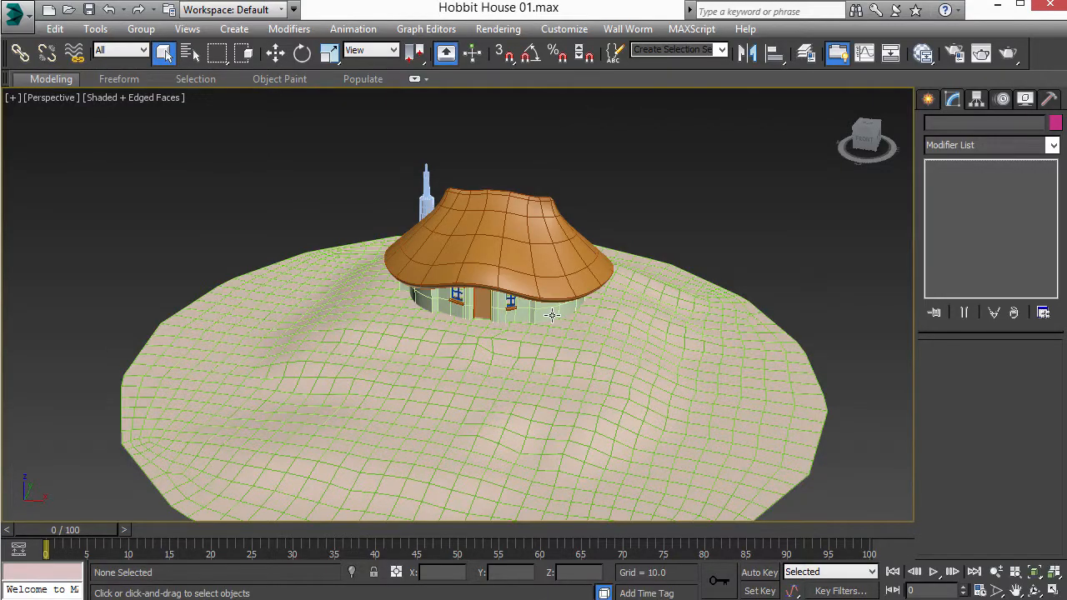
Step: Select the house's roof and review its Subdivision Surface settings, including NURMS and iterations
scroll(553, 315, up, 5)
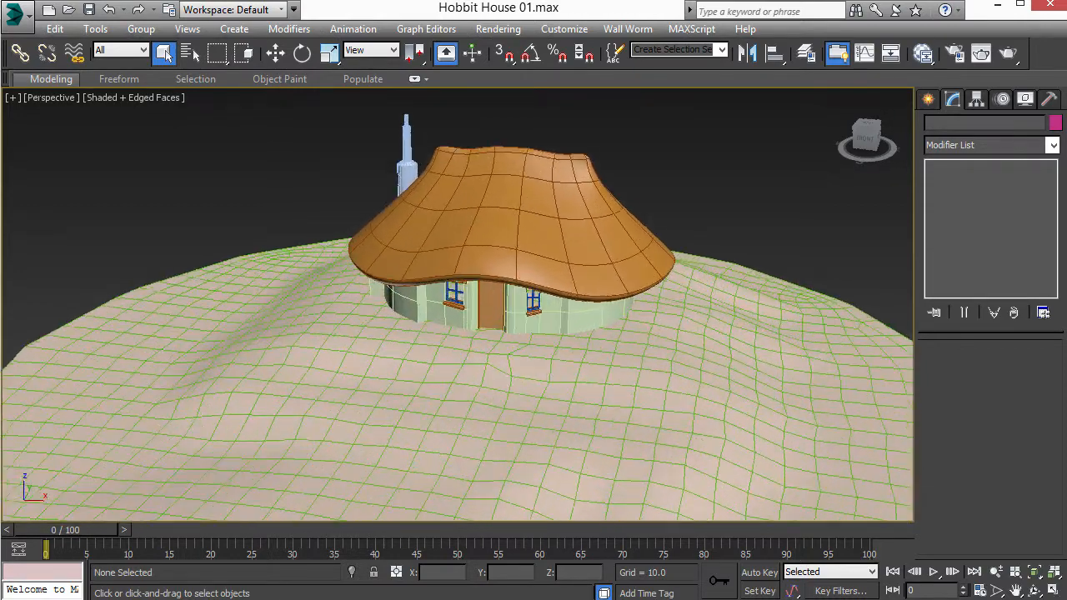
middle_drag(602, 260, 555, 322)
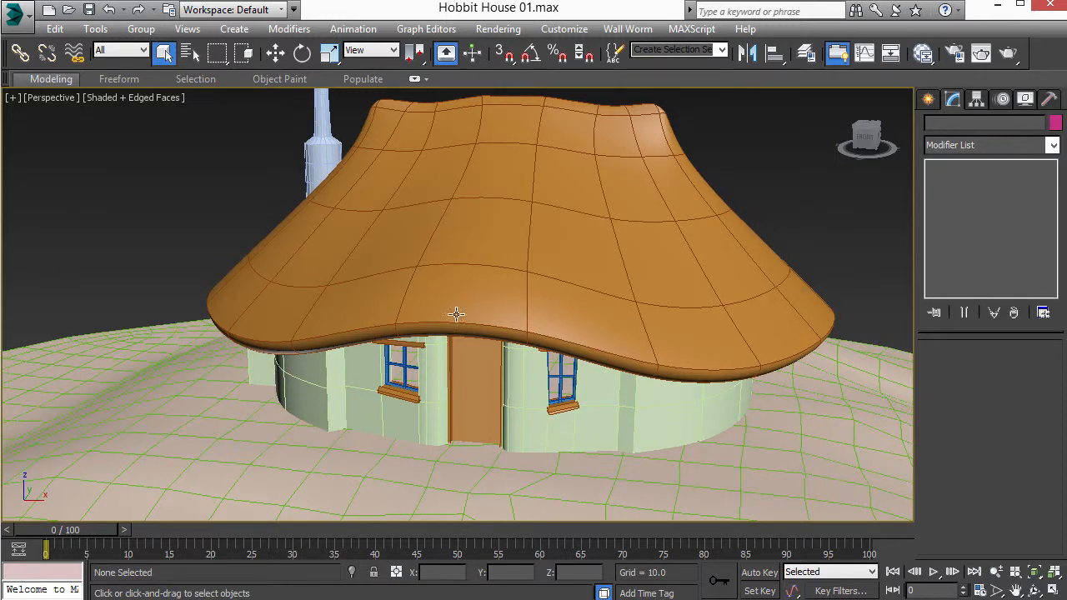
click(544, 216)
middle_drag(675, 245, 627, 245)
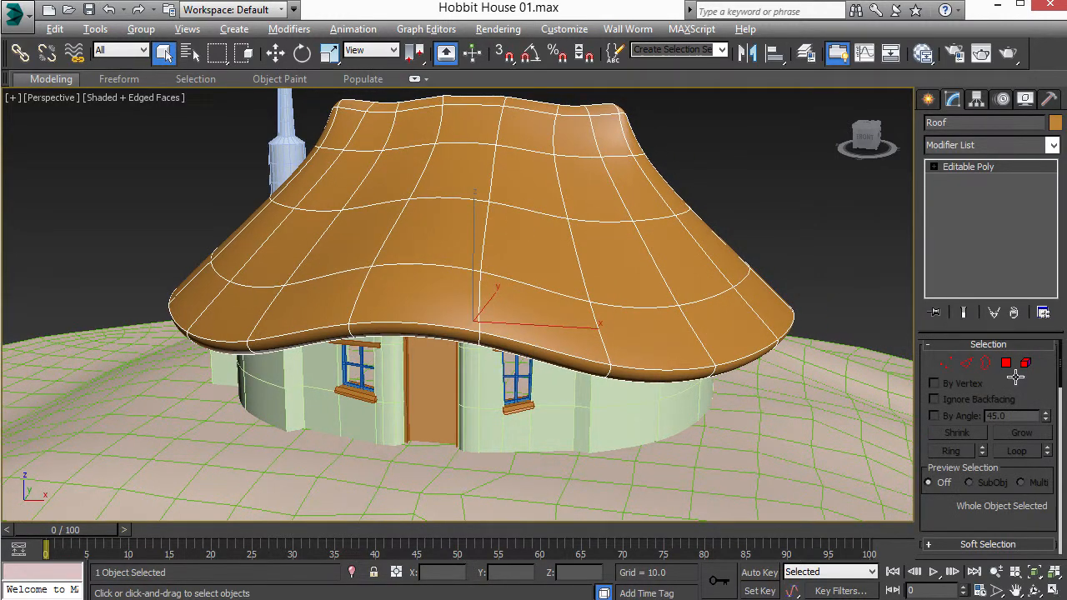
scroll(1041, 396, down, 10)
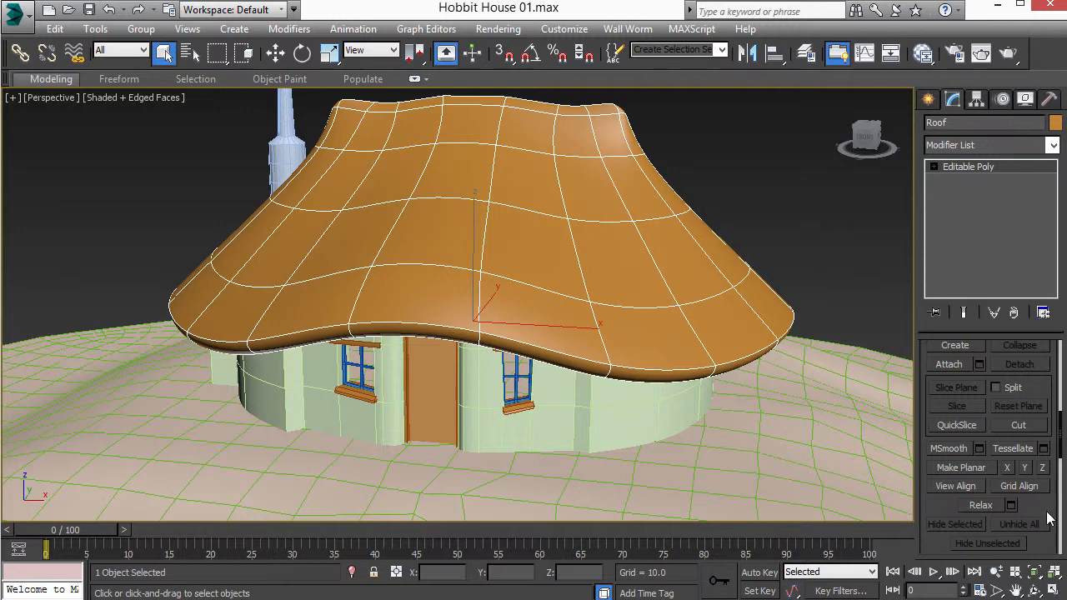
scroll(1025, 366, down, 10)
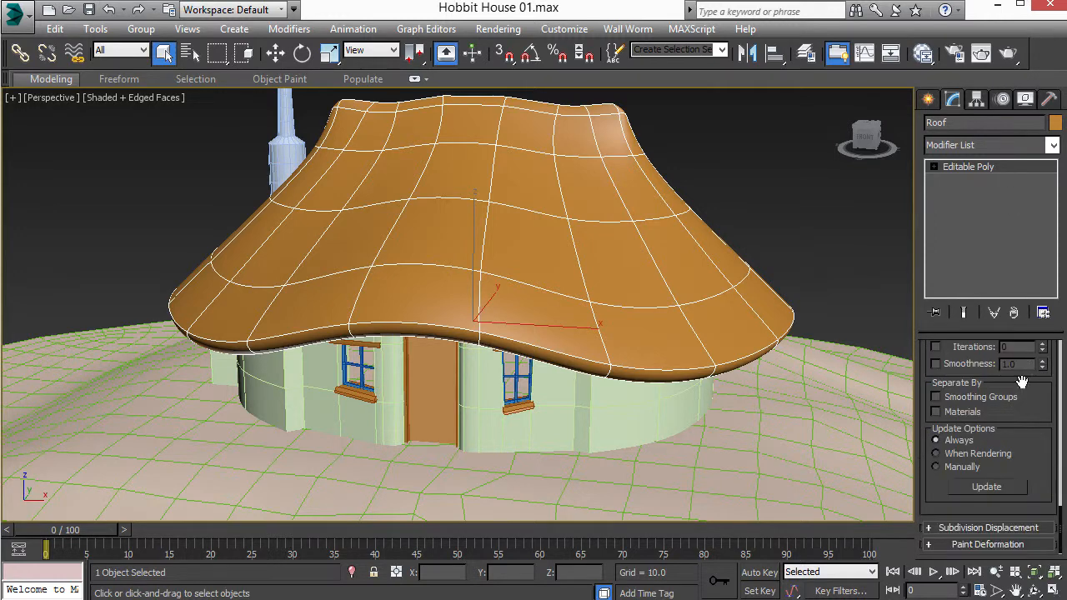
drag(1033, 414, 1030, 565)
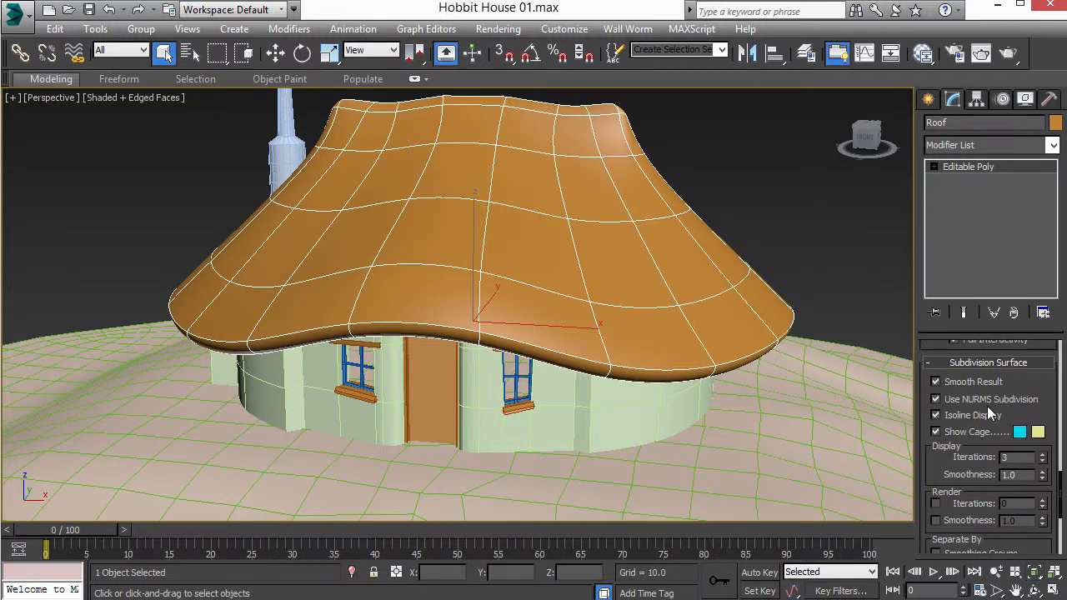
Step: Show the roof's vertices, examine the control cage around the eaves, and return to the object level
key(1)
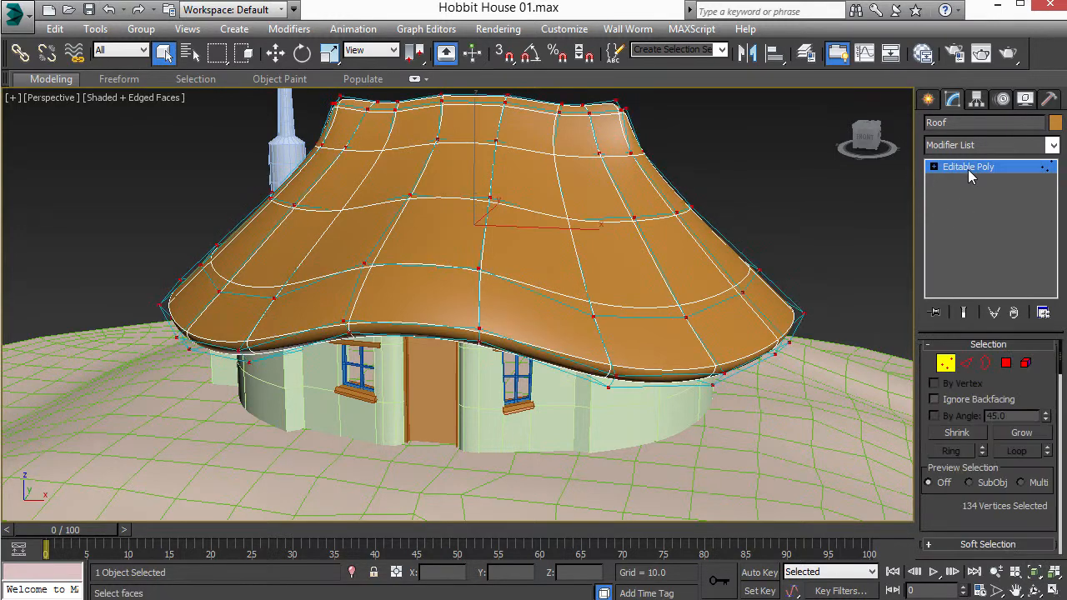
scroll(550, 267, up, 5)
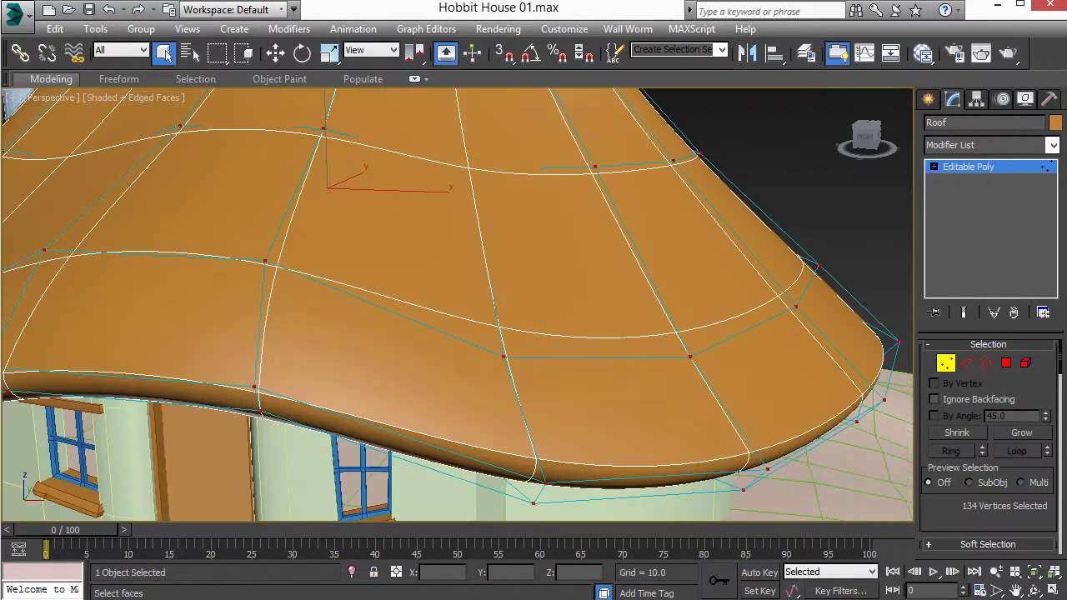
middle_drag(675, 307, 555, 259)
scroll(555, 259, up, 1)
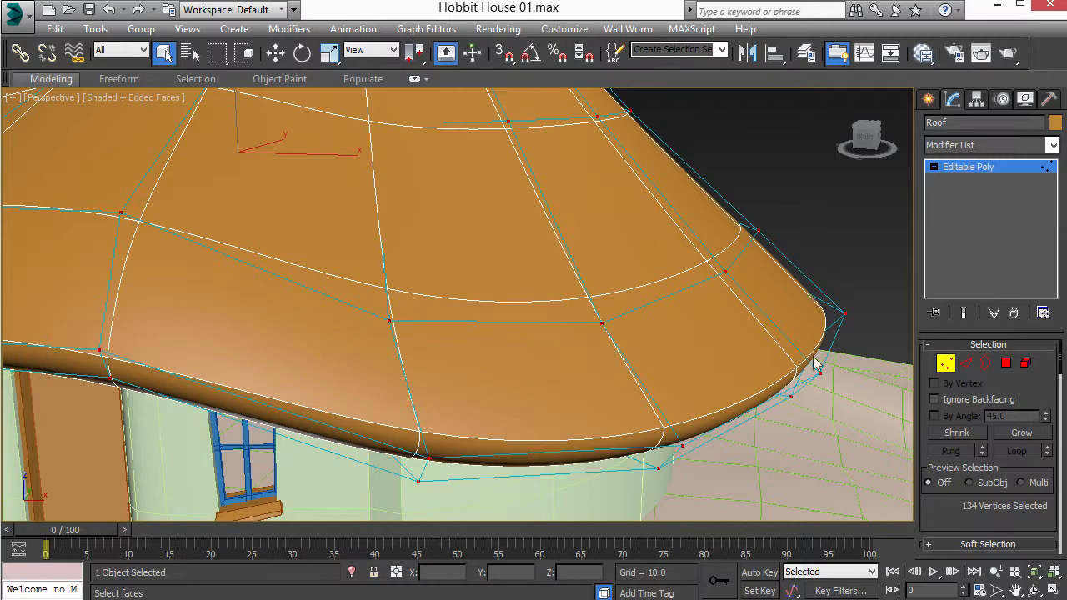
scroll(580, 389, down, 5)
middle_drag(580, 390, 712, 351)
alt+middle_drag(562, 345, 637, 334)
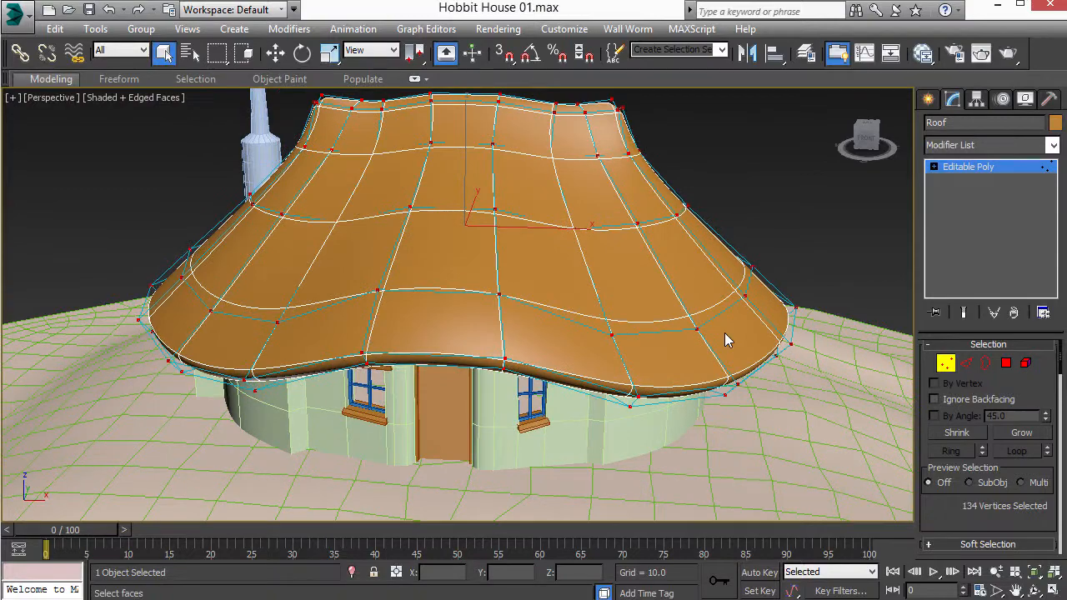
click(964, 167)
Step: Select the base walls beside the window and review their Subdivision Surface settings at polygon level
scroll(492, 382, up, 5)
scroll(553, 334, up, 3)
middle_drag(536, 329, 523, 263)
alt+middle_drag(393, 298, 403, 263)
scroll(402, 262, up, 3)
click(294, 308)
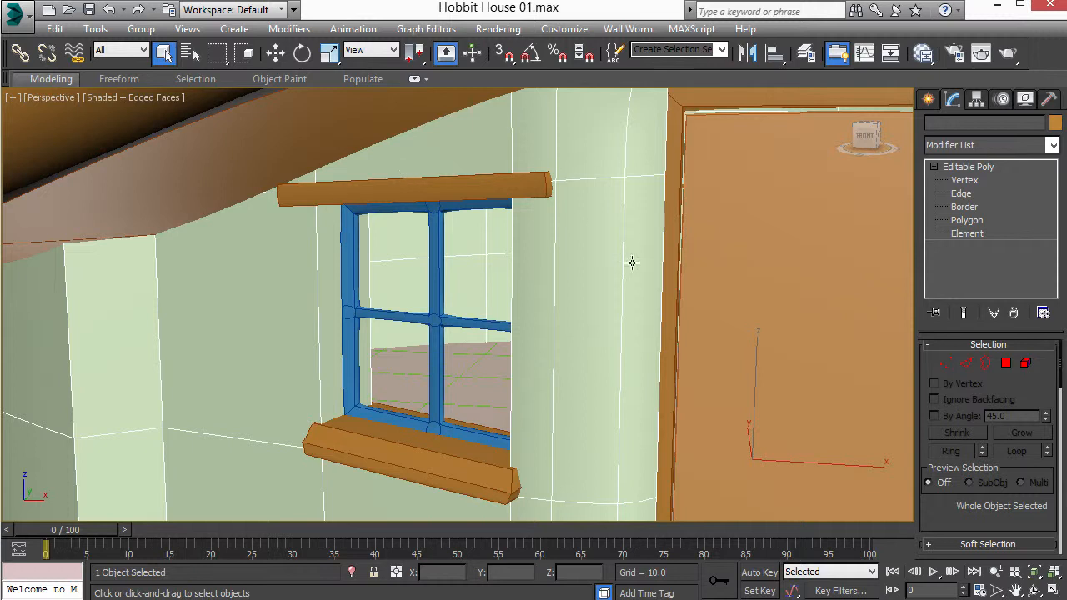
drag(1025, 386, 1017, 172)
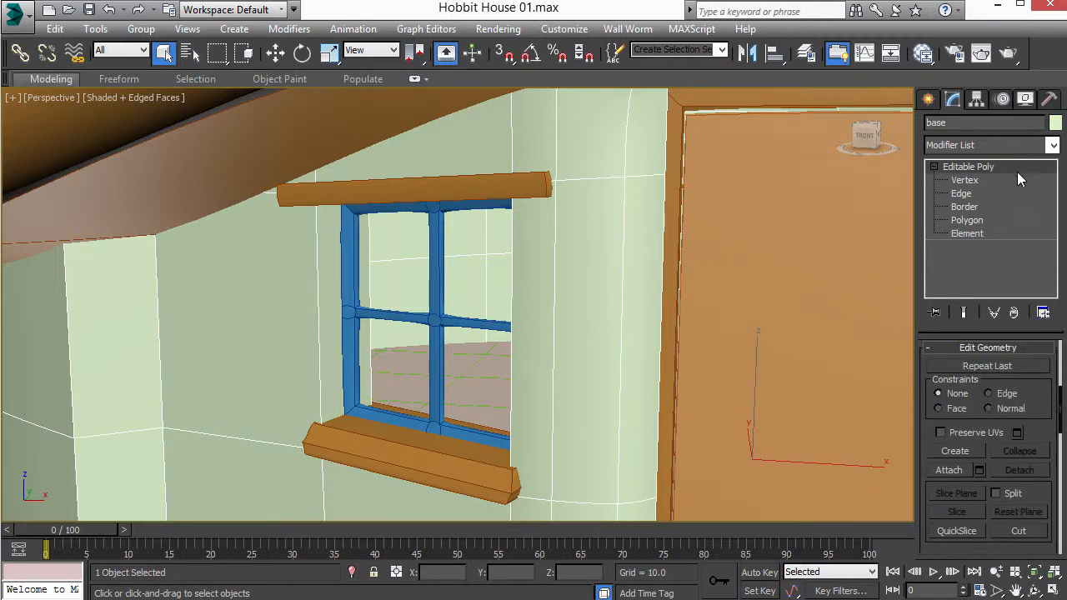
click(1013, 177)
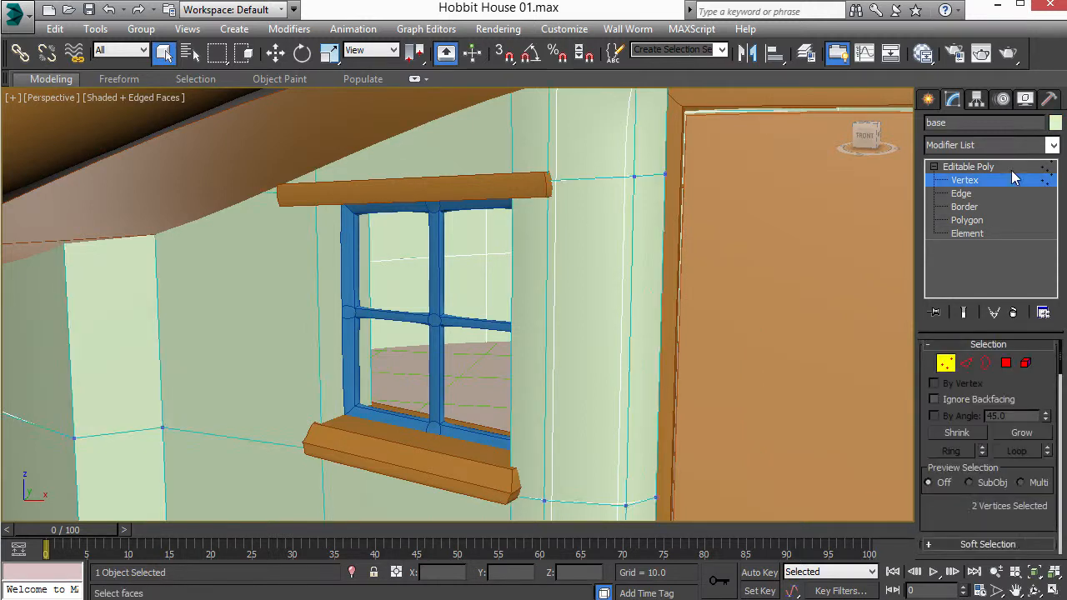
click(1006, 363)
drag(1018, 366, 1009, 53)
drag(1032, 472, 1020, 40)
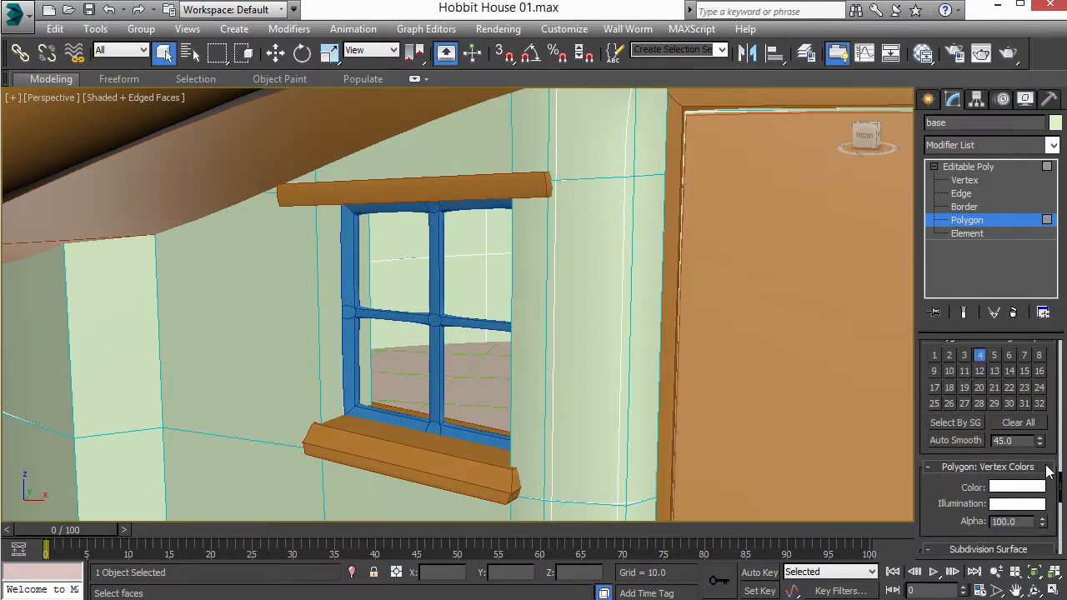
drag(1046, 460, 1018, 294)
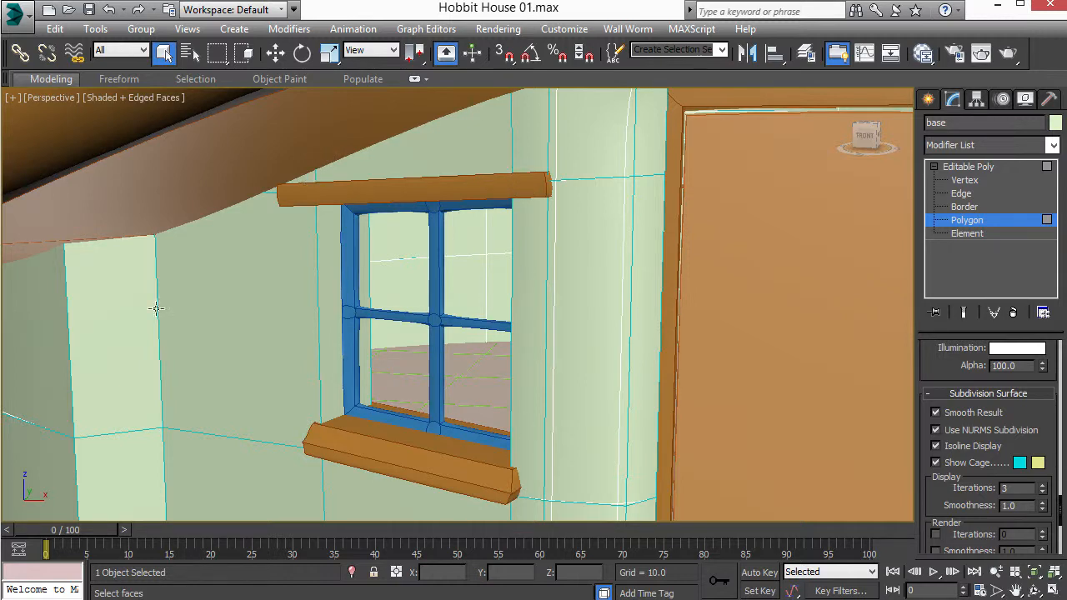
Step: Examine the base walls' edge cage around the door, windows and corners, and leave polygon editing
scroll(544, 352, down, 6)
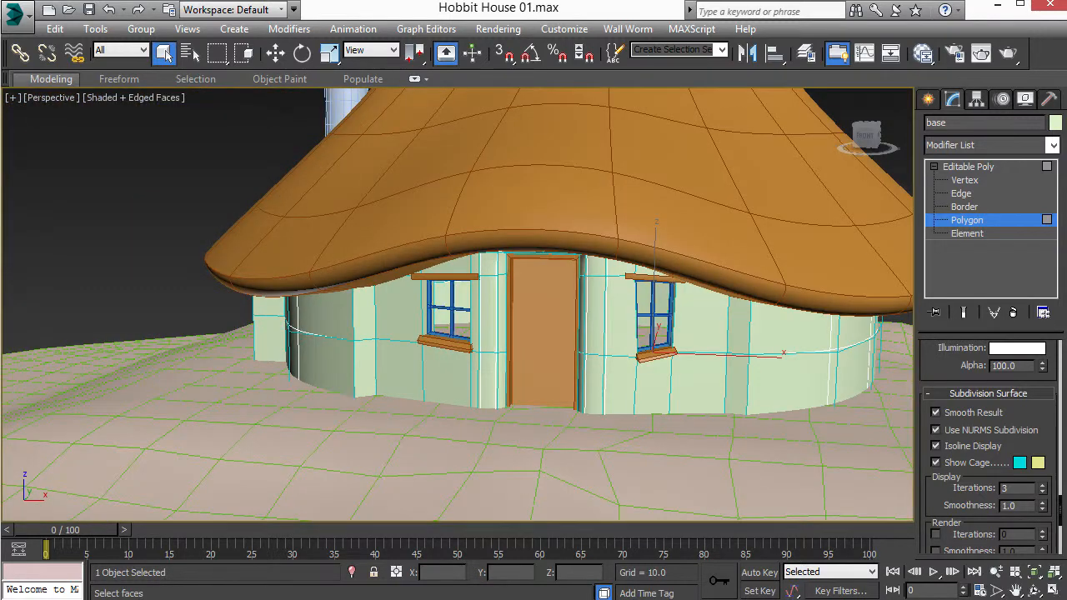
scroll(525, 362, up, 1)
alt+middle_drag(675, 374, 417, 354)
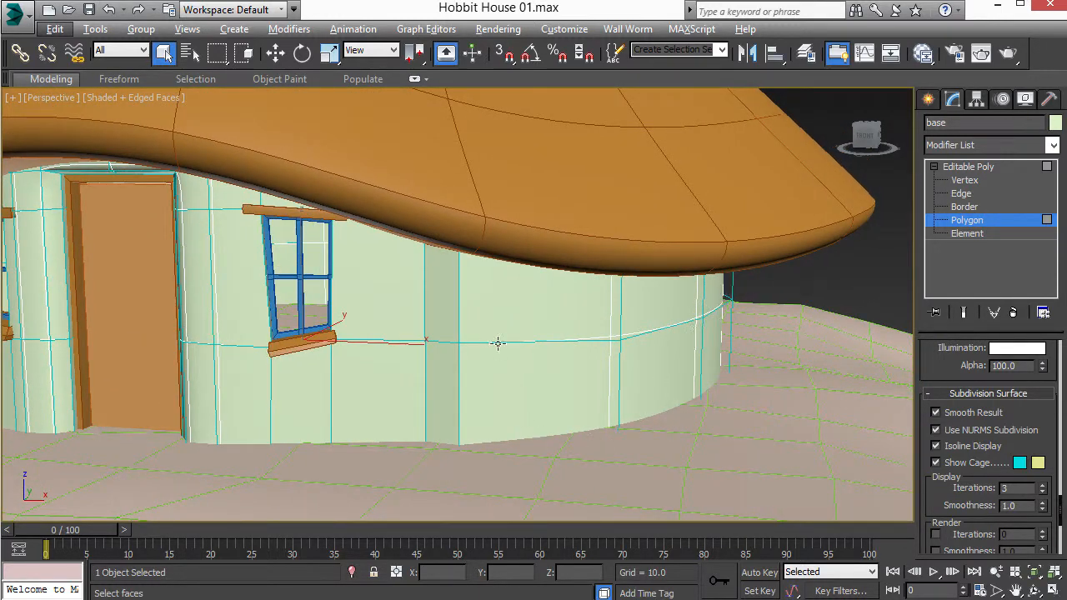
middle_drag(404, 312, 498, 338)
scroll(498, 337, down, 5)
scroll(484, 292, up, 3)
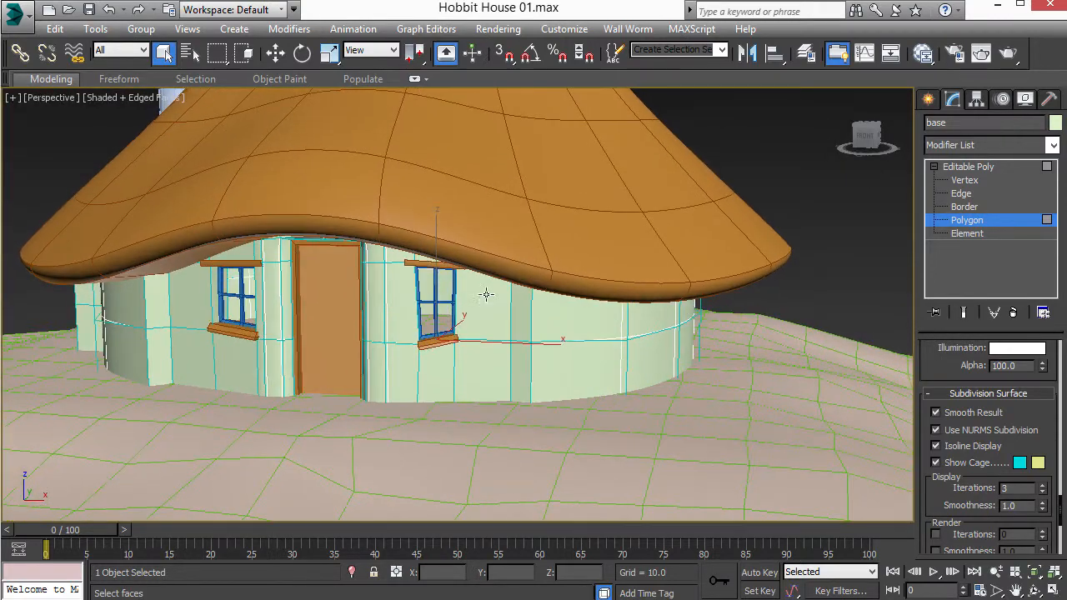
scroll(524, 333, down, 6)
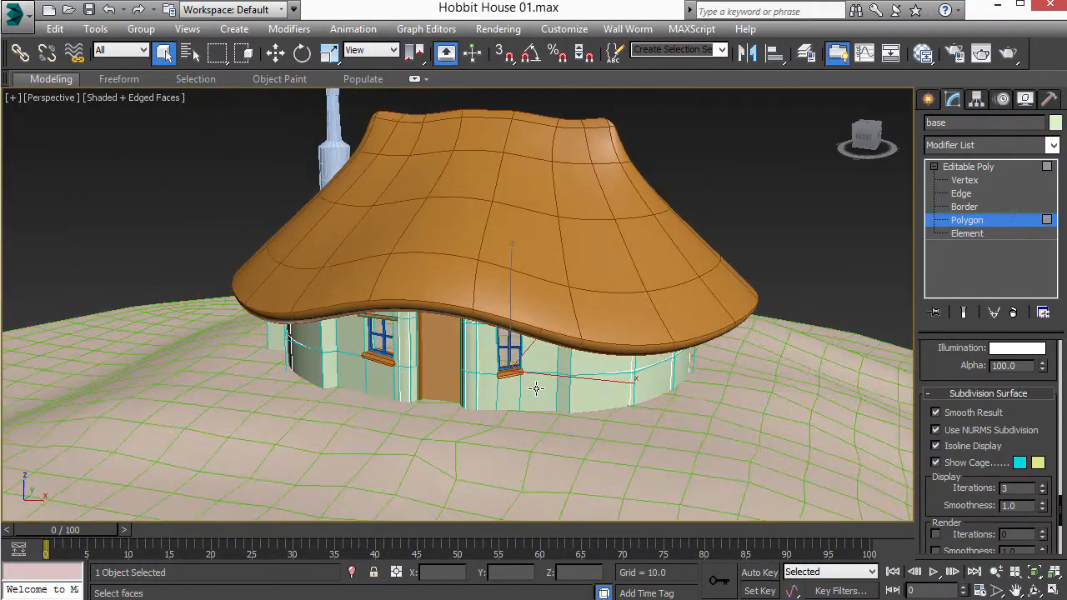
click(981, 166)
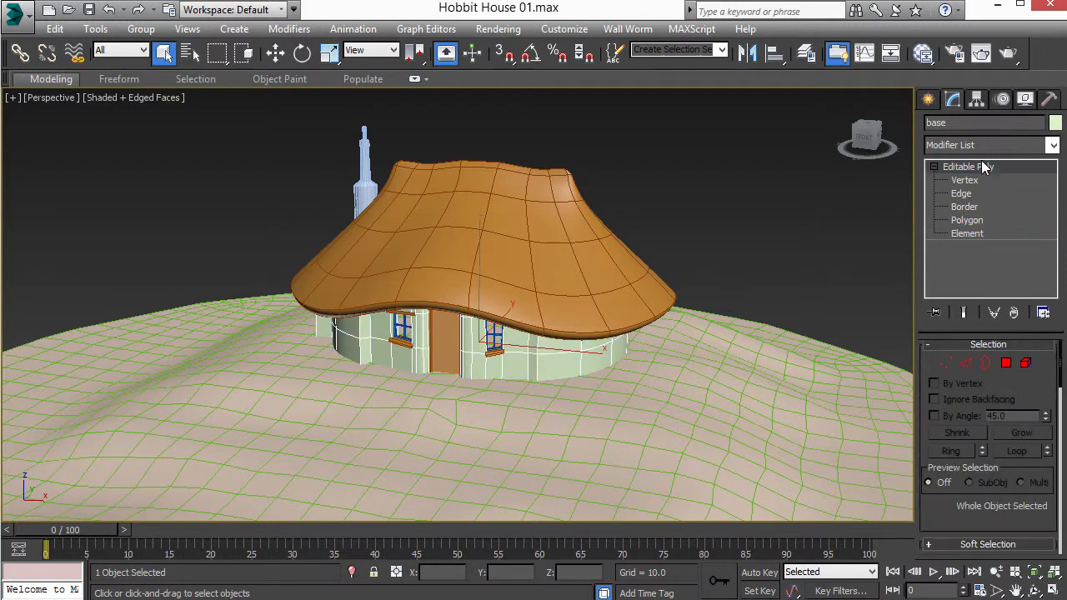
click(934, 167)
Step: Apply one Unwrap UVW modifier to the chimney, roof, base, door and window parts together, leaving out the ground
alt+middle_drag(628, 292, 617, 281)
scroll(576, 303, down, 2)
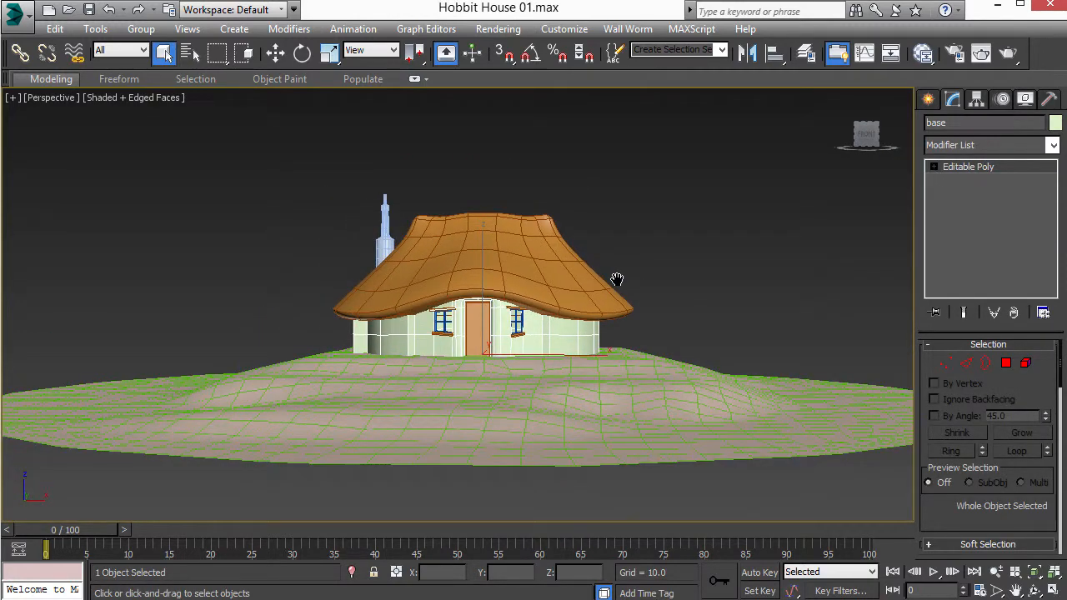
scroll(617, 281, up, 2)
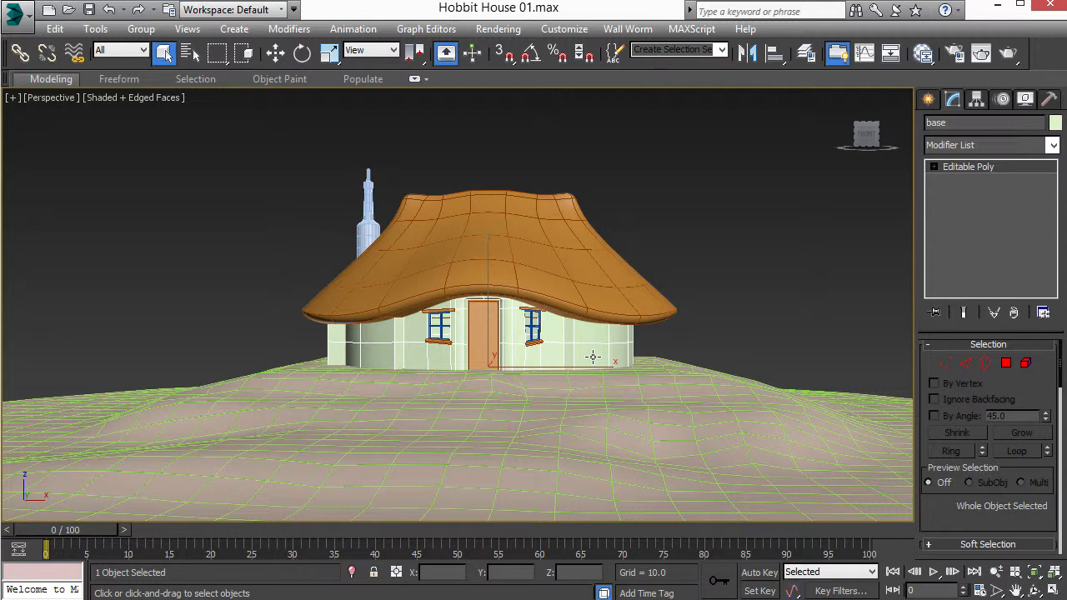
scroll(328, 269, up, 1)
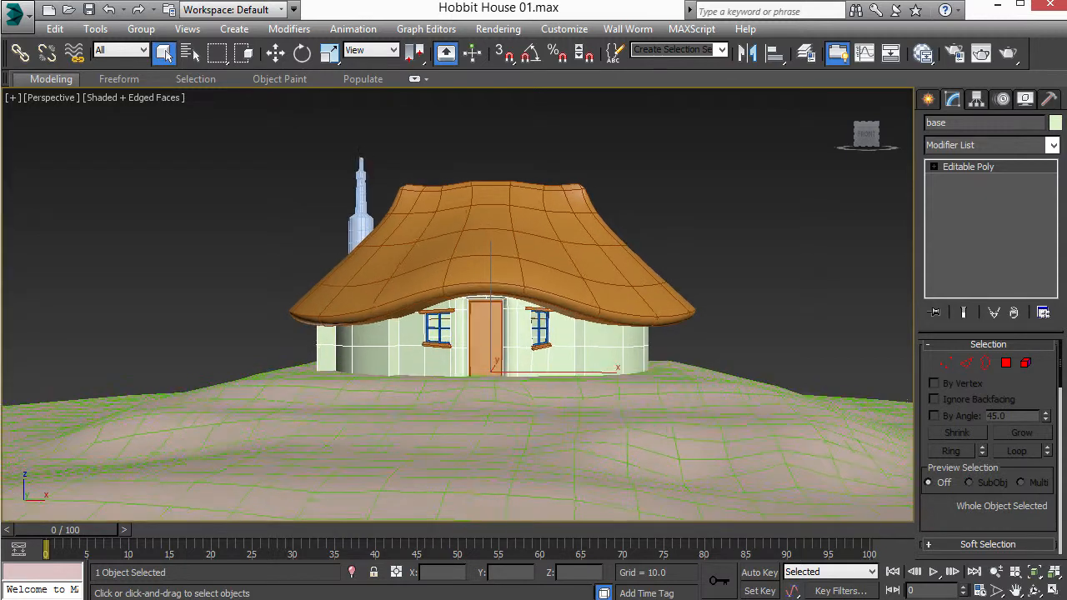
drag(313, 170, 367, 208)
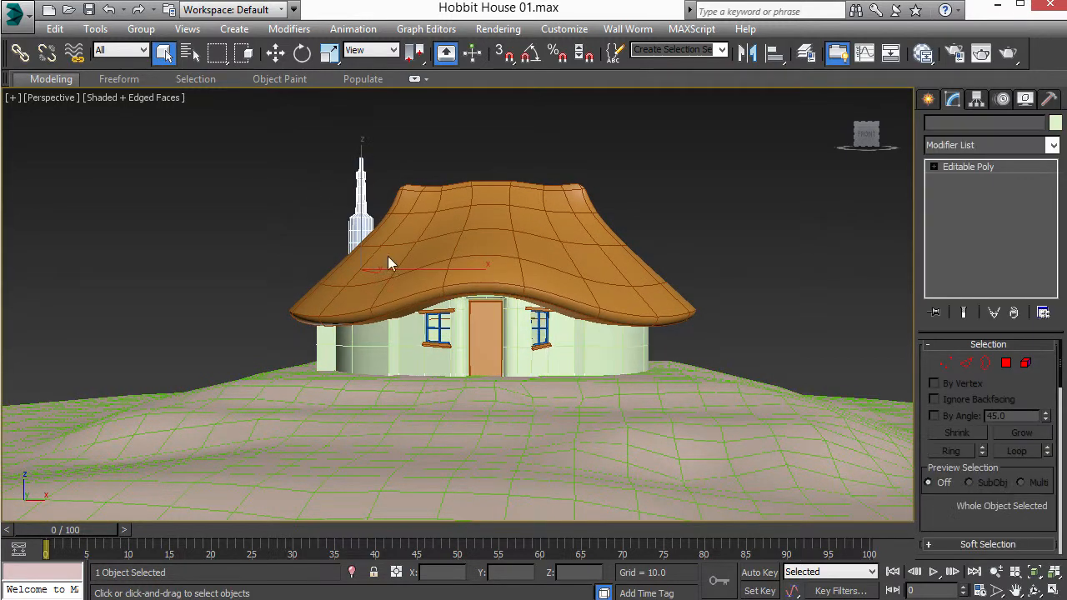
click(434, 203)
click(587, 351)
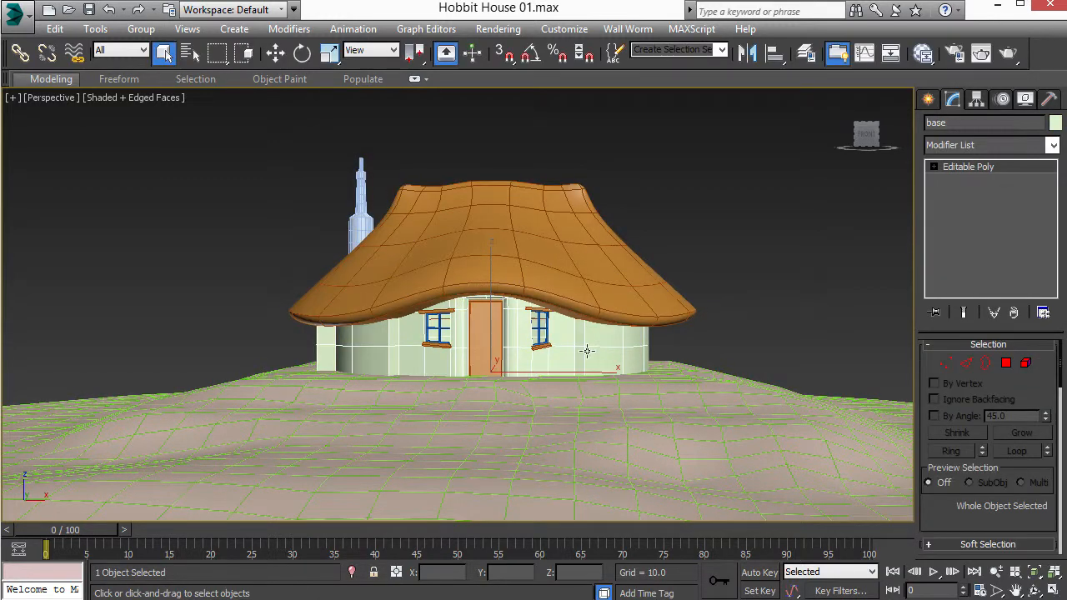
drag(464, 247, 736, 356)
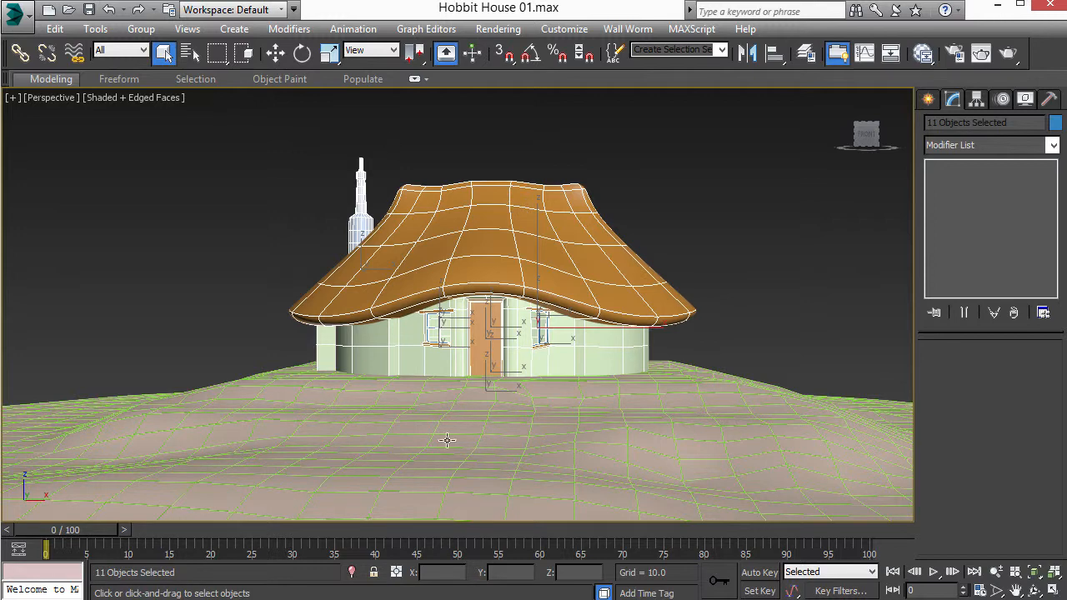
click(1053, 148)
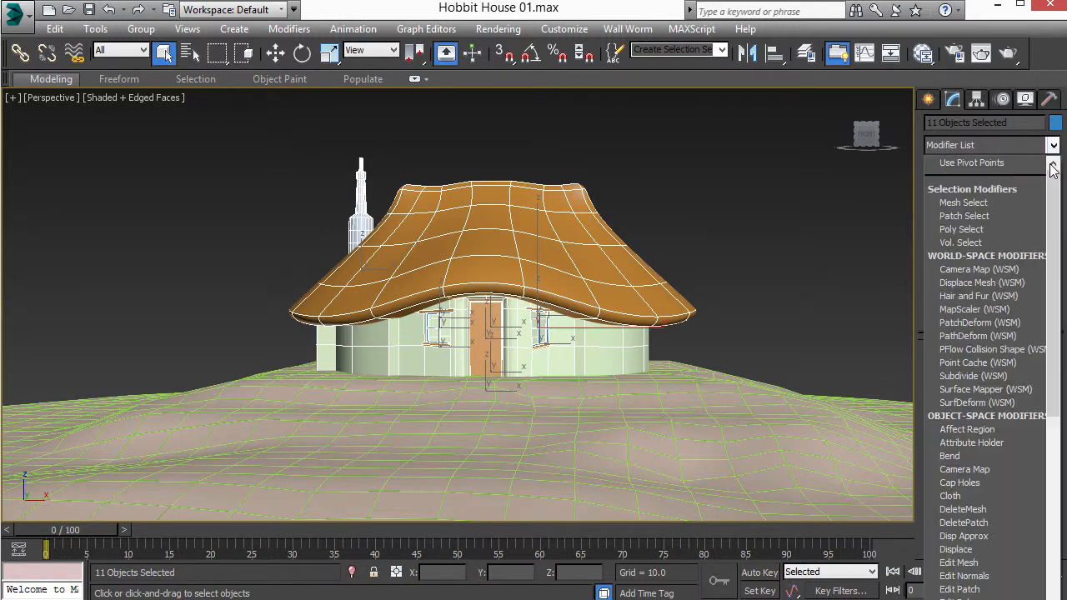
key(u)
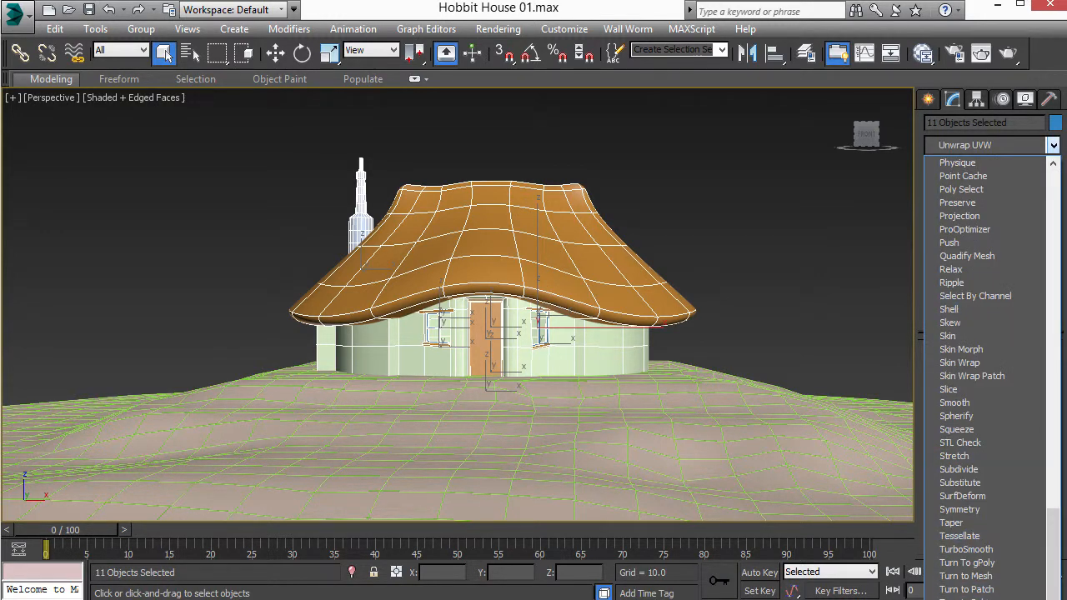
key(Return)
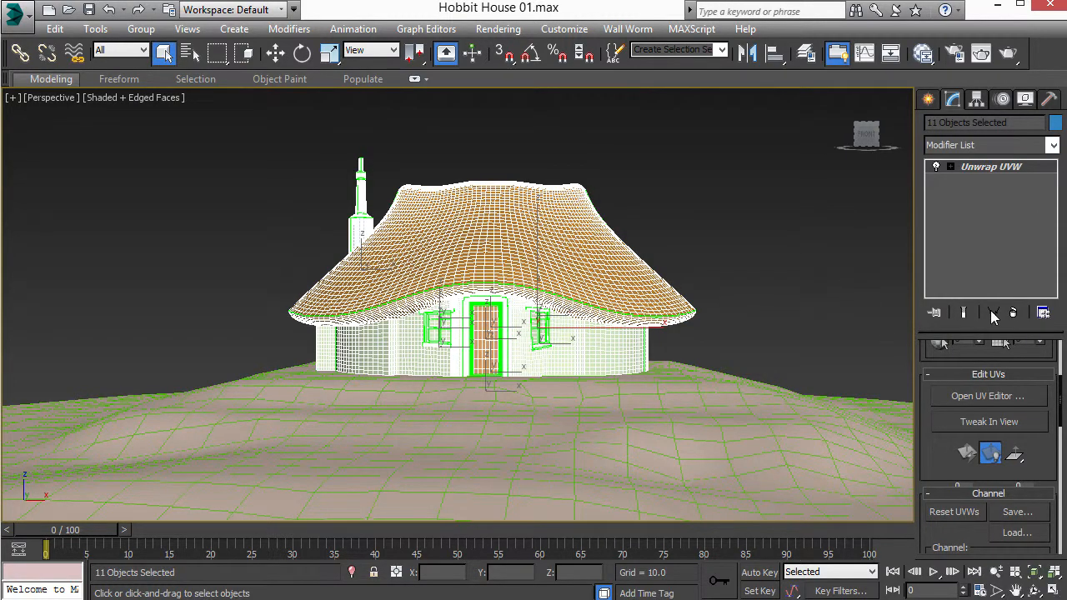
Step: Open the UV editor for the selected house parts, examine their combined UV layout, and close it
click(1010, 397)
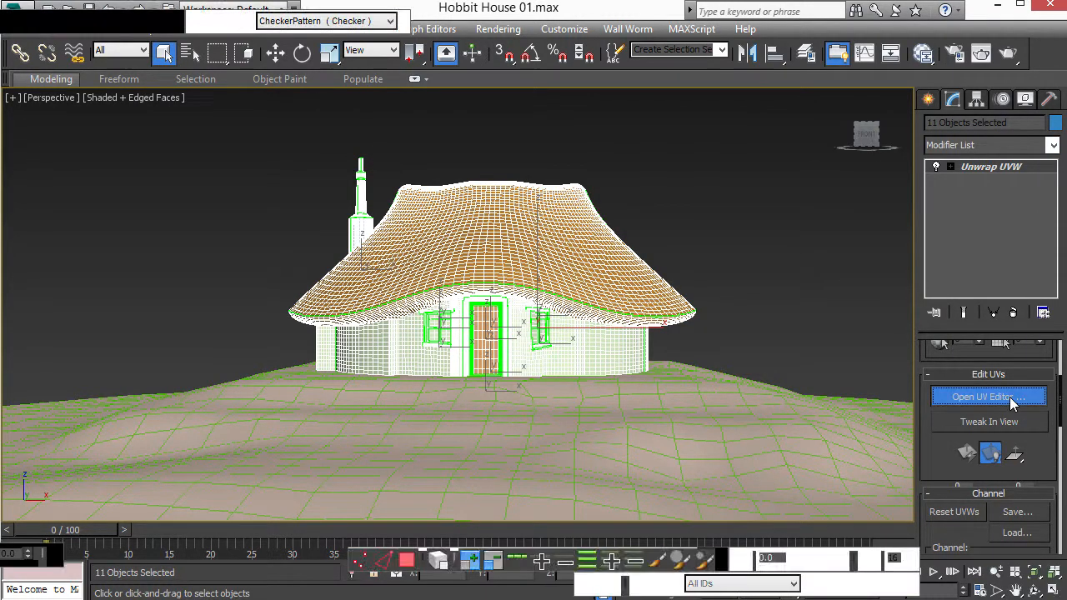
drag(310, 7, 792, 38)
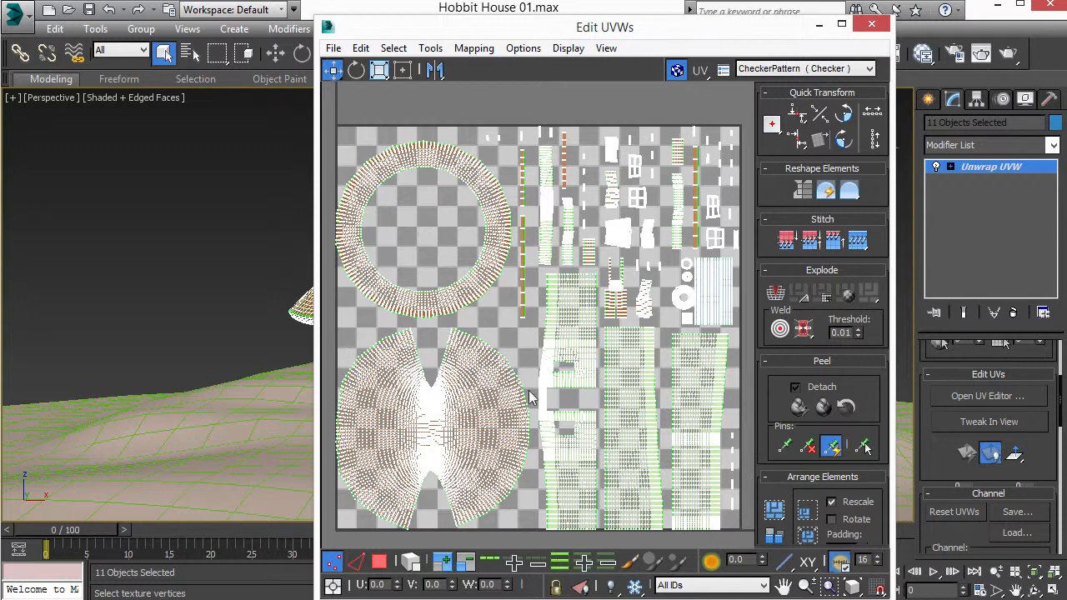
click(877, 29)
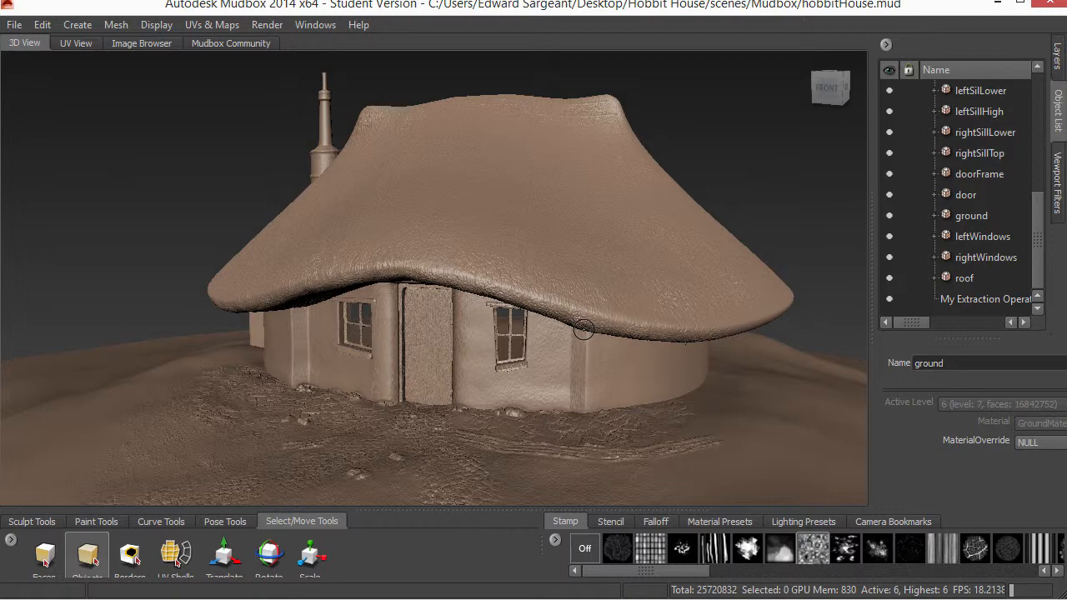
Step: Switch to Mudbox and examine the sculpted house and the ground detail from above and from the front
scroll(584, 328, down, 6)
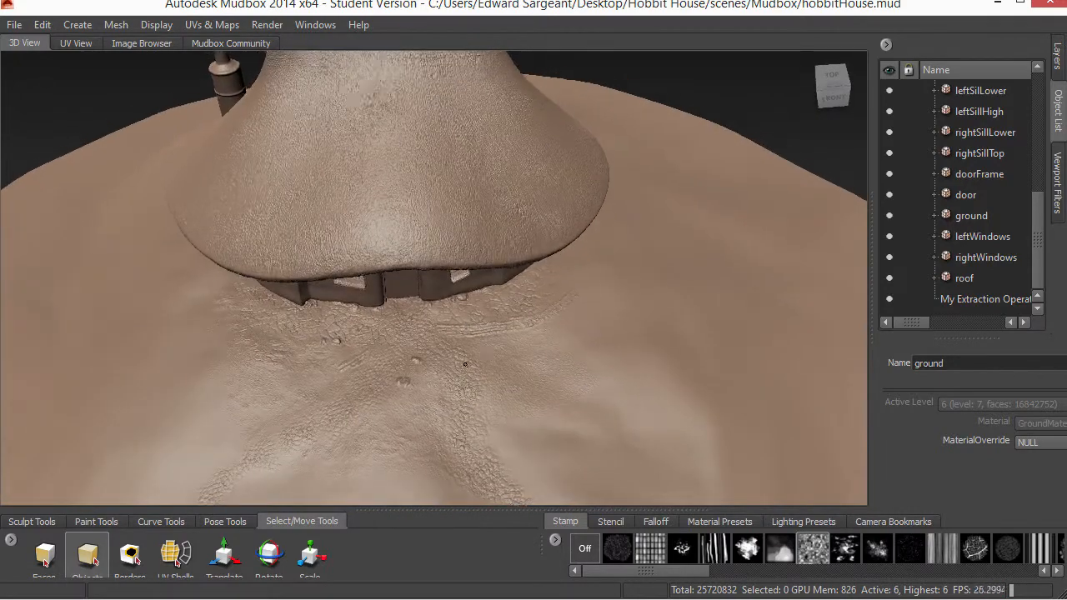
scroll(433, 346, down, 5)
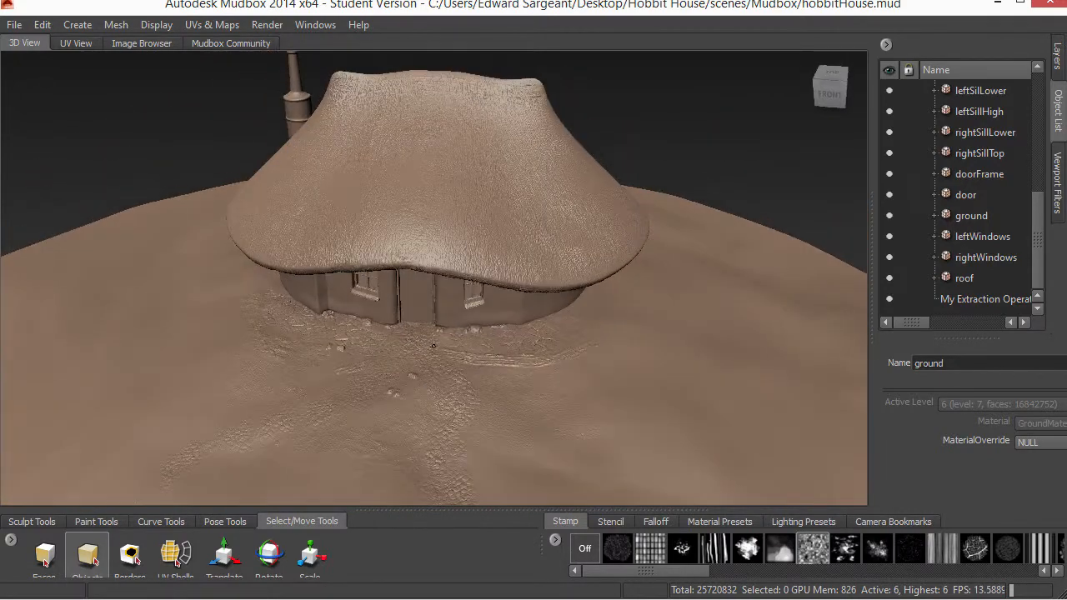
scroll(433, 346, up, 5)
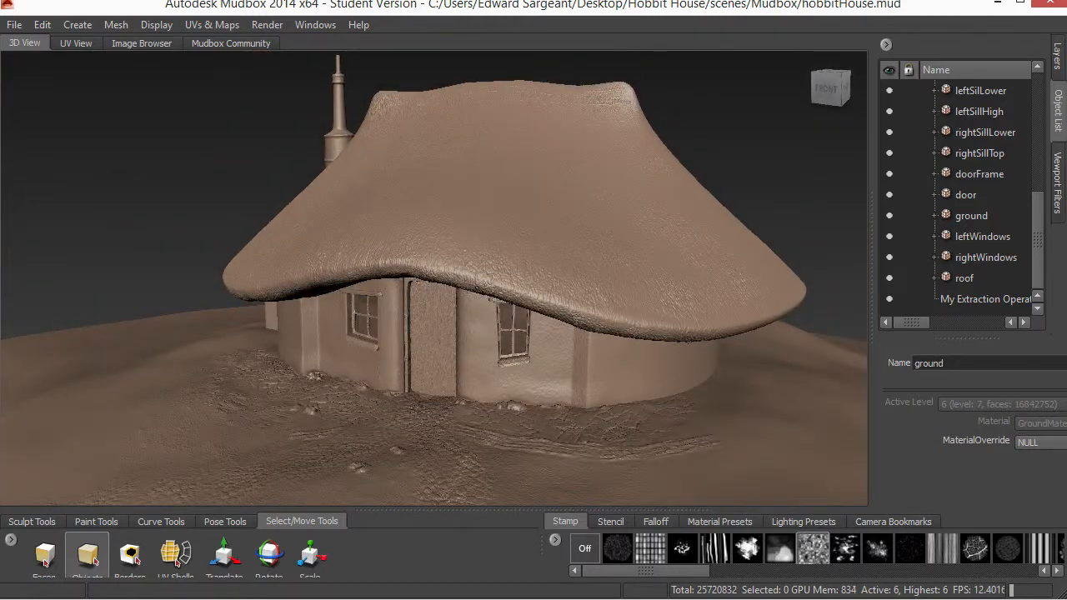
Step: Examine the sculpted house from the front, the roof's thatch surface, and the door, windows and walls under the eaves
alt+middle_drag(347, 346, 429, 307)
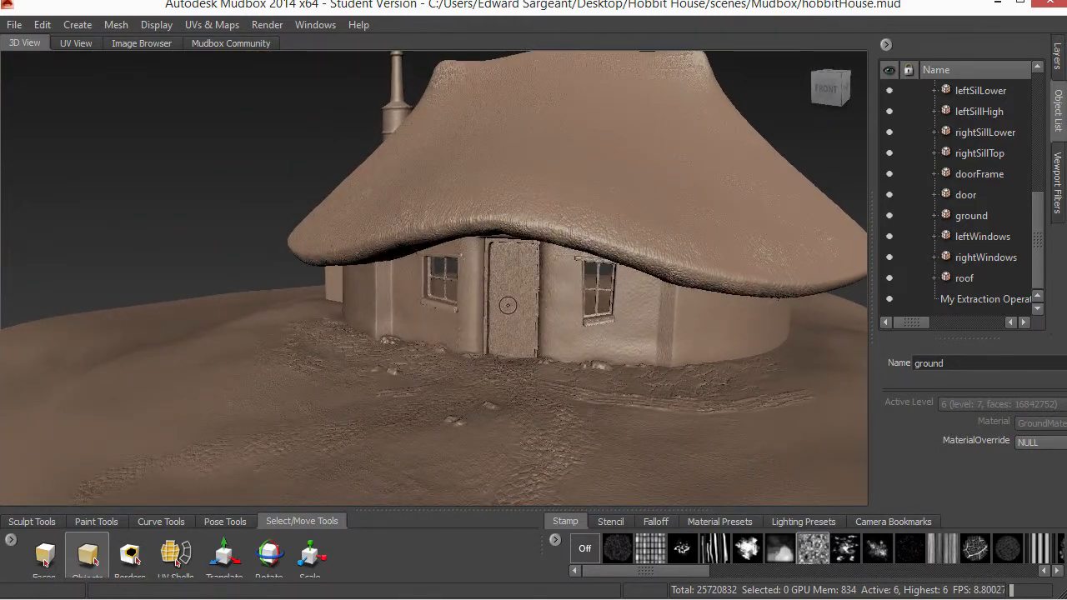
alt+right_drag(500, 219, 502, 129)
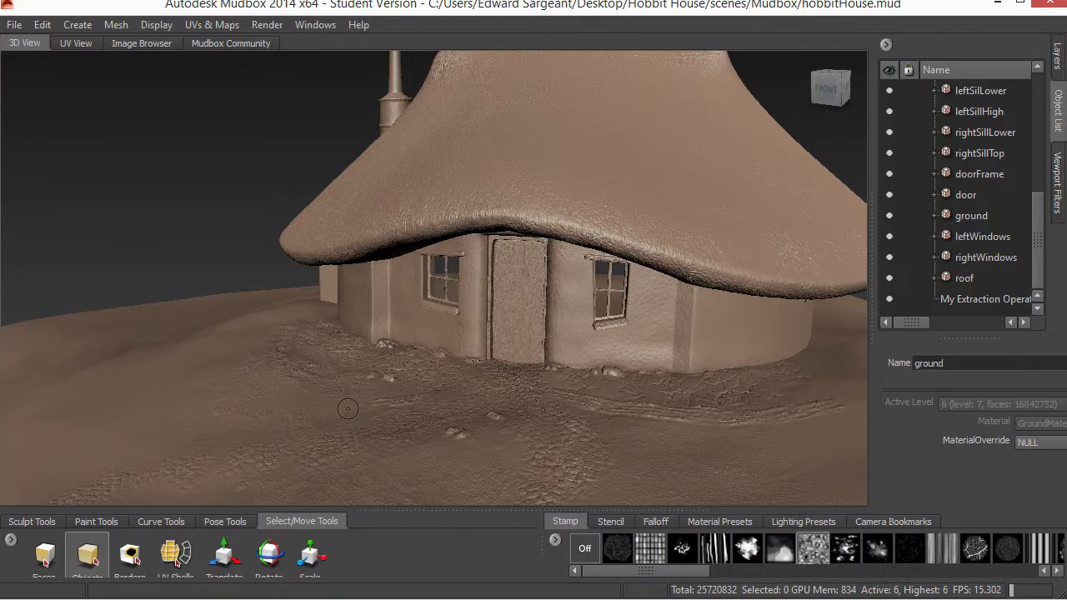
alt+drag(391, 328, 522, 261)
alt+middle_drag(522, 261, 475, 350)
alt+right_drag(472, 317, 687, 376)
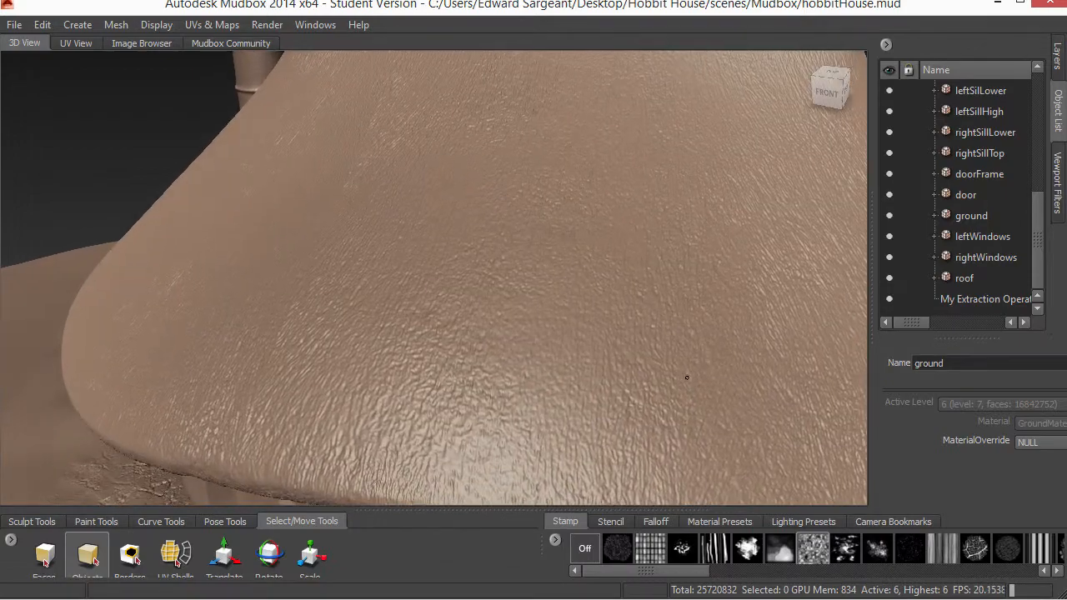
alt+middle_drag(686, 376, 573, 302)
alt+drag(572, 301, 508, 257)
alt+middle_drag(372, 334, 560, 151)
alt+middle_drag(496, 304, 416, 305)
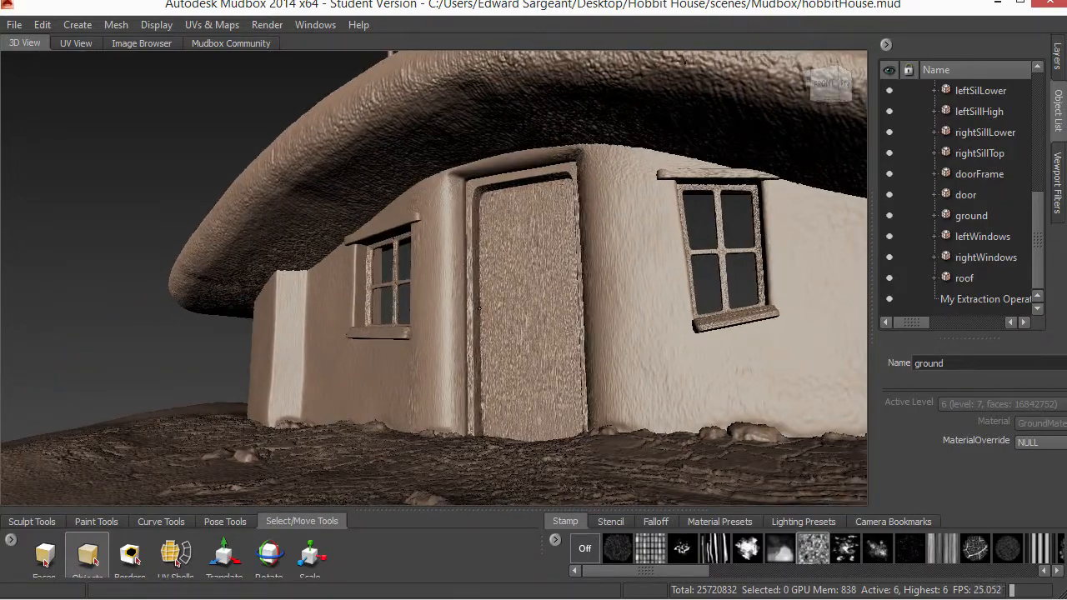
alt+right_drag(415, 305, 534, 276)
alt+drag(534, 276, 627, 289)
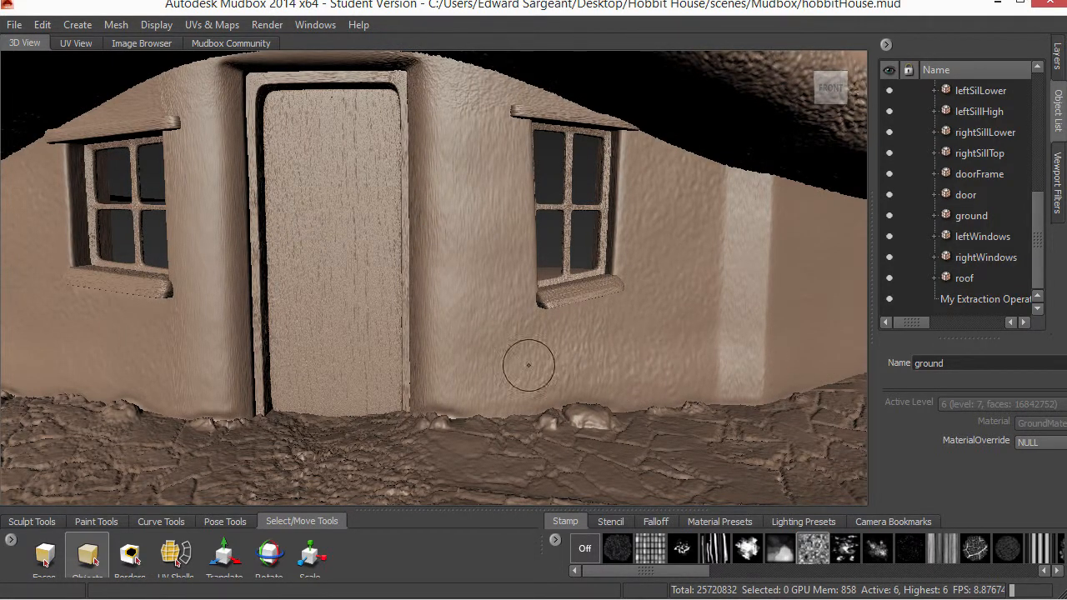
Step: Examine the ground's stones and path detail in front of the door, and the facade and roof from several angles
alt+right_drag(529, 370, 339, 372)
mouse_move(411, 401)
alt+middle_down()
mouse_move(456, 319)
mouse_move(447, 364)
alt+middle_up()
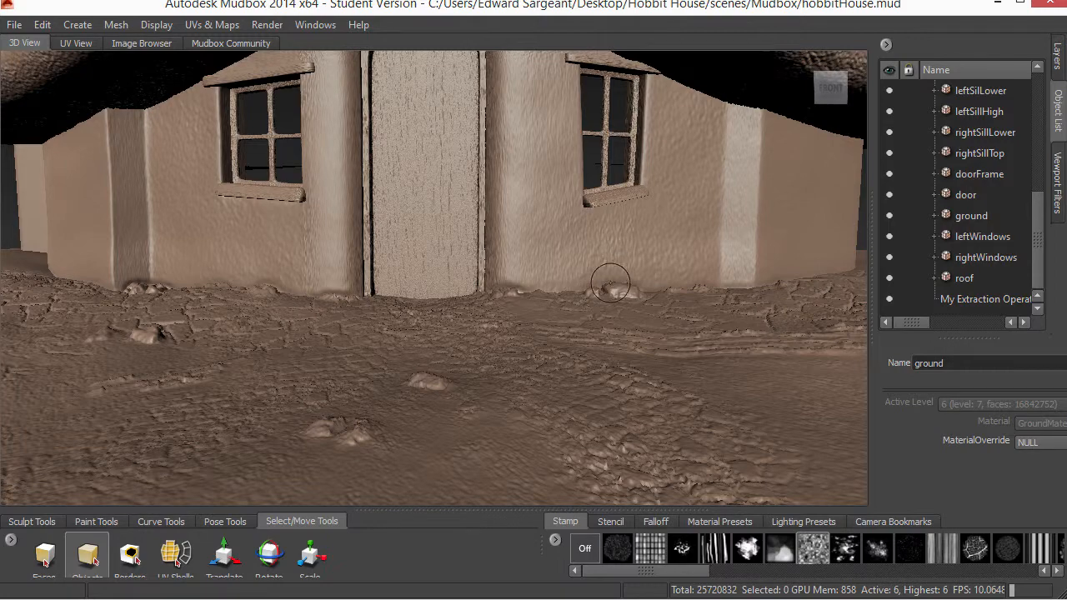
alt+drag(375, 361, 302, 357)
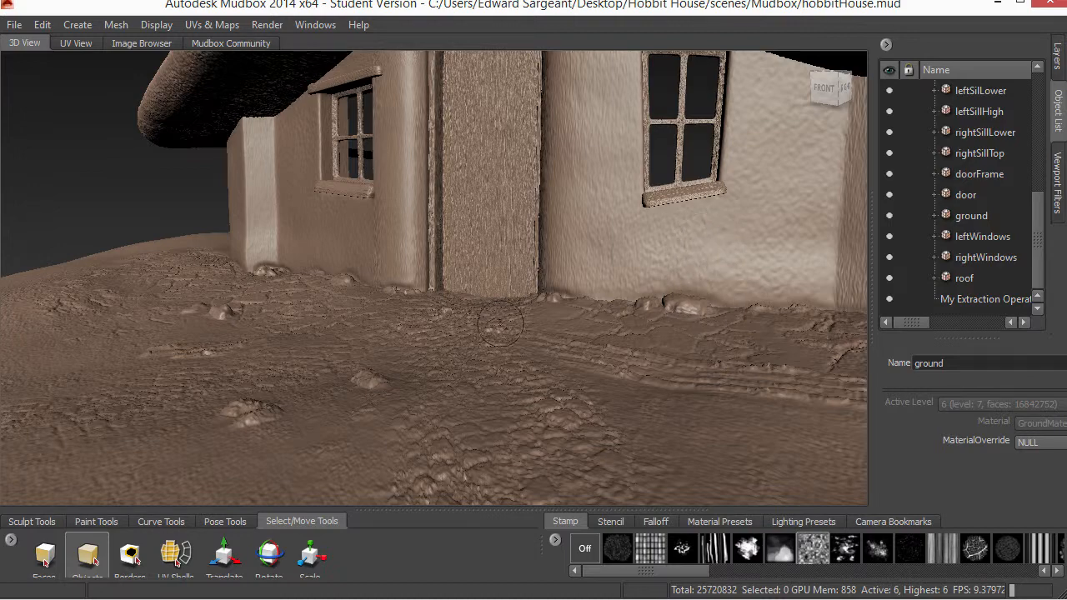
alt+drag(453, 256, 520, 217)
mouse_move(586, 291)
alt+mouse_down()
mouse_move(537, 323)
mouse_move(506, 266)
alt+mouse_up()
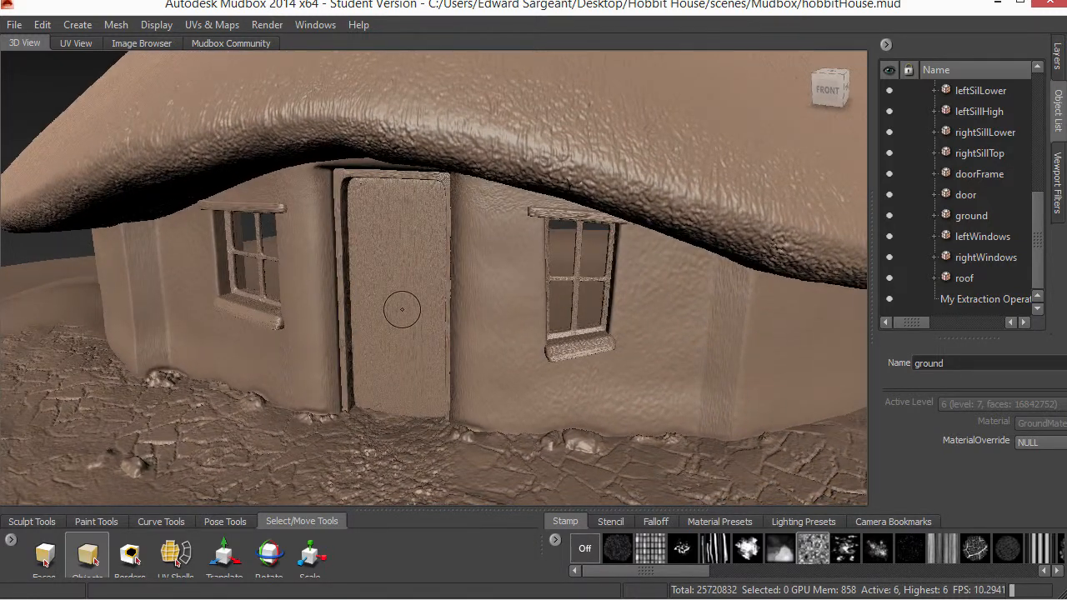
mouse_move(437, 319)
alt+mouse_down()
mouse_move(409, 306)
mouse_move(505, 323)
mouse_move(420, 323)
alt+mouse_up()
alt+drag(603, 303, 572, 303)
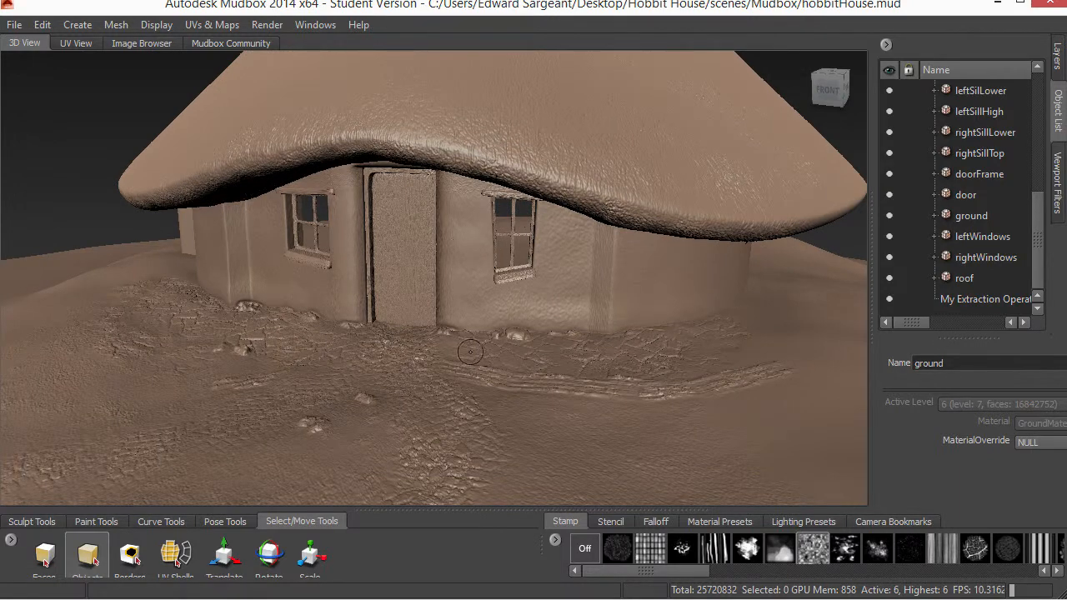
alt+drag(425, 209, 427, 212)
alt+middle_drag(427, 213, 447, 282)
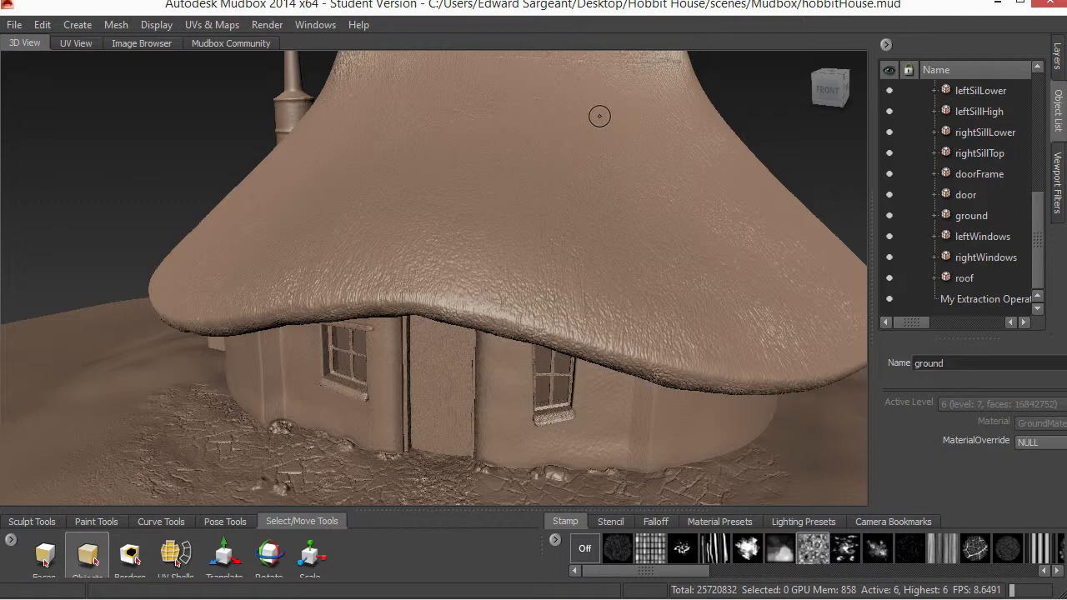
Step: Select the roof and lower it to subdivision level 0
click(625, 140)
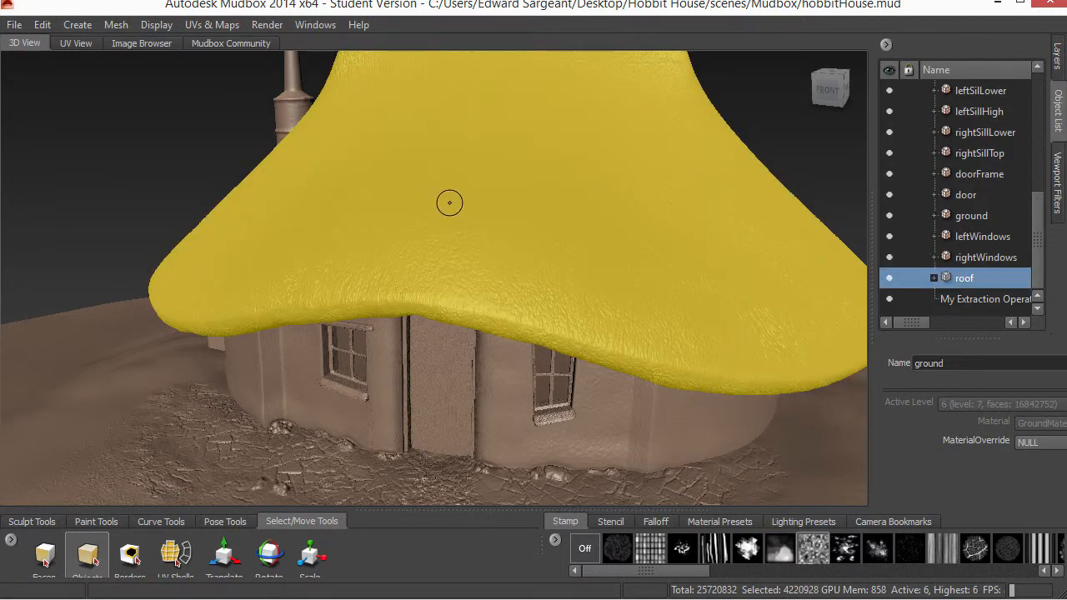
key(Page_Down)
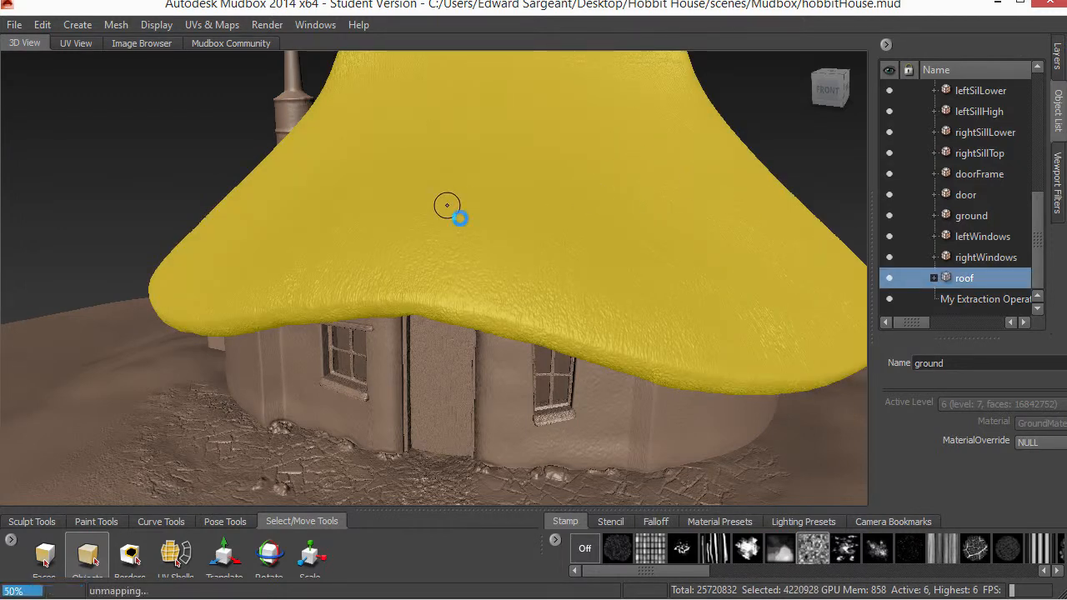
key(Page_Down)
key(Page_Down)
key(Page_Down)
key(Page_Down)
key(Page_Down)
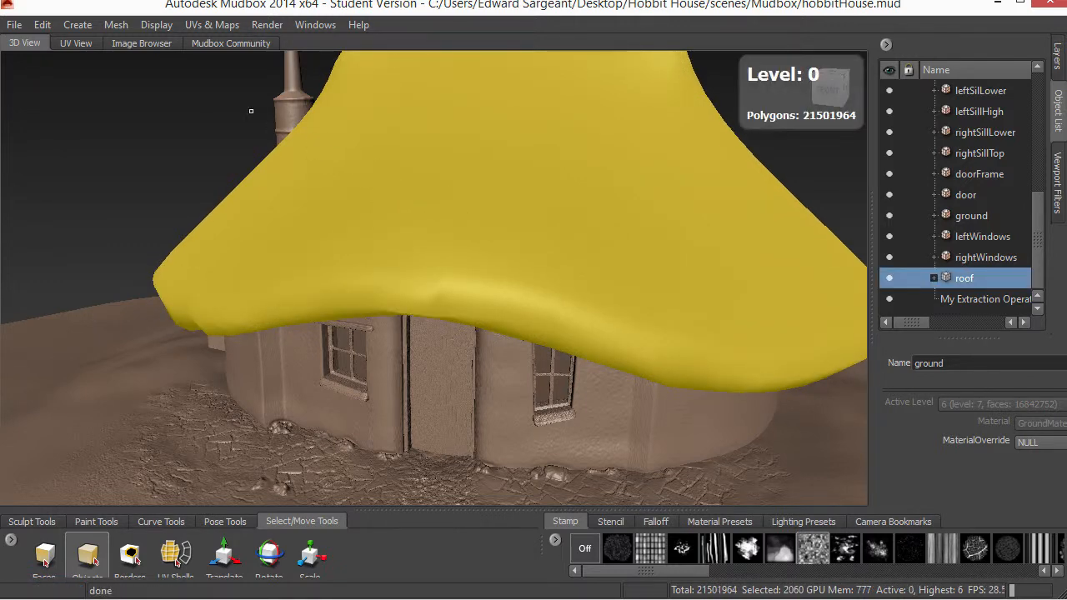
Step: Examine the individual UV layouts of the roof, right and left windows, ground, door, door frame and right top sill
click(76, 43)
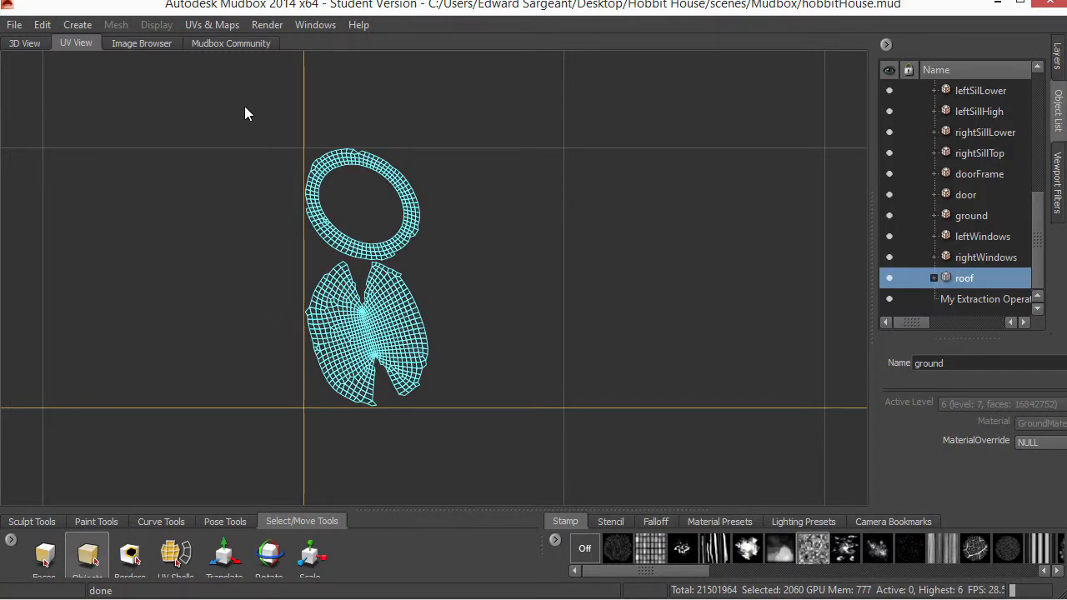
click(214, 25)
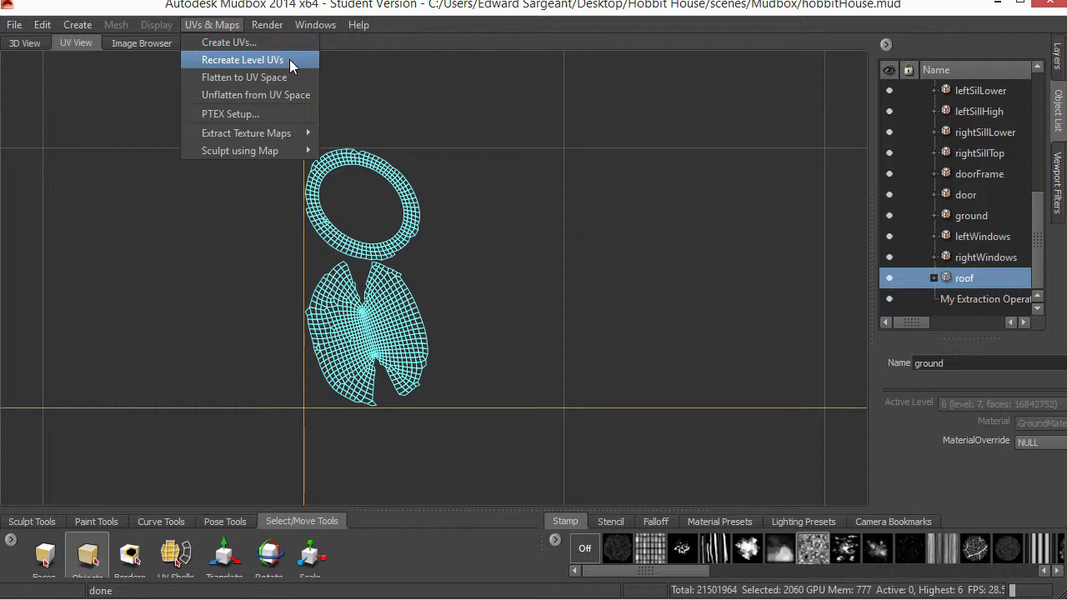
click(453, 18)
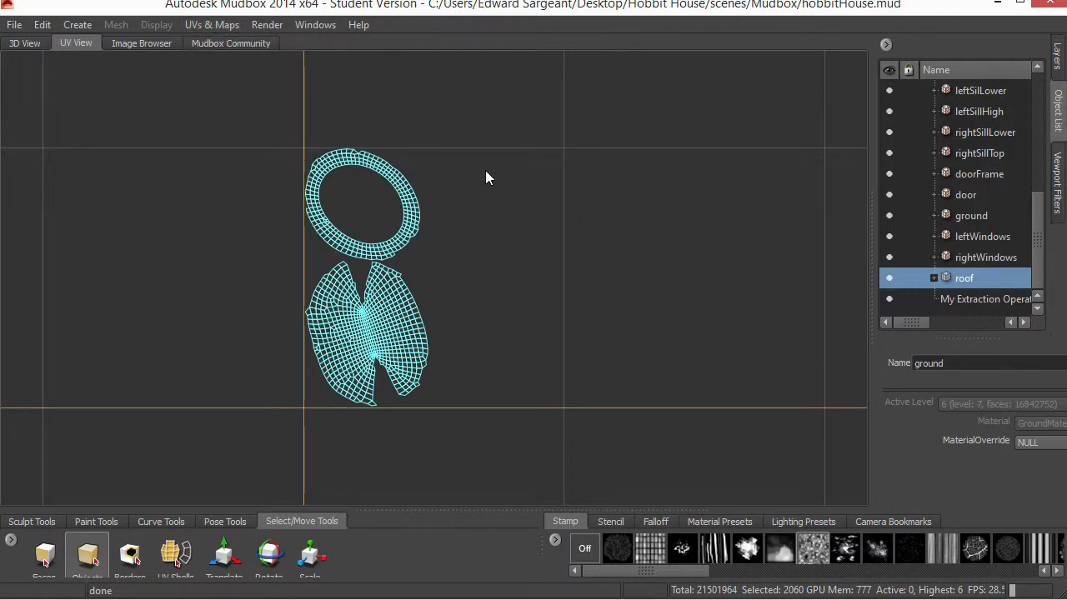
click(973, 257)
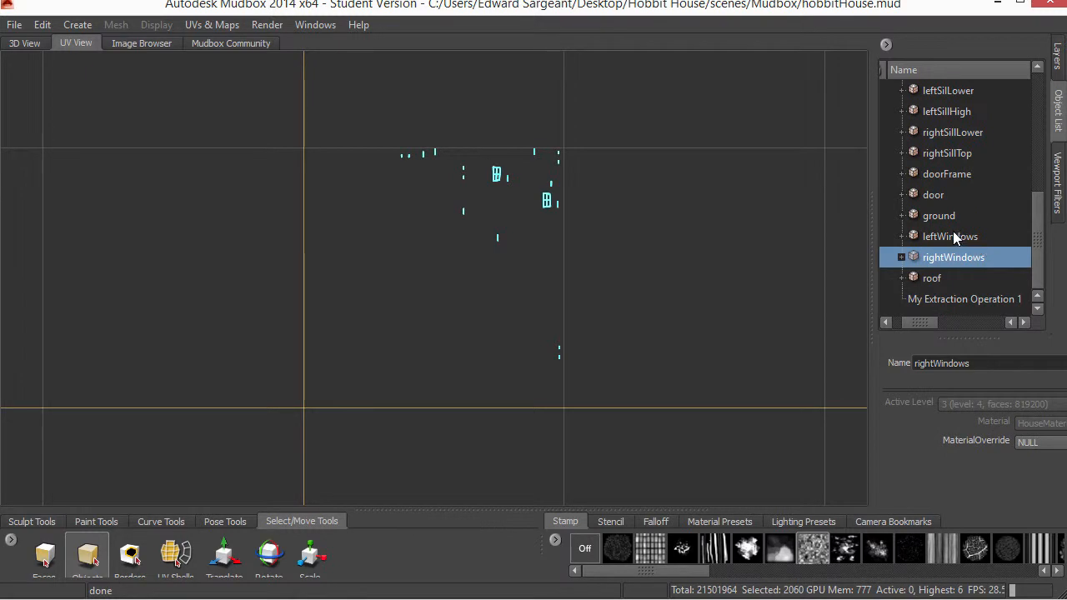
click(953, 237)
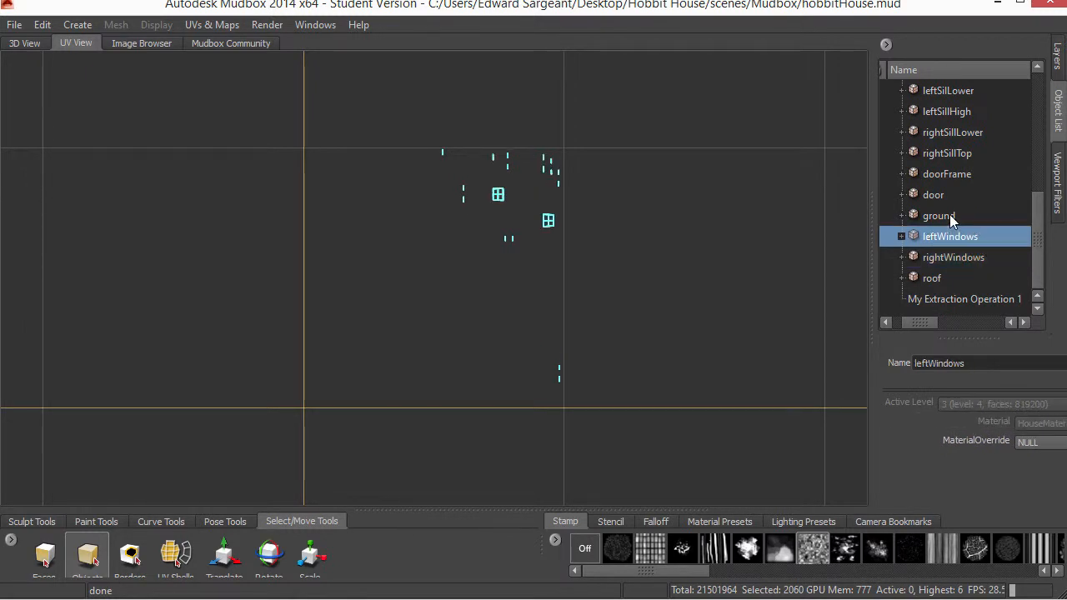
click(943, 215)
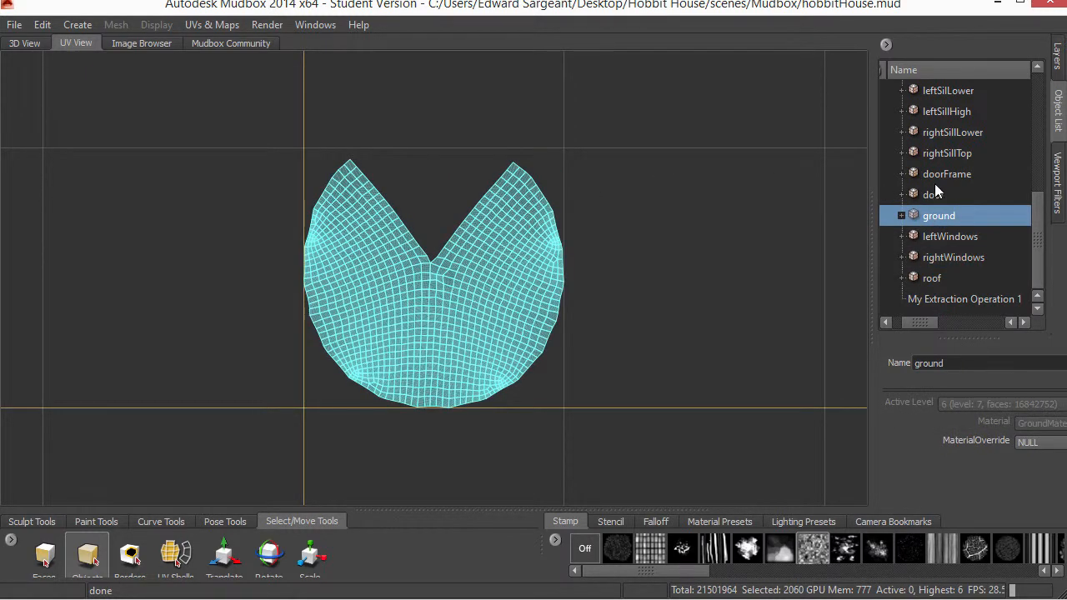
click(950, 194)
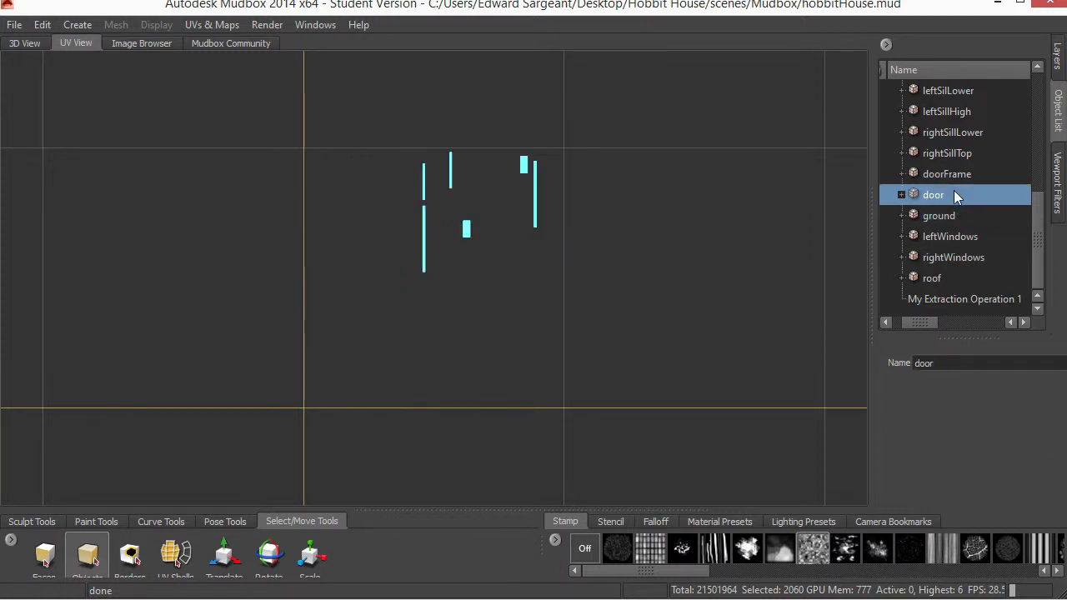
click(951, 172)
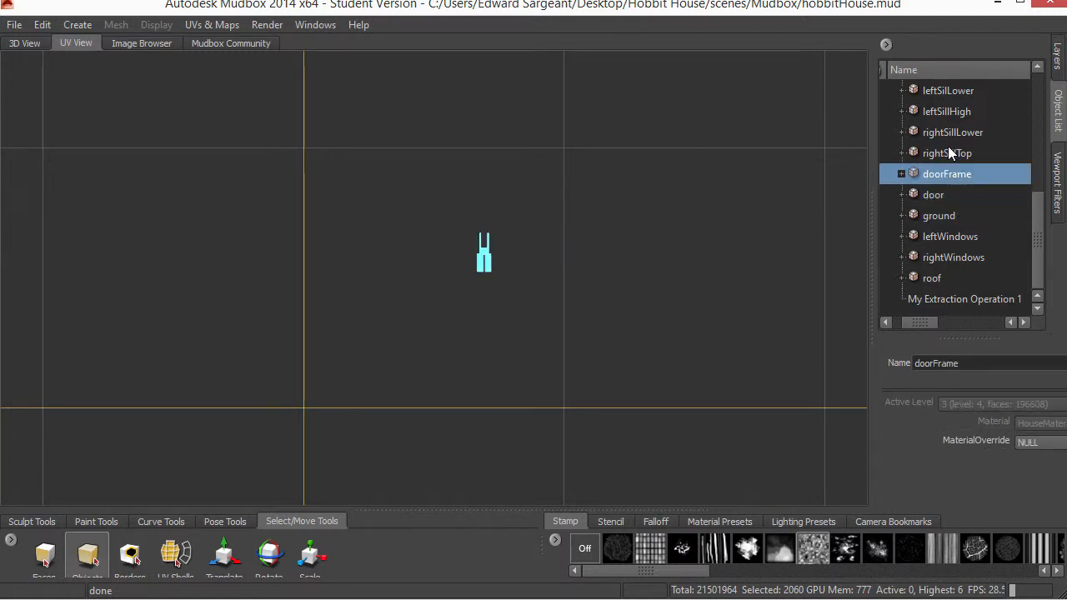
click(949, 150)
click(931, 278)
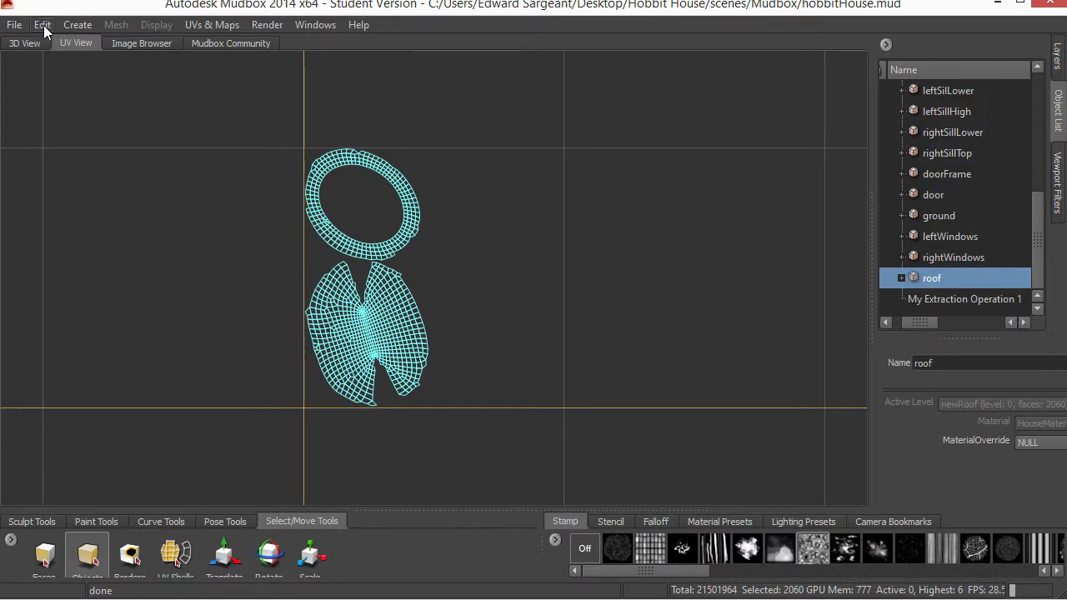
Step: Return to the 3D view and raise the roof to its highest subdivision level, 6
click(25, 43)
key(d)
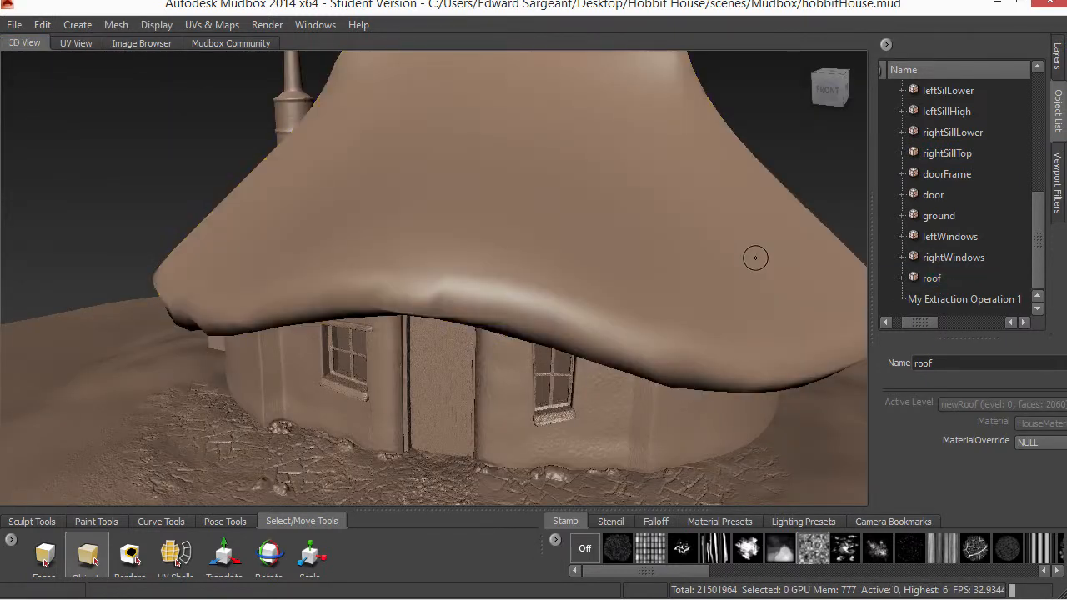
click(756, 258)
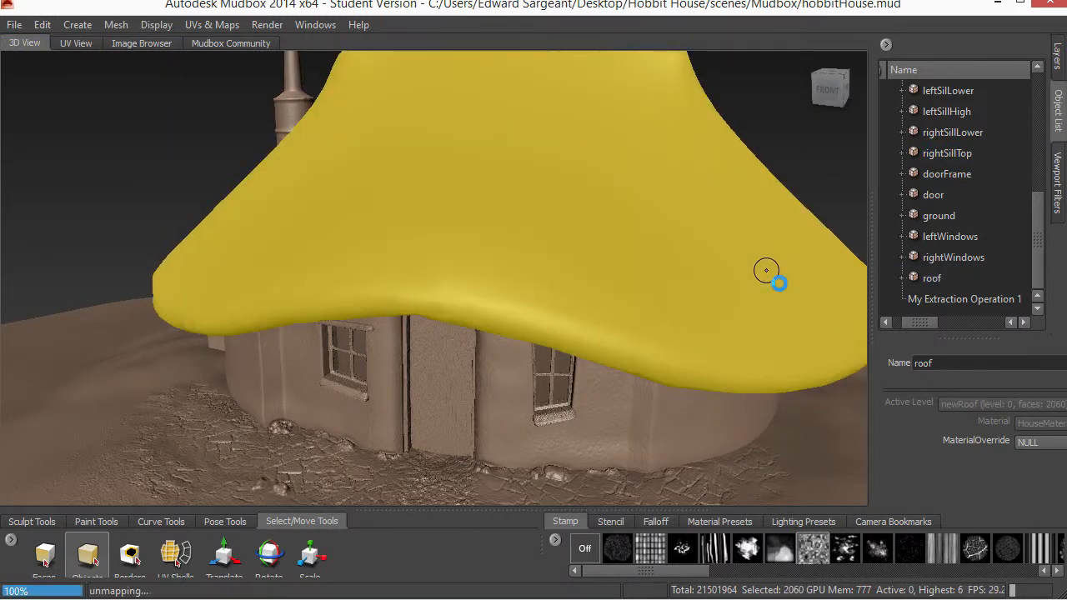
key(Page_Up)
key(Page_Up)
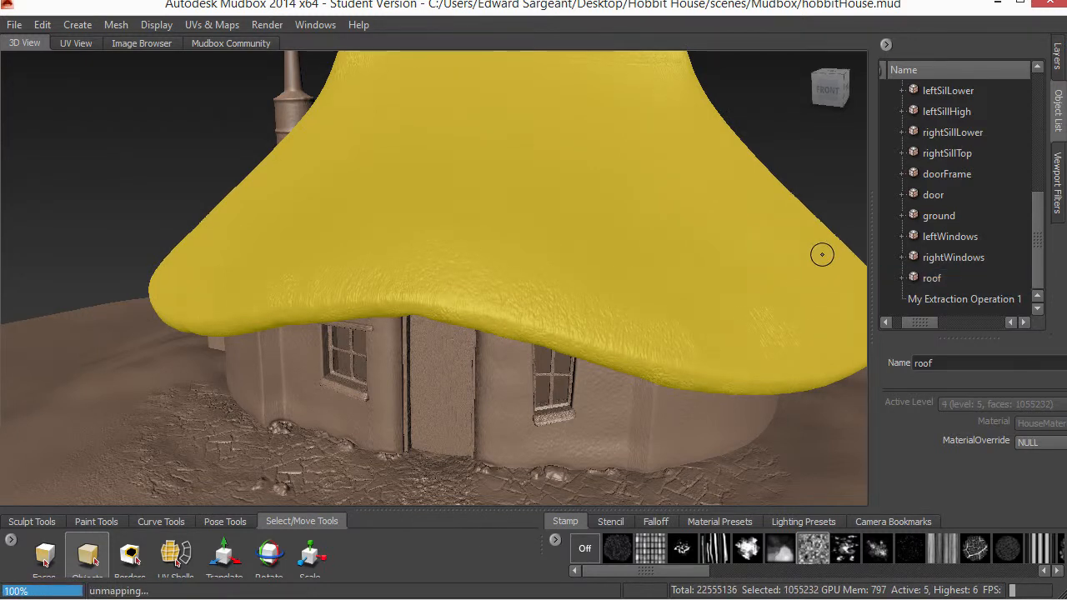
key(Page_Up)
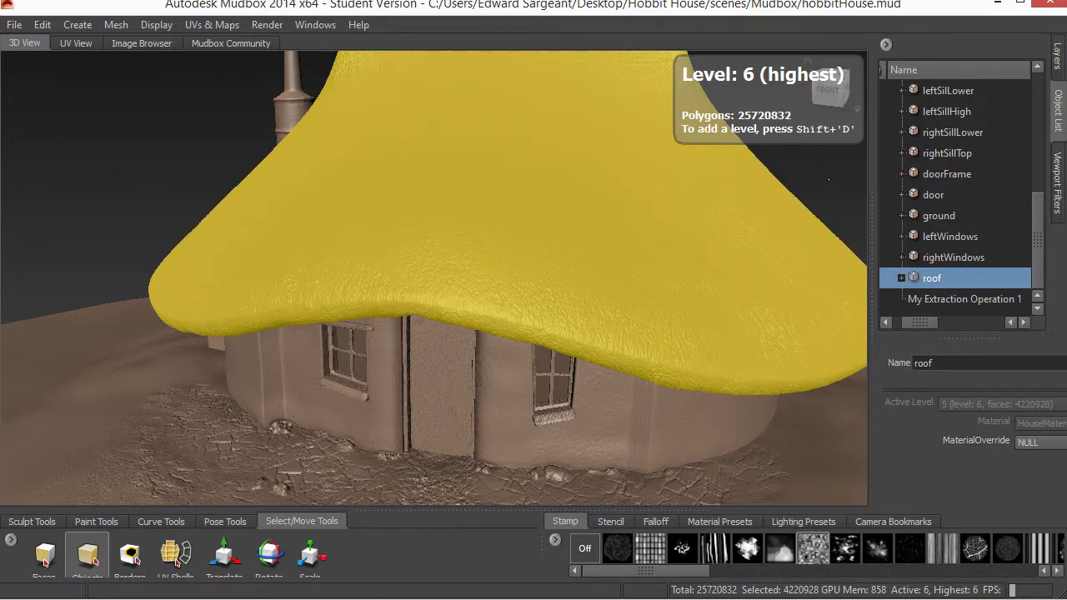
Step: Hide the ground and select all house meshes from walls to roof, leaving the ground out of the selection
click(828, 178)
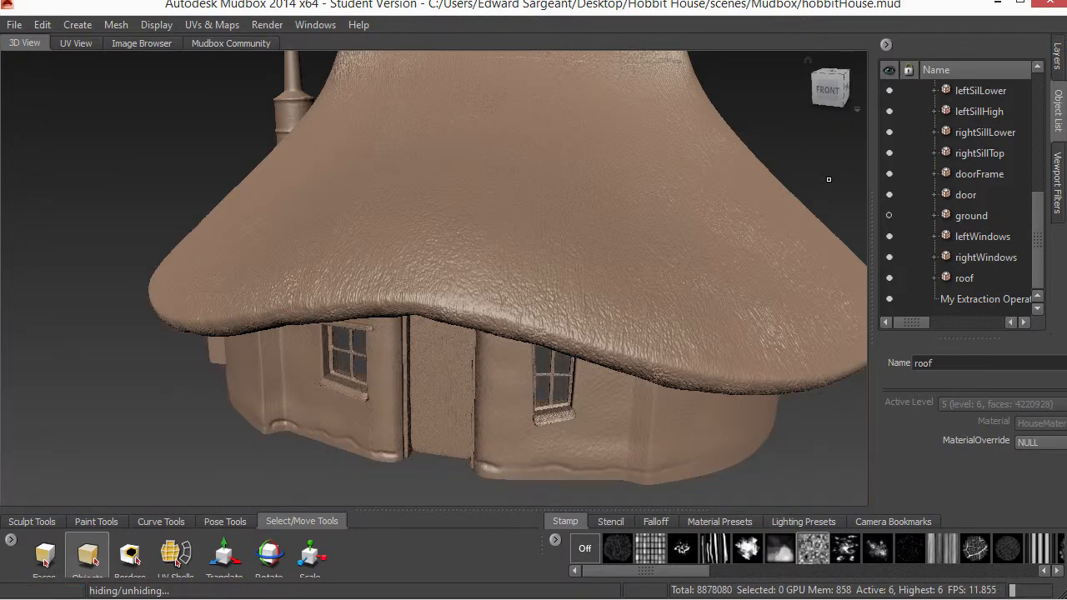
alt+right_drag(584, 278, 531, 228)
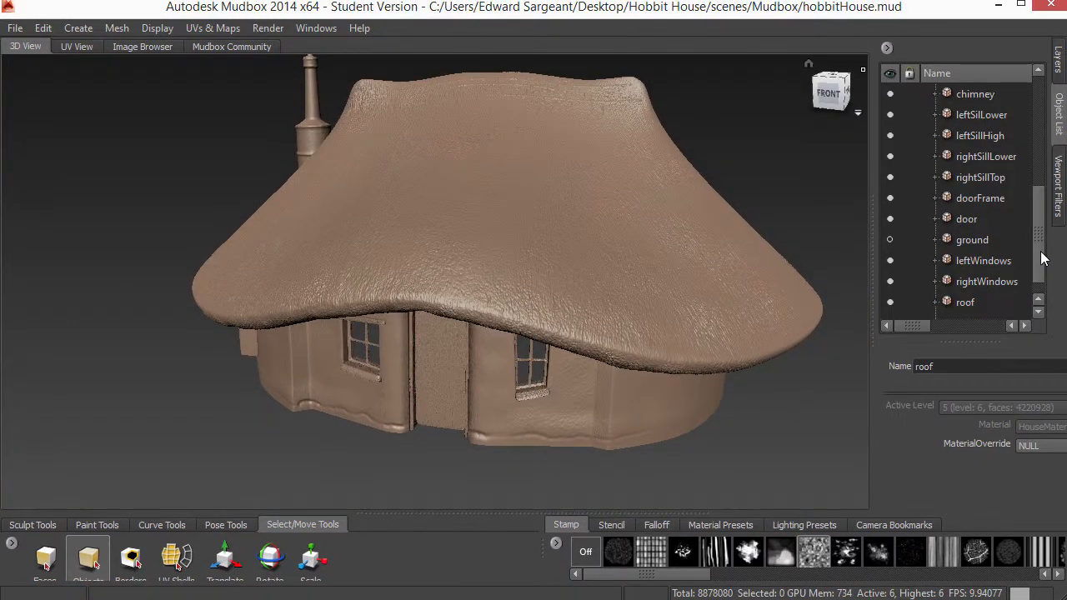
drag(1041, 259, 1041, 269)
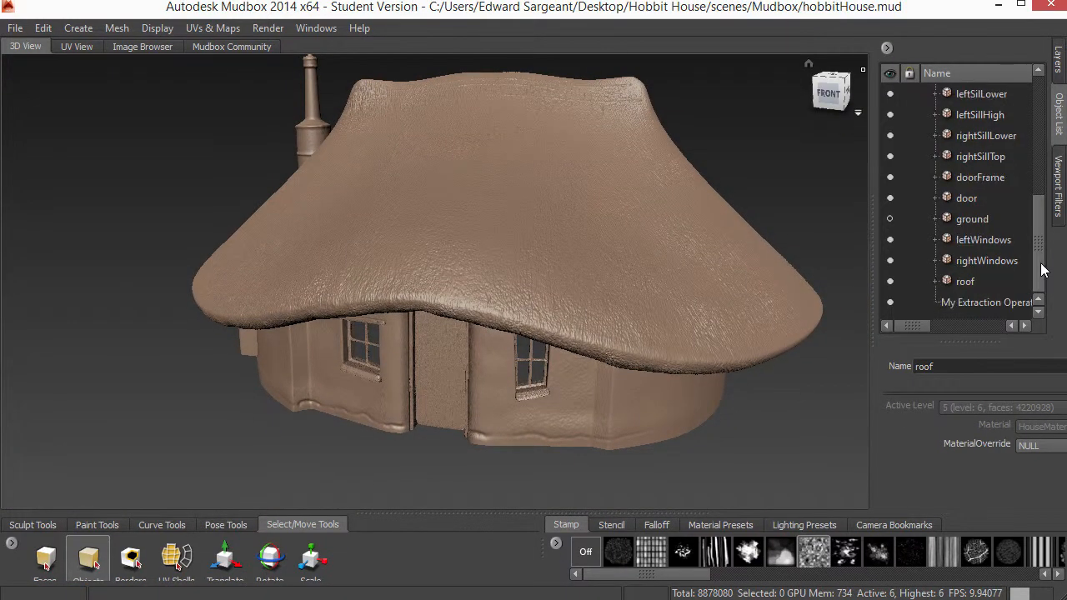
click(965, 282)
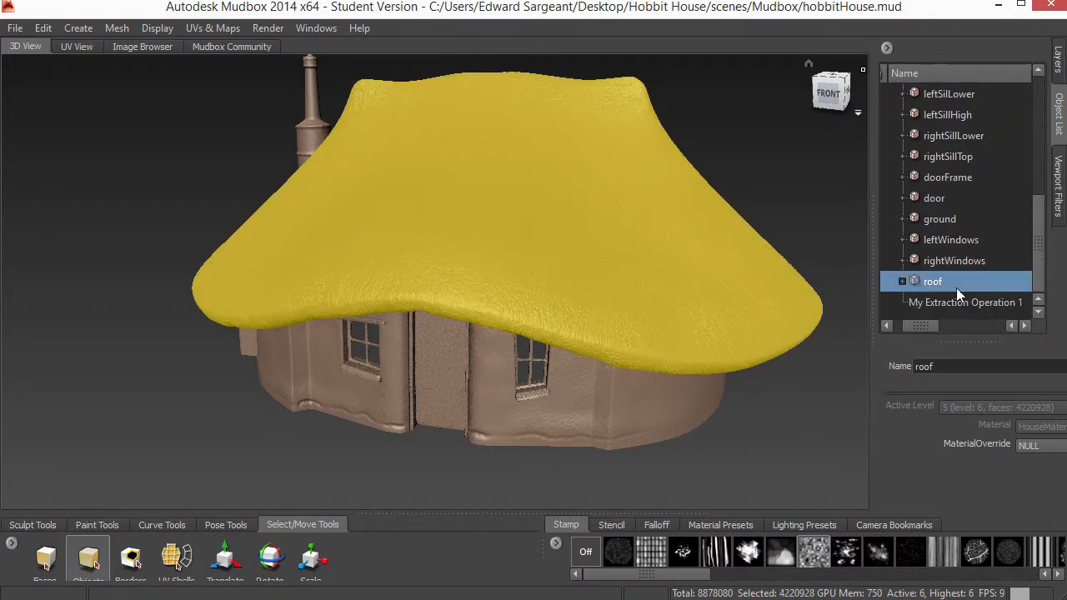
drag(919, 325, 909, 325)
drag(1037, 283, 1037, 234)
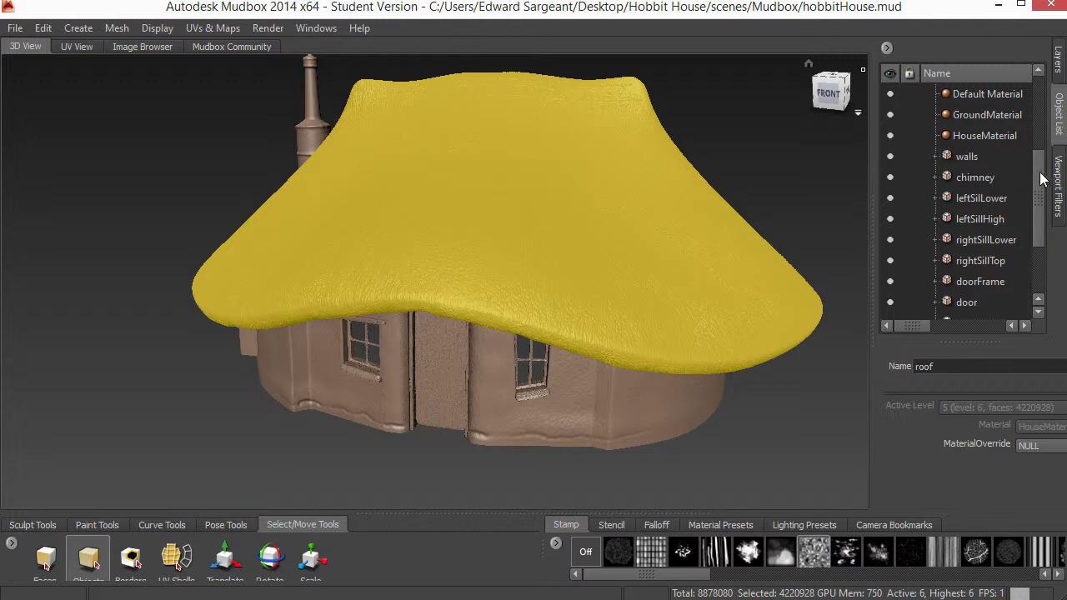
drag(1039, 164, 1041, 217)
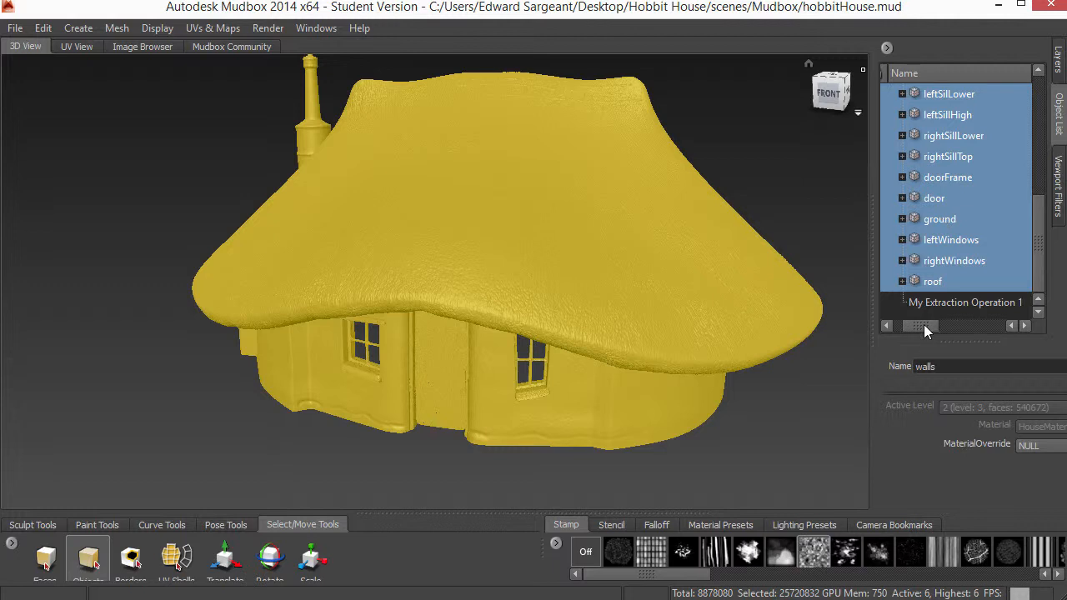
drag(924, 325, 883, 328)
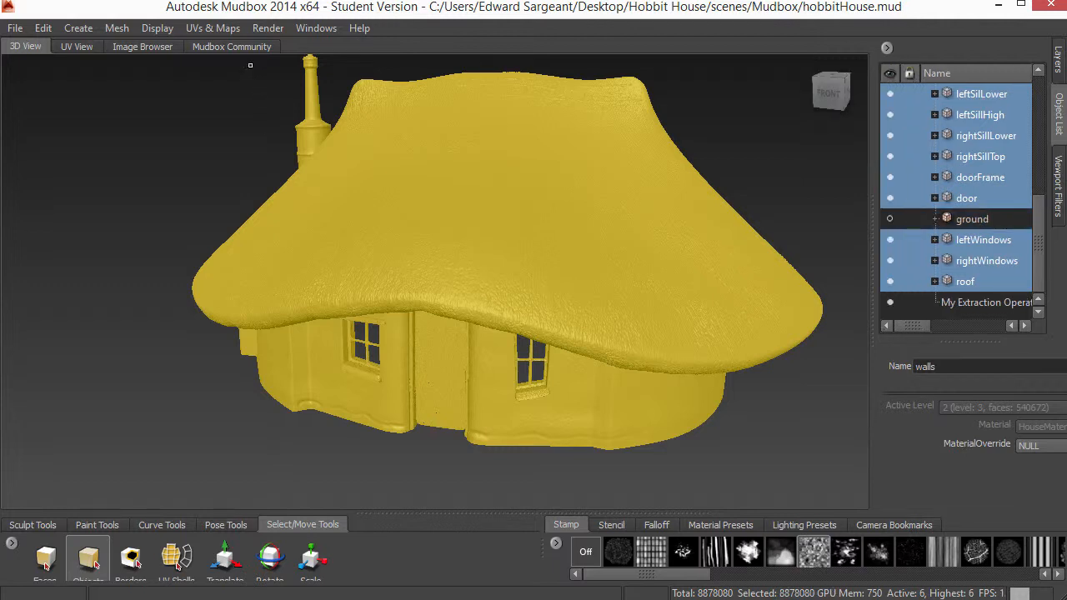
Step: Create a new texture map extraction operation named Normal Maps House
click(214, 28)
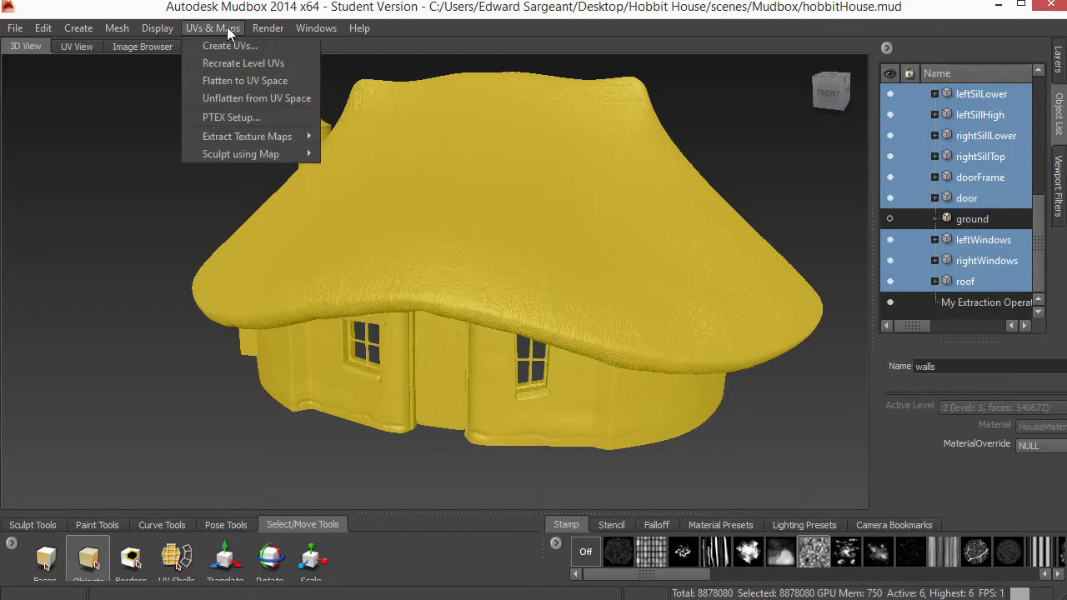
mouse_move(253, 134)
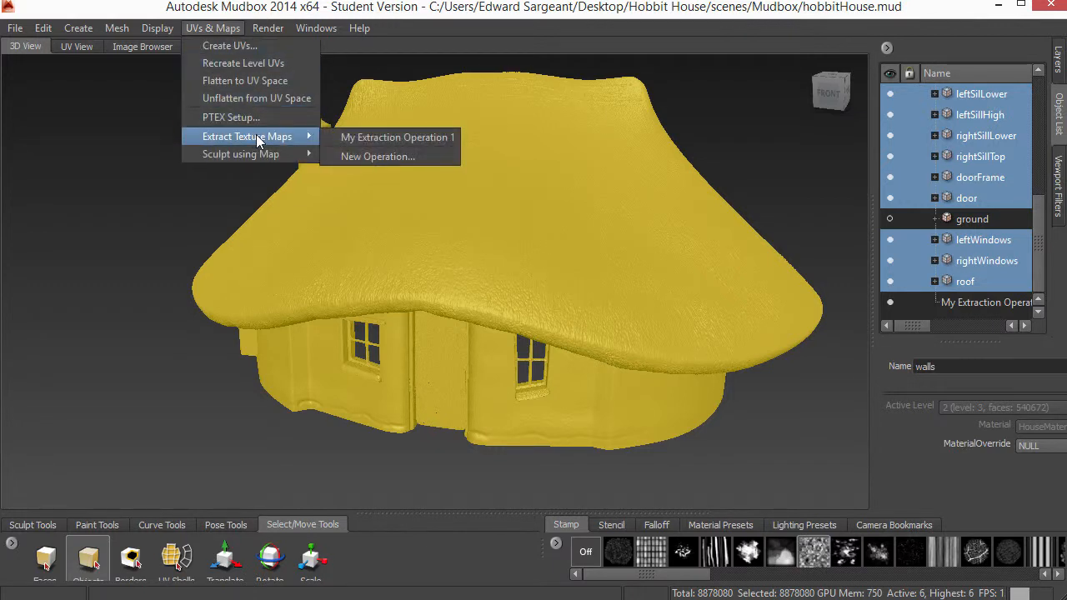
click(373, 157)
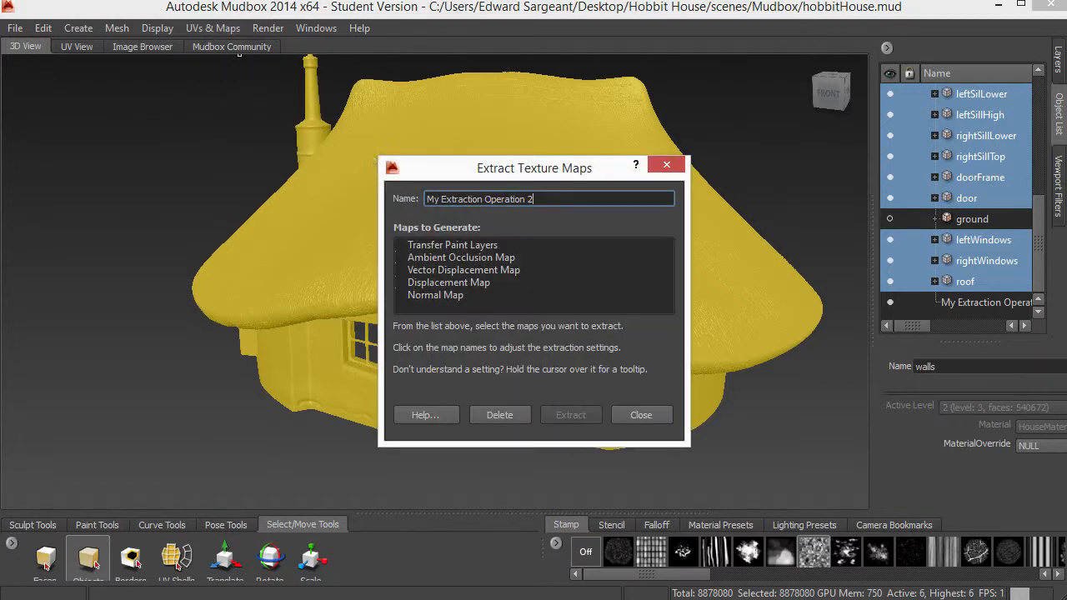
drag(480, 176, 512, 129)
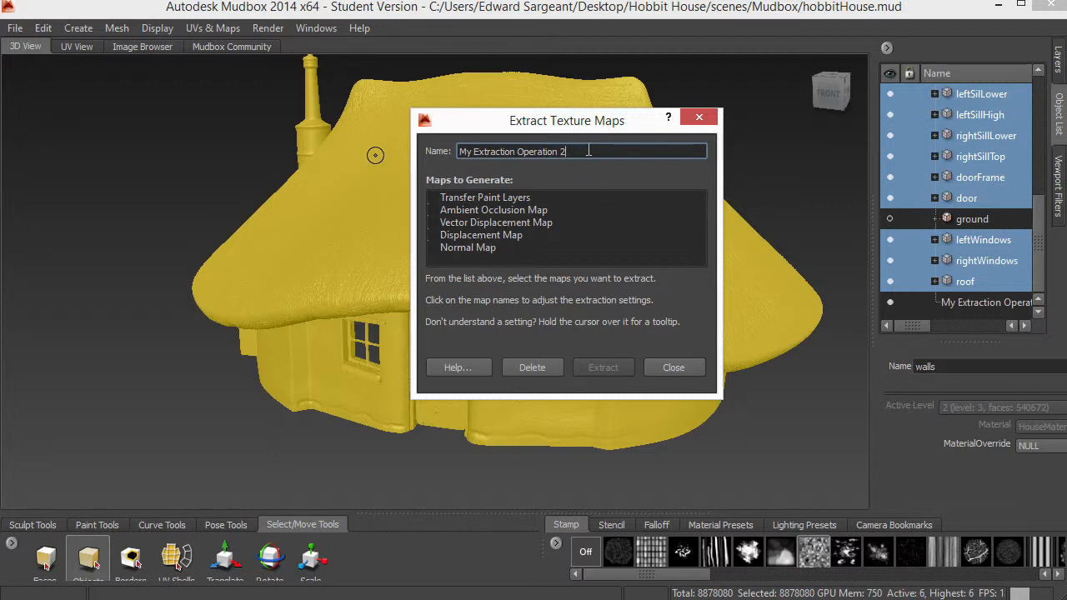
drag(574, 151, 410, 153)
drag(538, 126, 527, 113)
mouse_move(546, 131)
text(N)
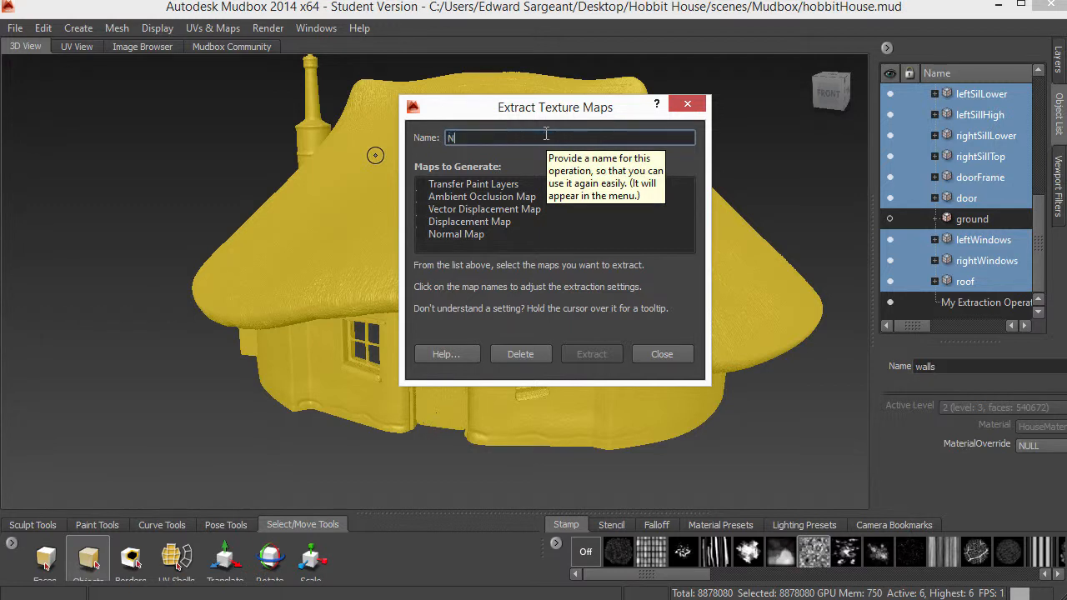
text(ormal Maps House)
Step: Enable the normal map for extraction and add the selected house meshes as its low-resolution target models
click(459, 234)
mouse_move(557, 2)
mouse_down()
mouse_move(558, 202)
mouse_move(545, 17)
mouse_up()
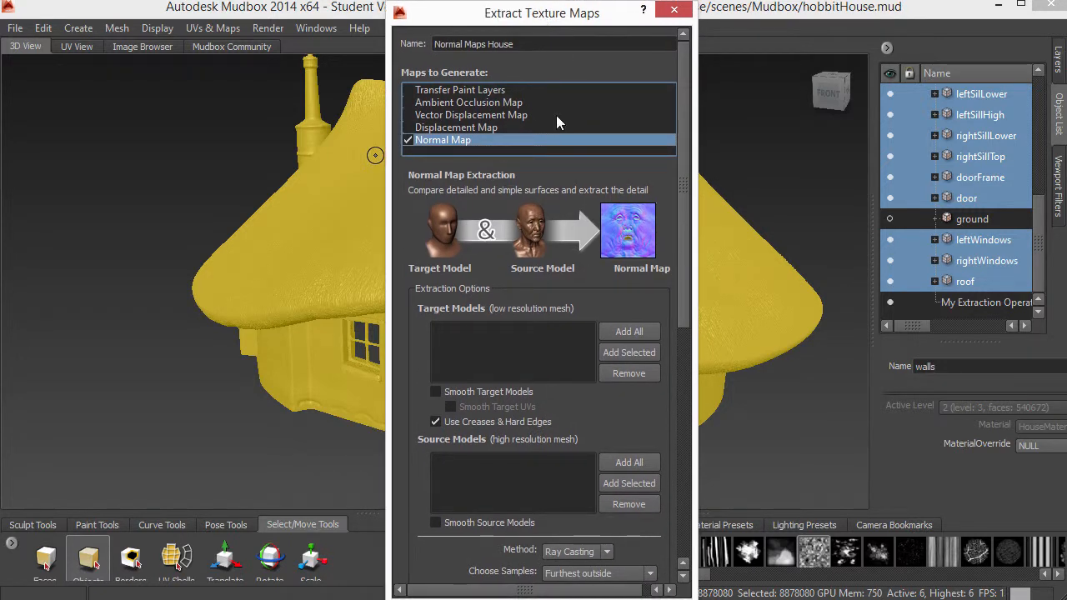
click(627, 353)
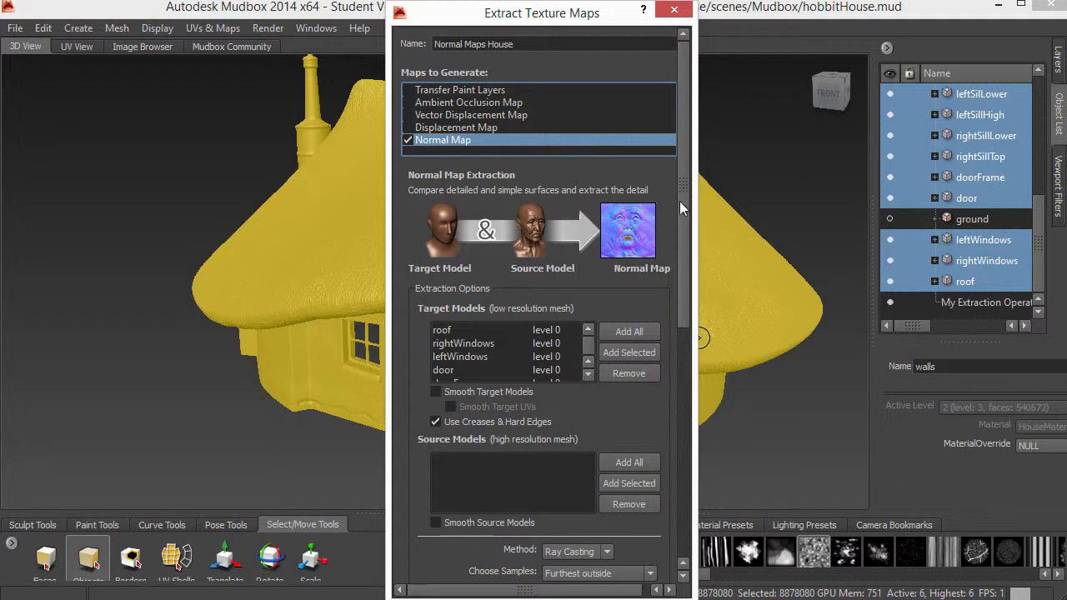
Step: Add the selected house meshes as high-resolution source models and check the levels in both model lists
drag(684, 197, 696, 271)
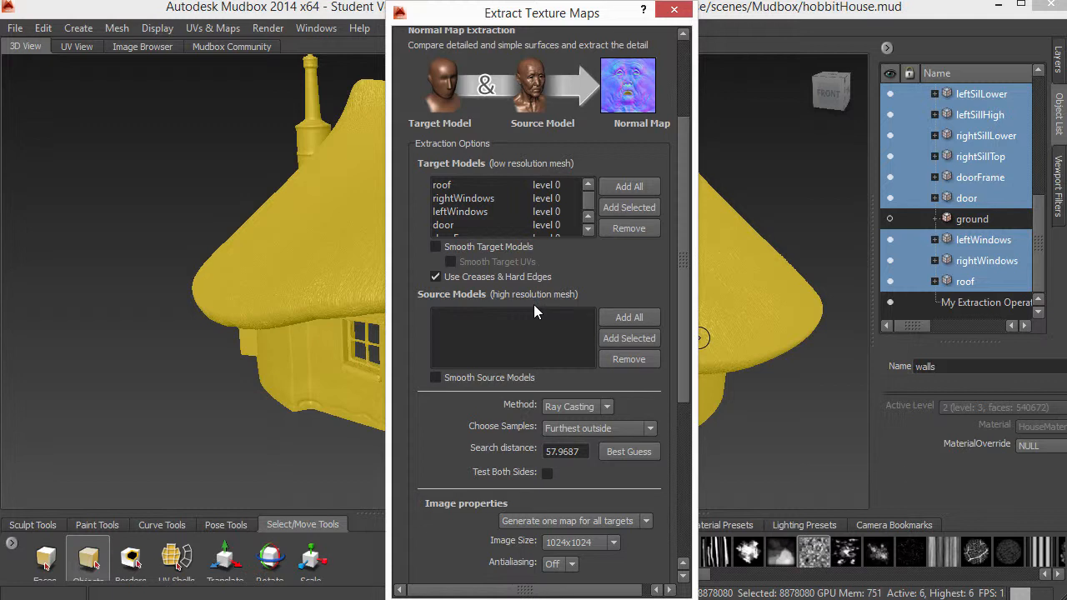
drag(685, 260, 685, 271)
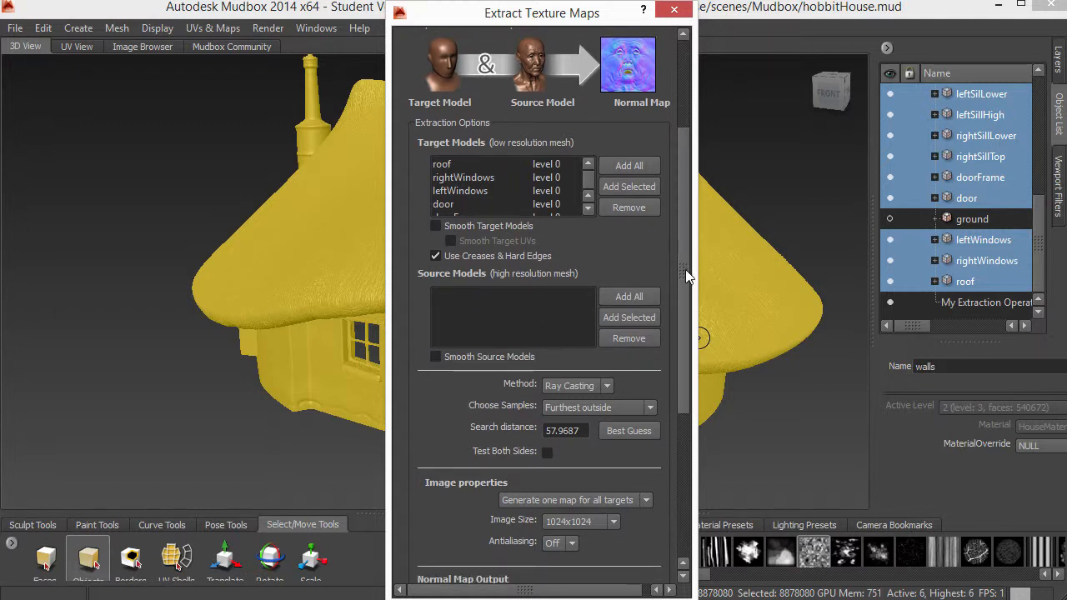
click(619, 317)
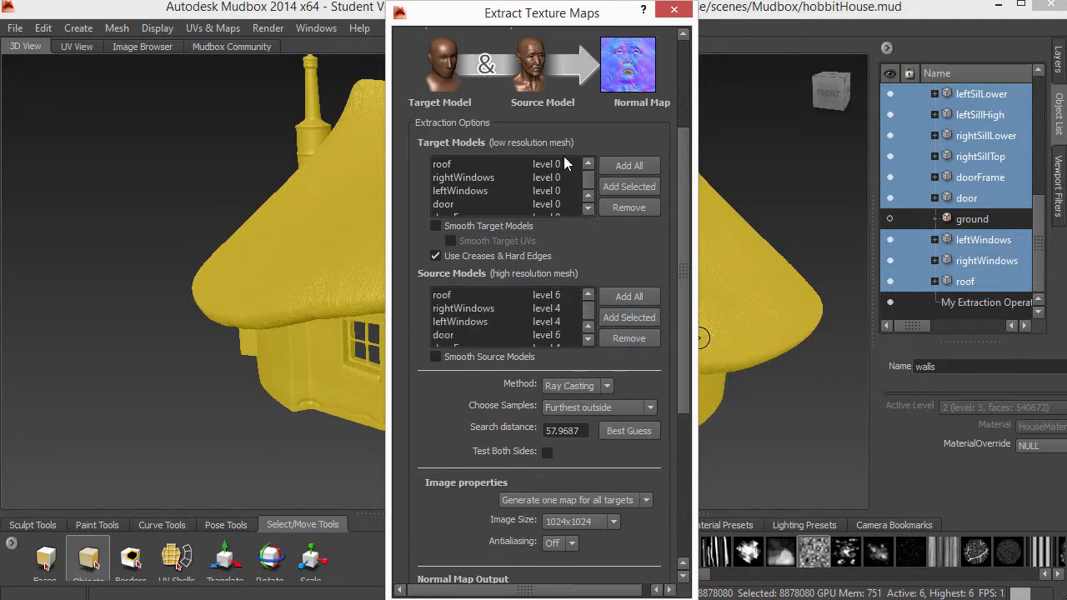
click(590, 210)
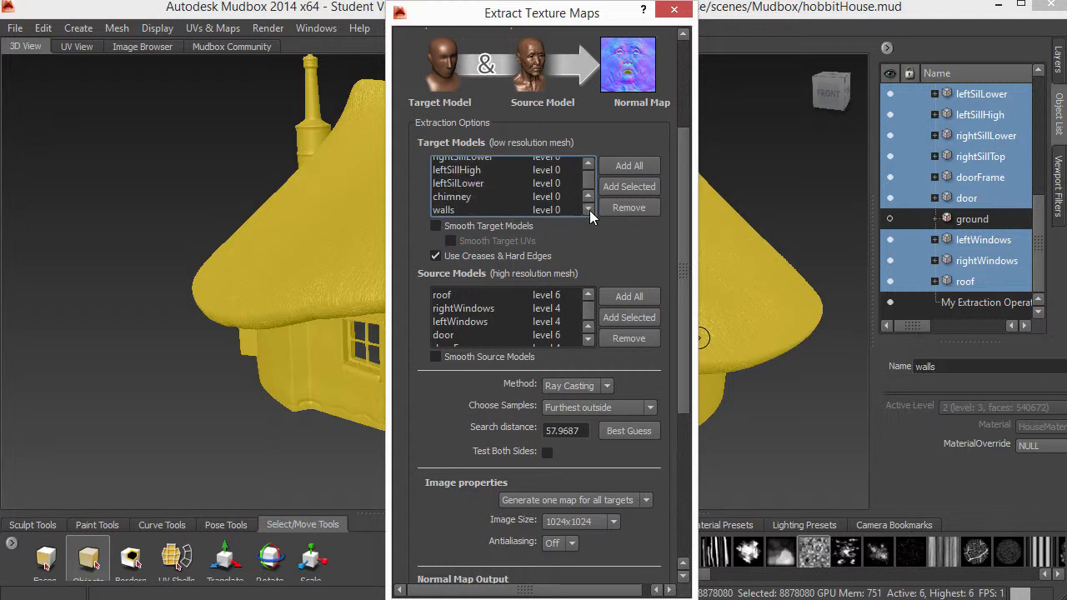
click(592, 342)
click(589, 341)
click(589, 341)
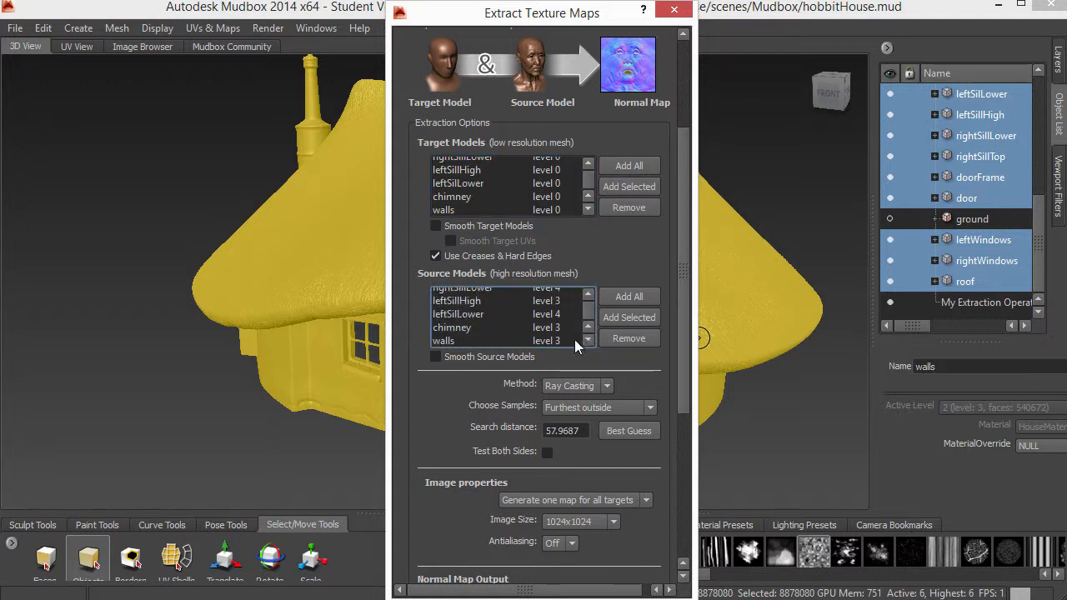
drag(589, 312, 588, 297)
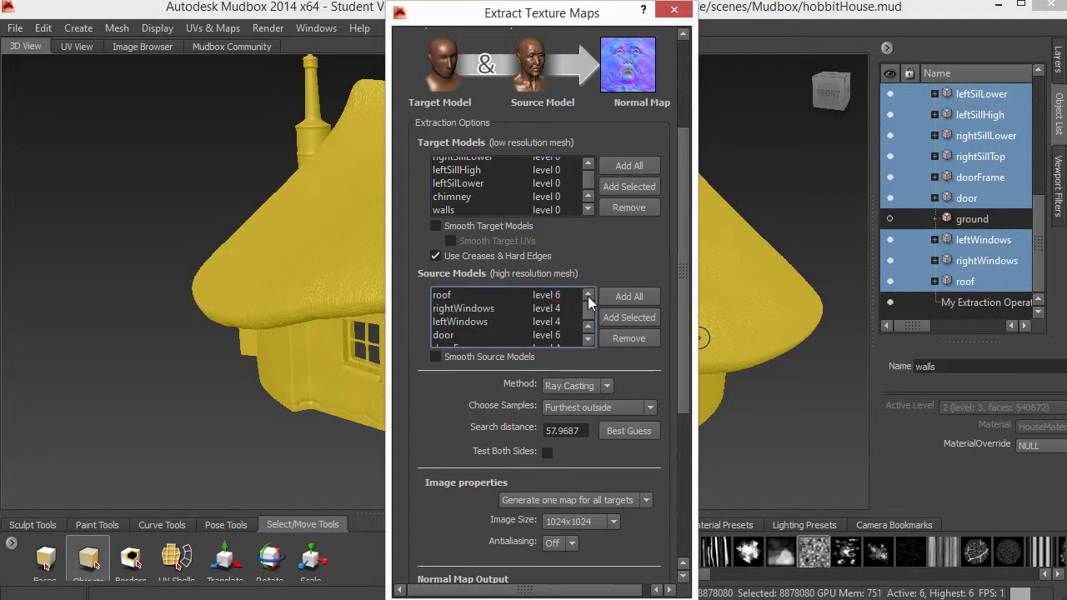
Step: Turn on Smooth Target Models for the normal map extraction
click(434, 225)
click(499, 230)
click(504, 231)
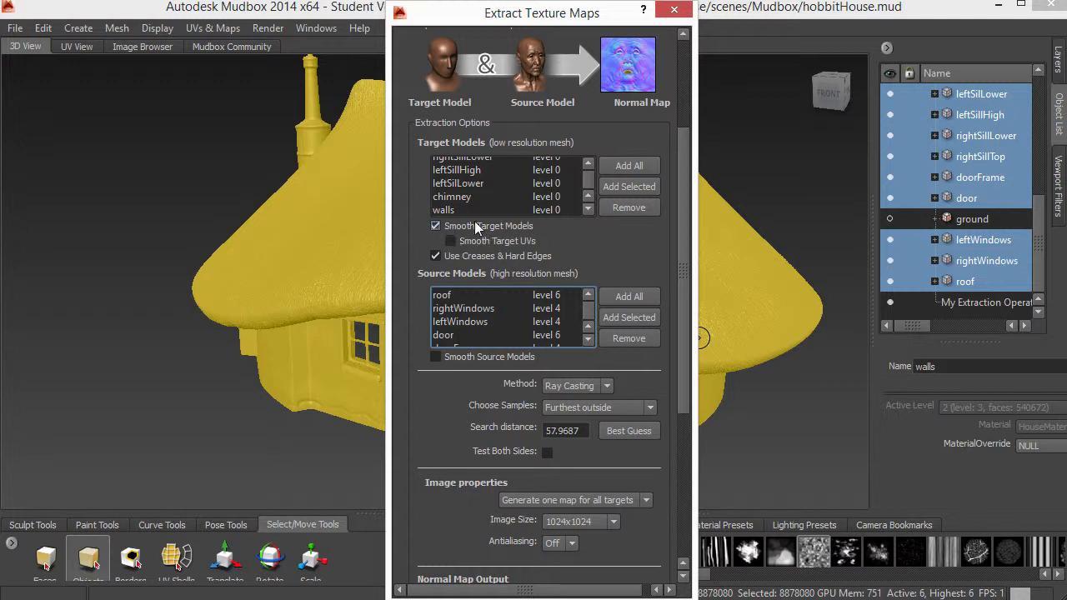
Step: Keep Furthest outside as the ray casting sample choice and set the search distance to 20.5462
drag(684, 219, 674, 319)
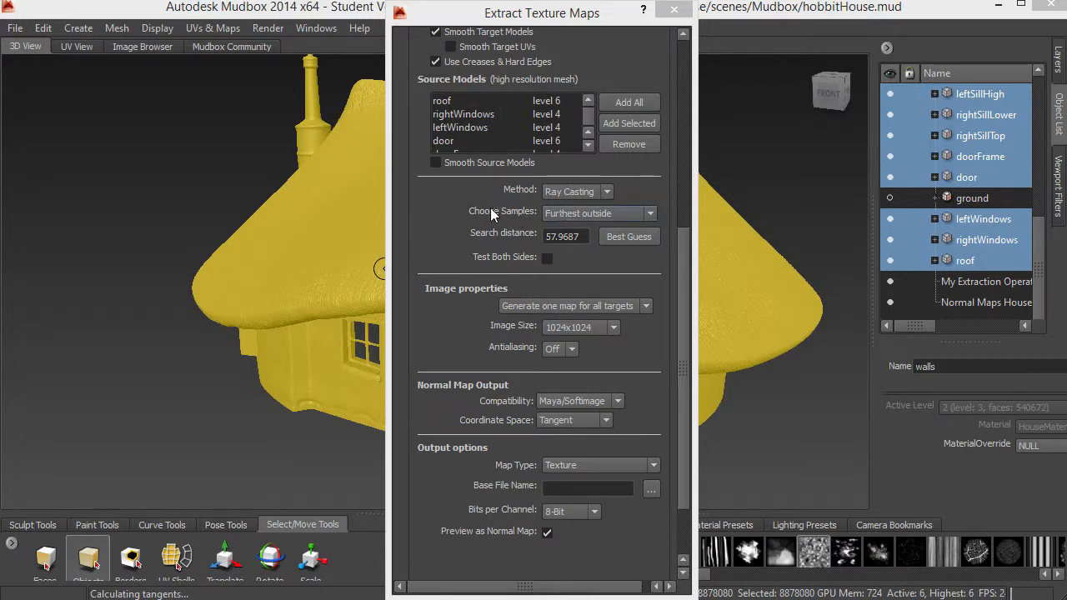
click(631, 213)
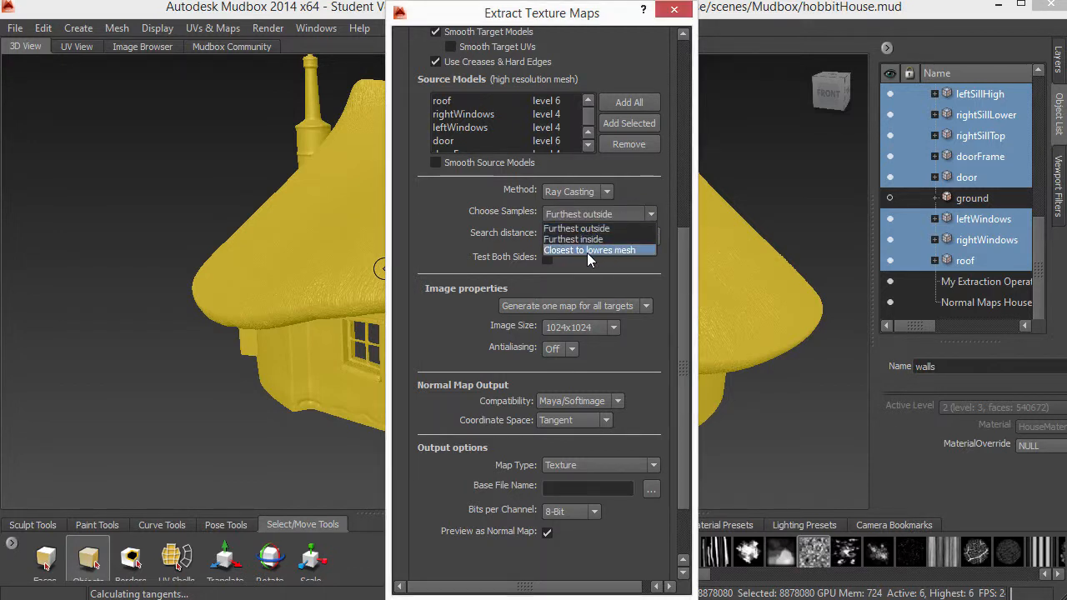
click(584, 229)
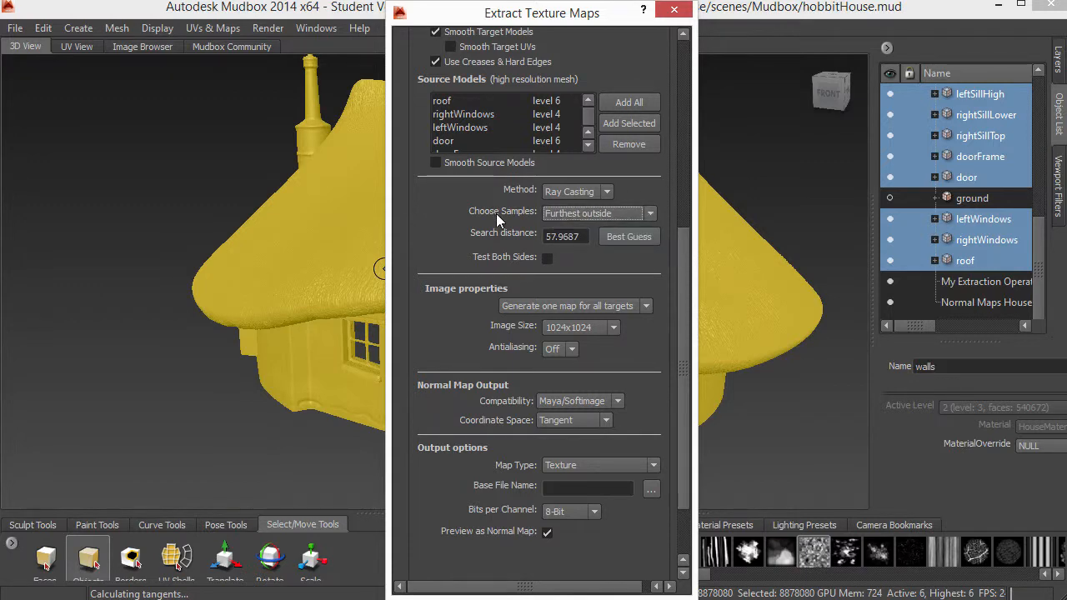
mouse_move(560, 217)
double_click(584, 236)
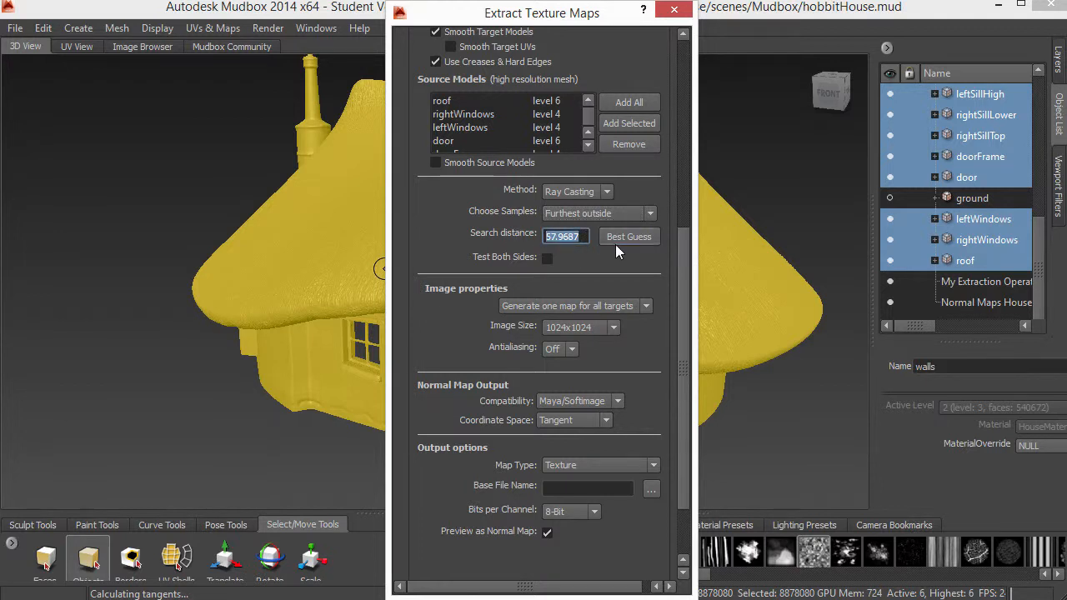
text(20.5462)
Step: Change the extraction method to Subdivision
mouse_move(496, 210)
mouse_move(577, 194)
click(568, 192)
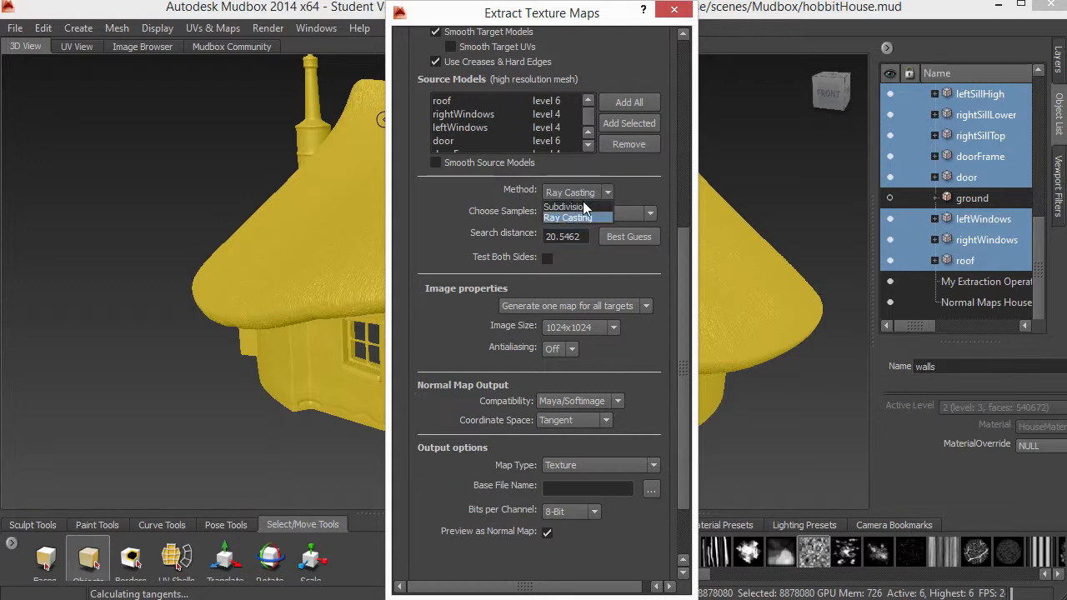
click(572, 205)
Step: Keep one map generated for all targets and set the image size to 4096x4096
drag(679, 190, 681, 499)
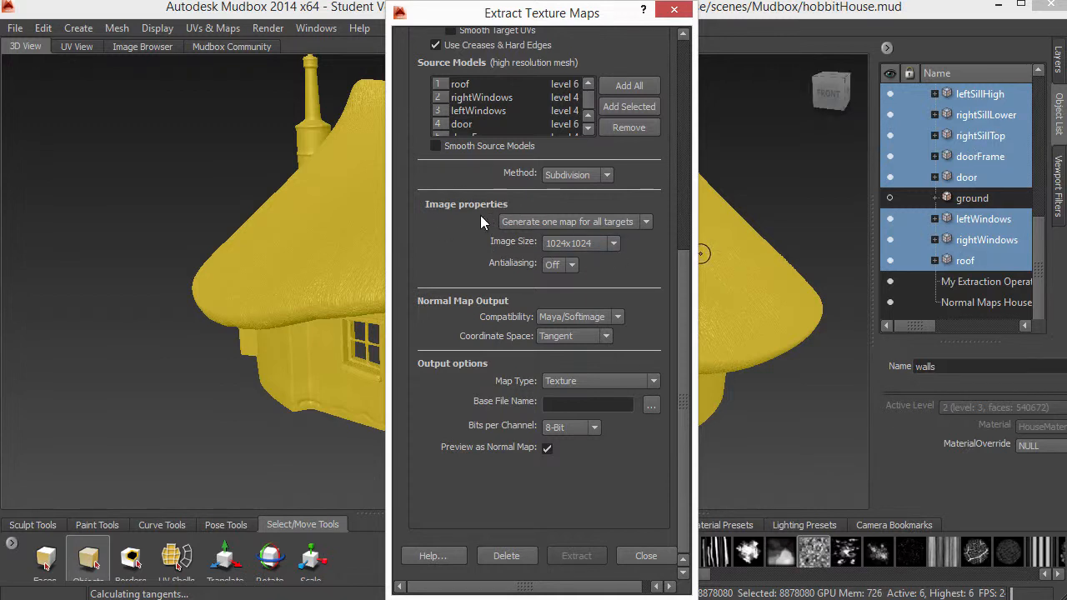
click(544, 223)
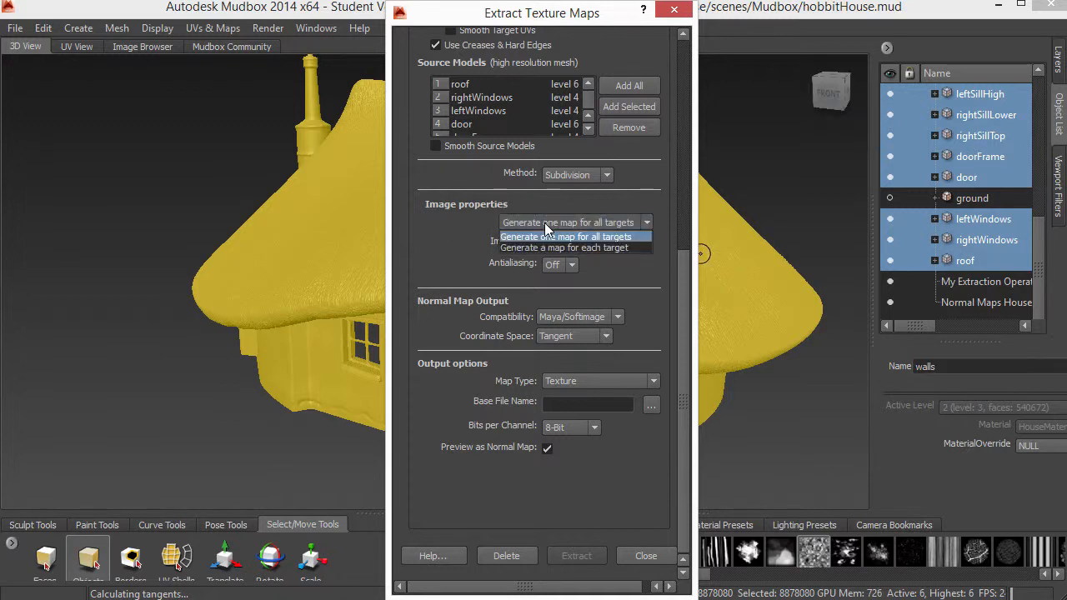
click(630, 219)
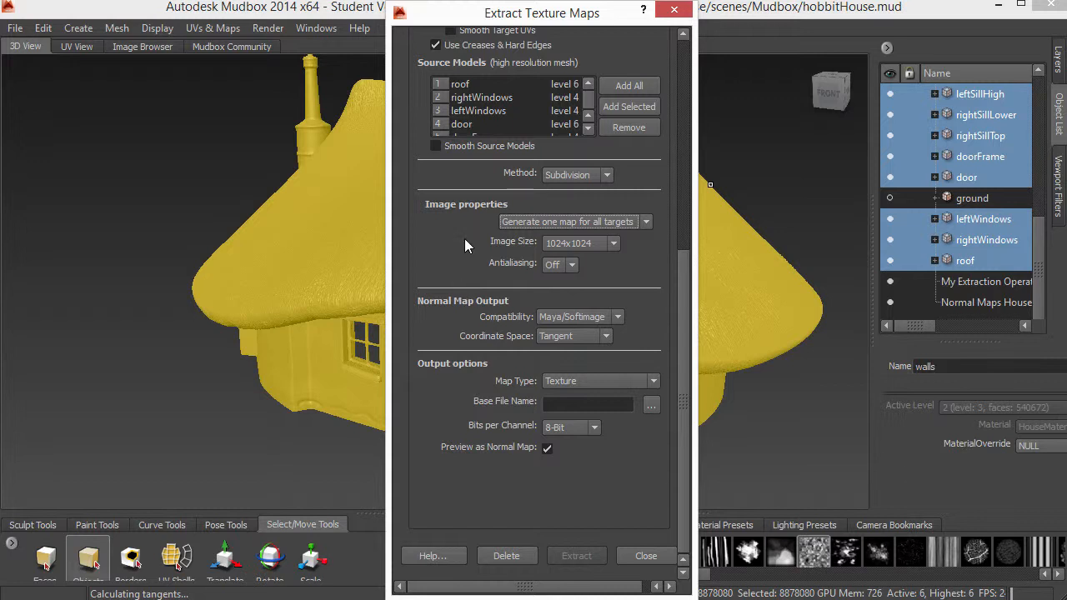
click(615, 243)
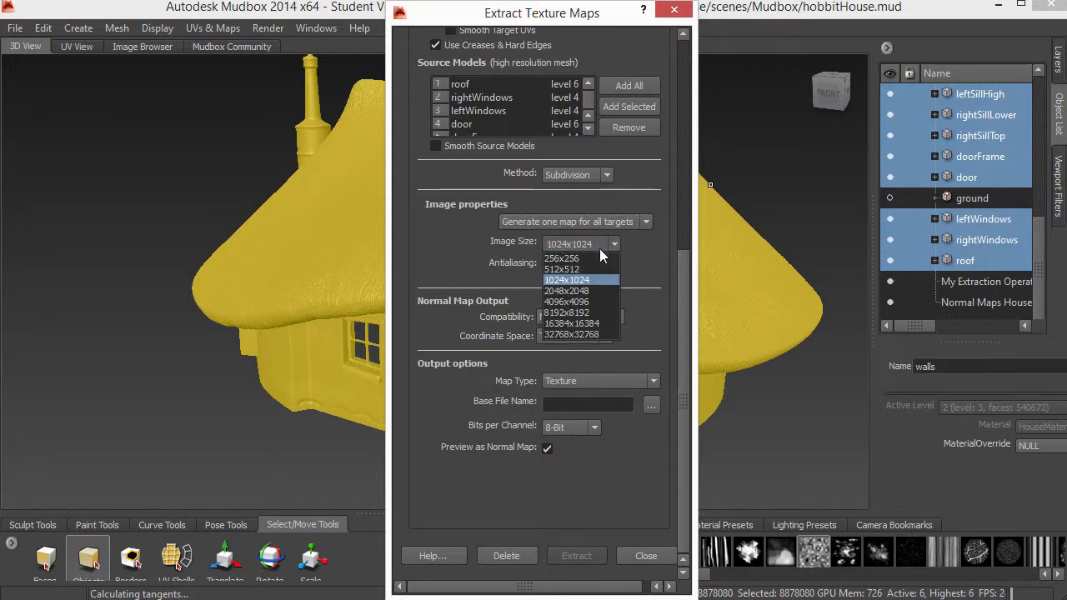
click(580, 303)
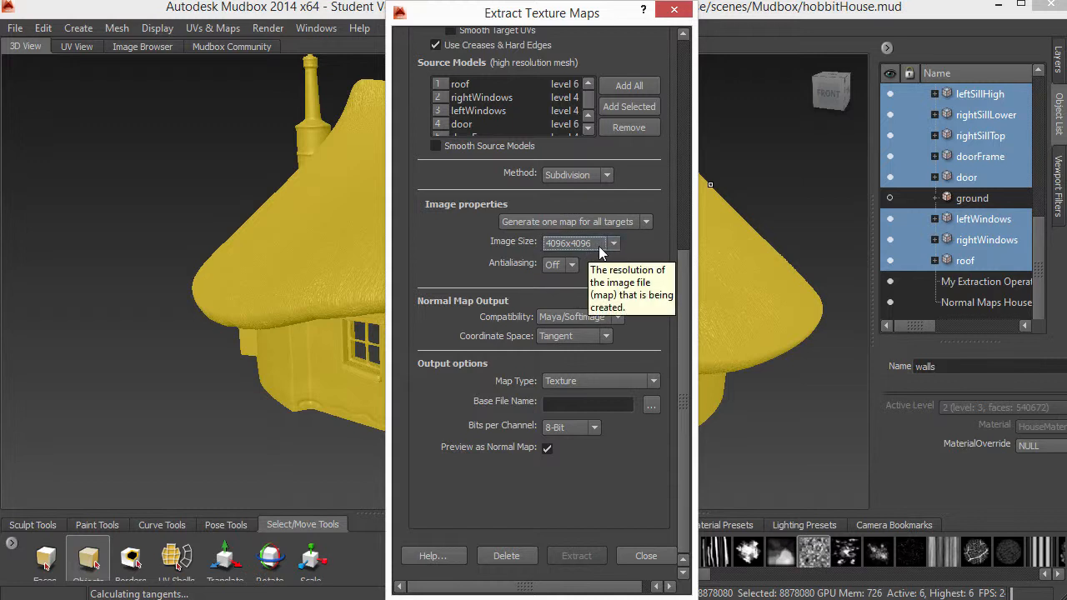
click(615, 247)
click(615, 248)
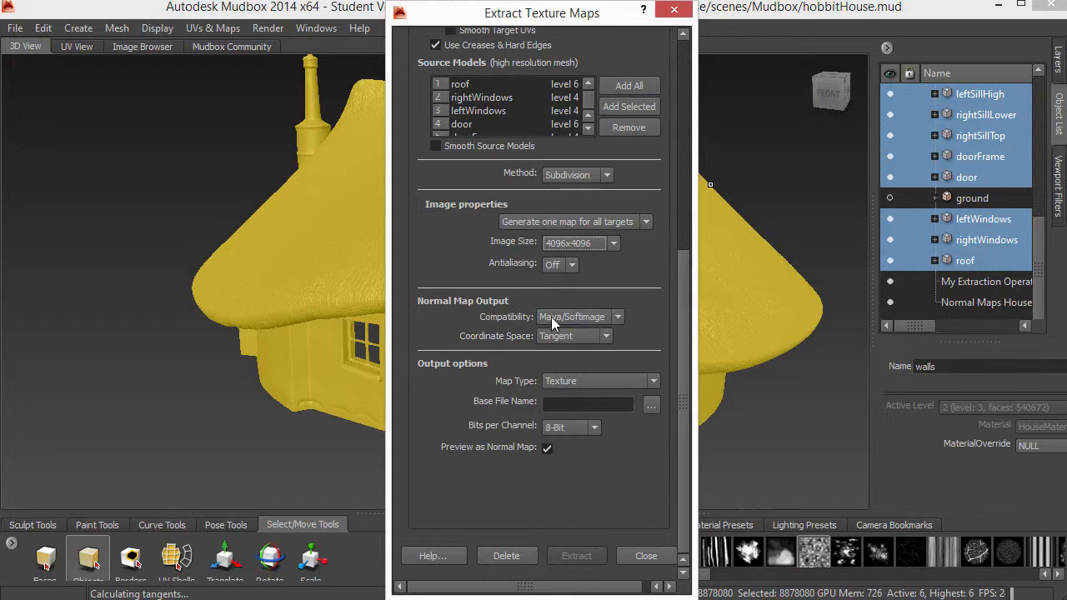
Step: Set the normal map output compatibility to 3ds Max and keep the Tangent coordinate space
click(619, 322)
click(565, 342)
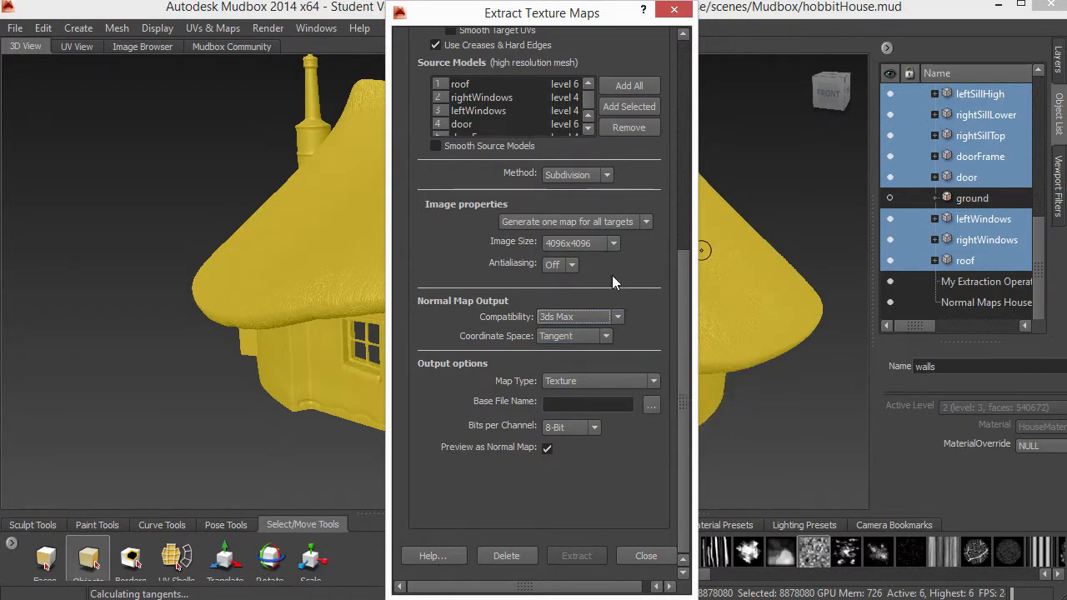
click(606, 336)
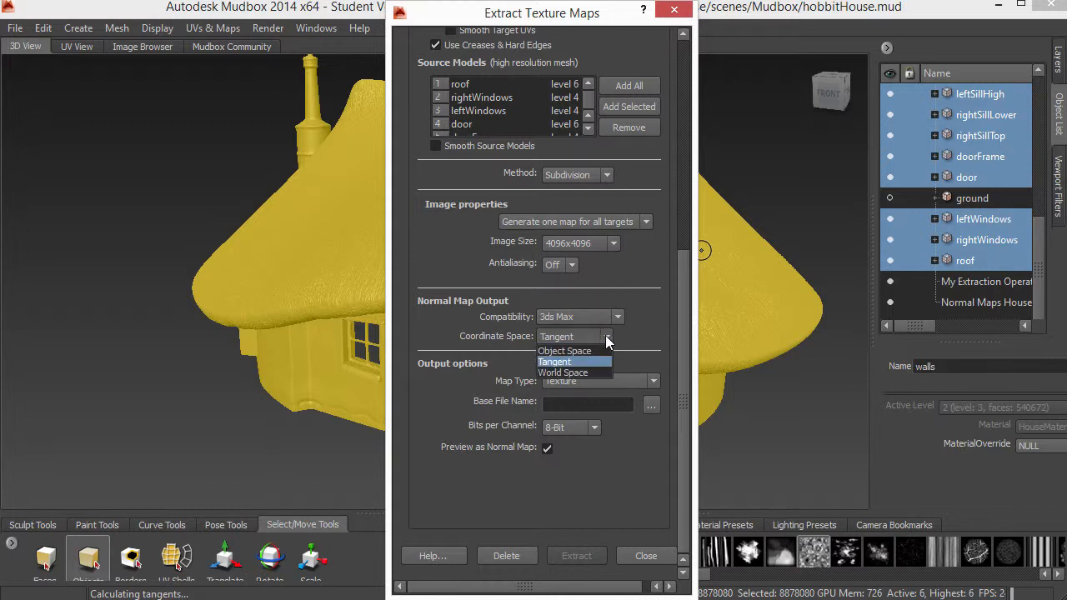
click(557, 362)
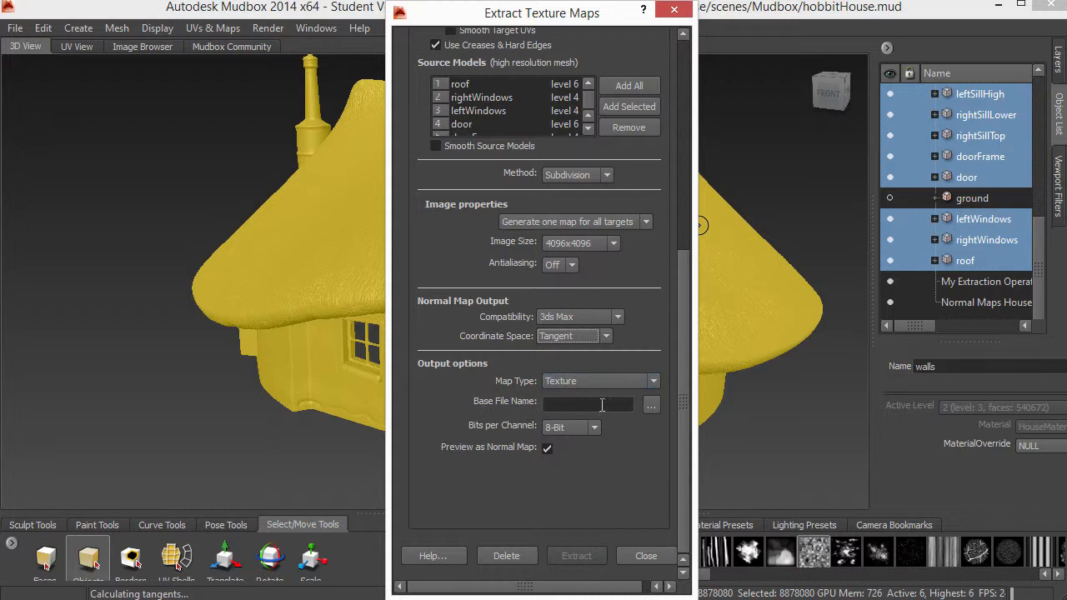
Step: Choose the images folder inside the Hobbit House project's sceneassets folder as the output location for the map
click(652, 408)
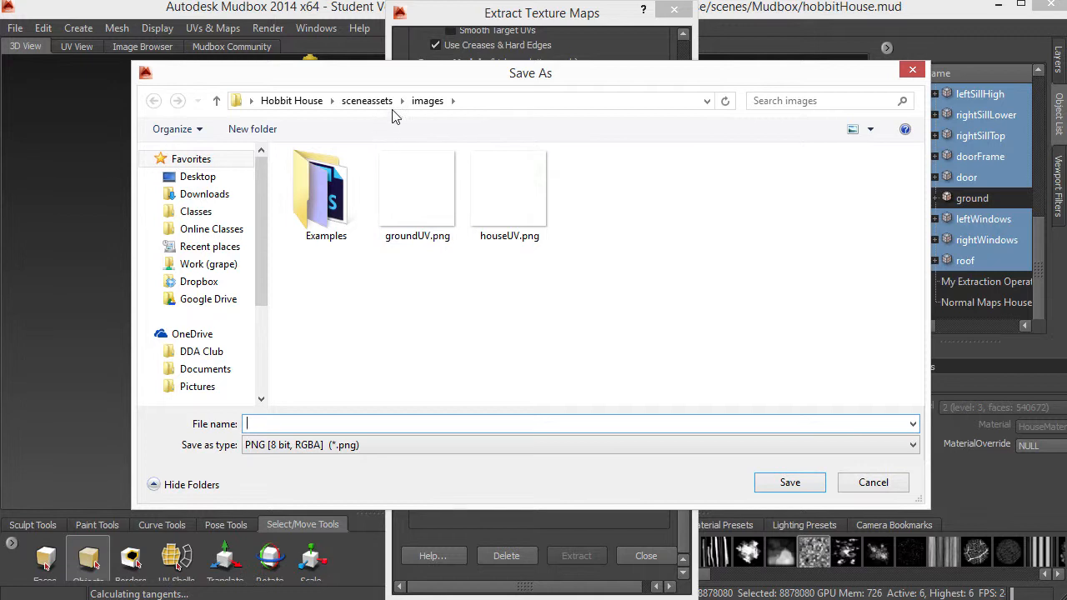
click(291, 101)
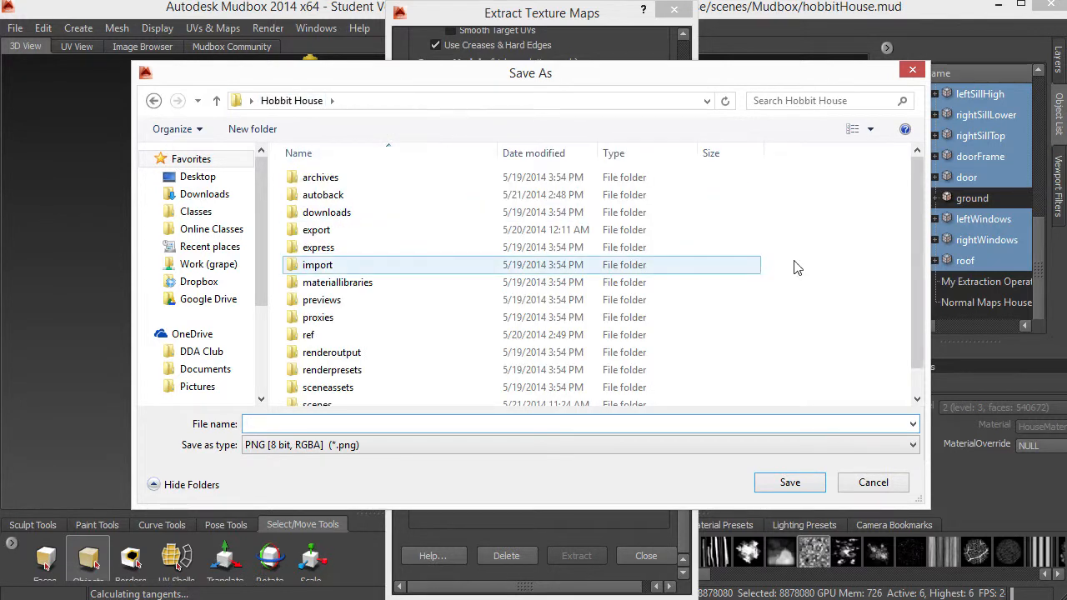
drag(916, 259, 917, 275)
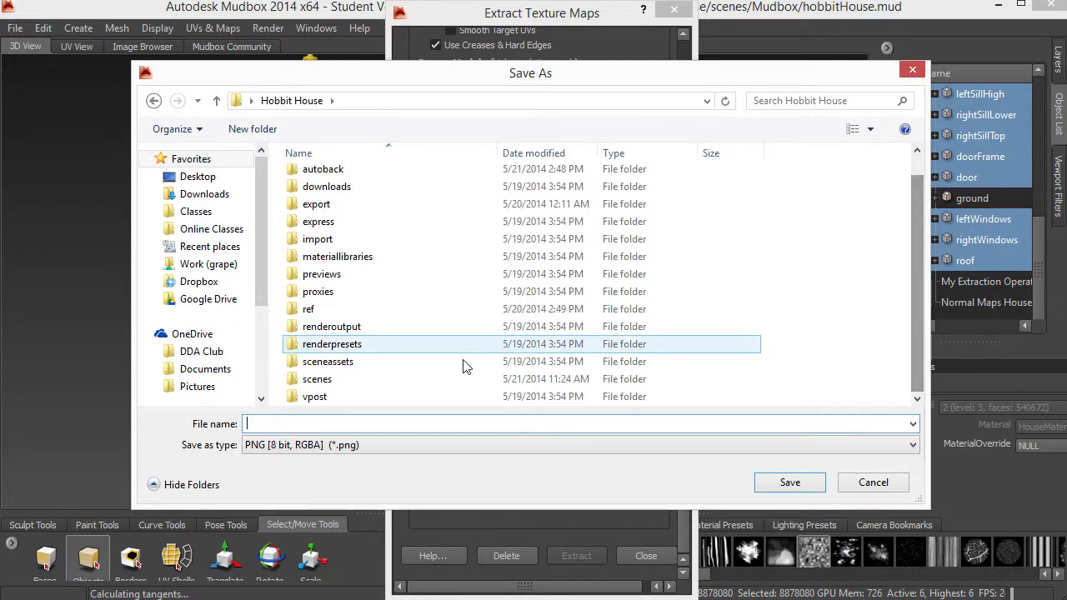
double_click(326, 367)
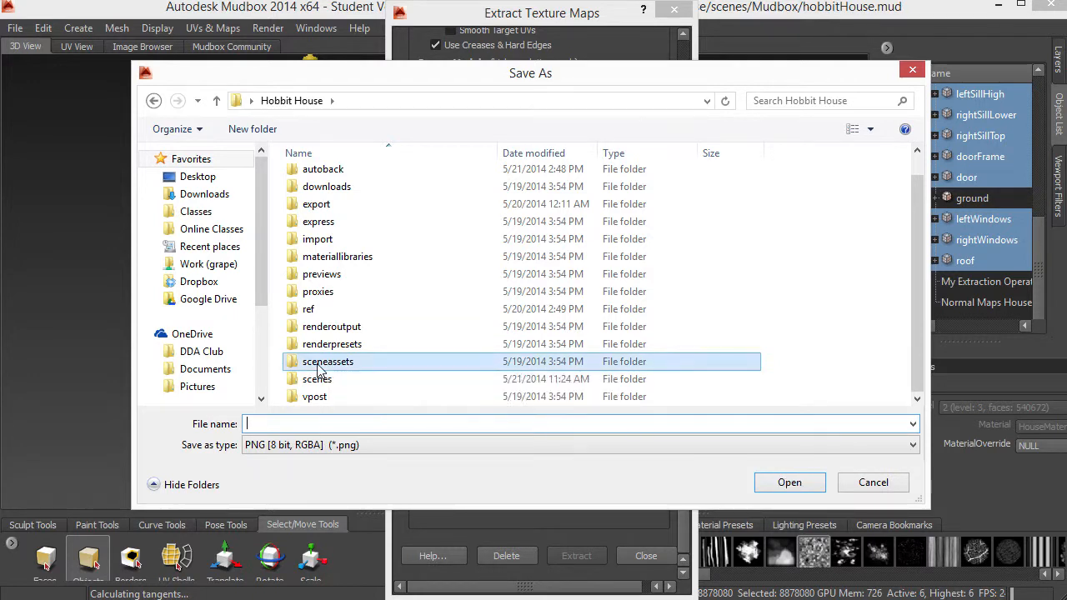
double_click(319, 195)
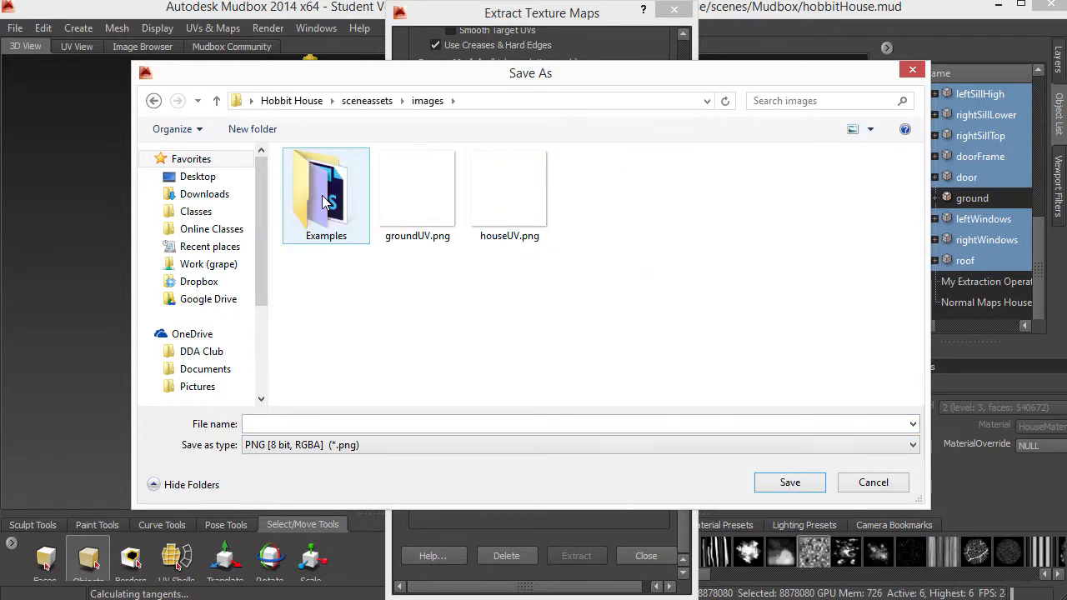
Step: Save the output file as houseNormal in OpenEXR [32 bit Floating Point, RGBA] format and extract the map
click(336, 423)
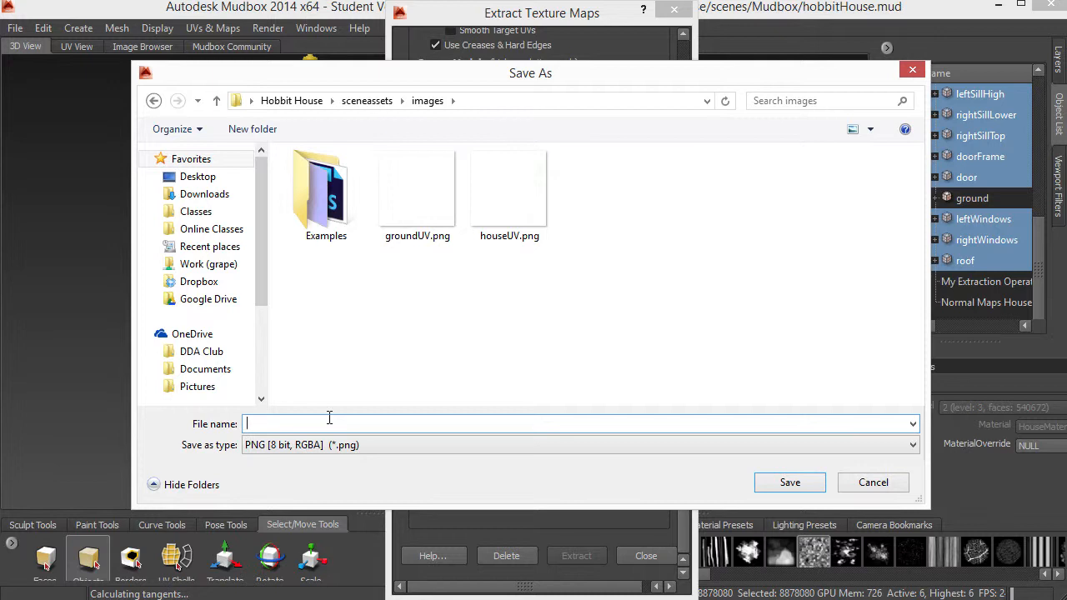
text(houseNormal)
click(296, 448)
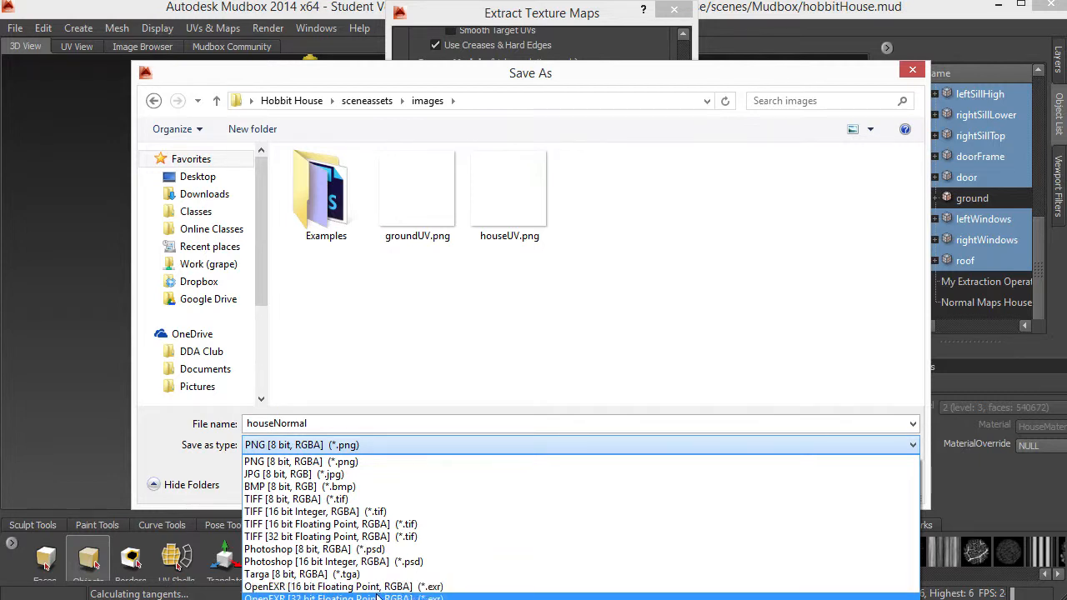
click(348, 597)
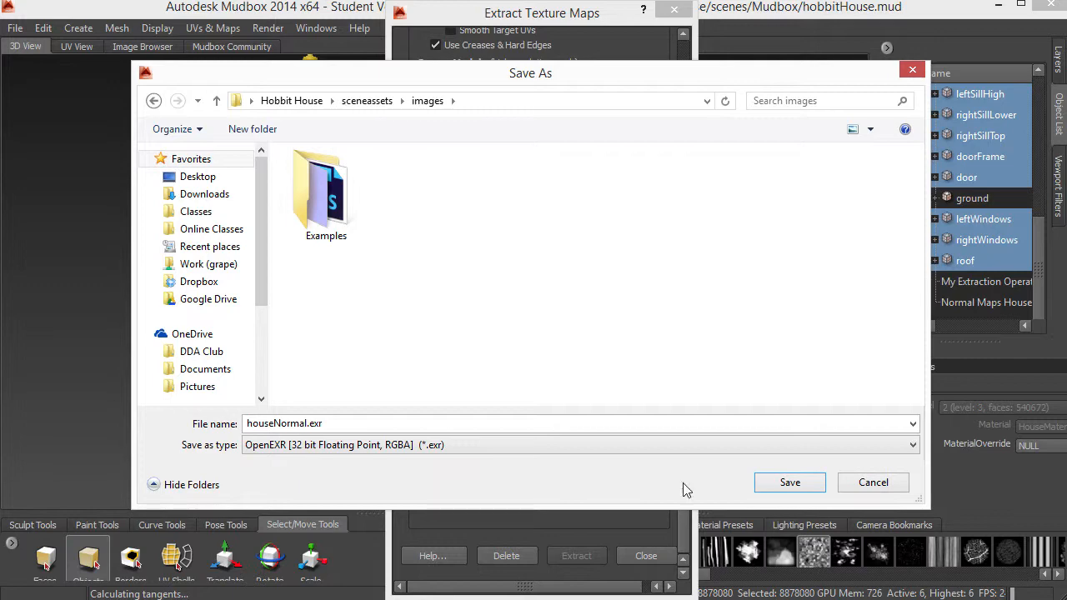
click(791, 483)
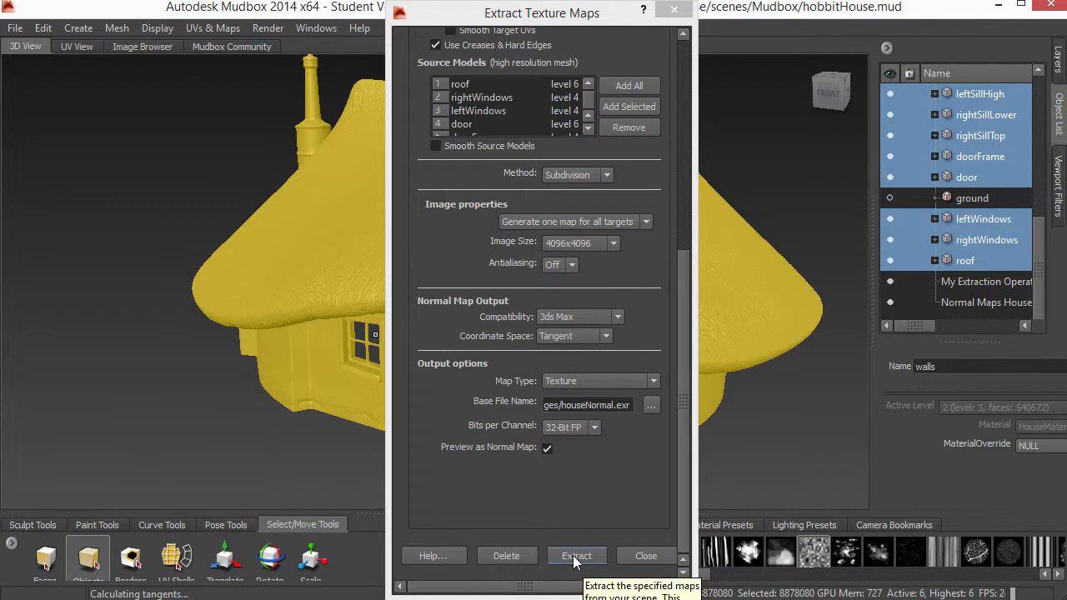
click(576, 555)
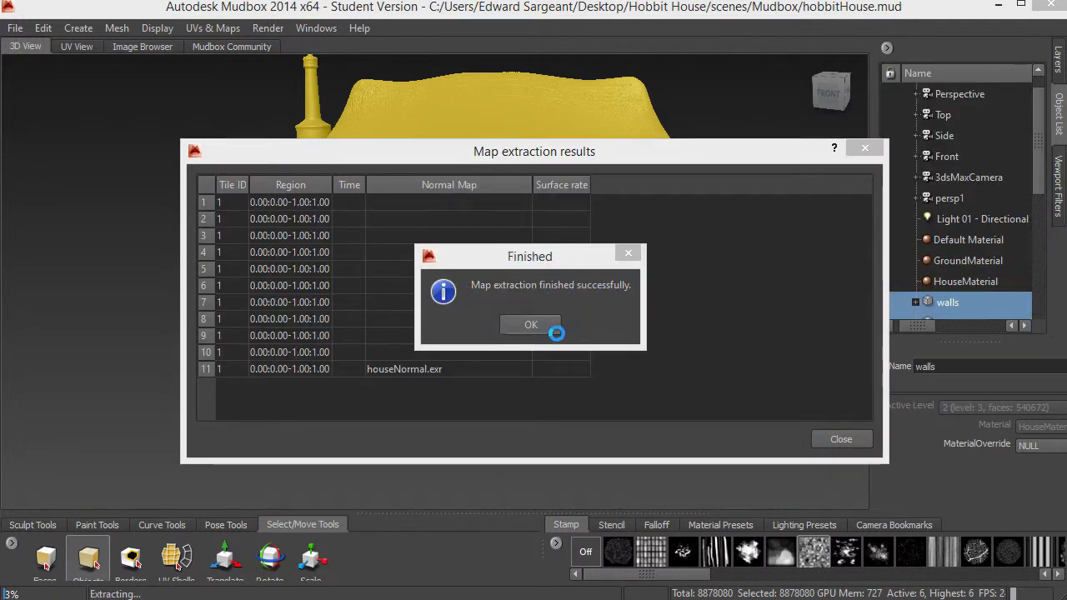
click(532, 326)
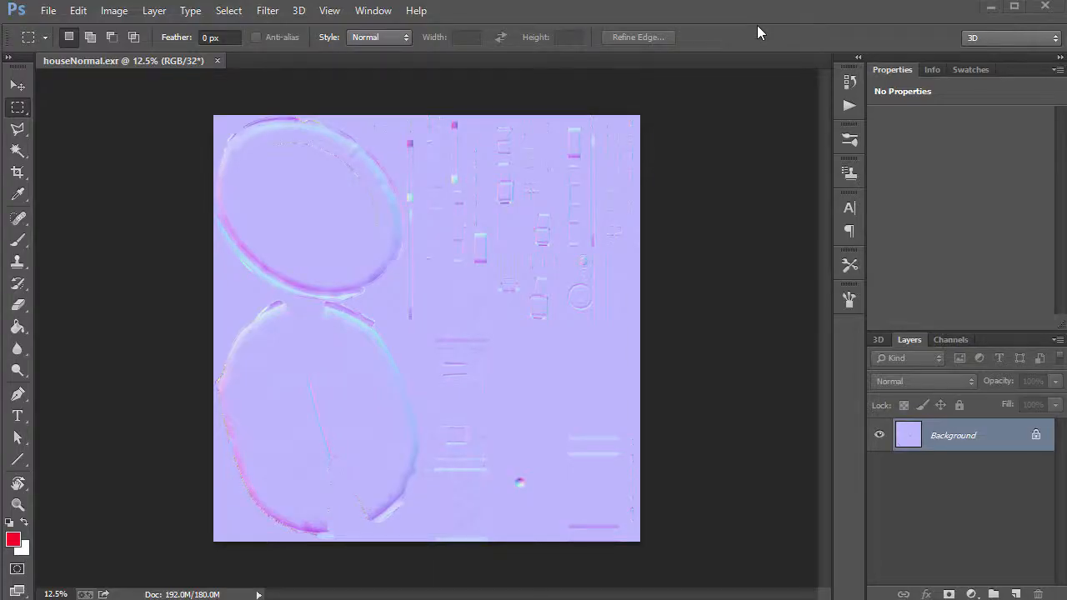
Step: Switch to Photoshop and examine the roof, window and door details in houseNormal.exr at closer range
key(ctrl+plus)
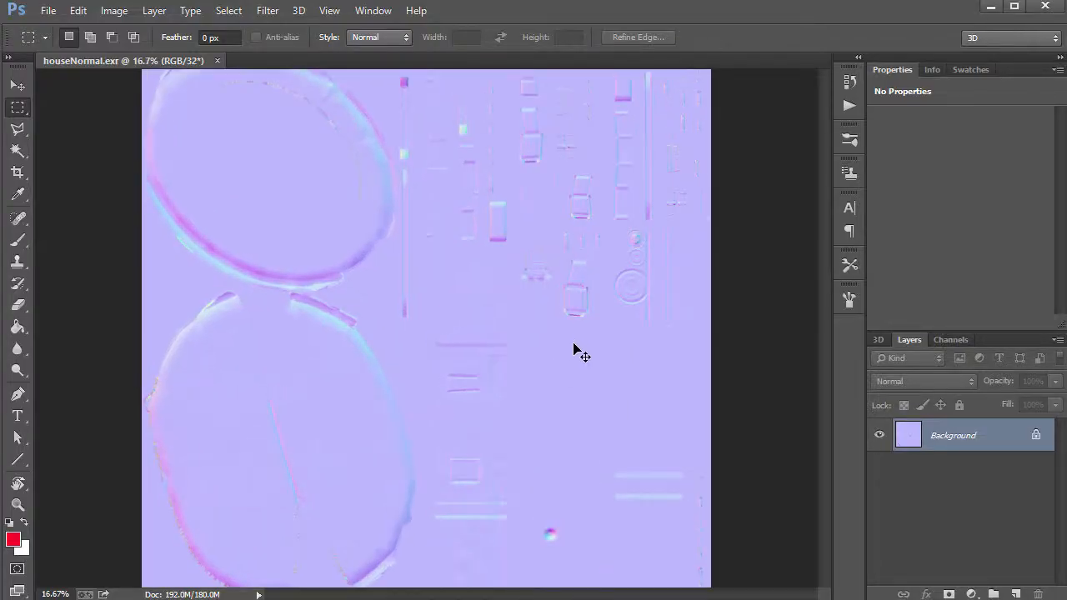
key(ctrl+plus)
drag(826, 318, 847, 288)
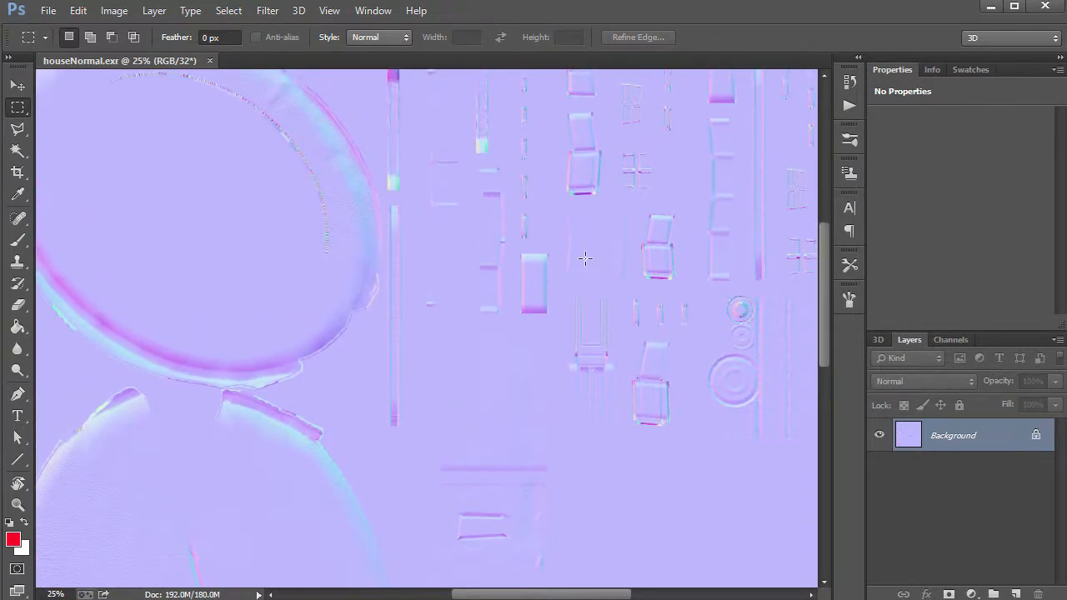
key(ctrl+plus)
key(ctrl+plus)
drag(682, 266, 705, 453)
drag(558, 372, 719, 452)
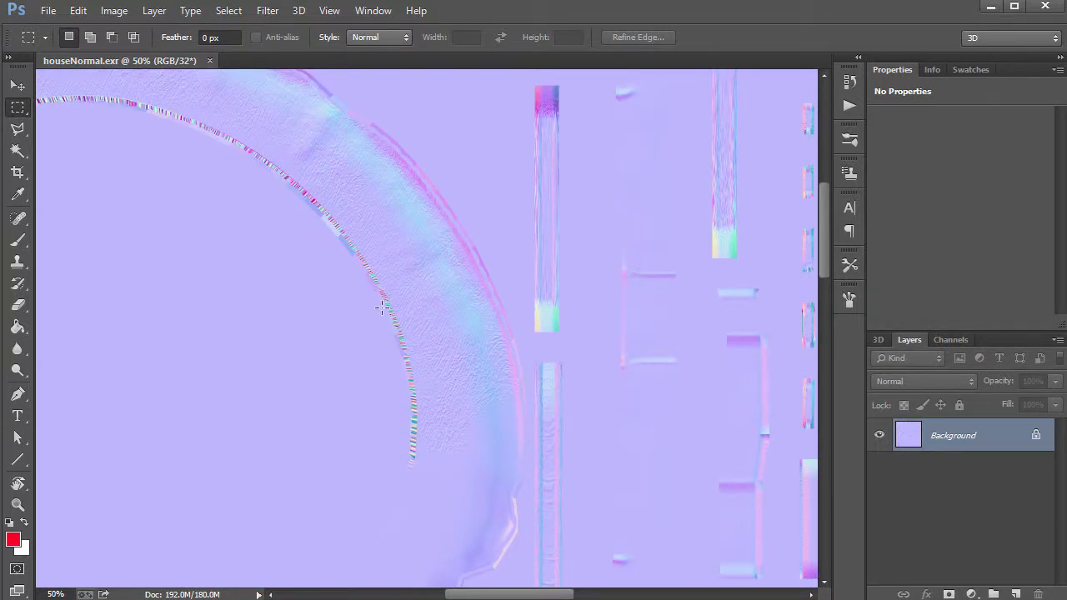
drag(629, 317, 745, 417)
drag(565, 291, 342, 221)
drag(621, 358, 472, 159)
drag(431, 422, 416, 218)
key(ctrl+minus)
key(ctrl+minus)
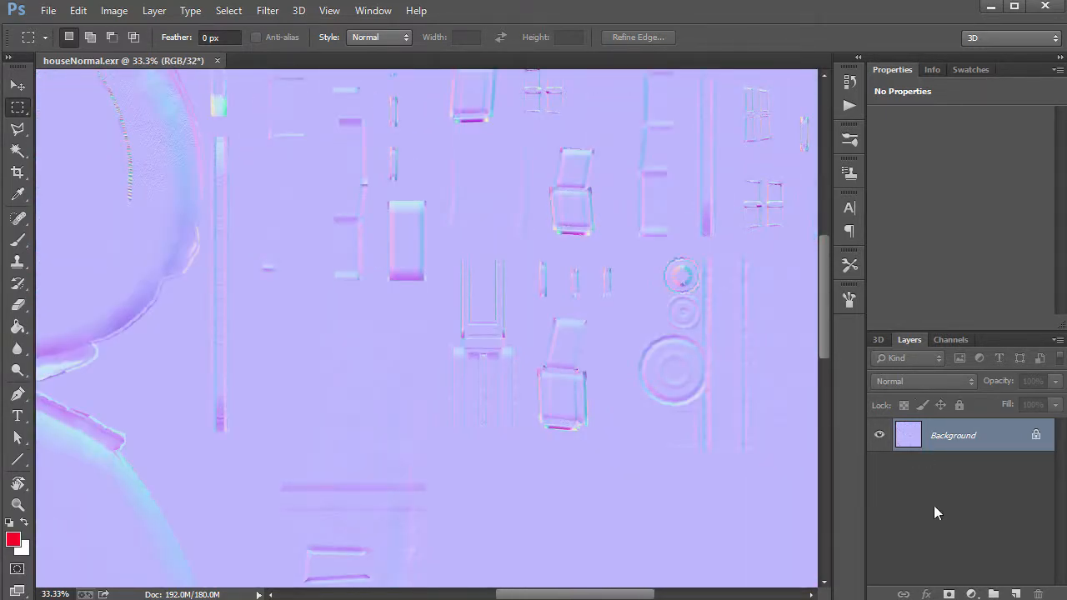
key(ctrl+minus)
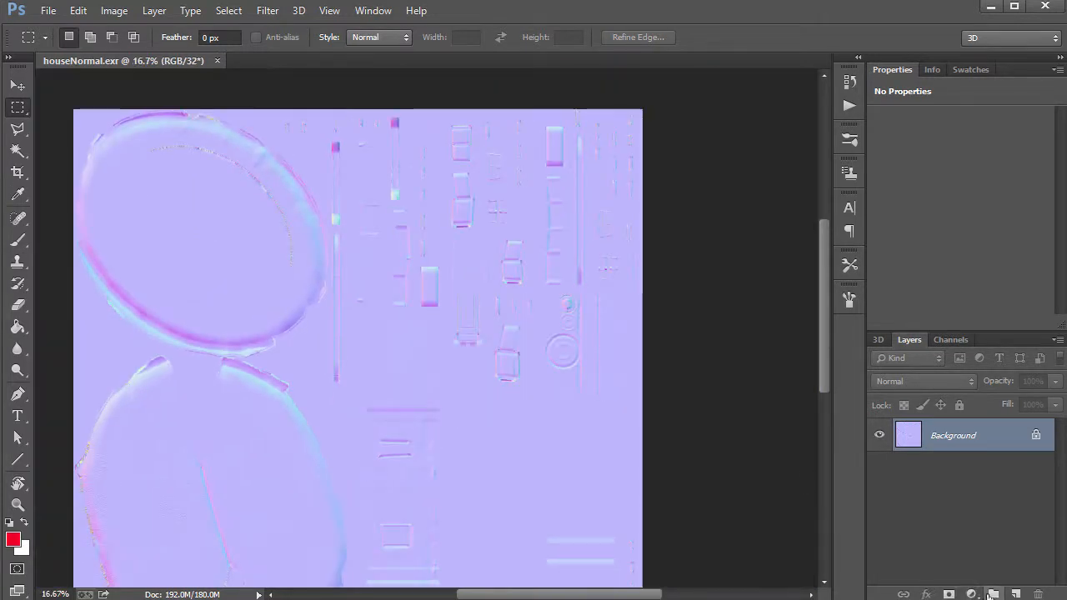
Step: Try an Exposure adjustment layer of -0.88 over the normal map, and delete that layer
click(973, 595)
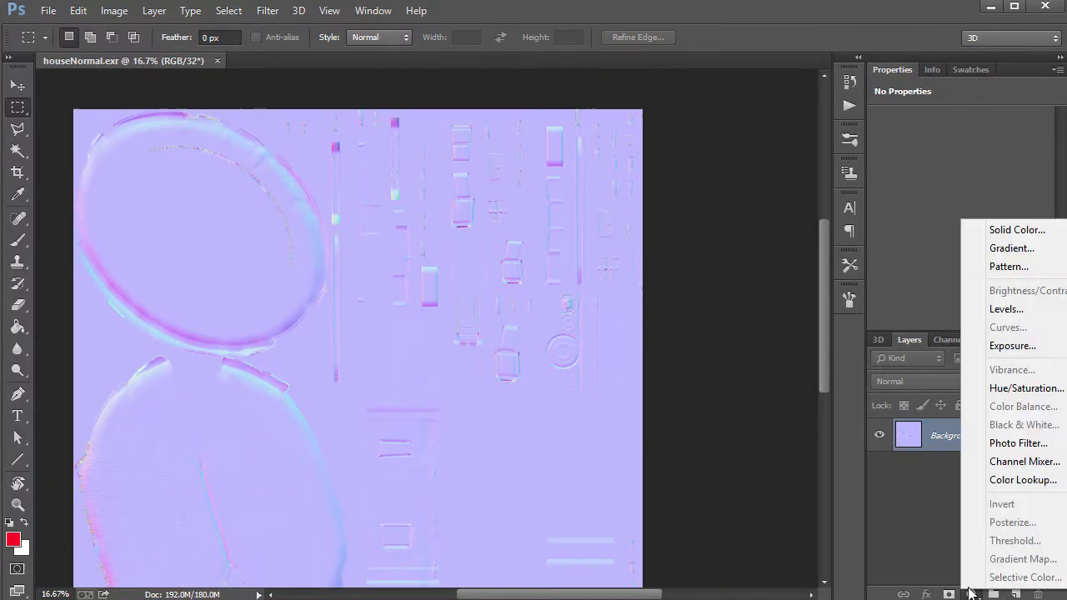
click(1030, 348)
mouse_move(962, 164)
mouse_down()
mouse_move(941, 162)
mouse_move(988, 163)
mouse_move(920, 171)
mouse_move(972, 176)
mouse_move(950, 177)
mouse_up()
click(1037, 593)
click(507, 238)
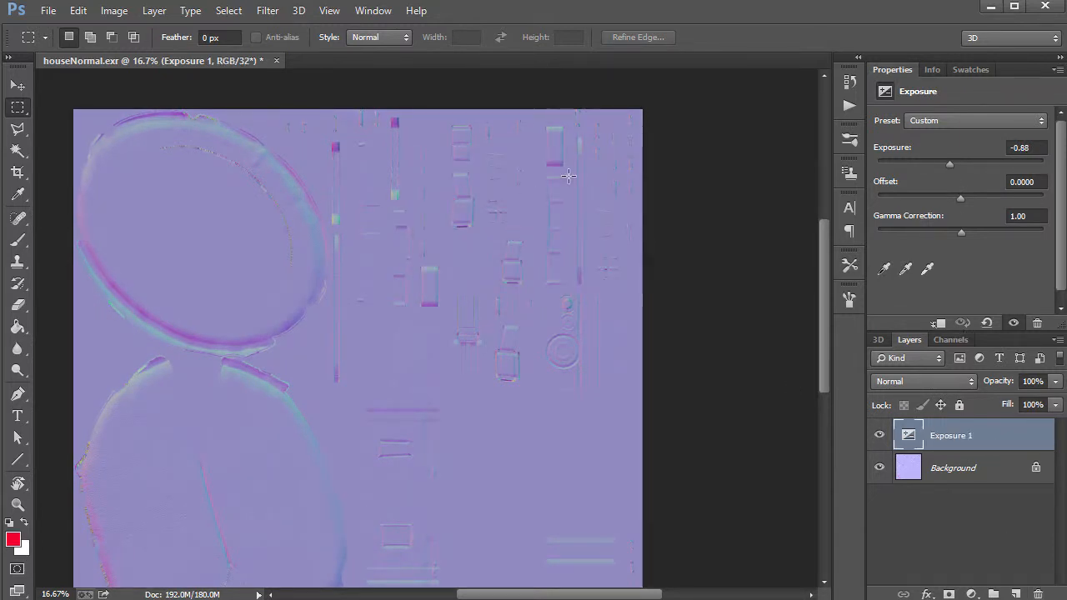
click(1040, 593)
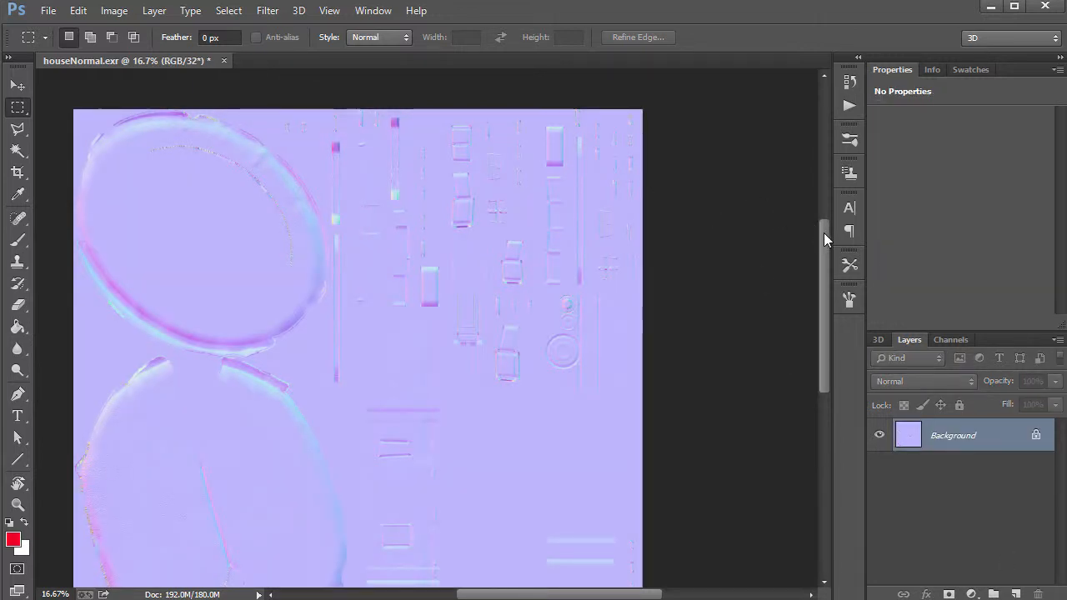
drag(824, 240, 825, 249)
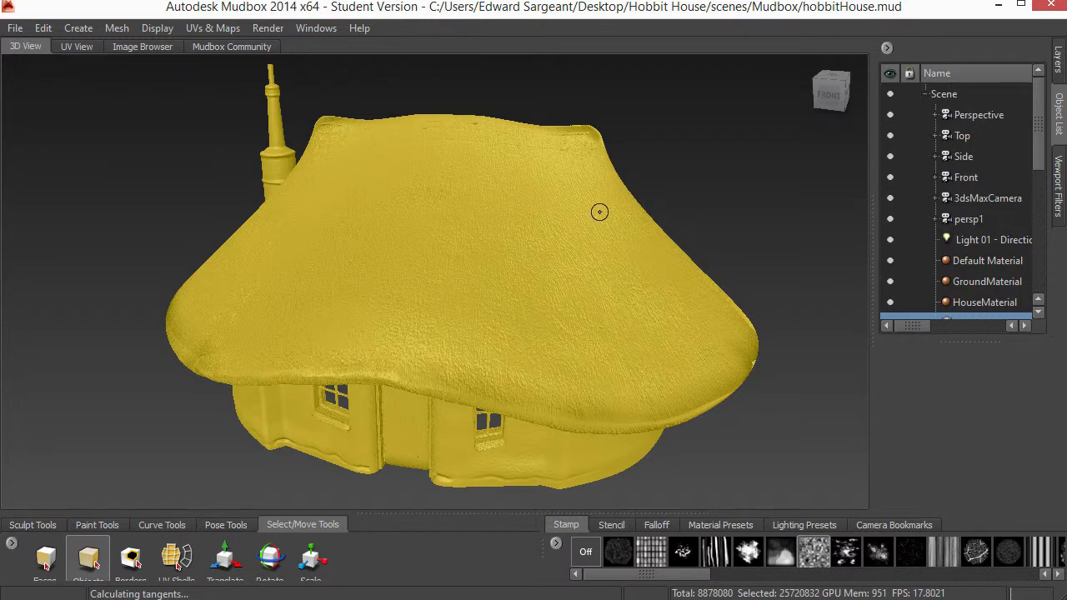
Step: Switch to Mudbox, display the roof's paint layers and make the roof the only selected object
alt+drag(708, 184, 670, 172)
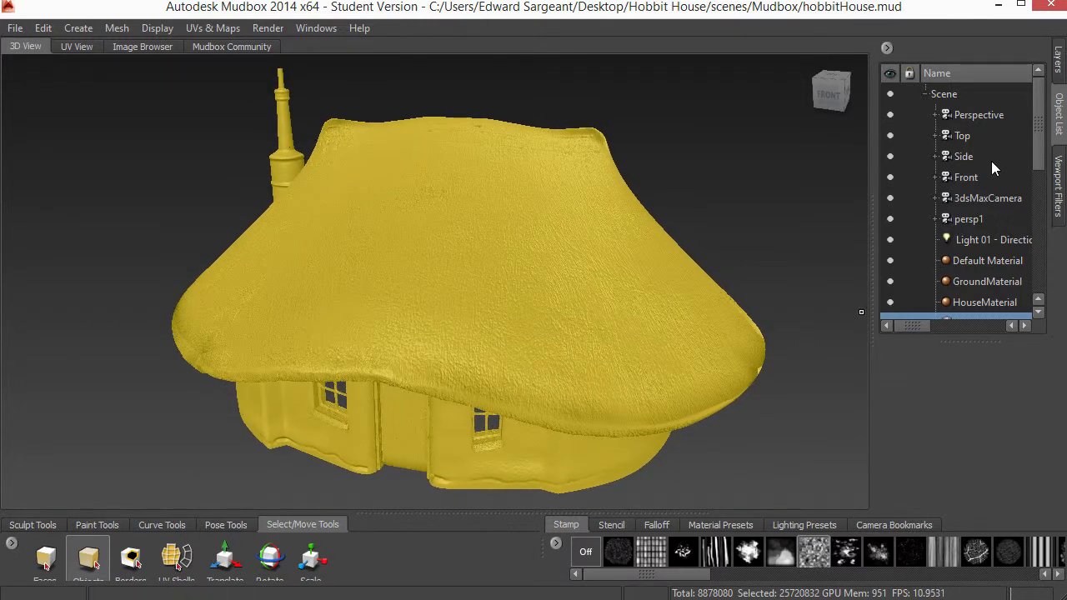
click(1058, 65)
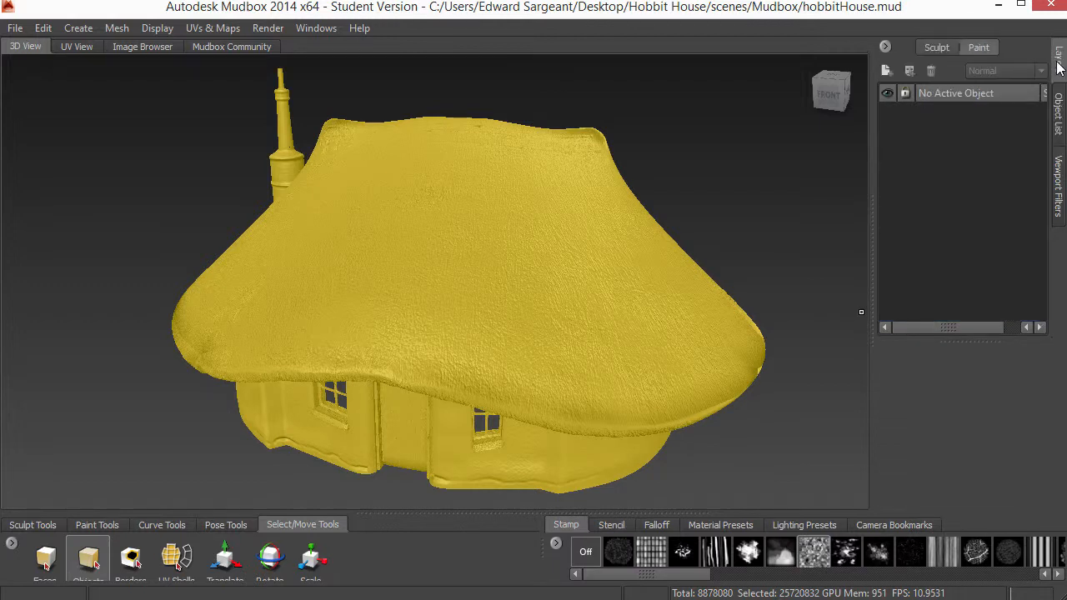
click(597, 215)
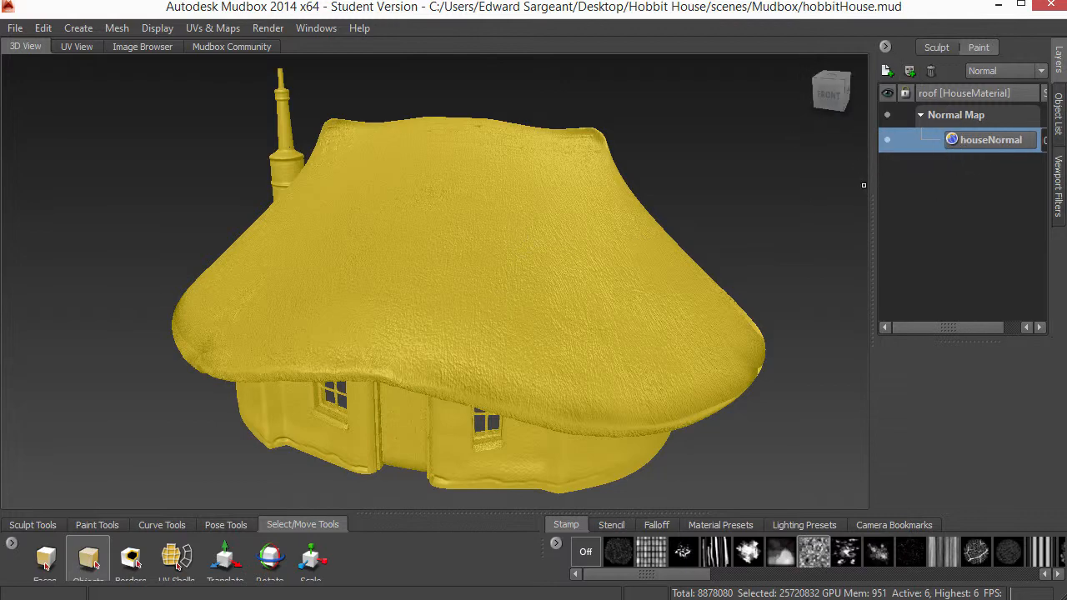
alt+drag(643, 246, 621, 246)
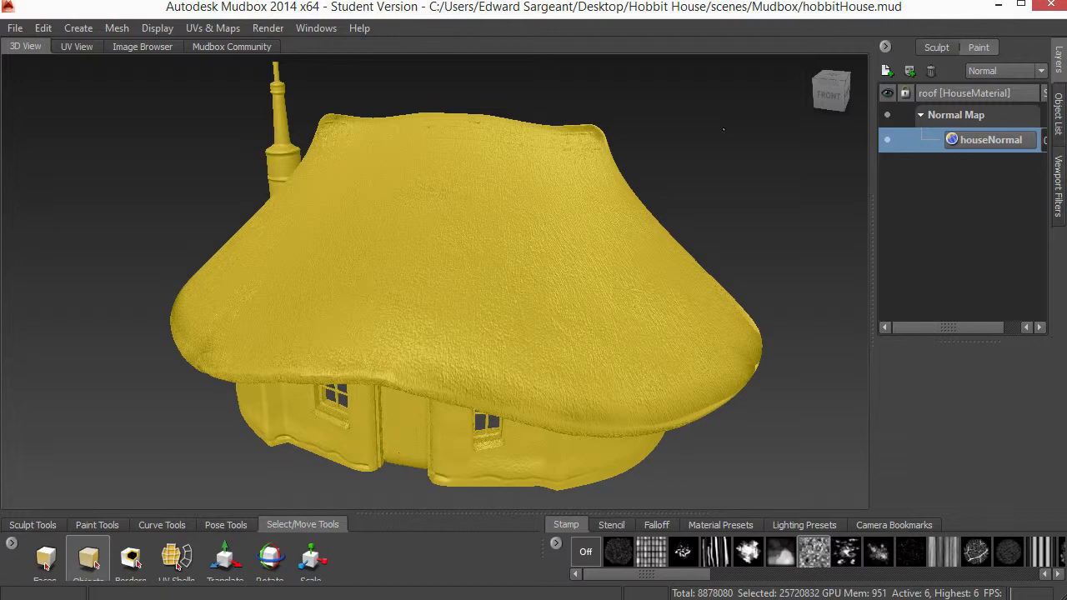
click(724, 129)
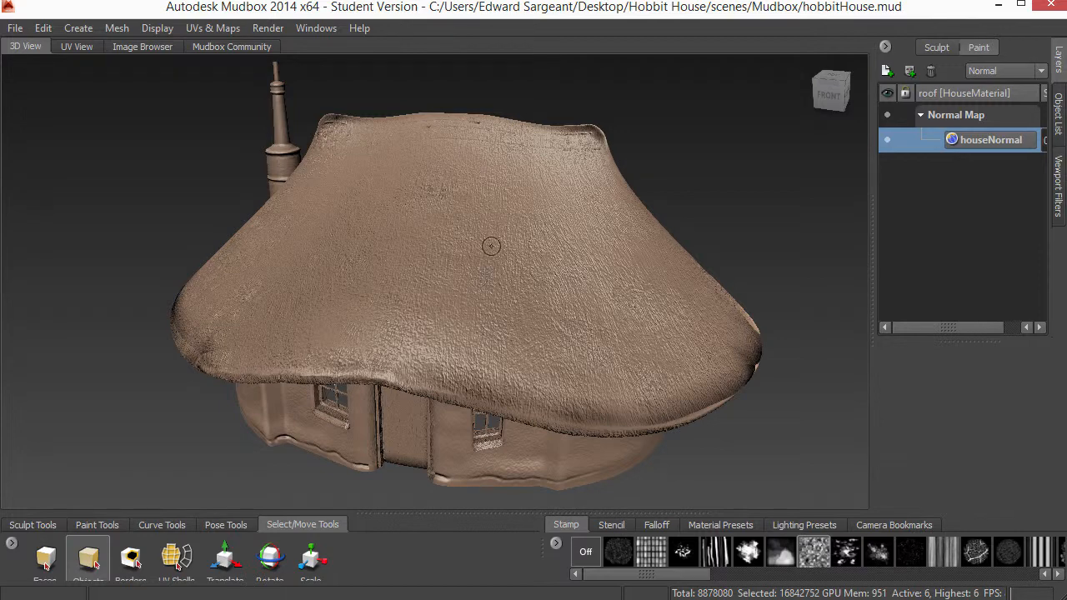
click(527, 271)
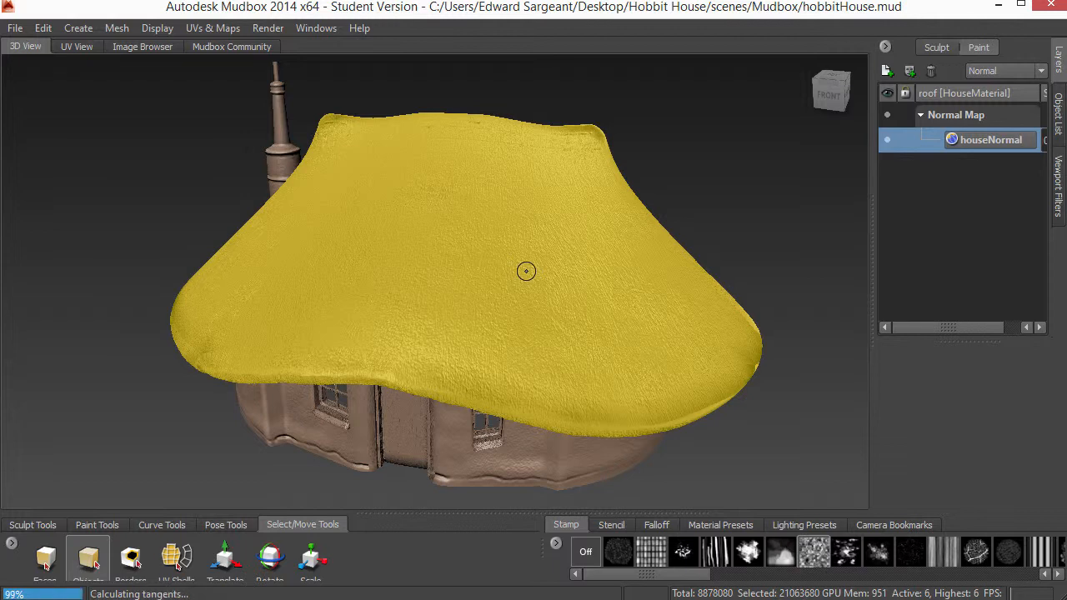
Step: Hide the roof's Normal Map layer group and step the roof down to subdivision level 0
key(Page_Down)
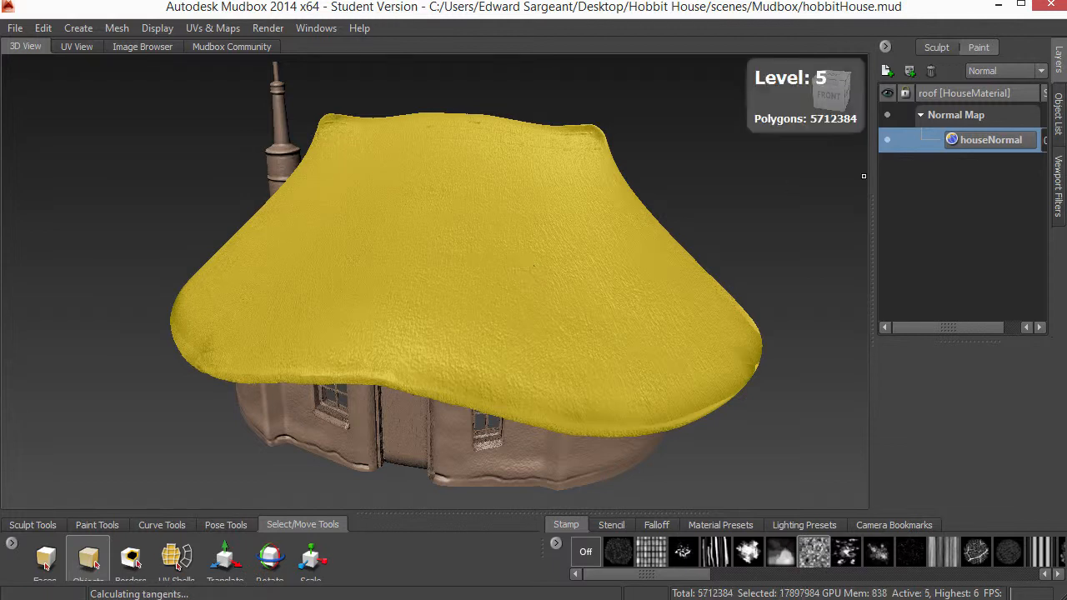
click(888, 115)
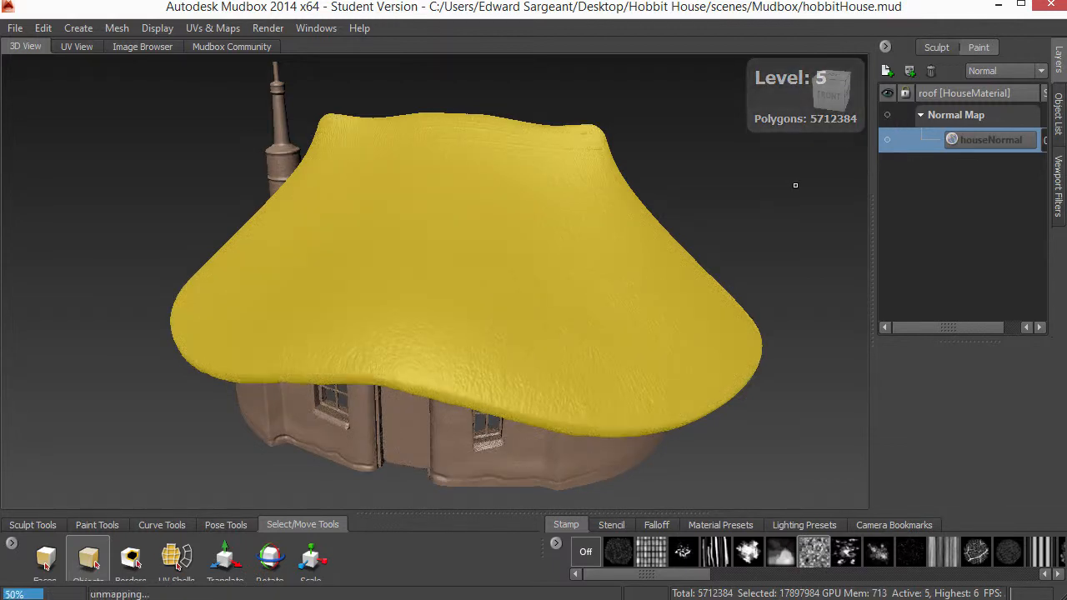
key(Page_Down)
key(Page_Down)
key(Page_Down)
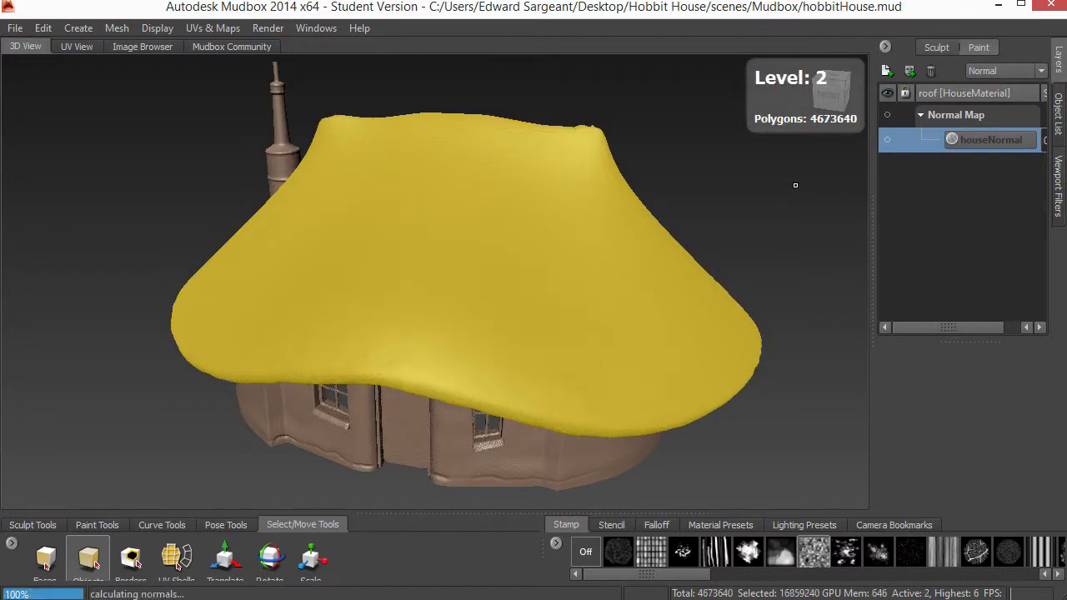
key(Page_Down)
key(Page_Down)
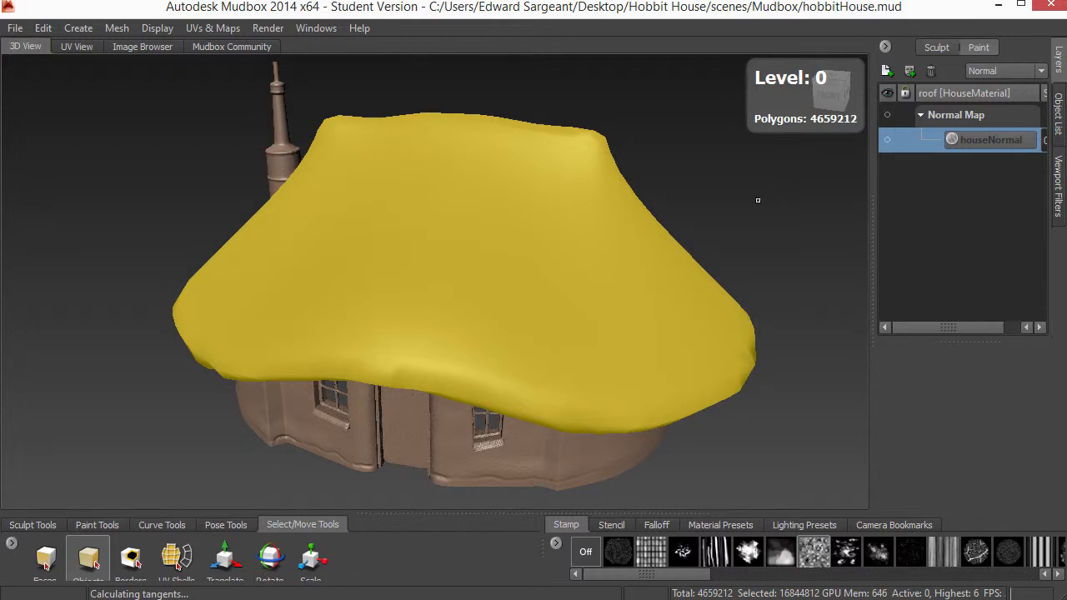
Step: Show the roof's Normal Map layer group again and inspect its effect on the level 0 roof
alt+right_drag(545, 279, 672, 291)
alt+middle_drag(624, 259, 692, 219)
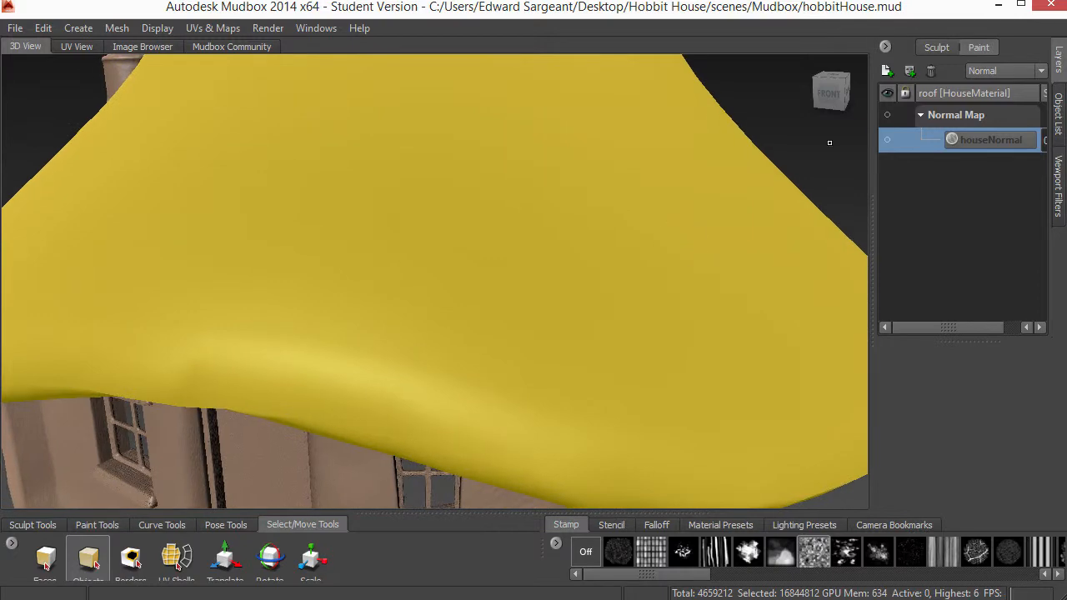
click(887, 114)
alt+drag(556, 261, 445, 278)
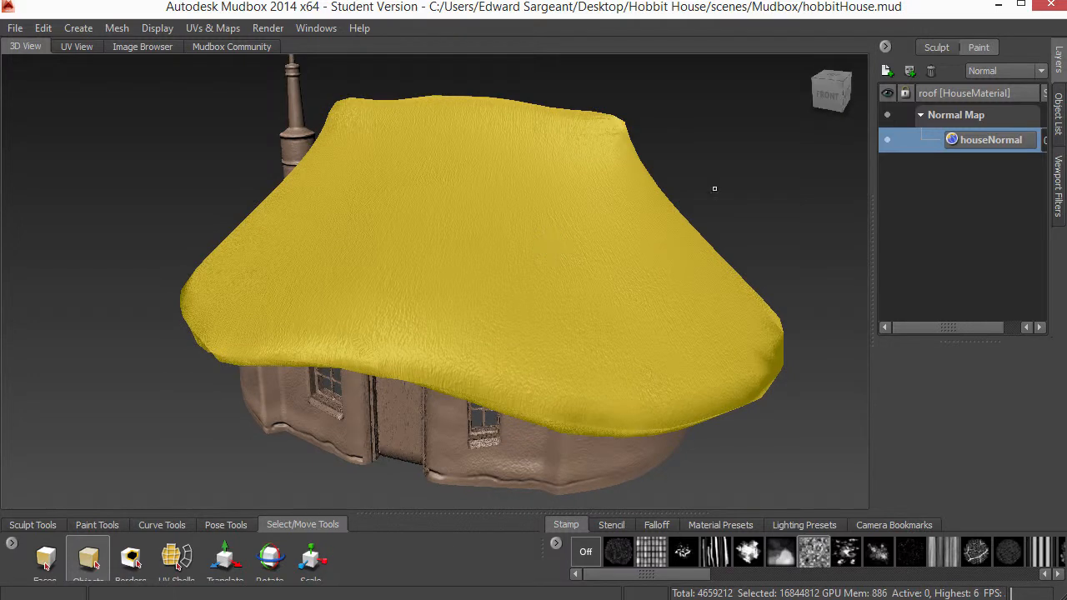
Step: Step the roof up to its highest subdivision level, 6
key(Page_Up)
key(Page_Up)
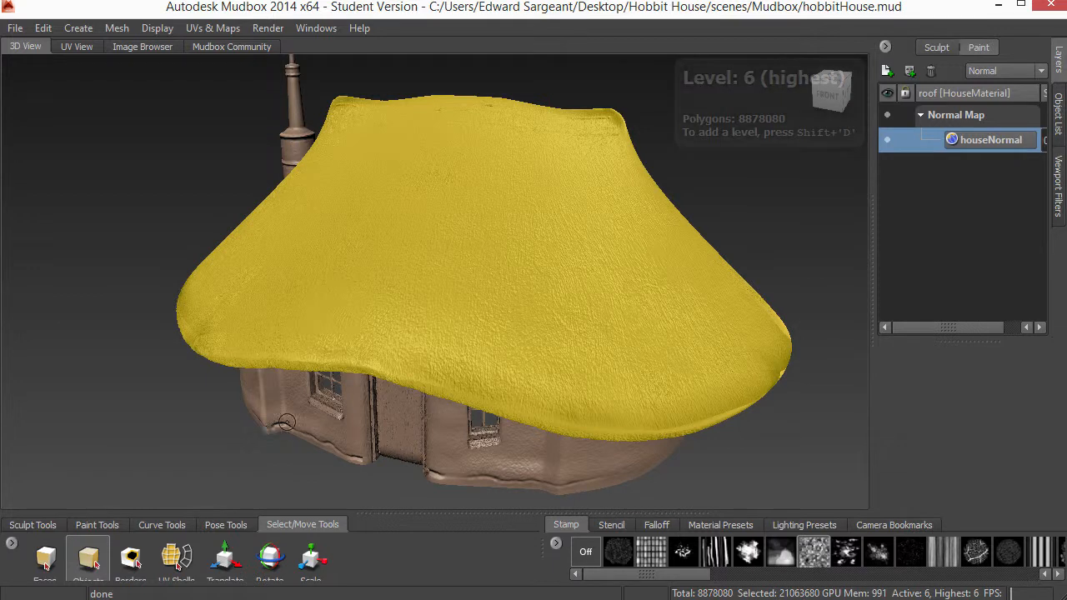
key(Page_Up)
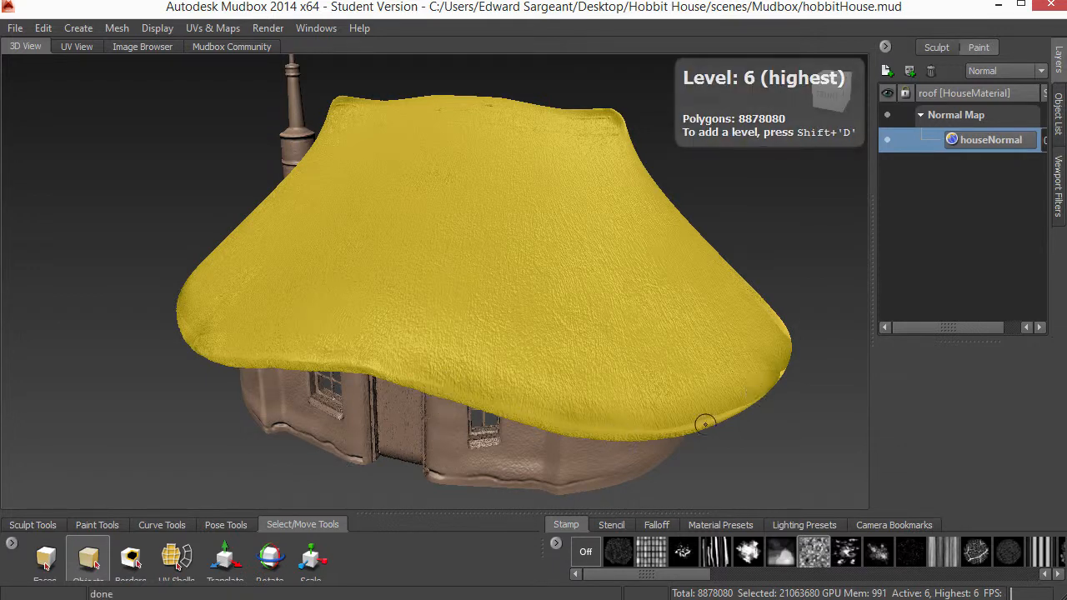
key(Page_Up)
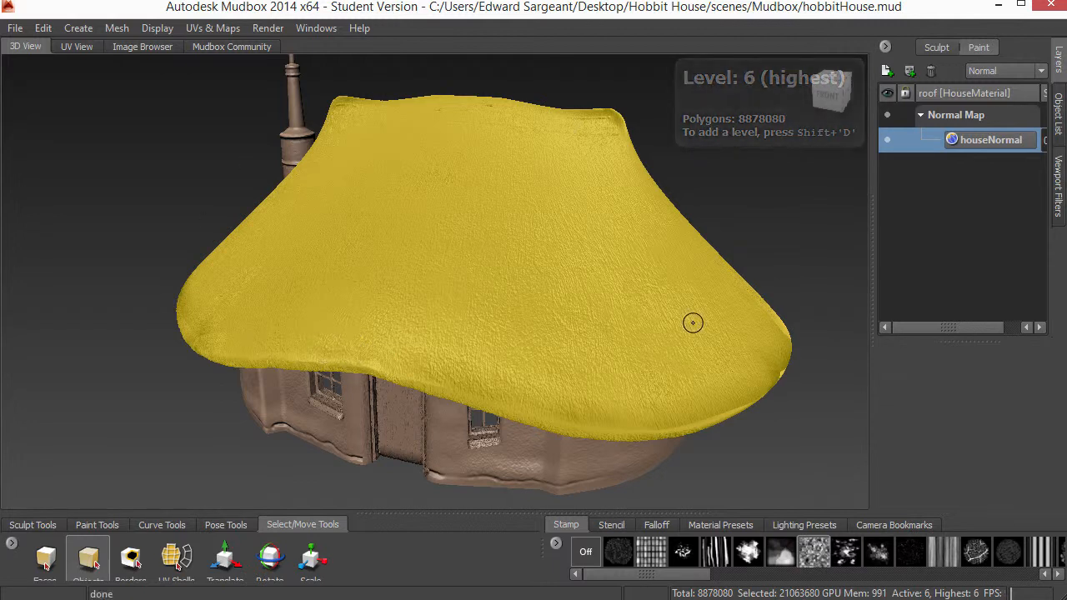
Step: Select all the house meshes from walls to roof in the object list, leaving out the ground
key(Page_Up)
click(1060, 113)
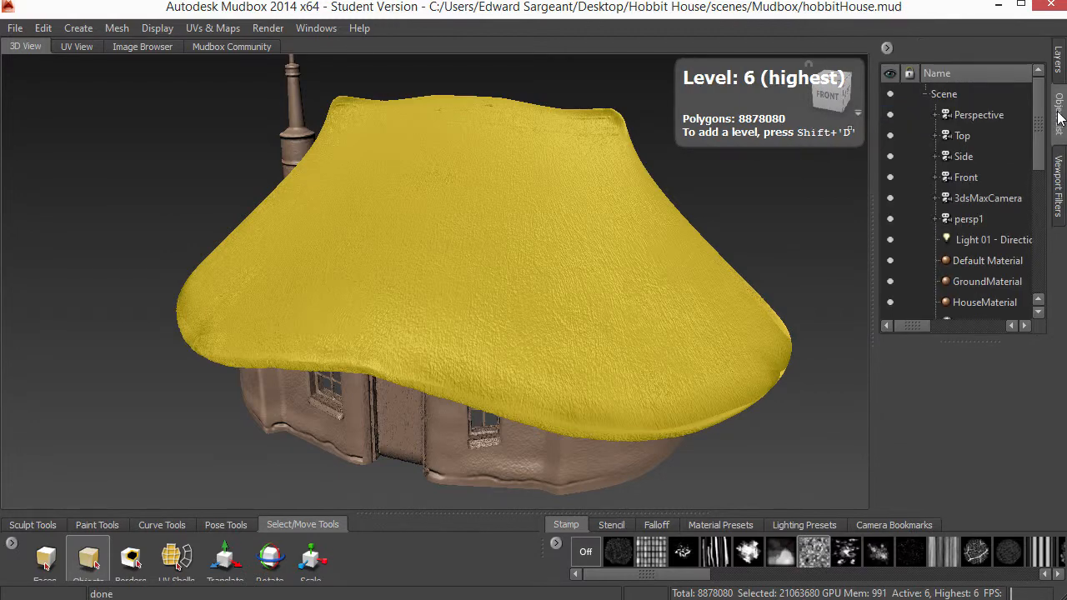
drag(1040, 154, 1041, 242)
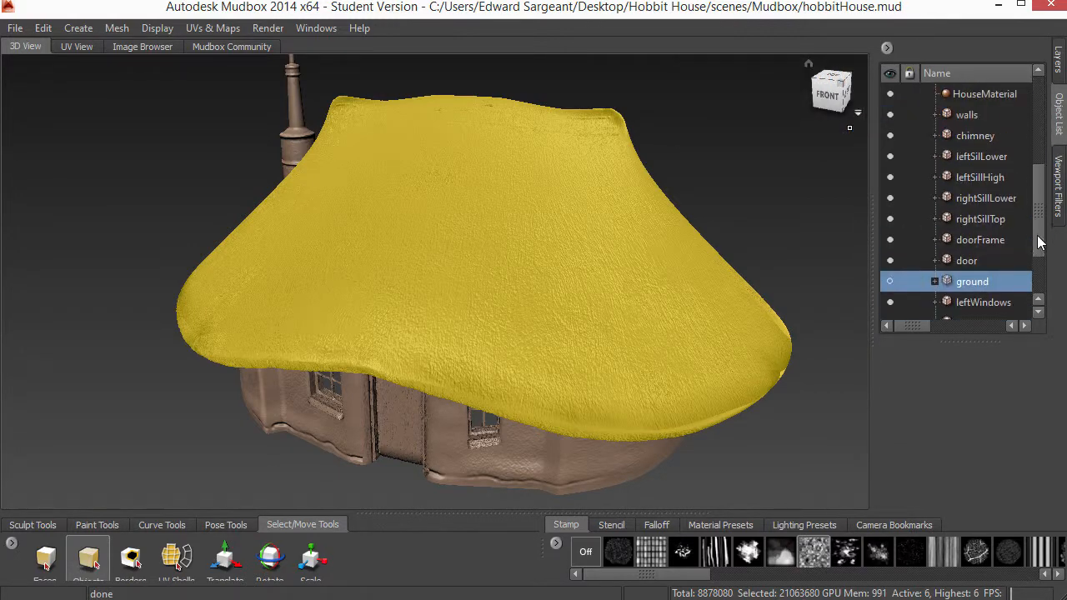
click(968, 116)
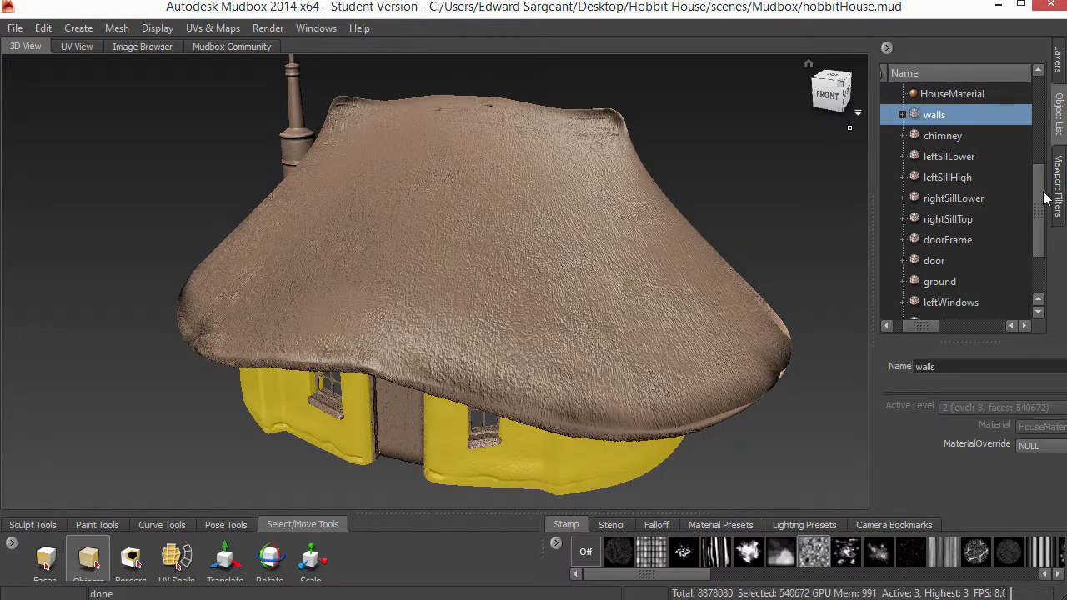
scroll(991, 268, down, 2)
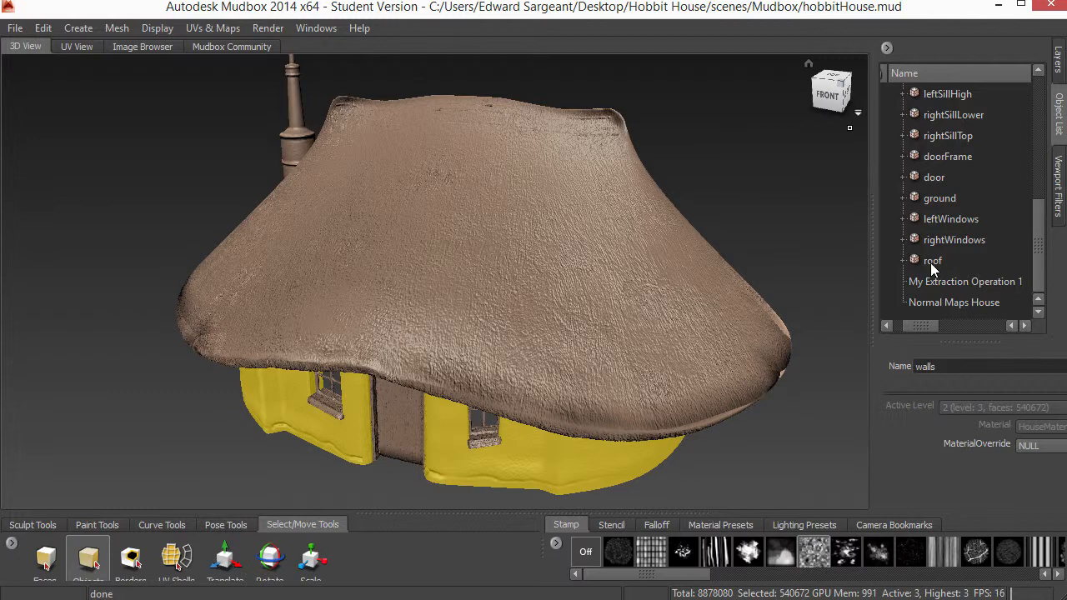
shift+click(932, 261)
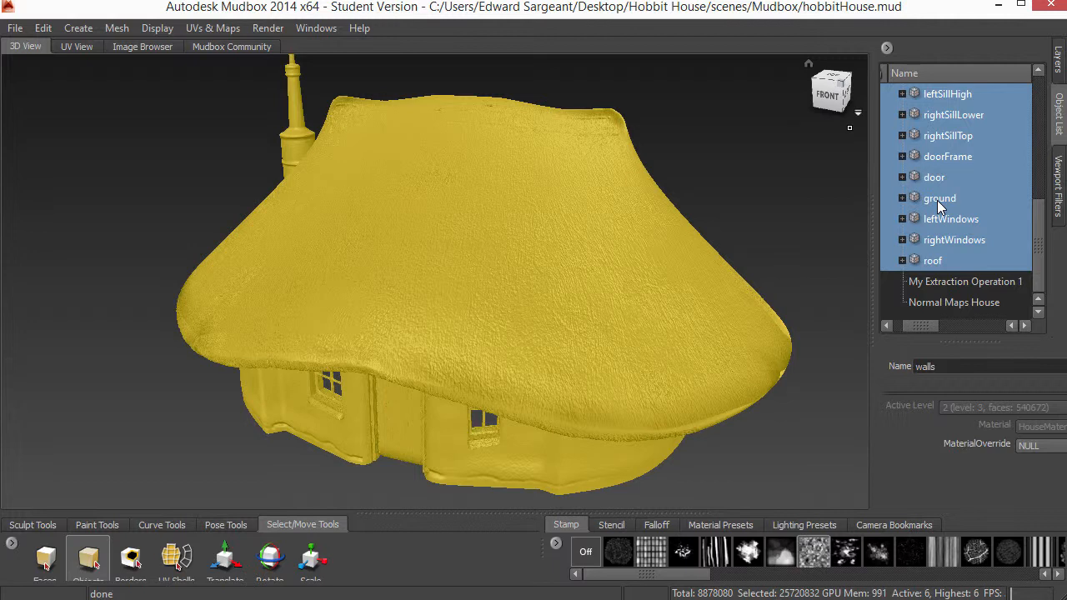
ctrl+click(937, 203)
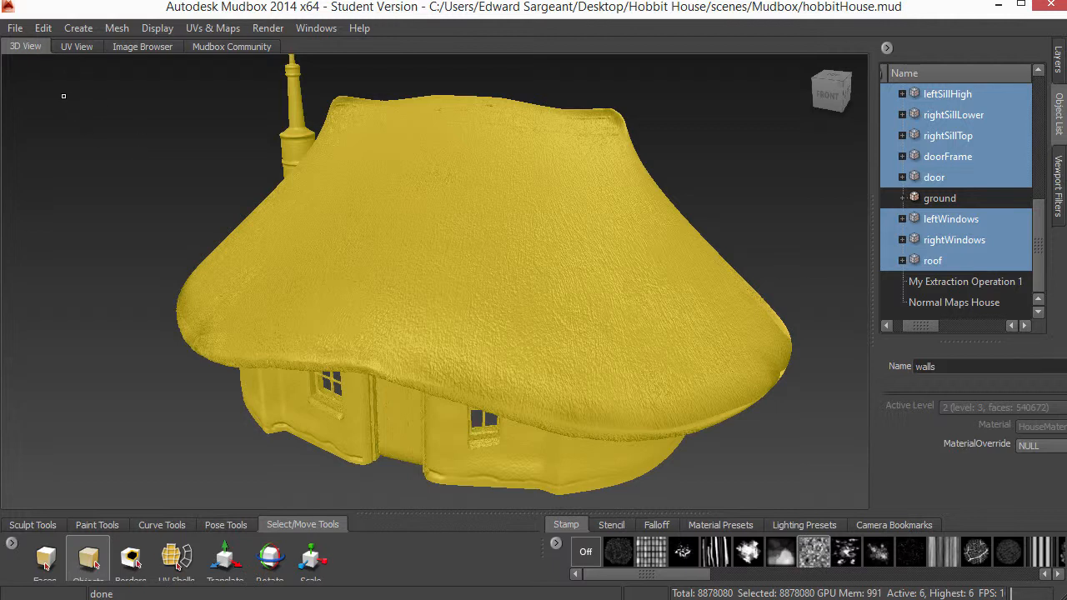
Step: Send the selected house meshes to 3ds Max as a new scene, using the base meshes instead of the current levels
click(17, 29)
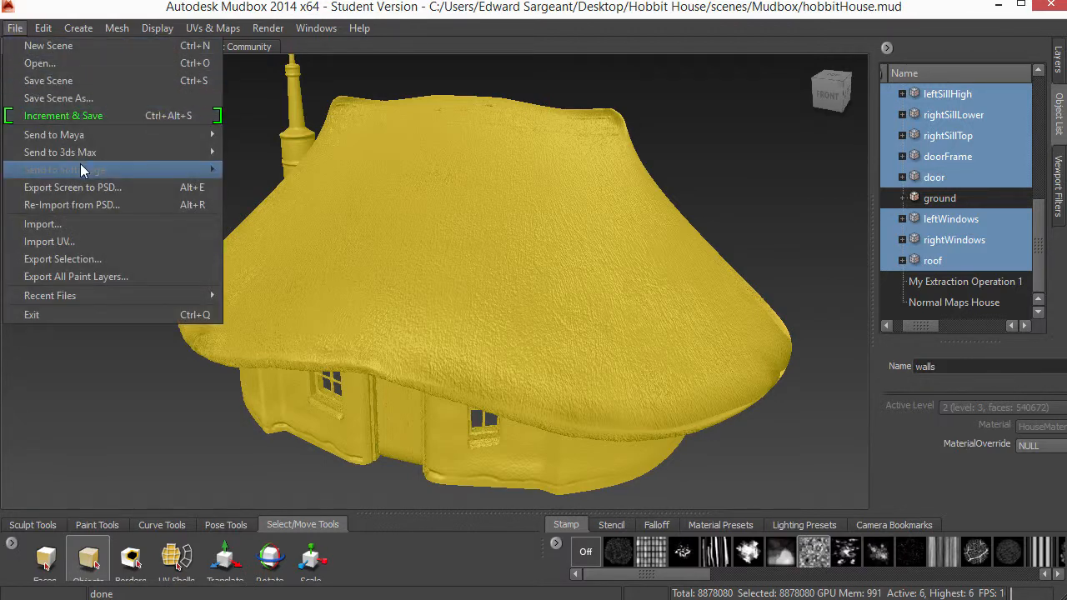
mouse_move(100, 154)
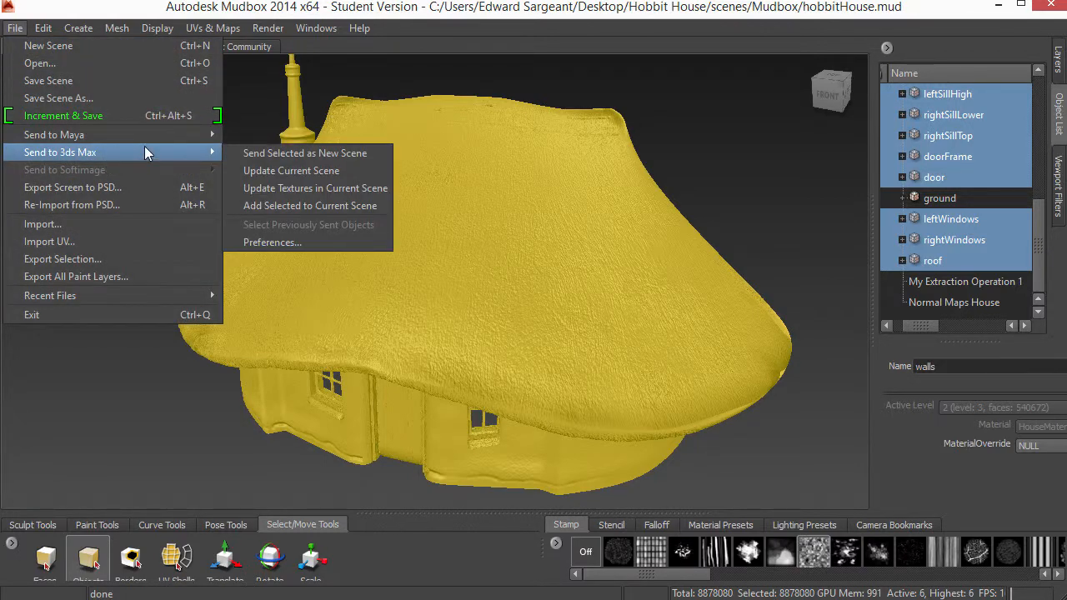
click(310, 155)
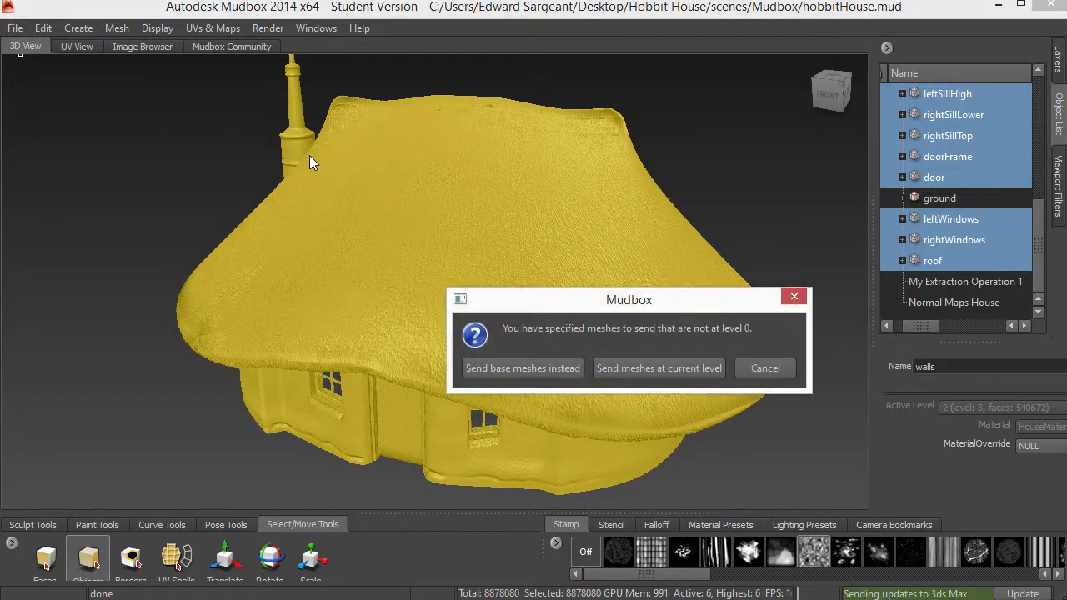
drag(611, 307, 520, 179)
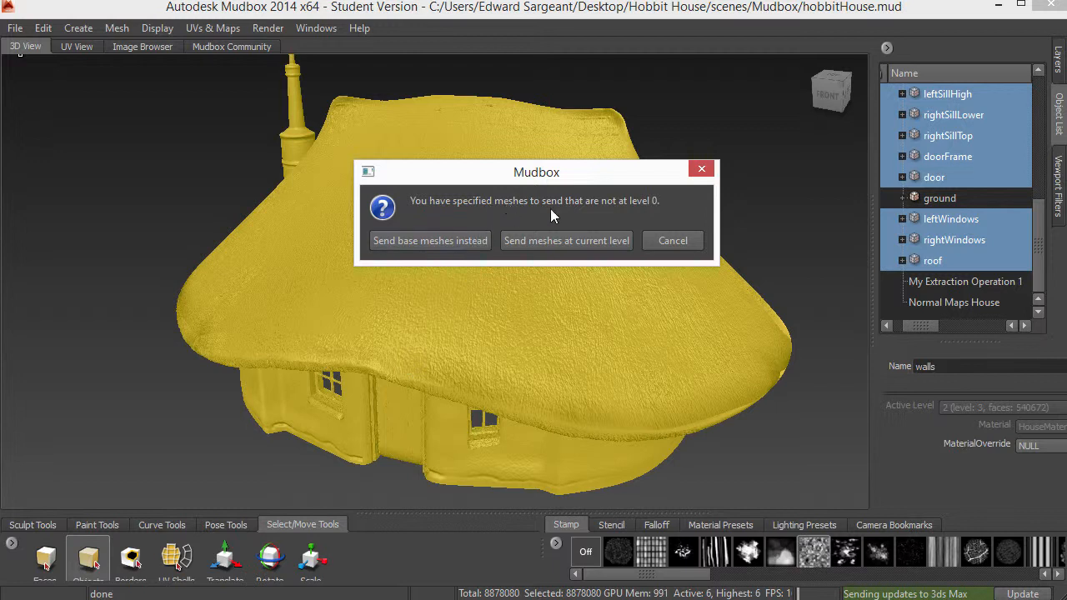
drag(548, 174, 512, 187)
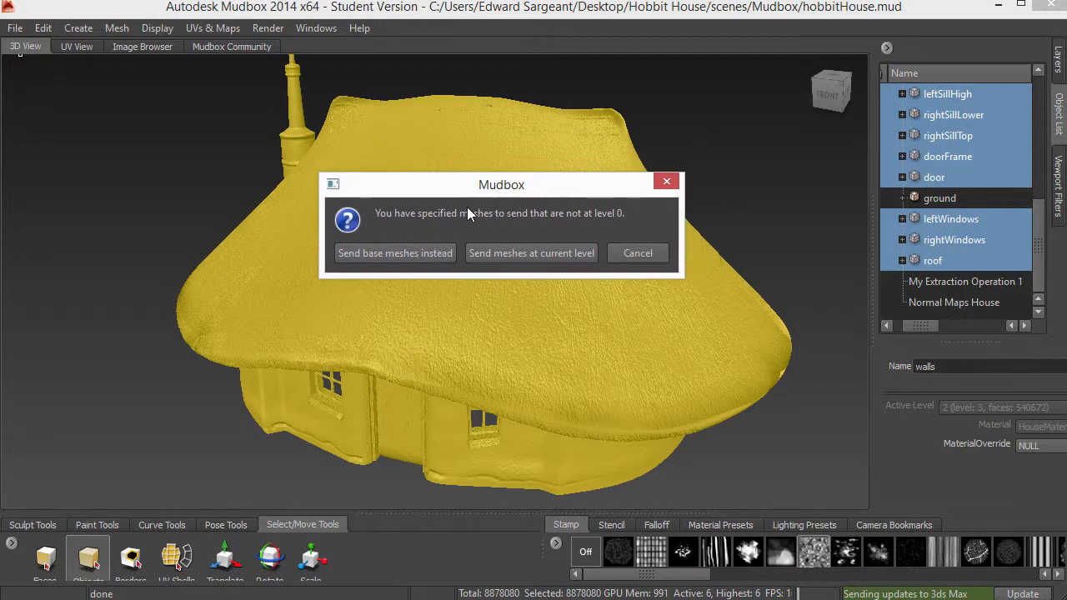
click(397, 255)
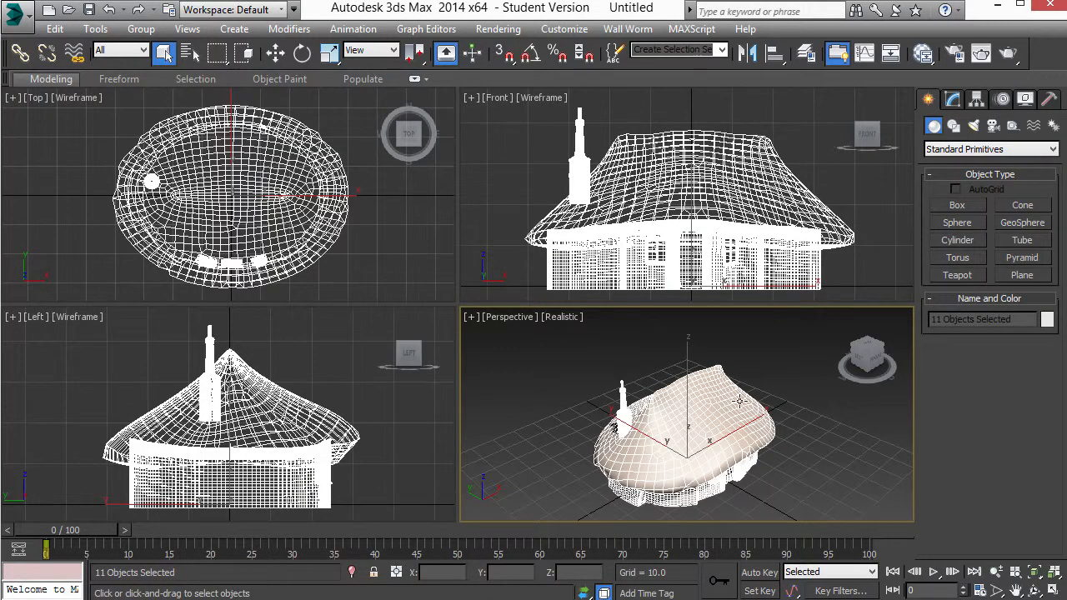
Step: Maximise the perspective viewport and examine the imported house's roof, walls and windows from the front
alt+middle_drag(783, 419, 481, 352)
key(alt+w)
scroll(543, 370, up, 5)
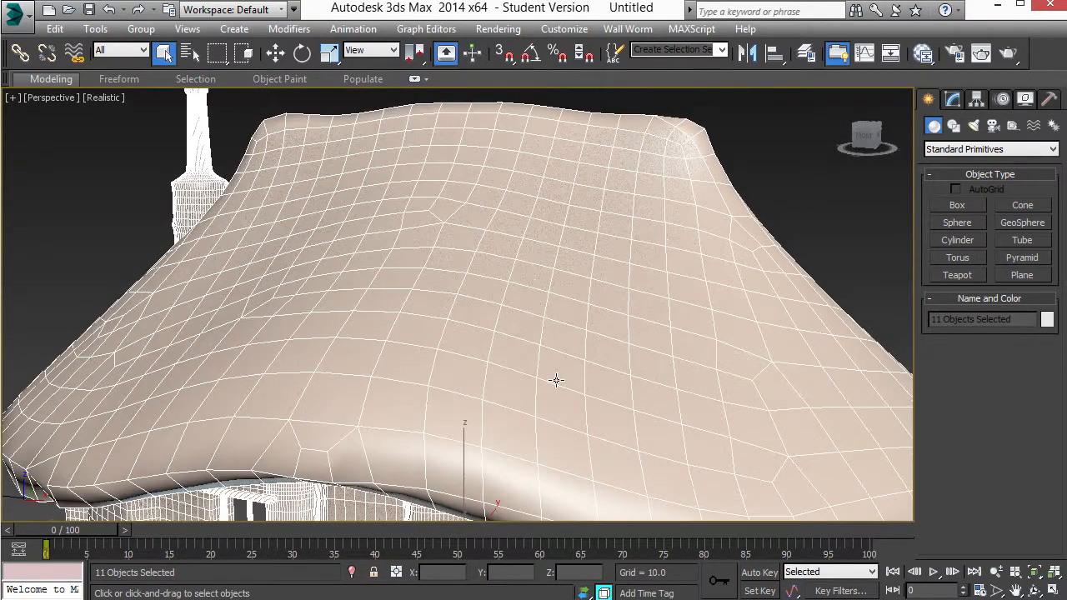
scroll(557, 380, down, 8)
scroll(484, 258, up, 4)
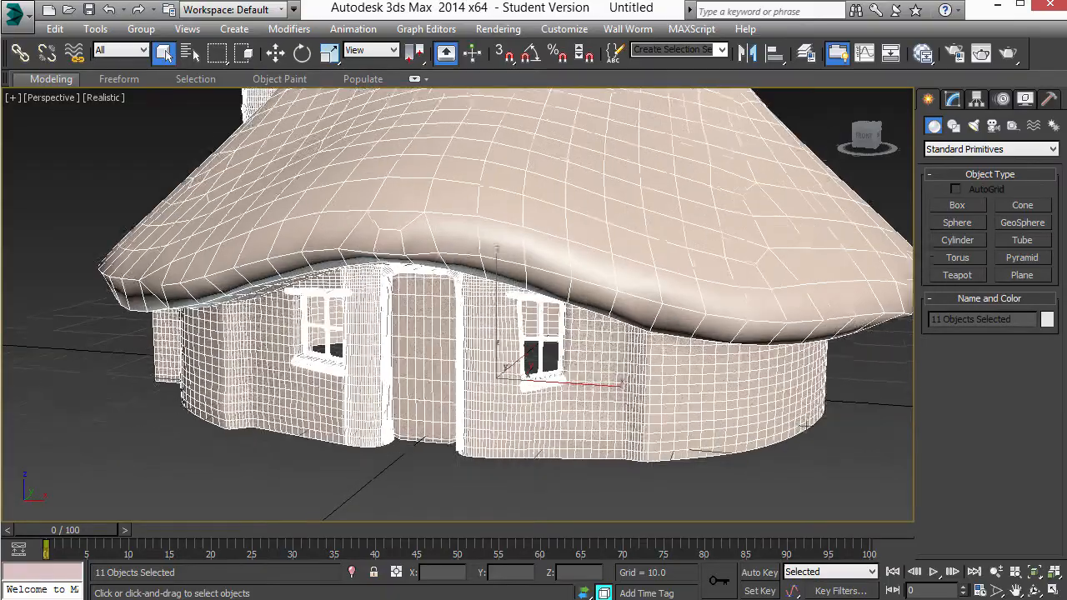
scroll(522, 255, up, 1)
alt+middle_drag(522, 255, 490, 326)
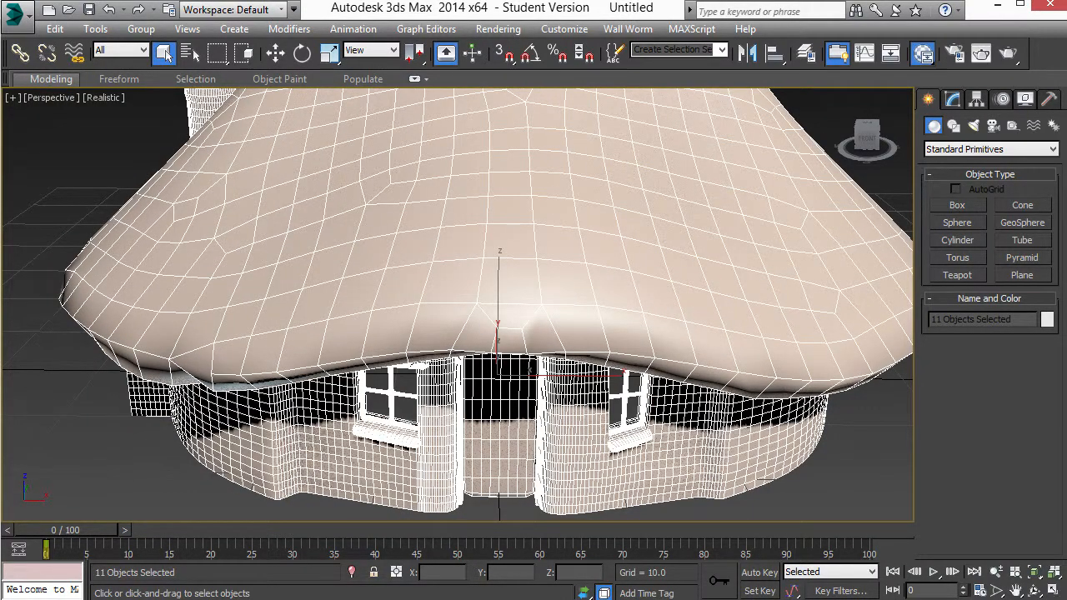
Step: Open the Slate Material Editor and load the scene's HouseMaterial into the view with its connected map nodes
key(m)
drag(825, 25, 818, 52)
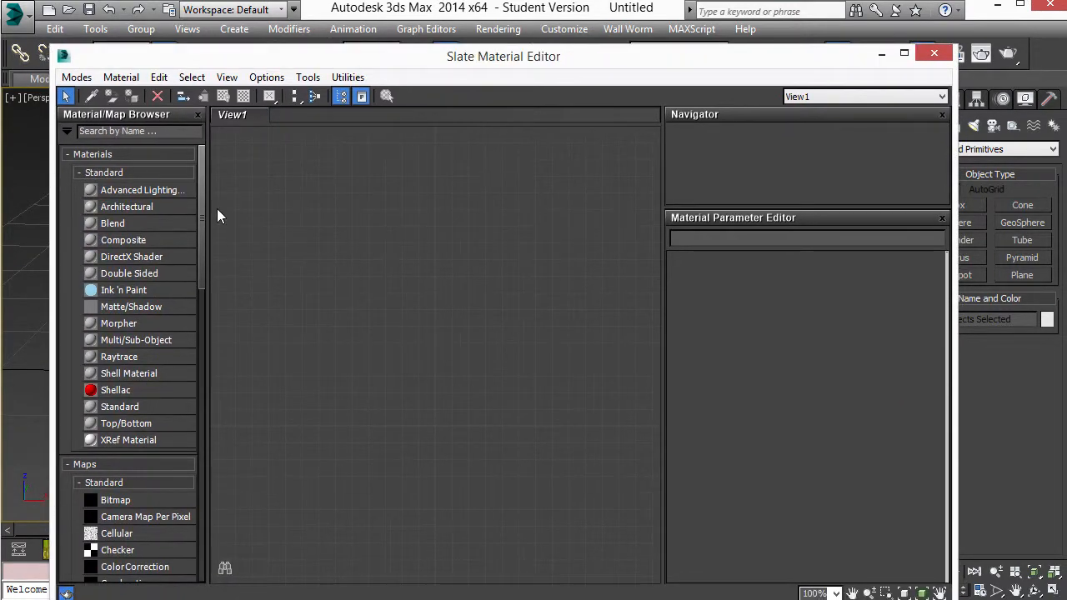
drag(201, 210, 213, 510)
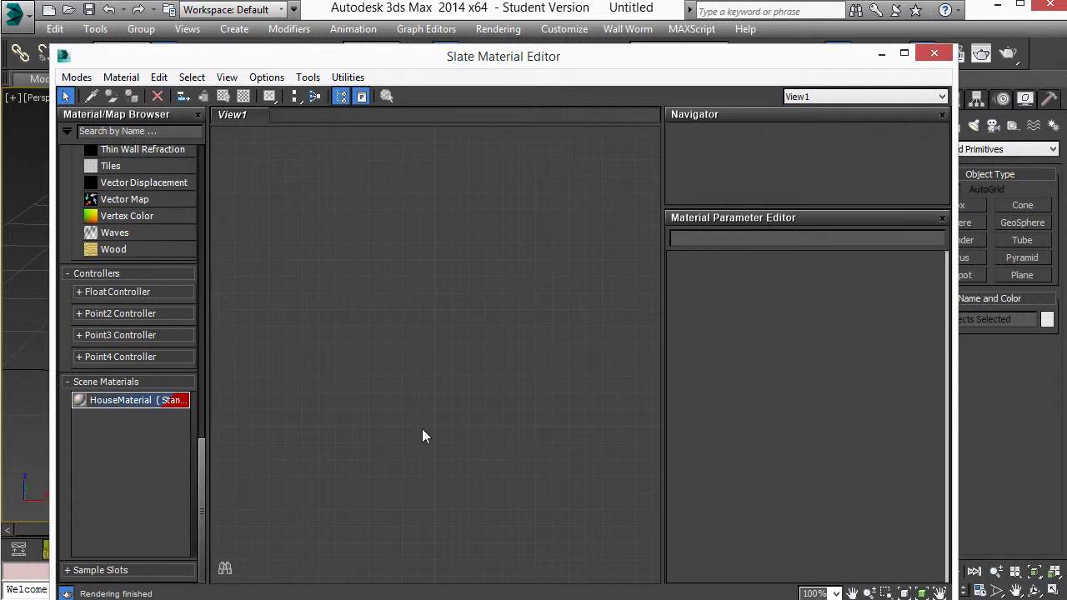
double_click(80, 400)
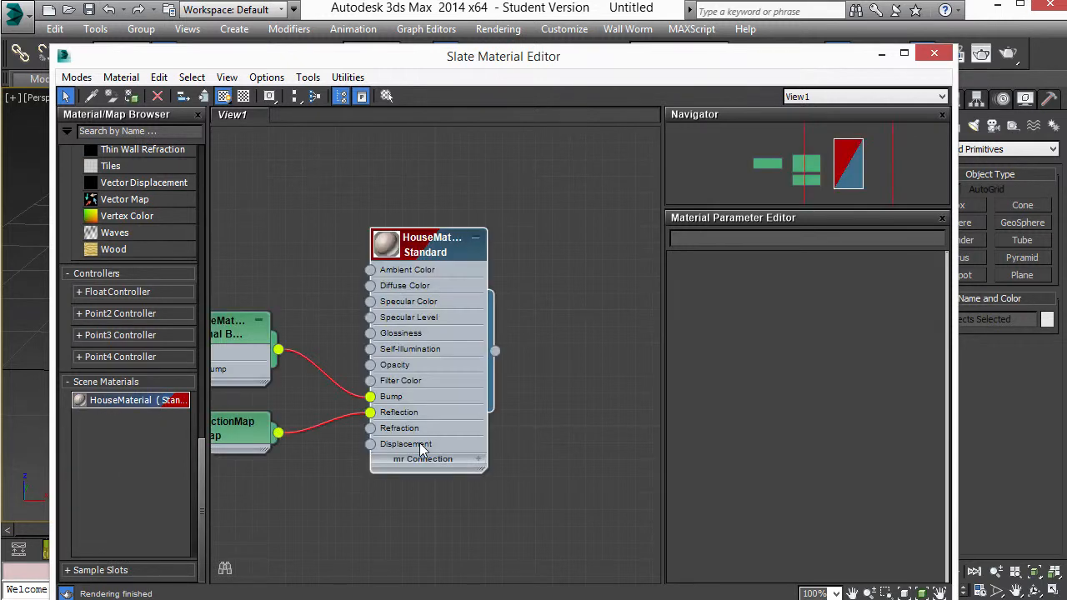
middle_drag(340, 313, 499, 295)
scroll(476, 305, down, 11)
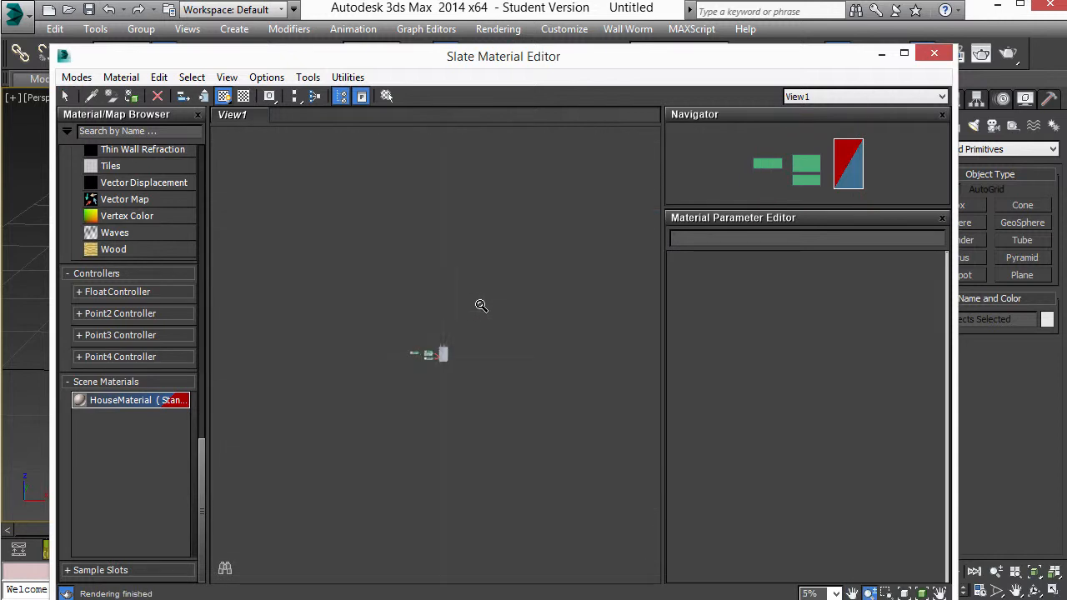
scroll(481, 305, up, 8)
ctrl+alt+middle_drag(448, 358, 617, 364)
ctrl+alt+middle_drag(506, 353, 497, 357)
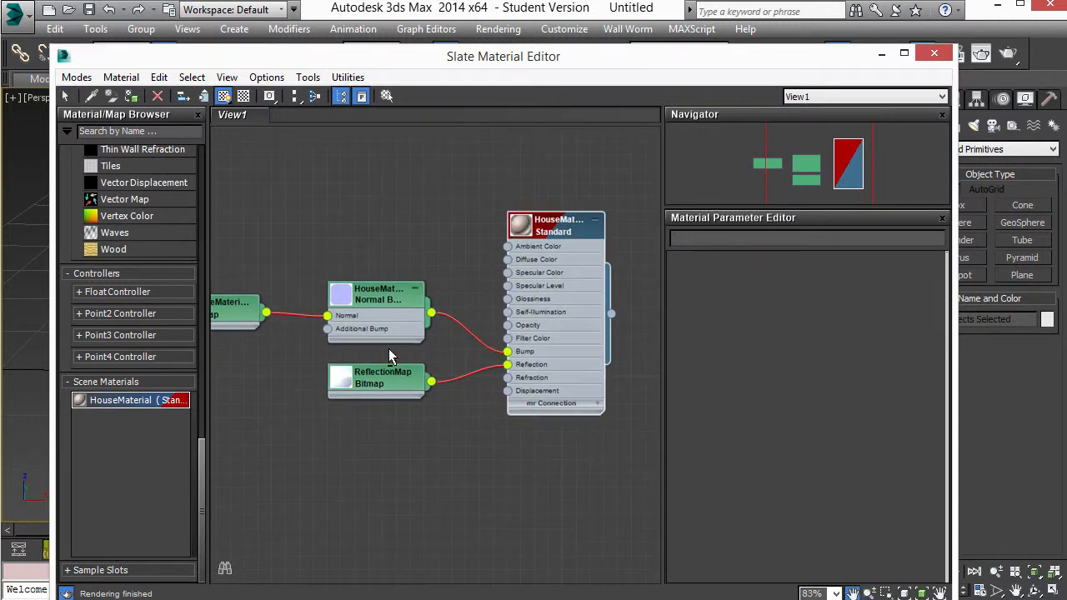
middle_drag(389, 348, 447, 362)
ctrl+alt+middle_drag(440, 401, 425, 389)
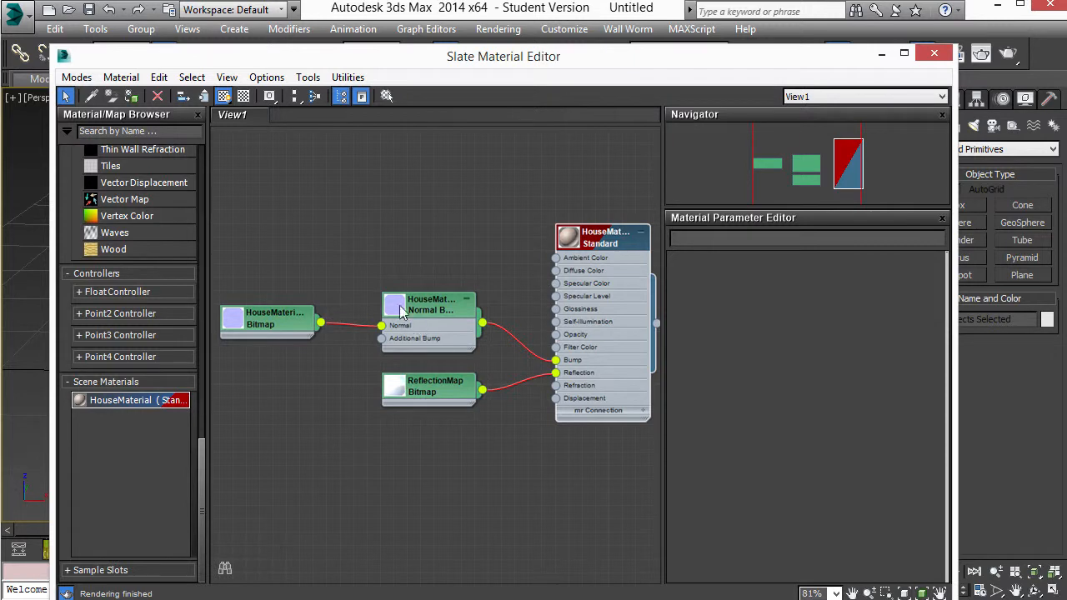
Step: Inspect HouseMaterial's bitmap, Normal Bump and Standard material nodes, and clear the material editor away from the viewport
drag(427, 320, 440, 319)
double_click(269, 320)
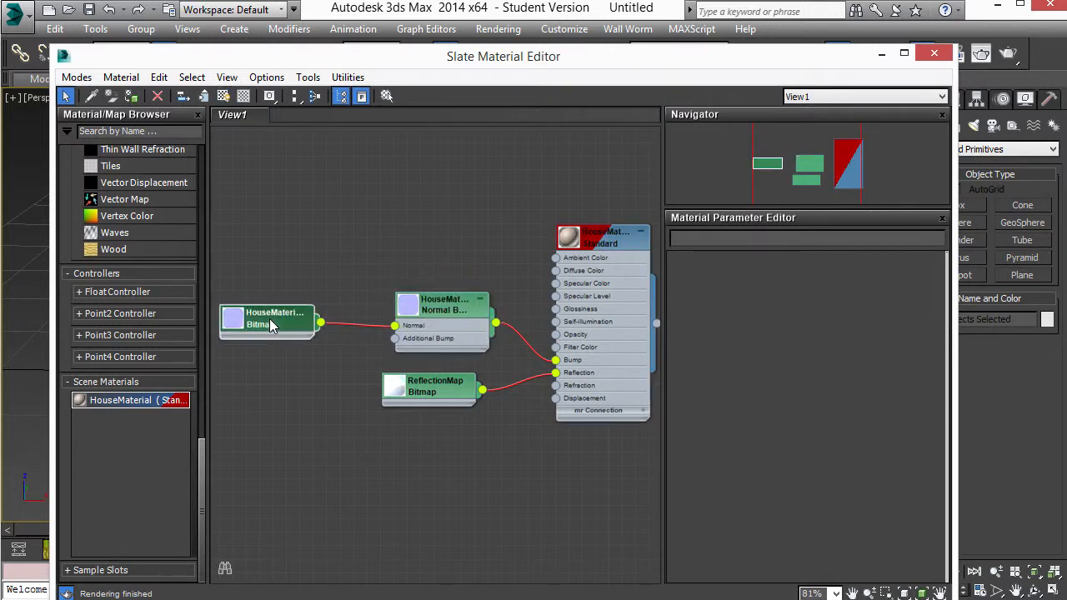
drag(598, 253, 598, 240)
double_click(448, 311)
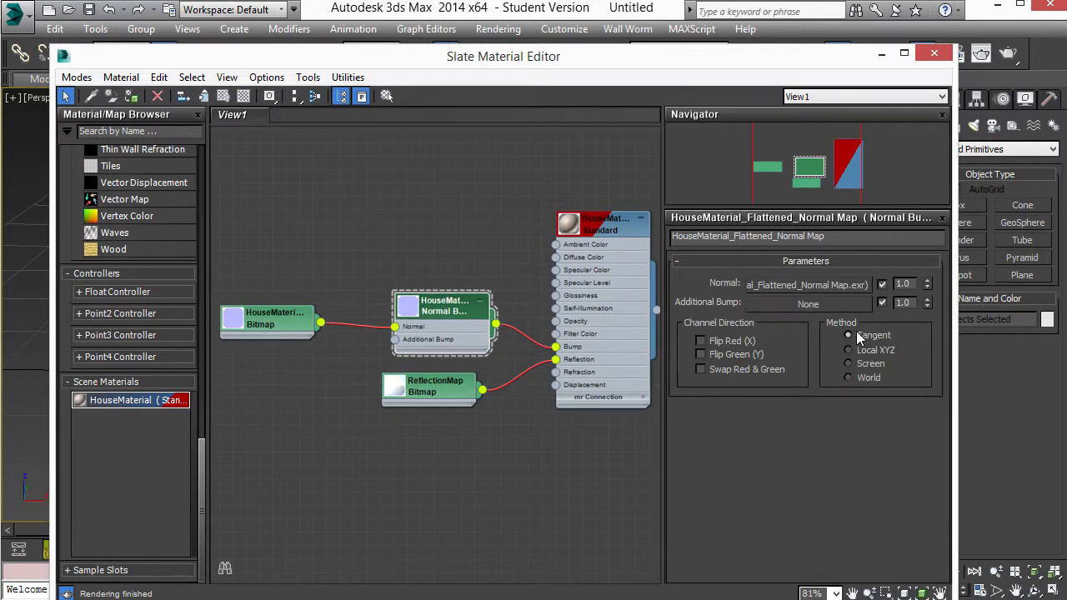
double_click(603, 231)
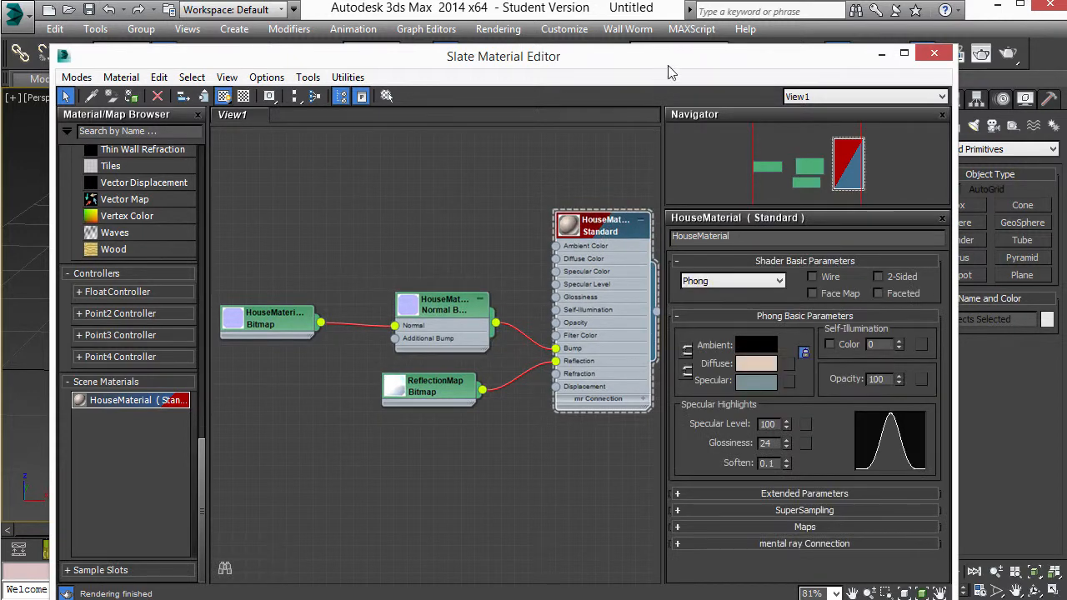
drag(494, 61, 512, 598)
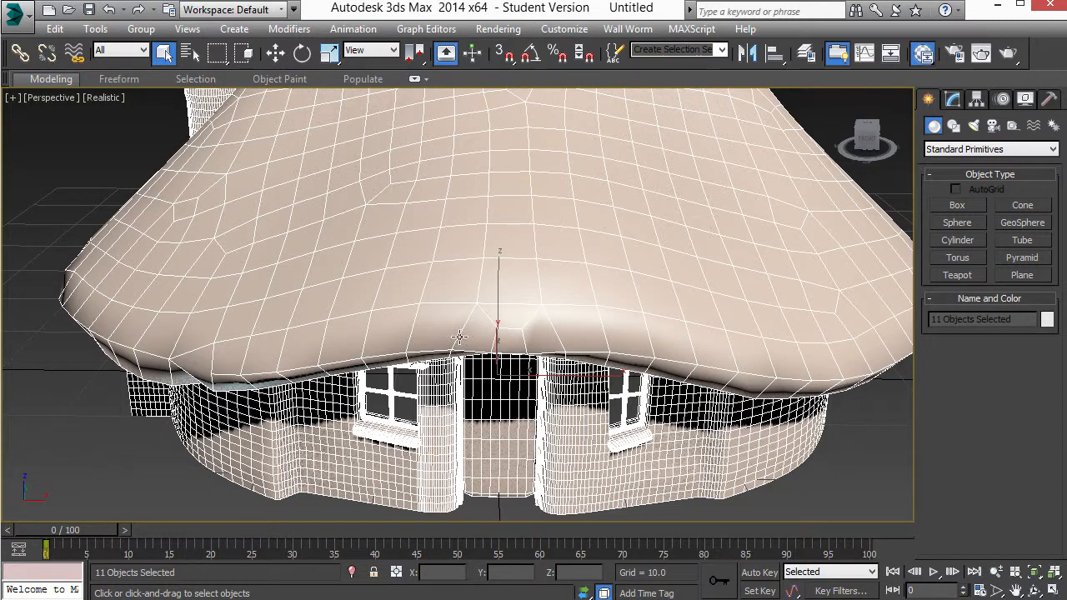
Step: Set the perspective viewport to Realistic Materials with Maps and illuminate it with Scene Lights
alt+middle_drag(459, 337, 394, 276)
click(104, 98)
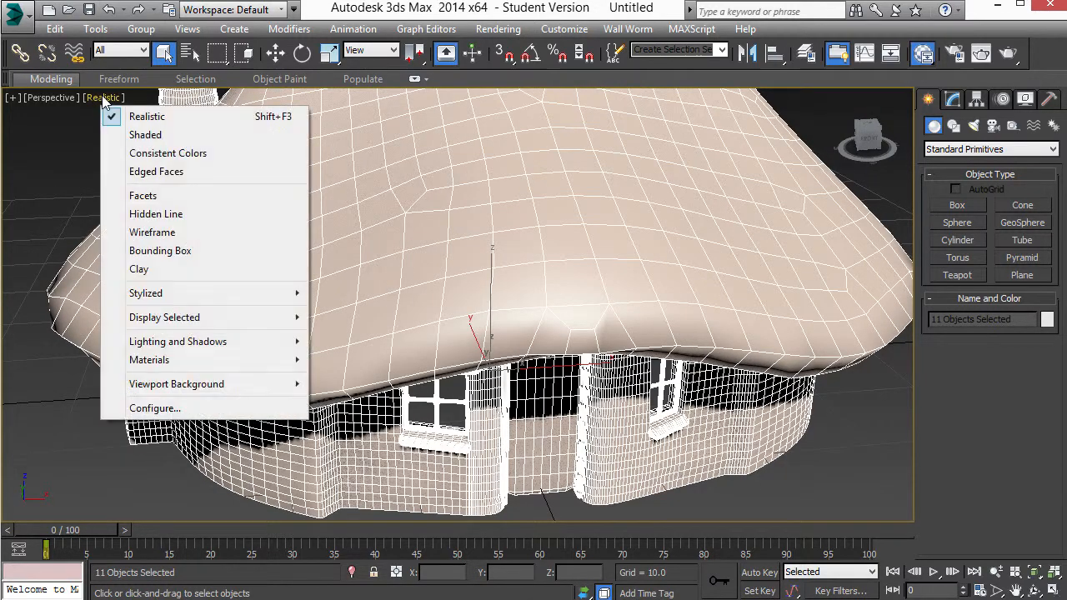
mouse_move(248, 363)
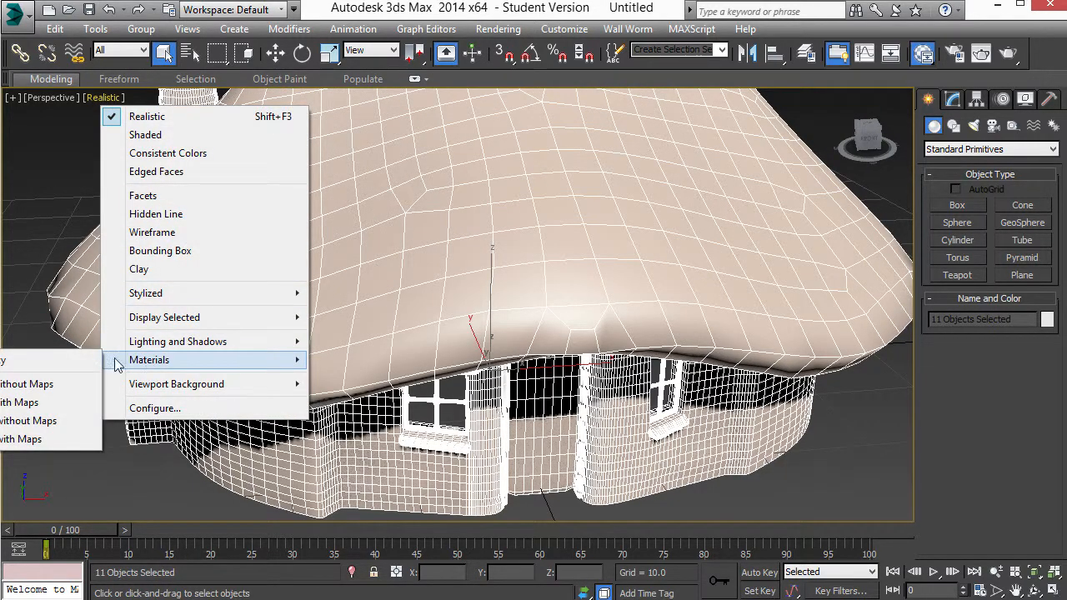
click(57, 440)
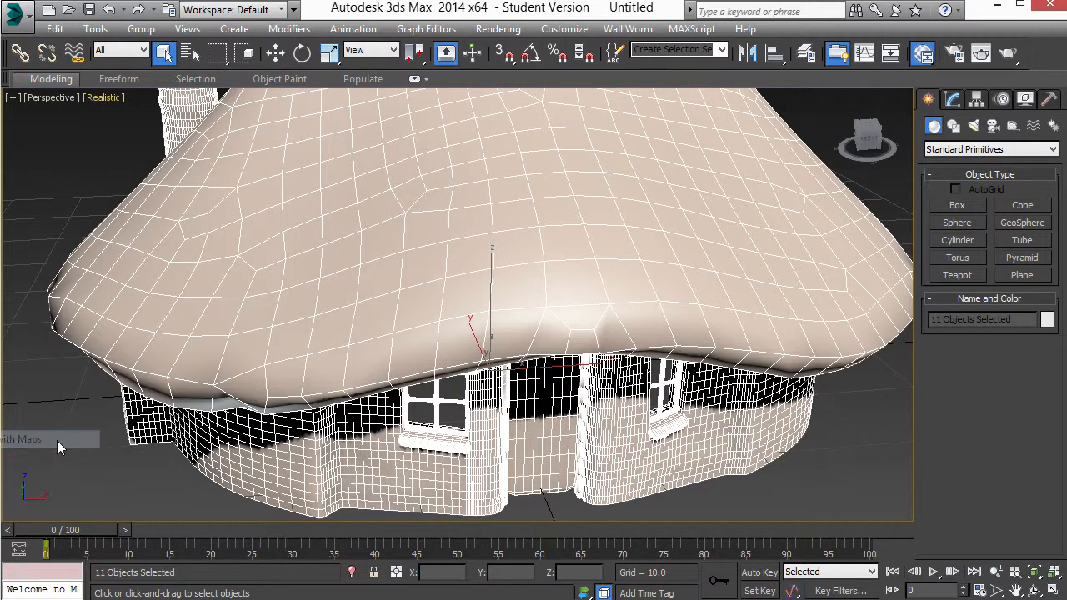
scroll(440, 345, down, 3)
click(95, 97)
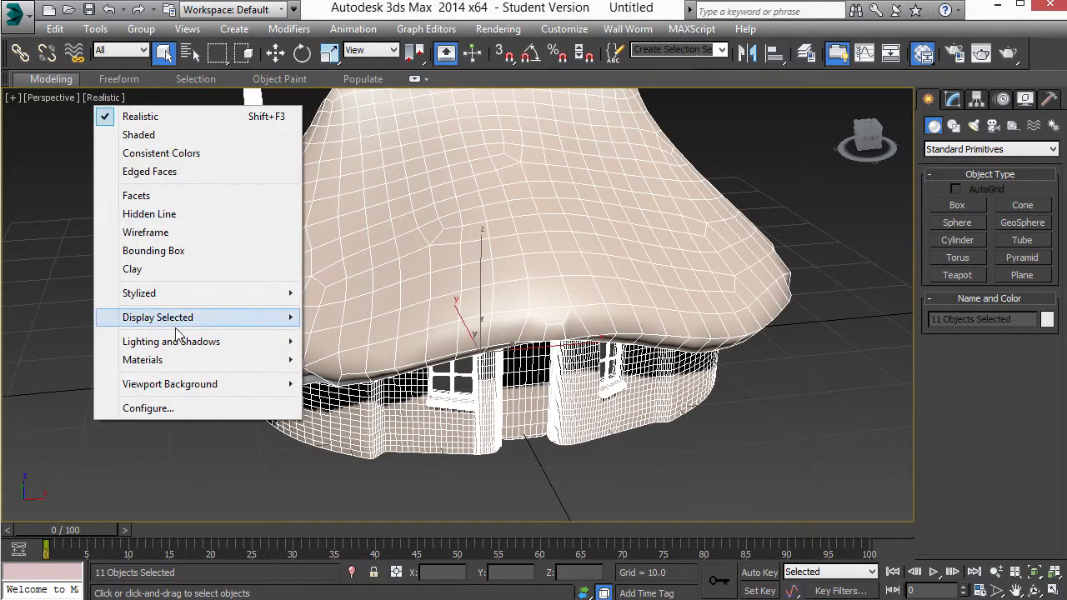
mouse_move(211, 346)
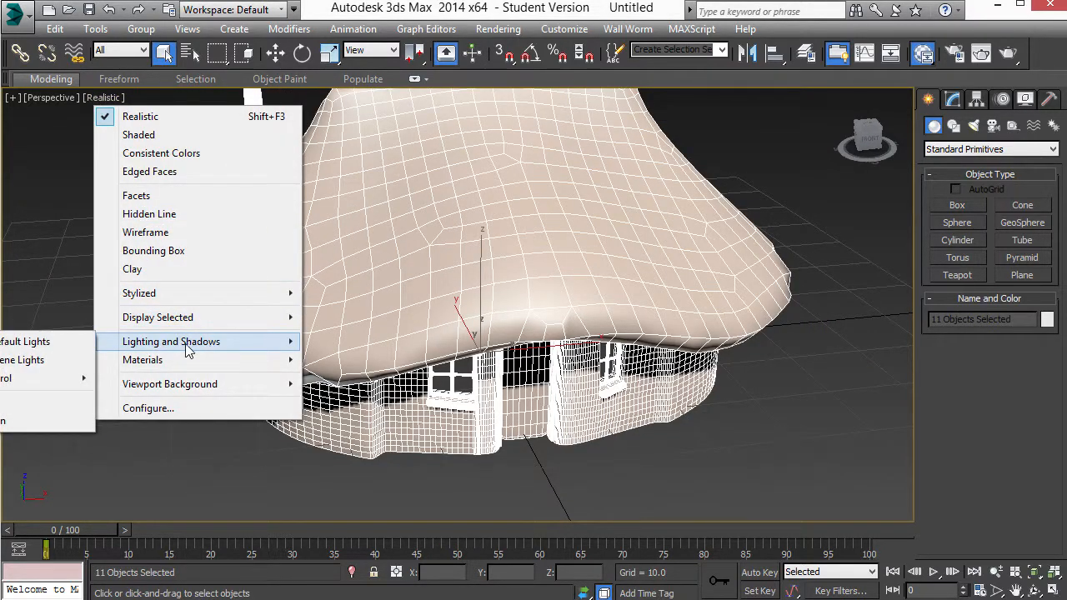
click(56, 362)
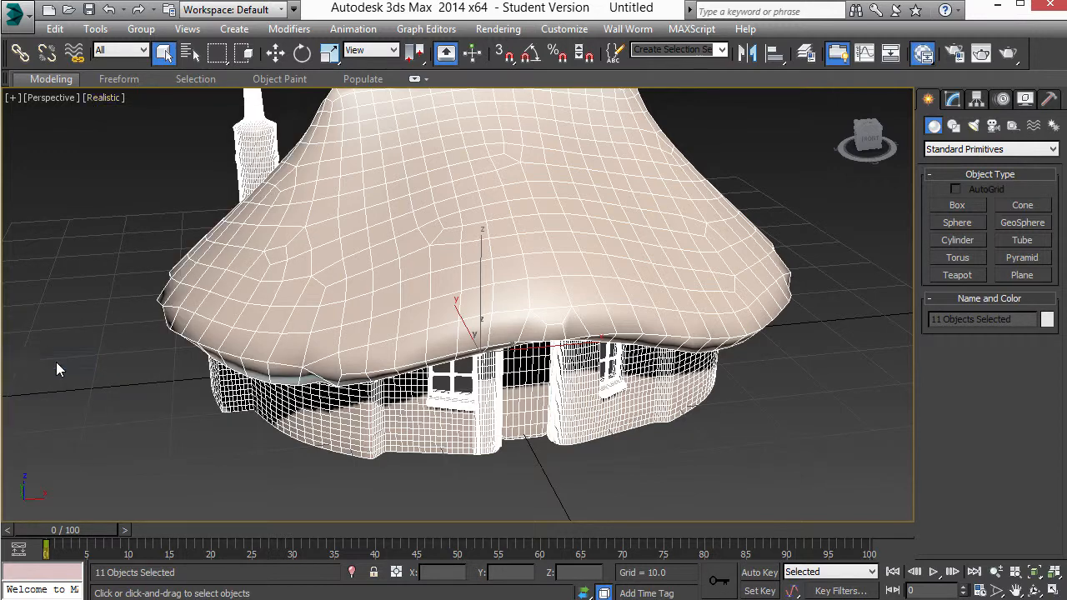
Step: Reapply Realistic Materials with Maps to the perspective viewport and inspect the normal map's effect on the house
click(110, 101)
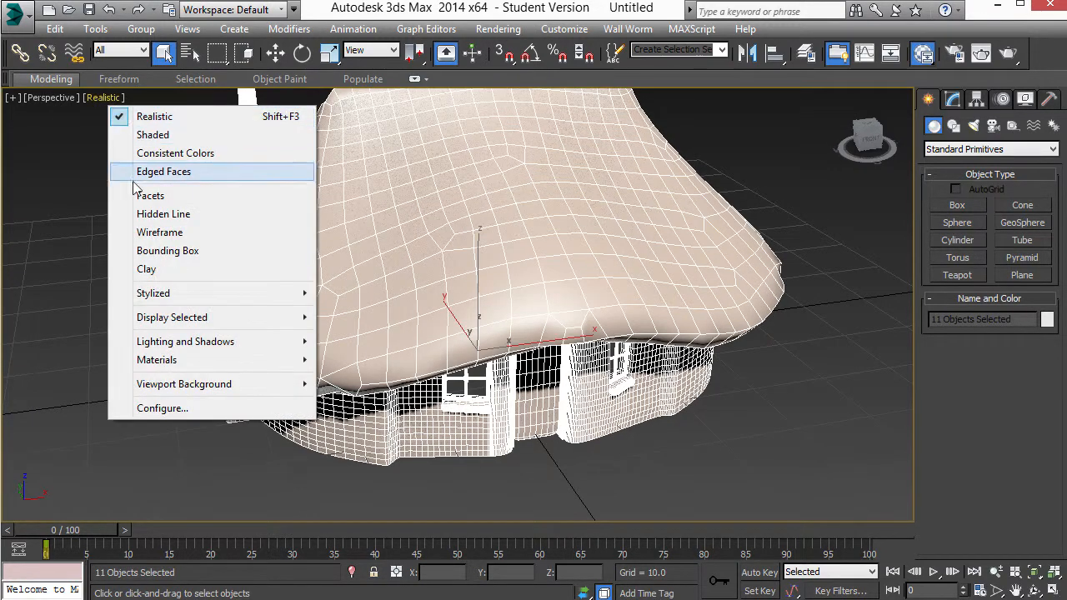
mouse_move(222, 364)
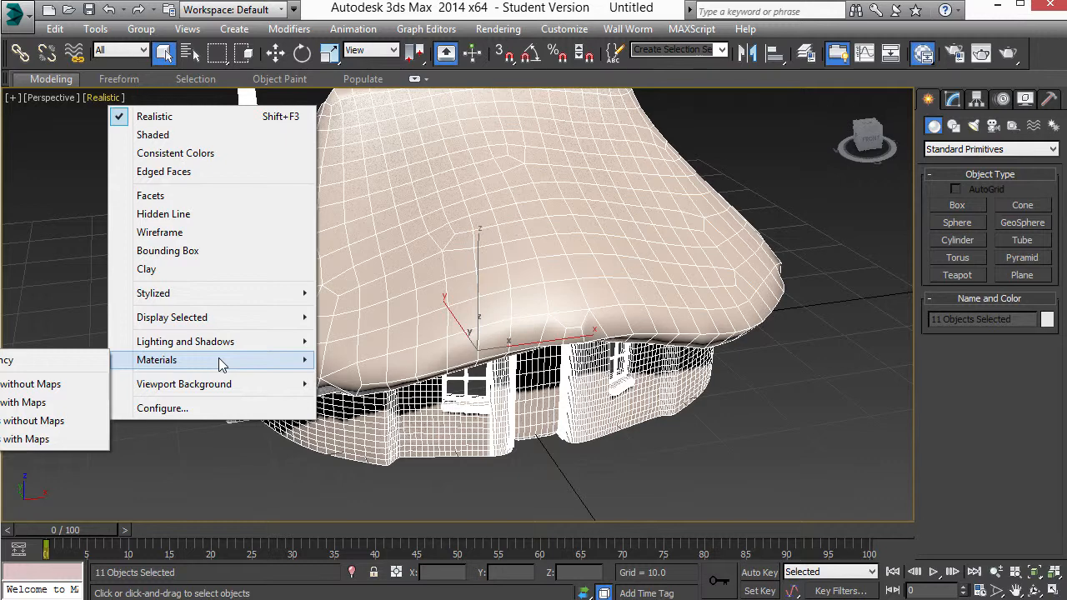
click(52, 440)
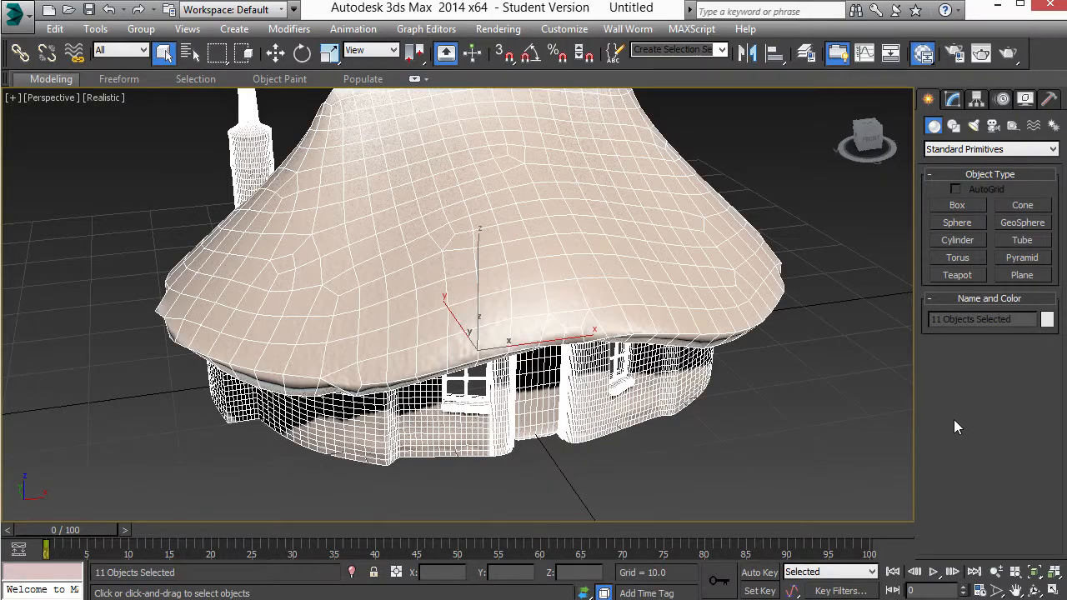
alt+middle_drag(590, 223, 484, 277)
scroll(515, 245, up, 4)
scroll(541, 262, down, 3)
scroll(485, 278, down, 8)
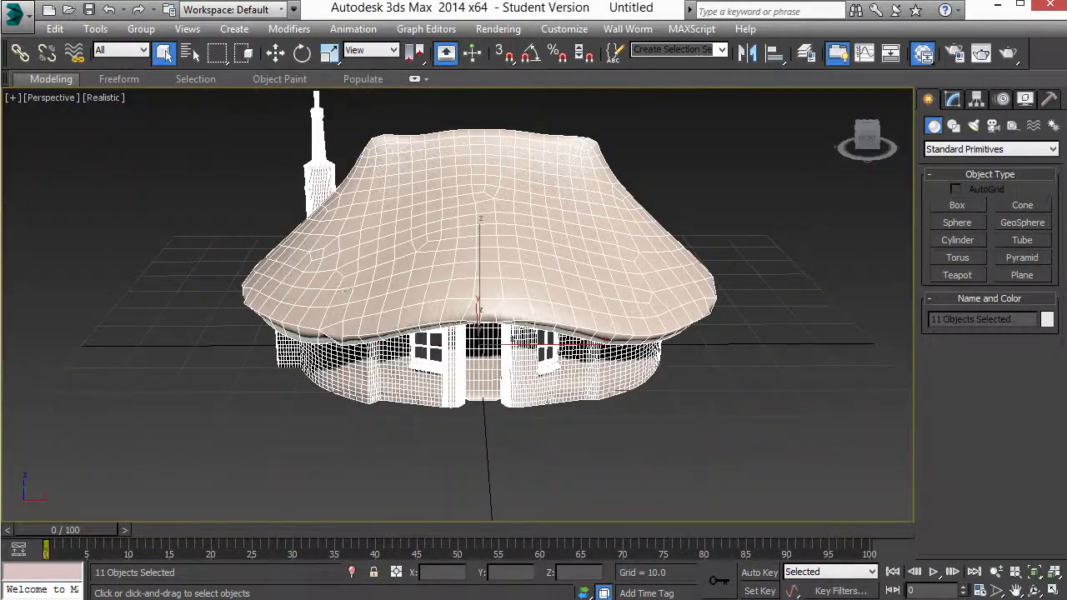
Step: Deselect all the house meshes and examine the normal map detail on the roof and walls up close
click(168, 229)
scroll(420, 314, up, 6)
alt+middle_drag(464, 327, 429, 338)
scroll(559, 342, up, 5)
scroll(560, 342, down, 5)
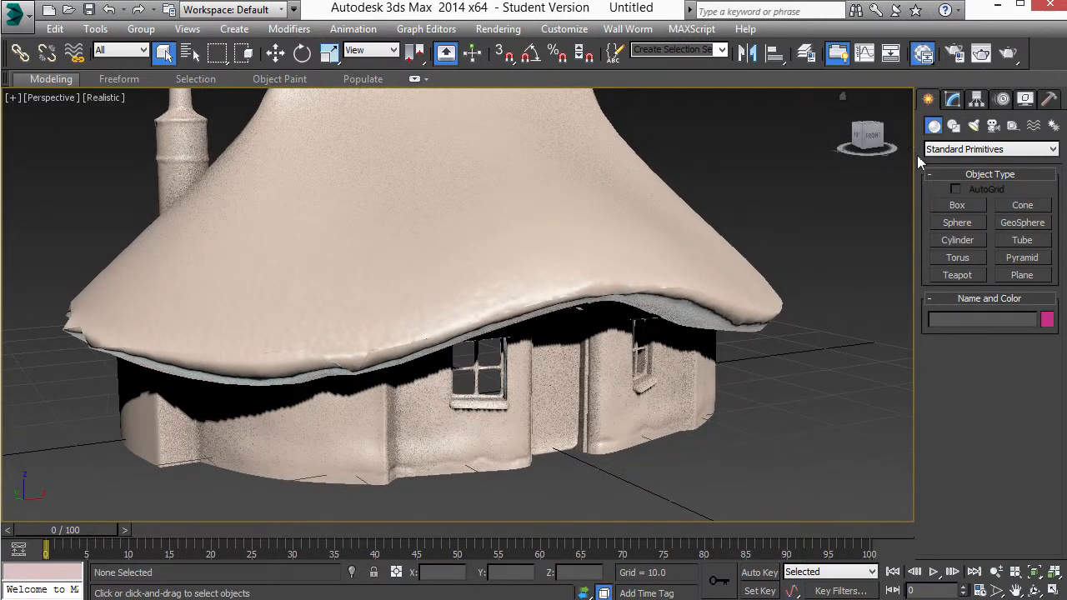
Step: Create a standard Omni light on the ground in front of the house's door
click(955, 100)
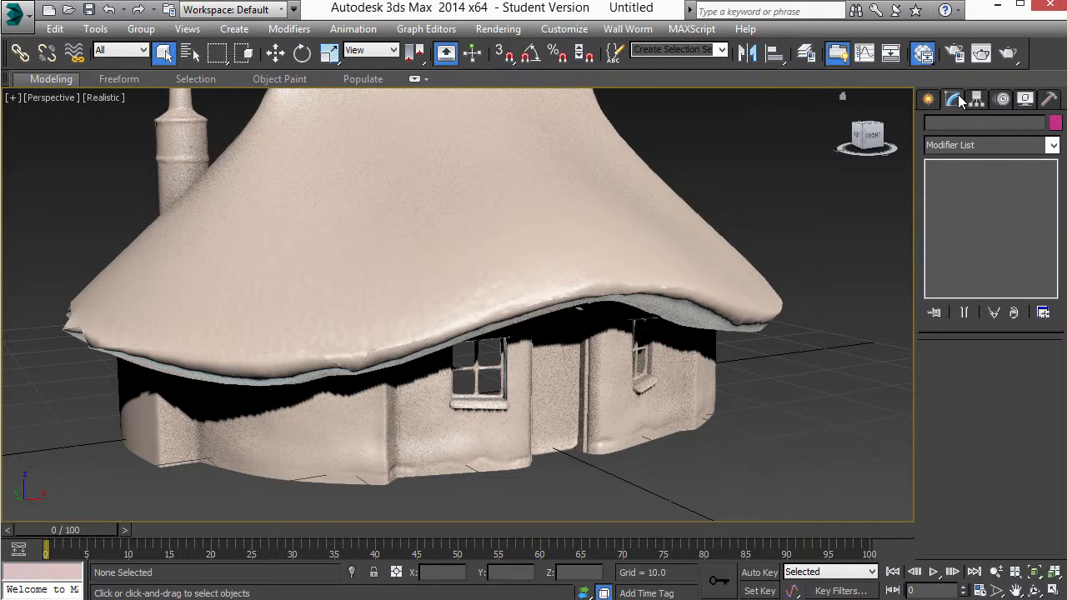
click(929, 99)
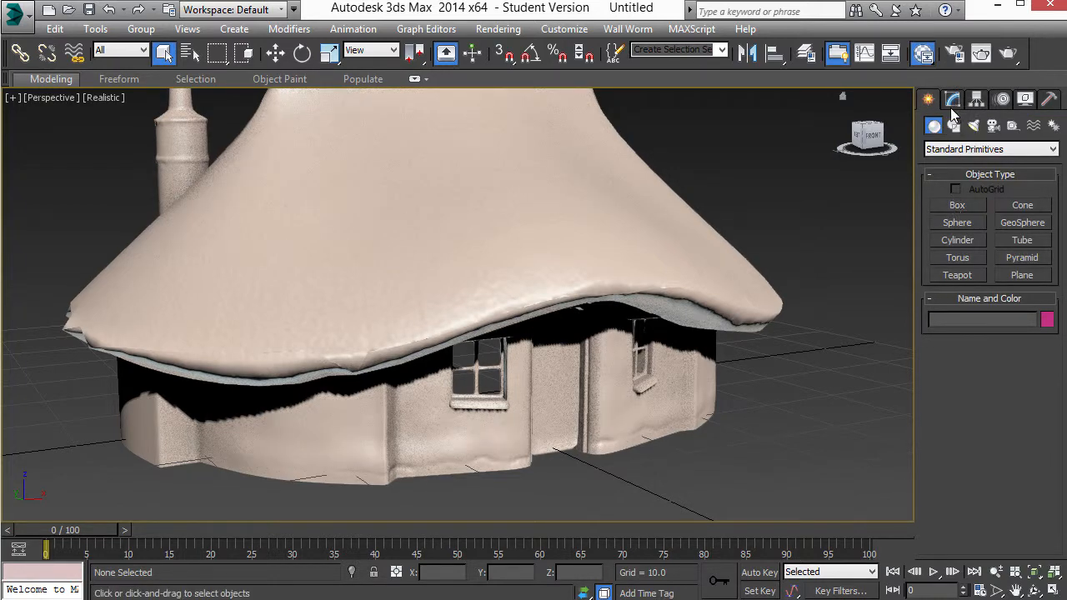
click(948, 152)
click(960, 151)
click(973, 126)
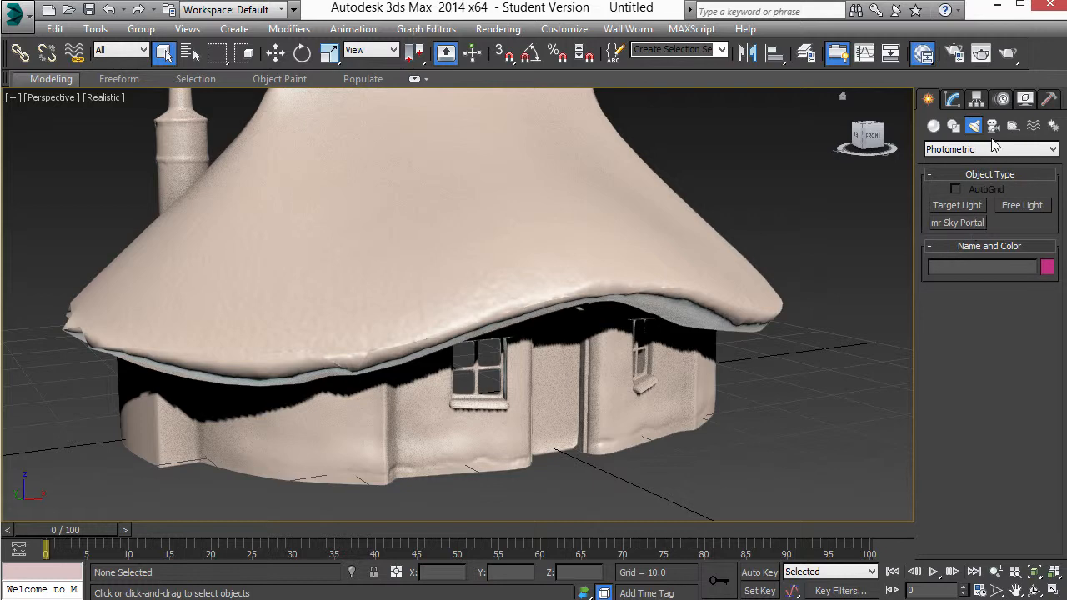
click(992, 148)
click(984, 166)
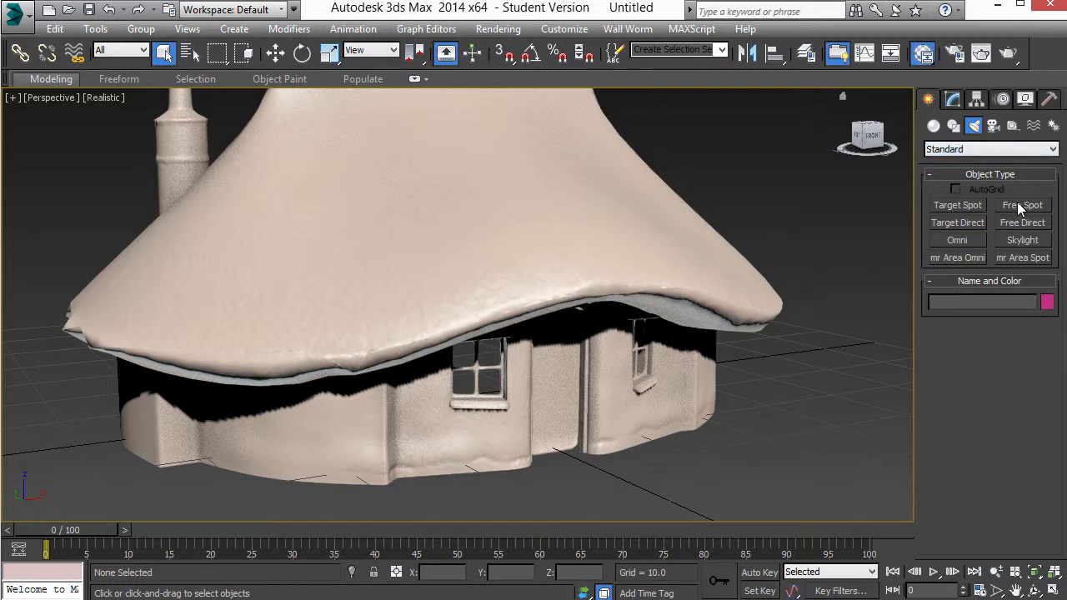
click(974, 241)
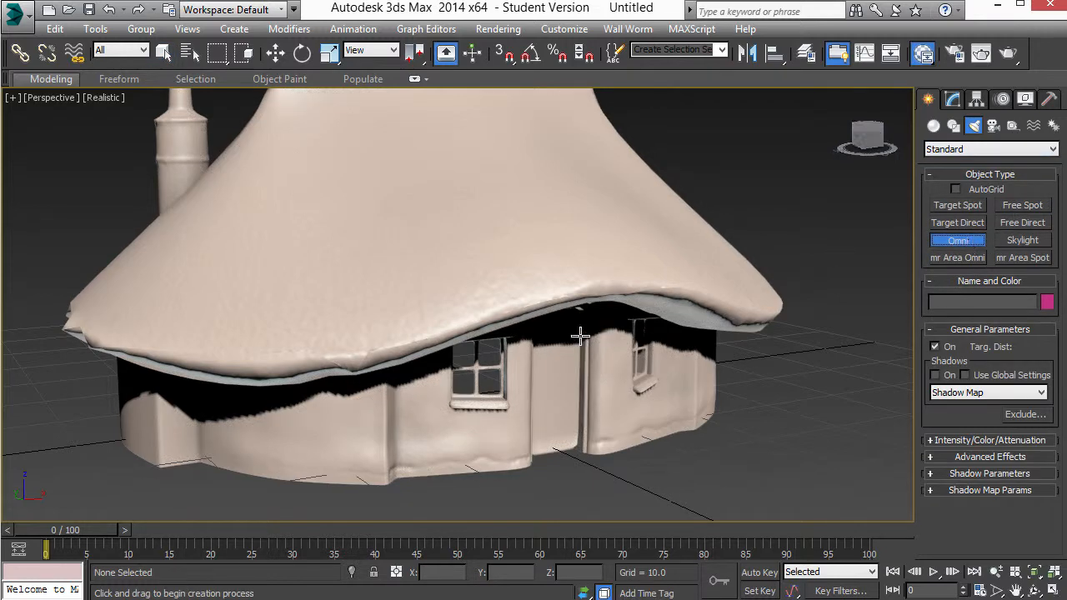
alt+middle_drag(577, 437, 558, 460)
click(681, 500)
scroll(714, 491, down, 3)
scroll(558, 459, up, 3)
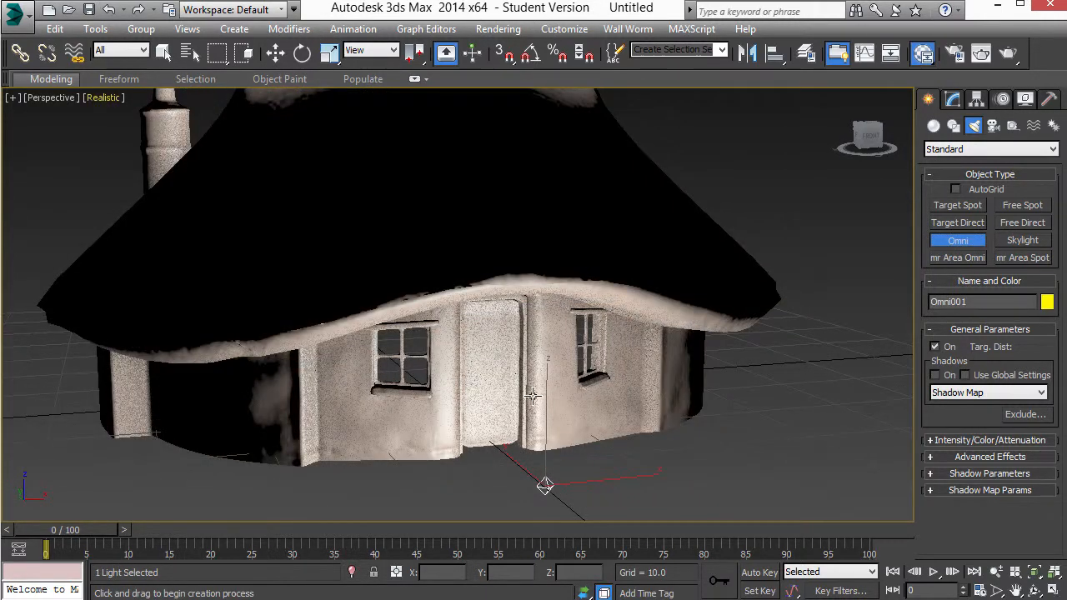
Step: Raise the omni light in front of the door to a height of about Z 12.4
alt+middle_drag(533, 395, 553, 396)
key(w)
drag(614, 377, 586, 216)
drag(577, 271, 584, 155)
alt+middle_drag(562, 265, 455, 296)
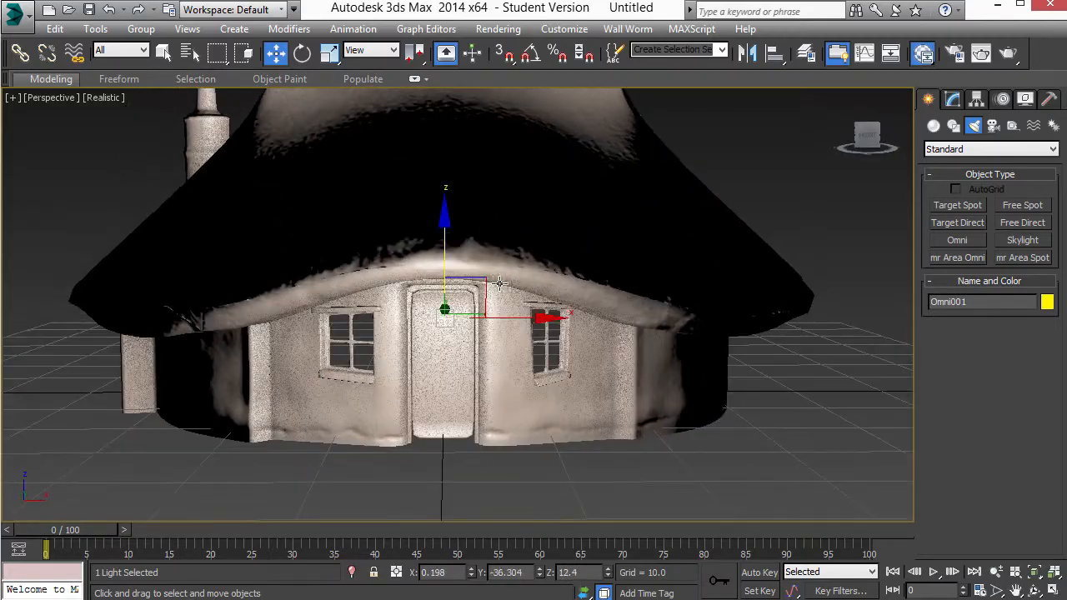
Step: Lower the omni light to about Z 10.8 and check how it lights the door, windows and roof edge
scroll(467, 292, up, 6)
alt+middle_drag(558, 293, 559, 210)
scroll(451, 250, down, 4)
middle_drag(433, 231, 560, 255)
mouse_move(453, 271)
alt+middle_down()
mouse_move(429, 271)
mouse_move(441, 255)
alt+middle_up()
drag(247, 114, 284, 172)
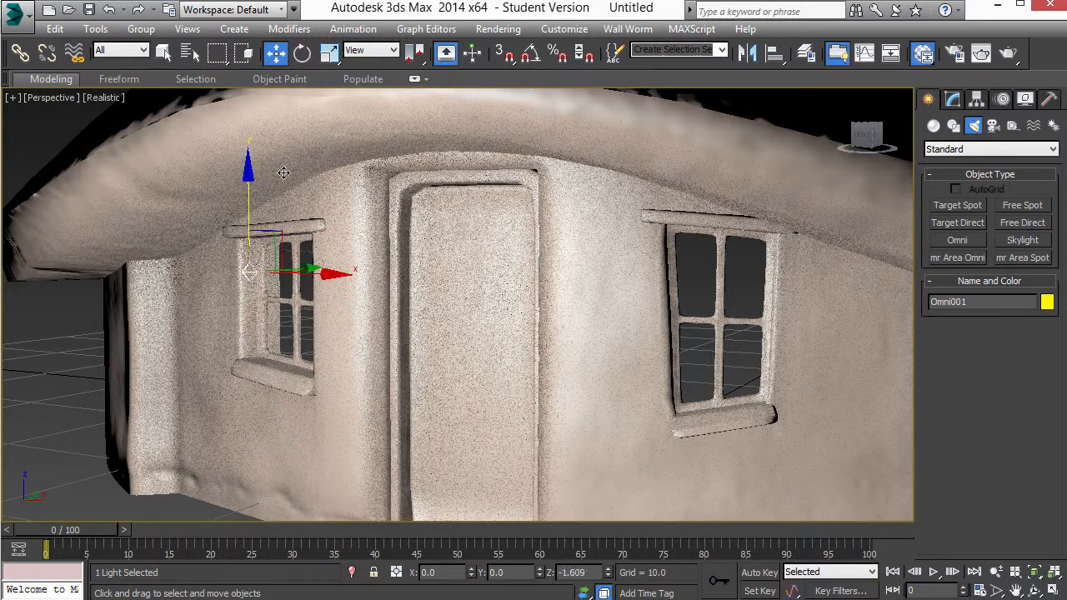
scroll(423, 272, down, 4)
alt+middle_drag(424, 272, 610, 266)
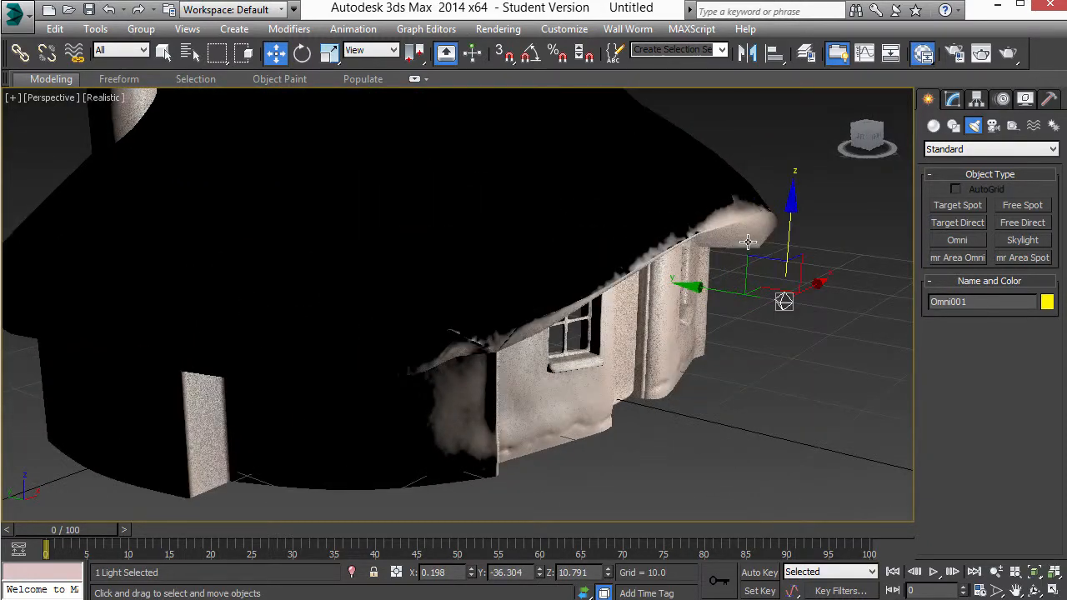
alt+middle_drag(748, 242, 675, 286)
Step: Raise the omni light to about Z 18.5 and pull it away from the house to about Y -41.7
drag(663, 253, 669, 167)
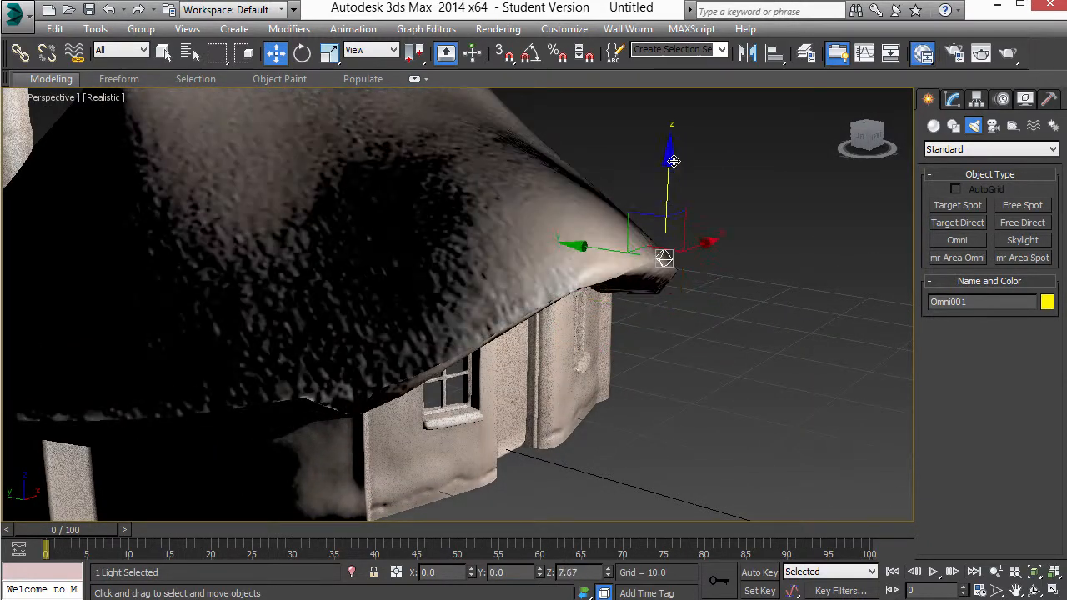
drag(588, 246, 657, 259)
alt+middle_drag(606, 288, 507, 253)
scroll(568, 295, up, 2)
Step: Render the perspective view of the lit roof and front wall, review the image, and close the render window
click(1008, 53)
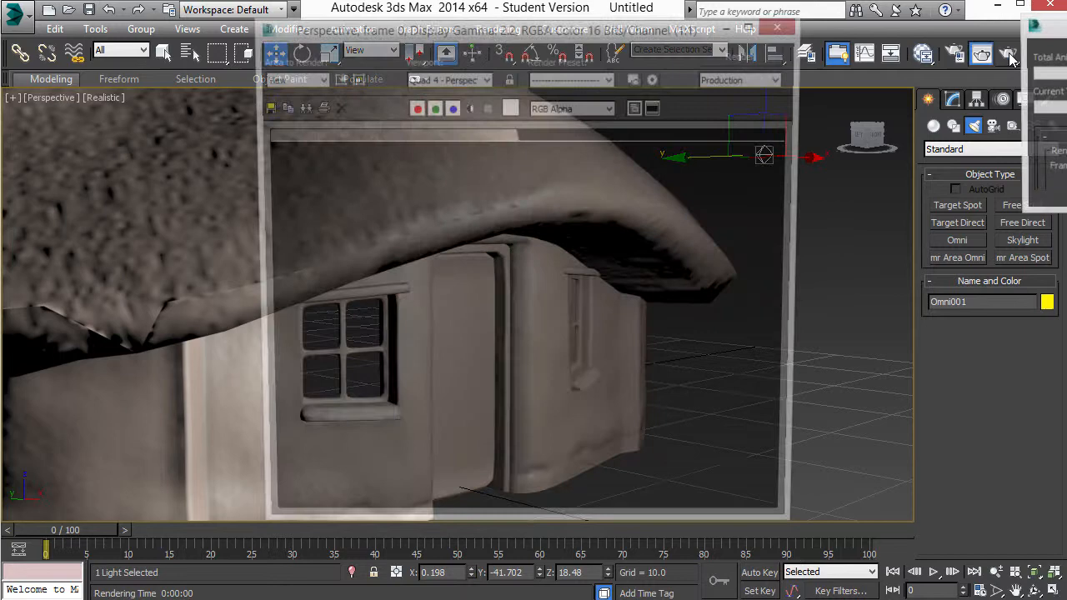
drag(583, 29, 542, 33)
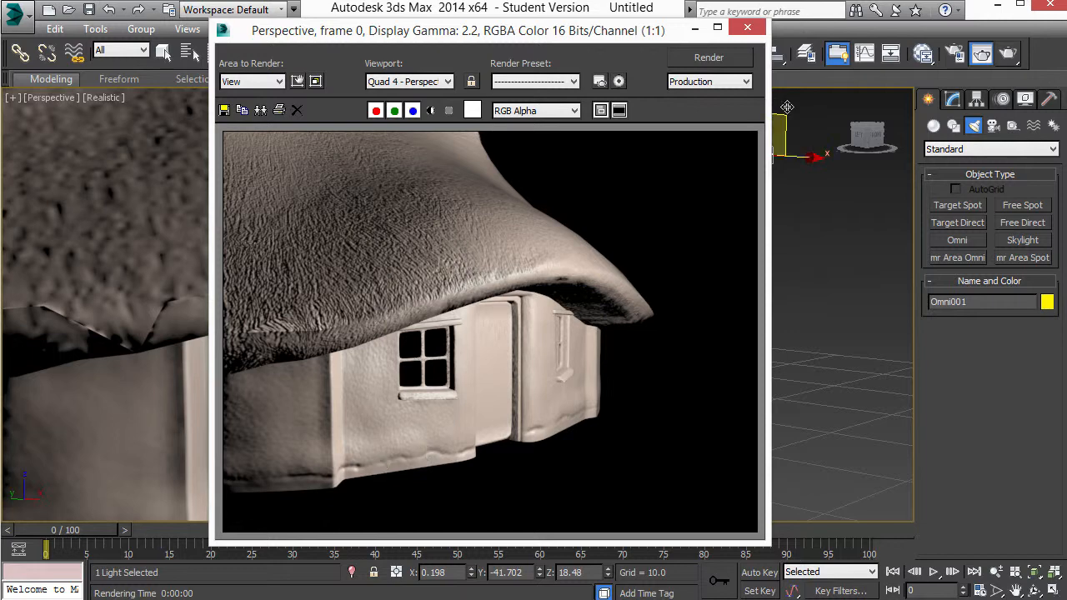
click(748, 28)
Step: Move the omni light down to about Z 14.7 and sideways to about X 15.8, framing the door closely
alt+middle_drag(630, 229, 659, 218)
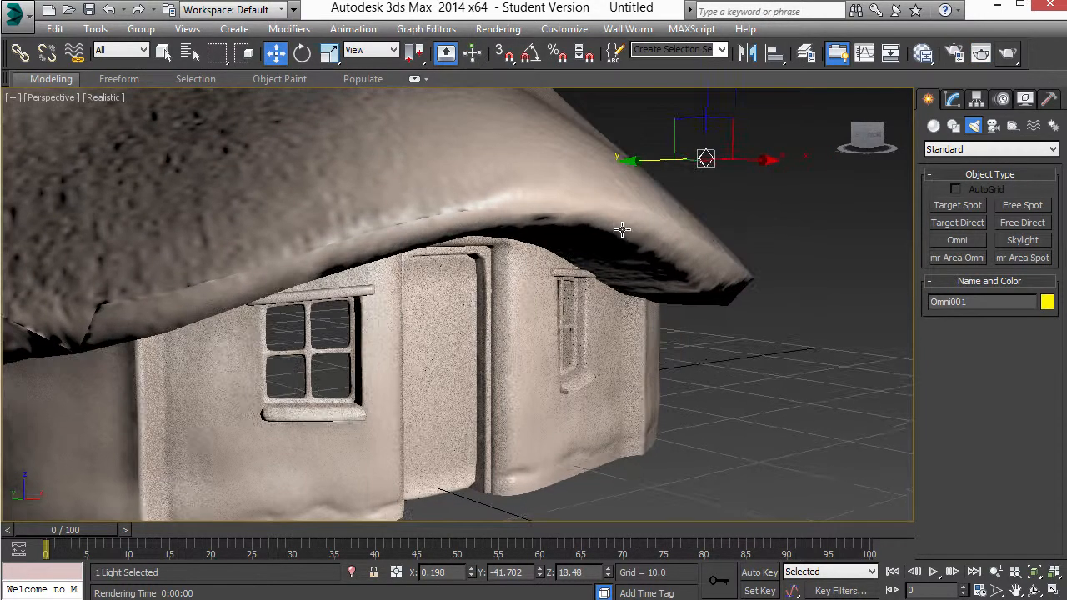
drag(708, 105, 707, 187)
alt+middle_drag(655, 233, 563, 312)
drag(538, 310, 878, 282)
alt+middle_drag(381, 293, 567, 292)
scroll(435, 275, down, 1)
middle_drag(435, 275, 451, 271)
middle_drag(533, 246, 462, 266)
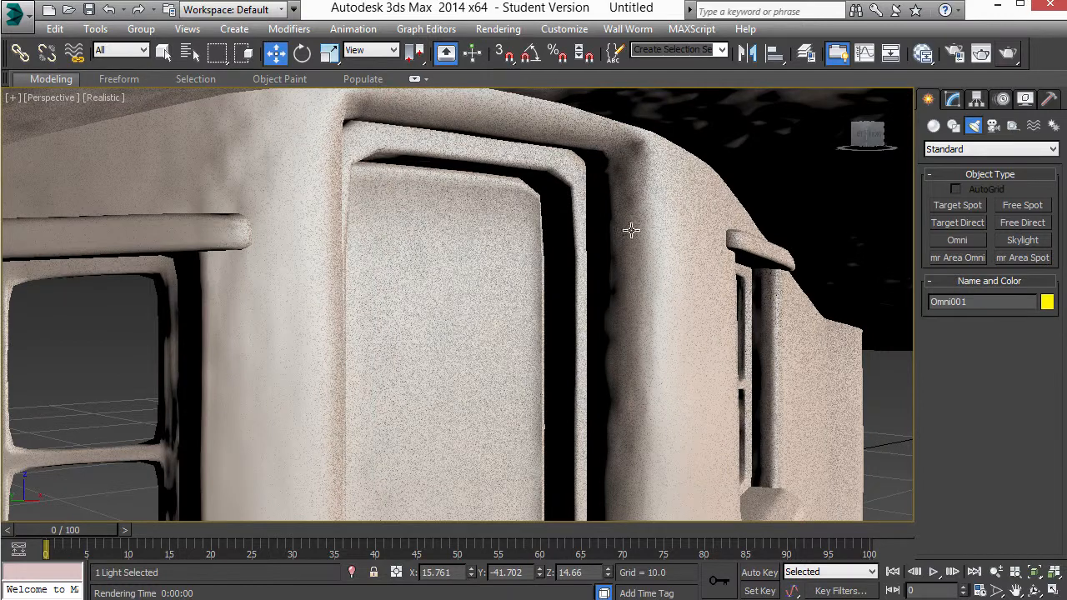
Step: Render the close-up of the door, close the render window, and bring the whole house back into view
click(1008, 53)
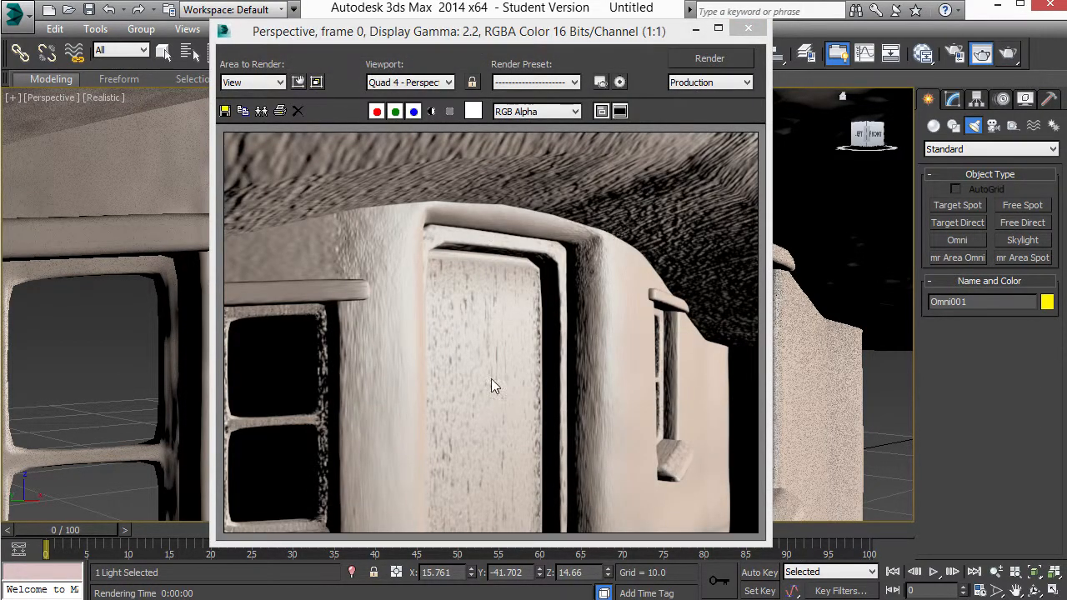
click(749, 29)
scroll(650, 252, down, 5)
scroll(649, 252, up, 2)
middle_drag(649, 251, 720, 267)
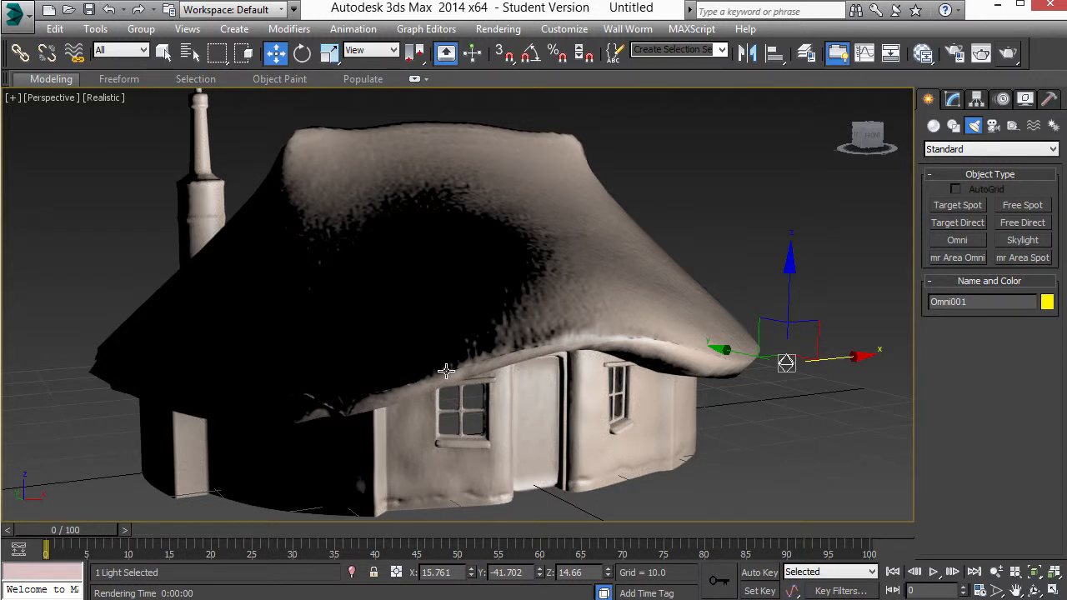
click(808, 356)
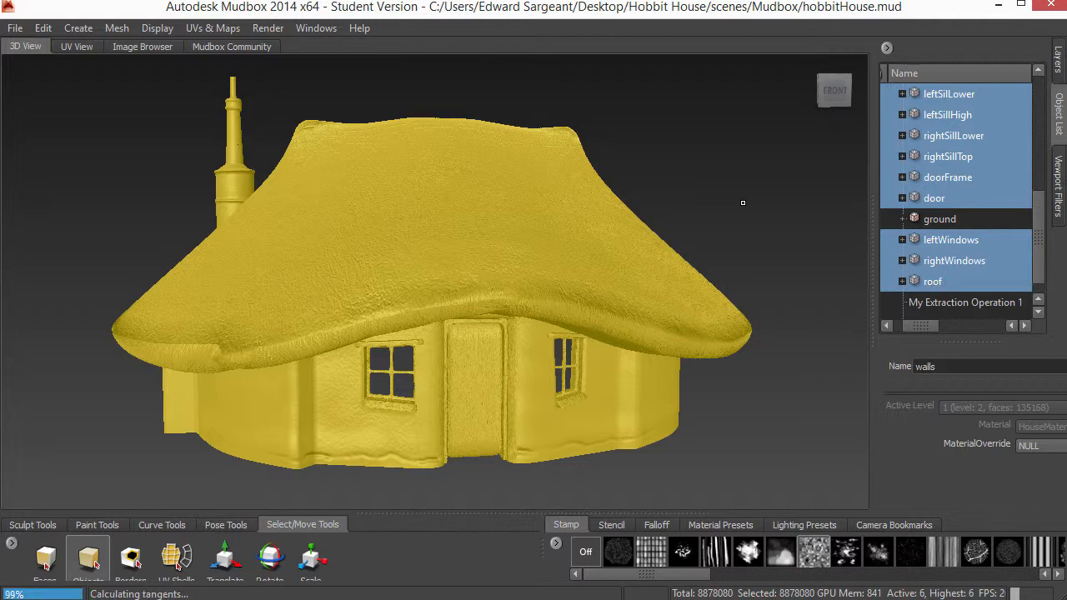
Step: In Mudbox, step the selected house meshes down to subdivision level 0
key(Page_Down)
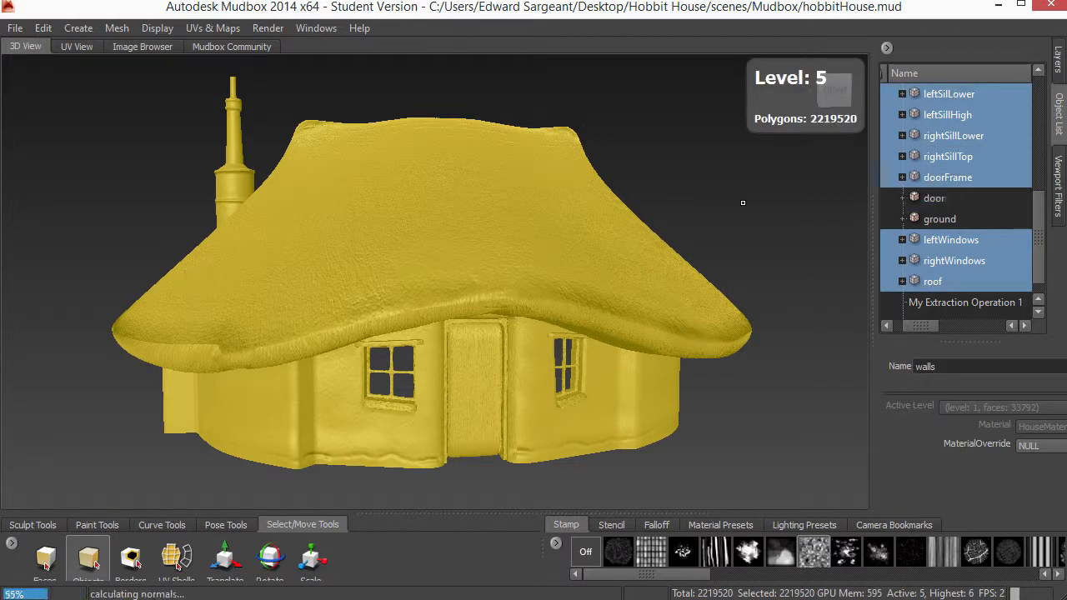
key(Page_Down)
key(Page_Down)
key(Page_Down)
key(Page_Down)
key(Page_Down)
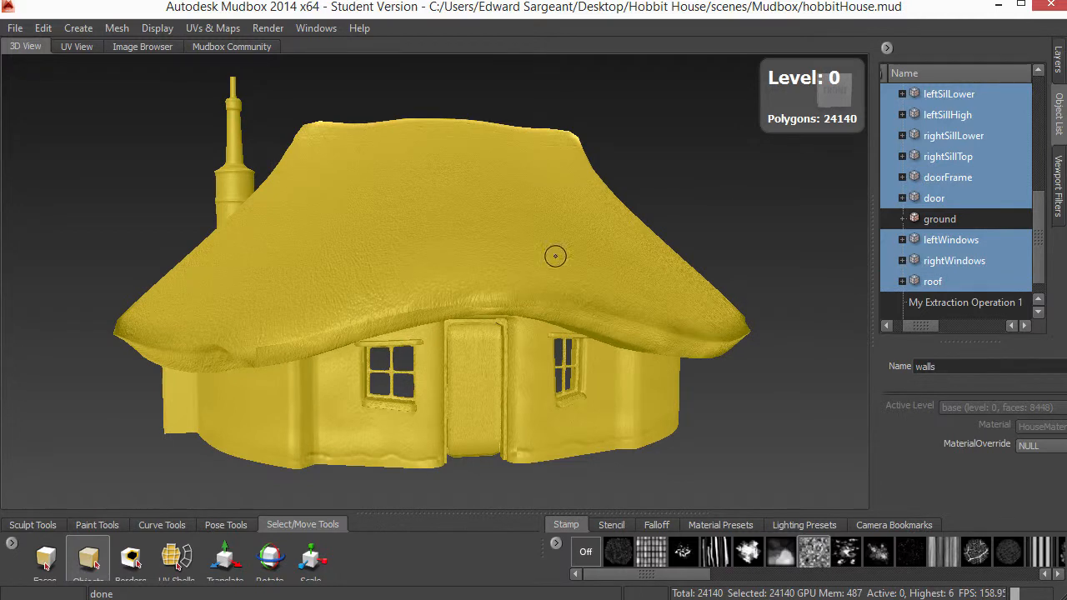
Step: Export the selected base meshes as Autodesk FBX to houseExp.fbx in the Mudbox scenes folder, replacing the existing file
click(12, 29)
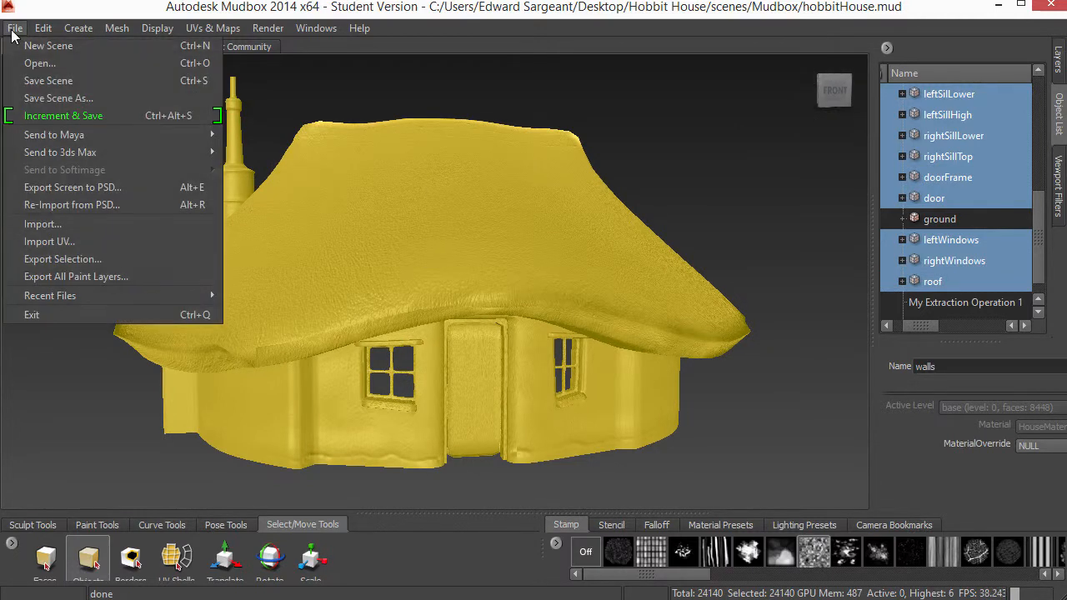
click(118, 258)
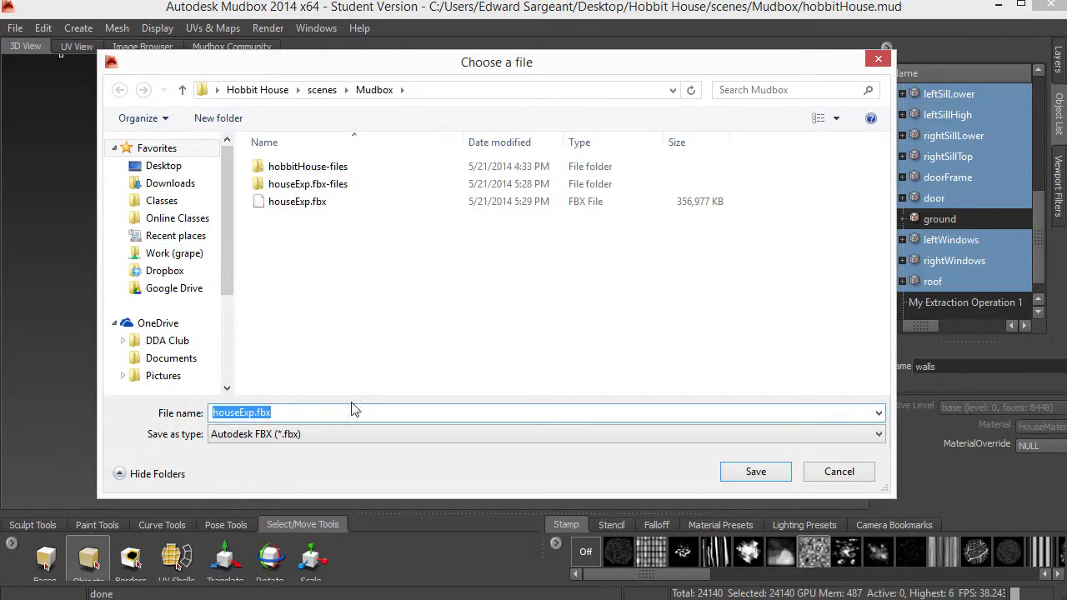
drag(273, 415, 258, 417)
click(260, 434)
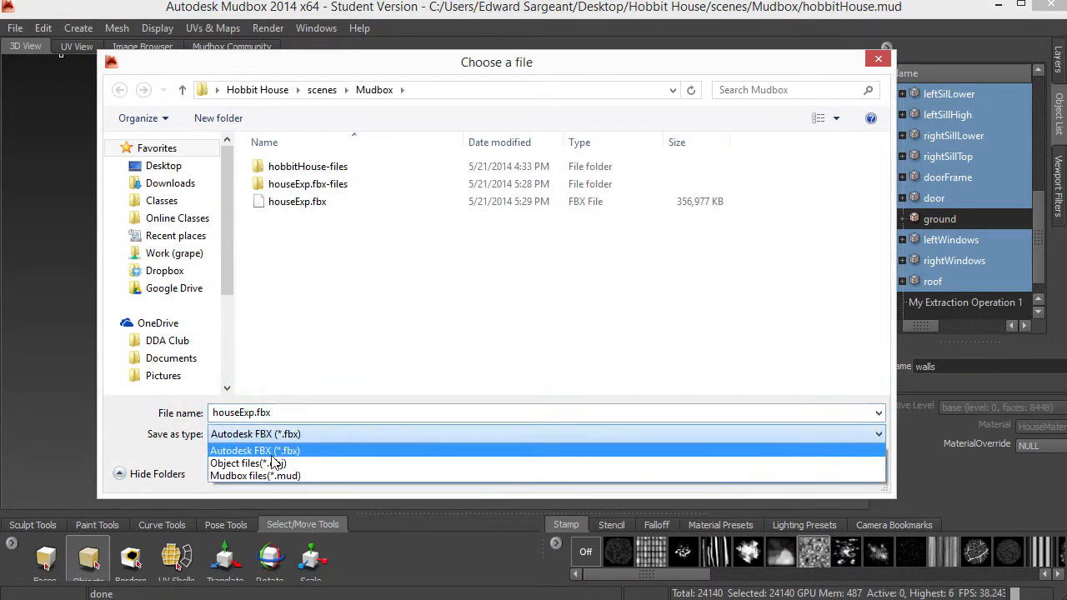
click(274, 453)
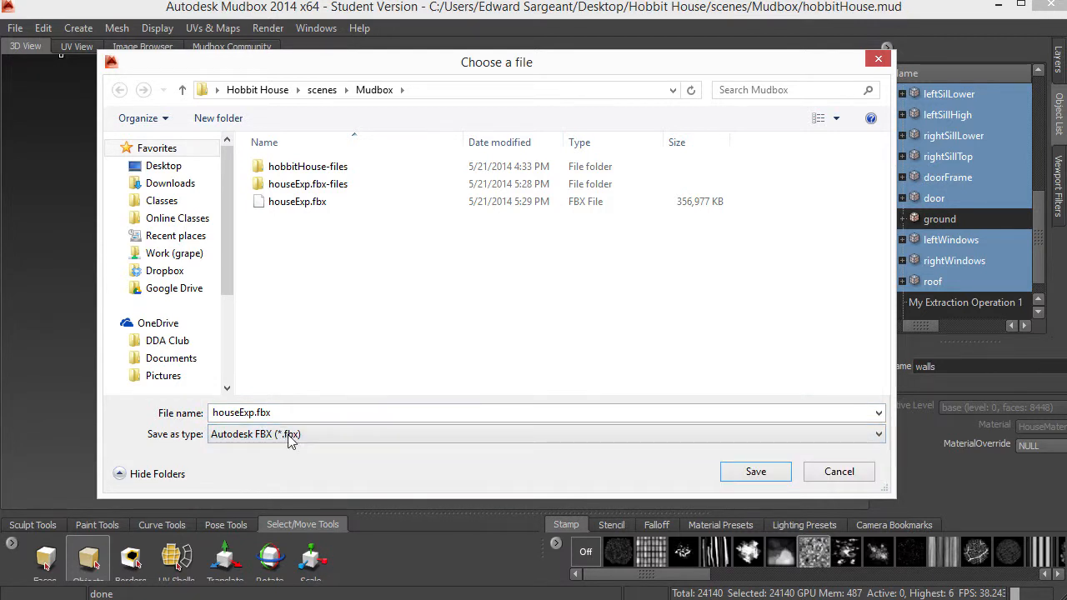
click(765, 477)
click(680, 368)
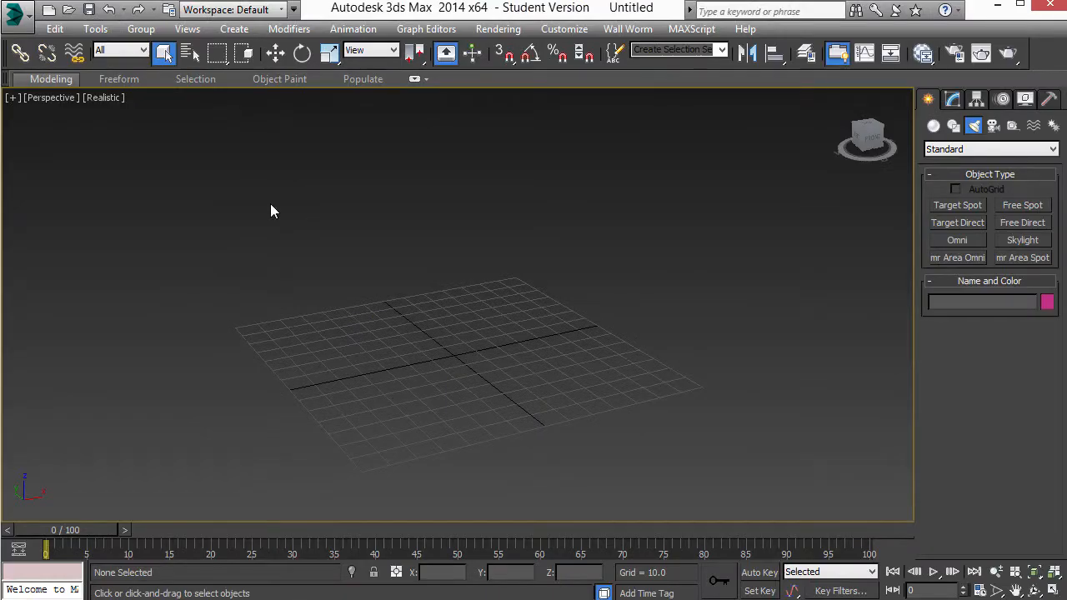
Step: In 3ds Max, import houseExp.fbx with the Autodesk Media & Entertainment preset into the empty scene
click(14, 15)
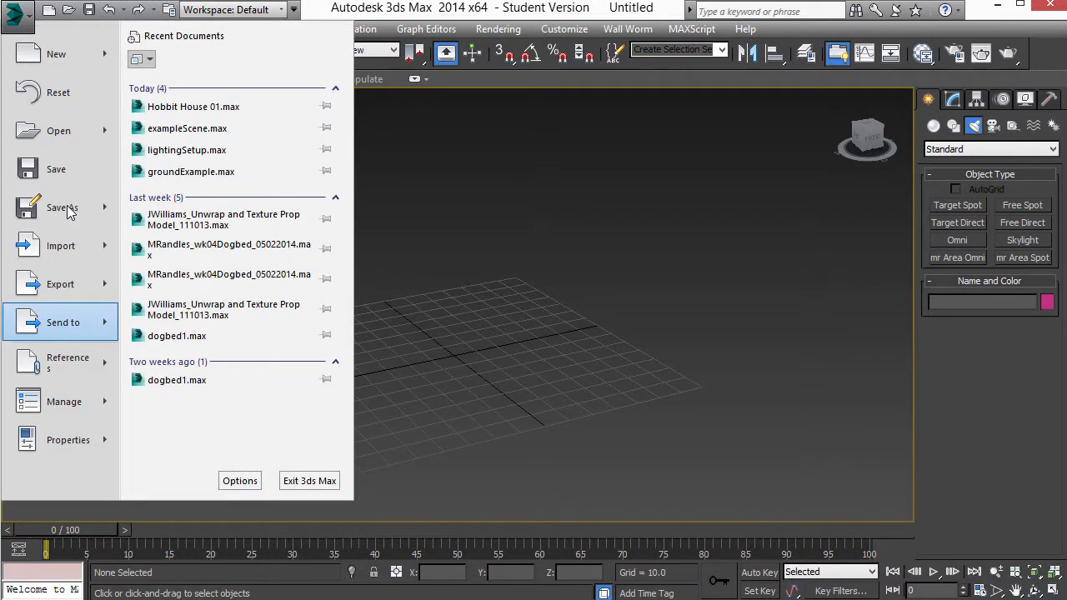
click(64, 241)
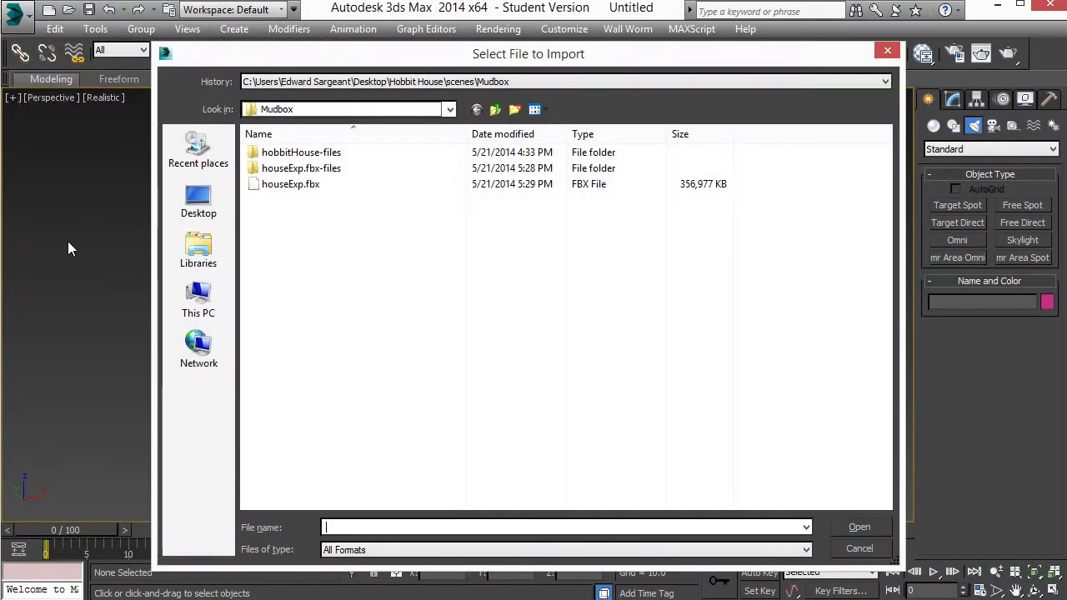
double_click(291, 185)
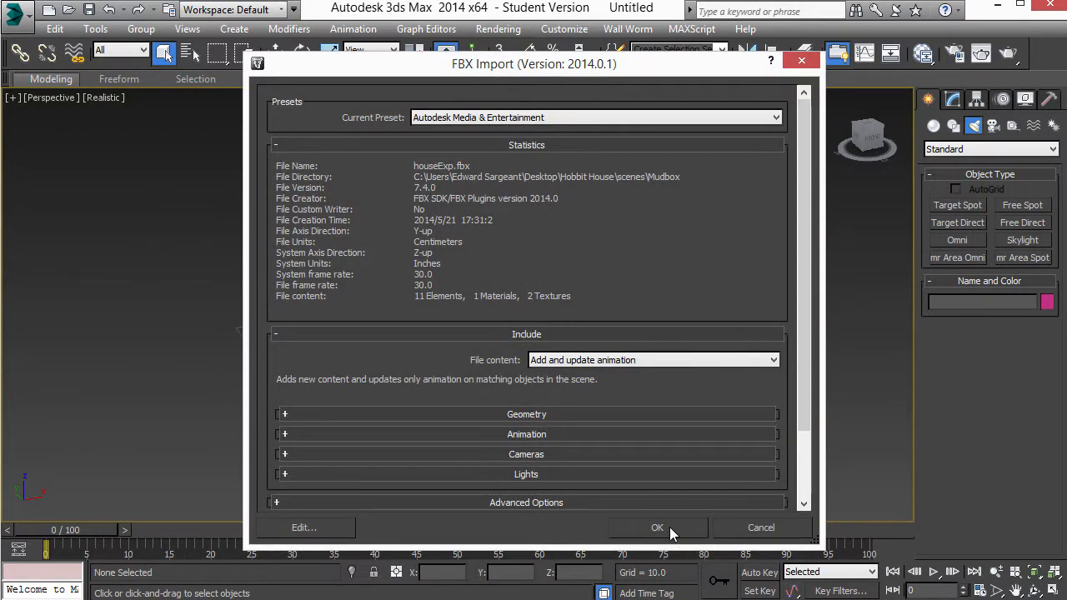
click(669, 527)
alt+middle_drag(525, 303, 478, 308)
Step: Open the Slate Material Editor, check the source file location of HouseMaterial's normal map bitmap, and cancel the file selection
key(m)
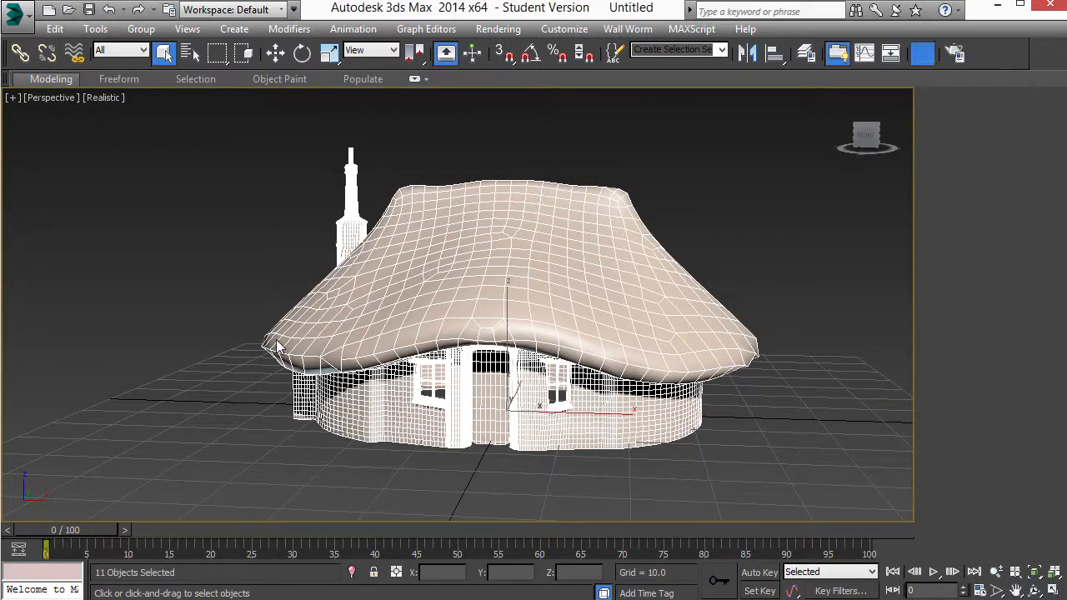
click(278, 344)
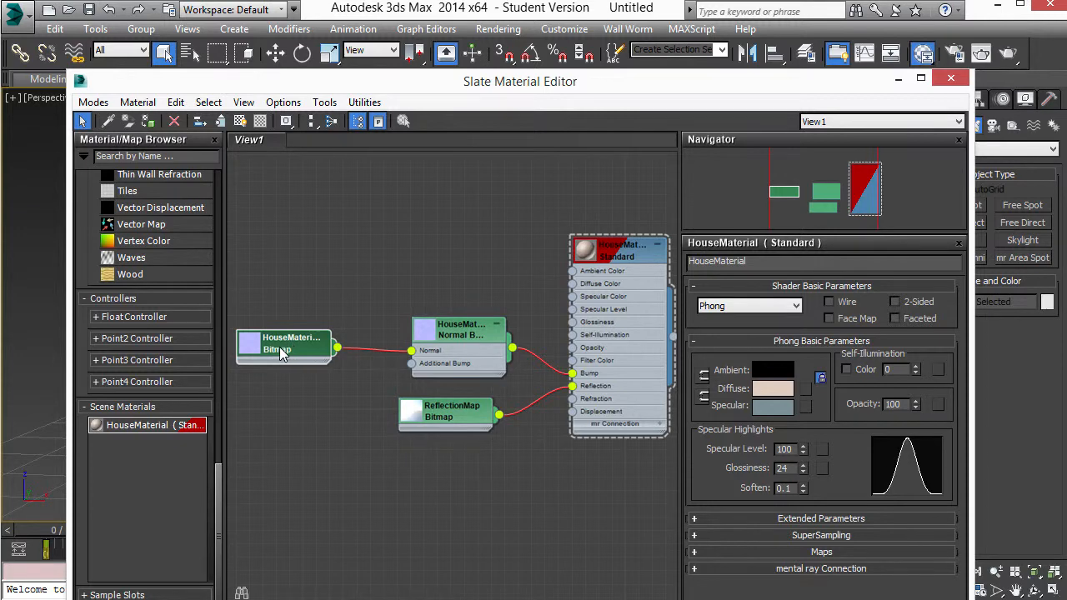
double_click(282, 353)
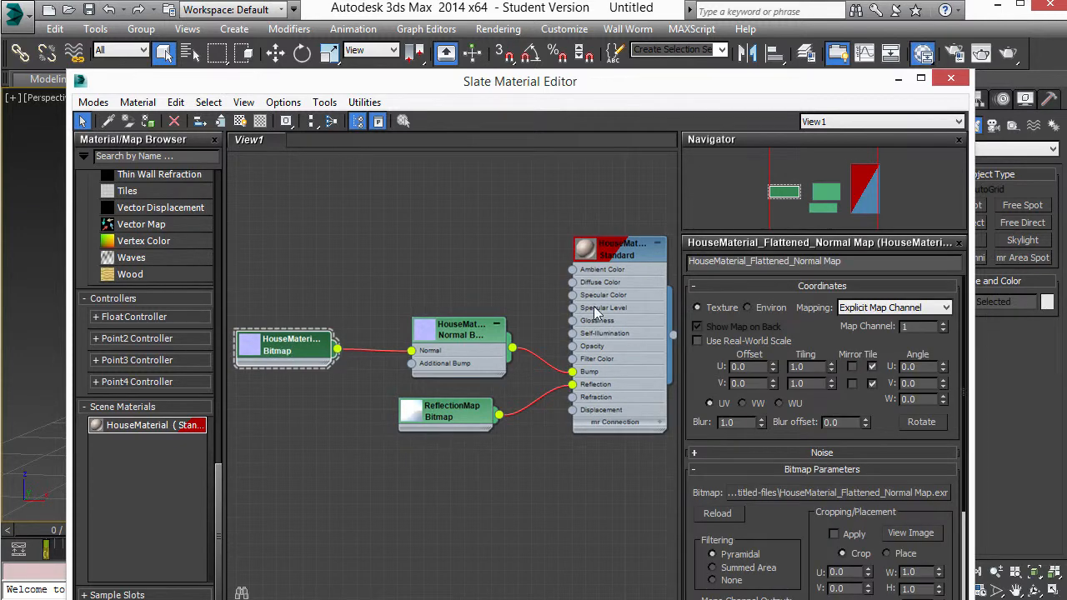
click(788, 493)
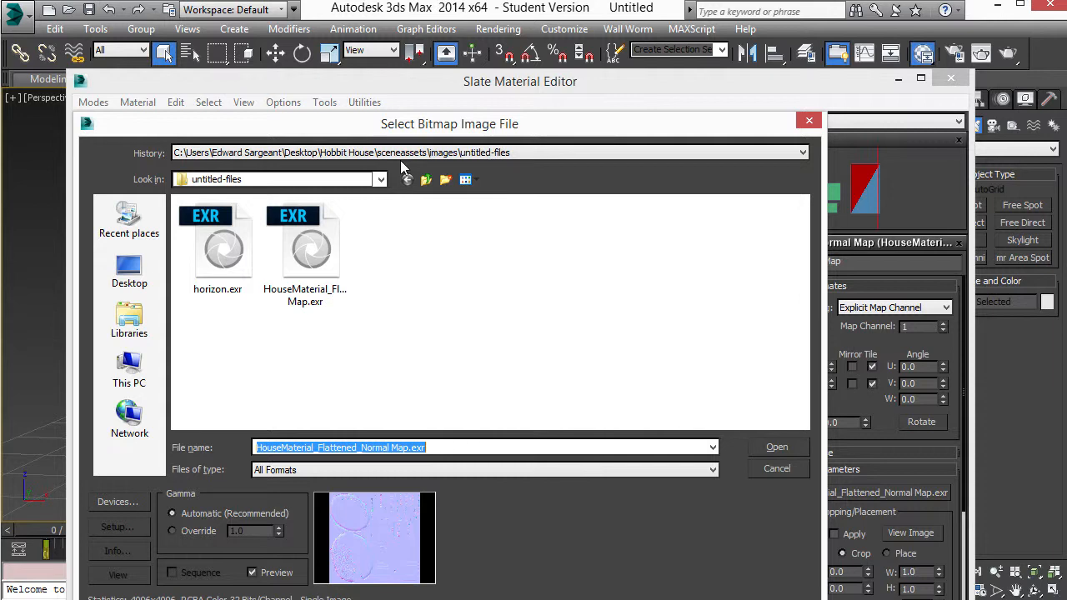
click(776, 471)
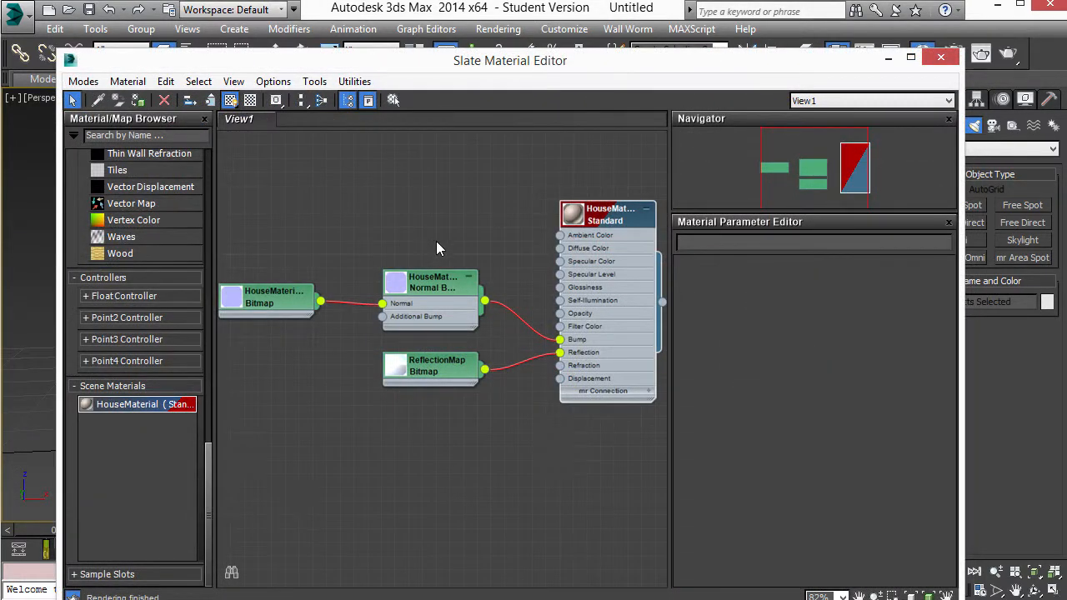
Step: Delete all of the HouseMaterial nodes from the Slate Material Editor view
scroll(434, 246, down, 3)
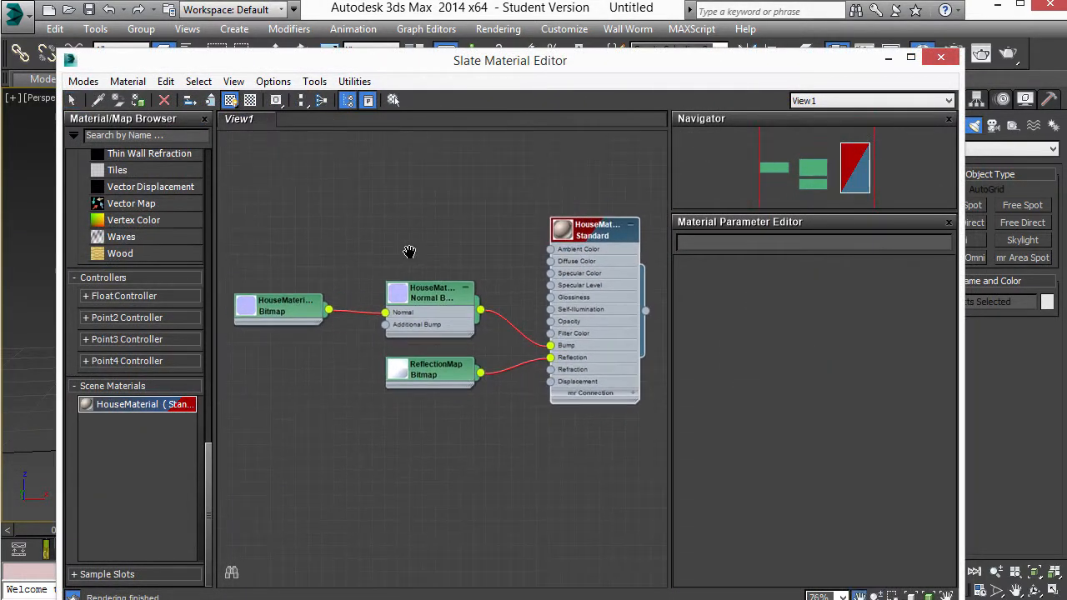
drag(280, 178, 636, 517)
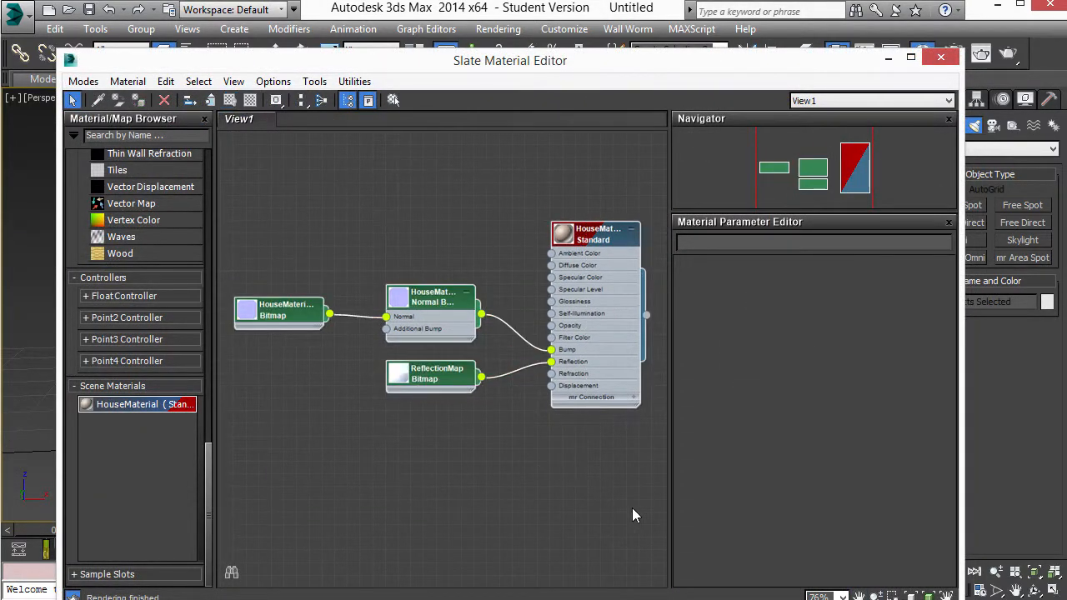
key(Delete)
Step: Add a new Standard material and set its specular level to 69 and glossiness to 60
drag(210, 522, 231, 228)
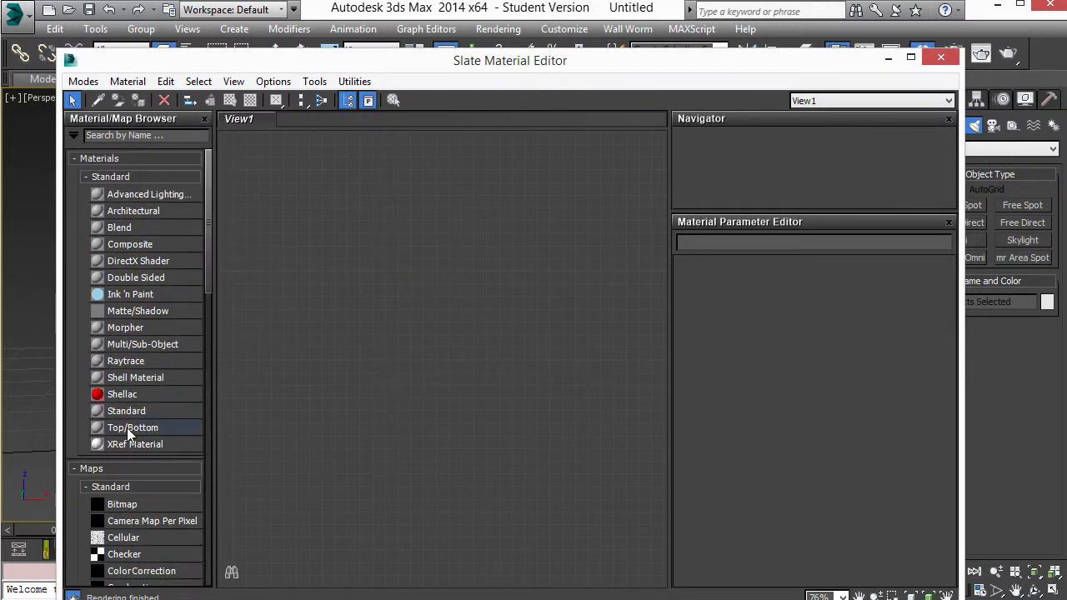
double_click(101, 413)
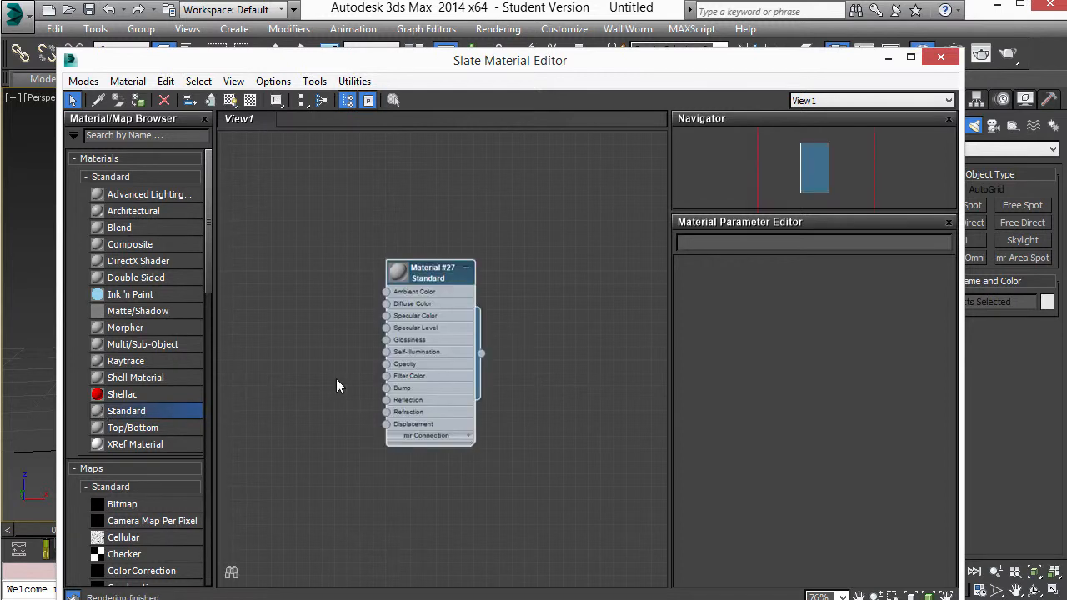
drag(429, 279, 531, 305)
scroll(534, 308, up, 3)
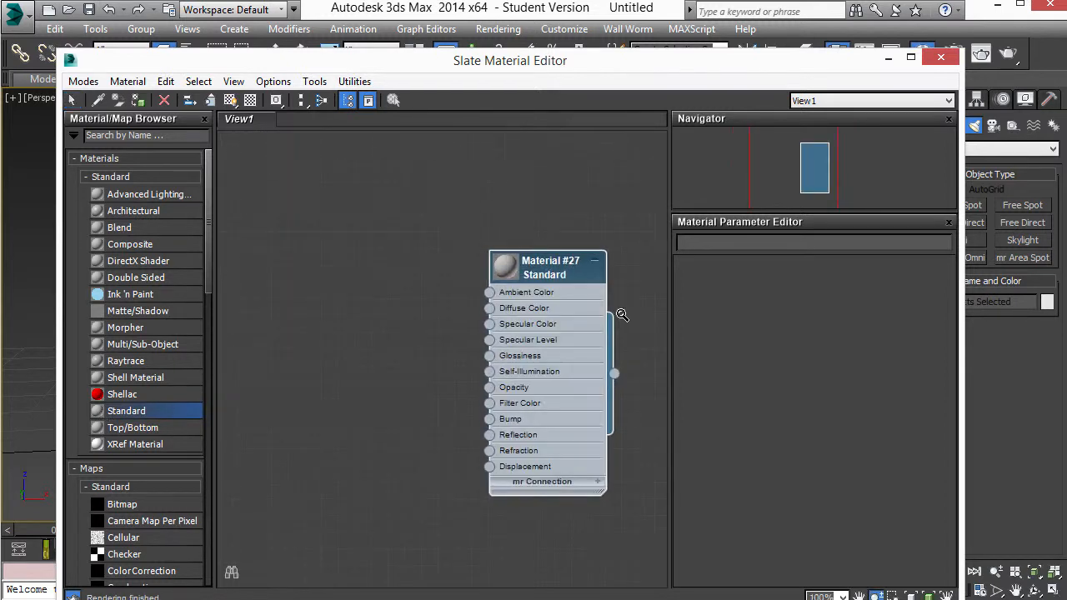
double_click(556, 260)
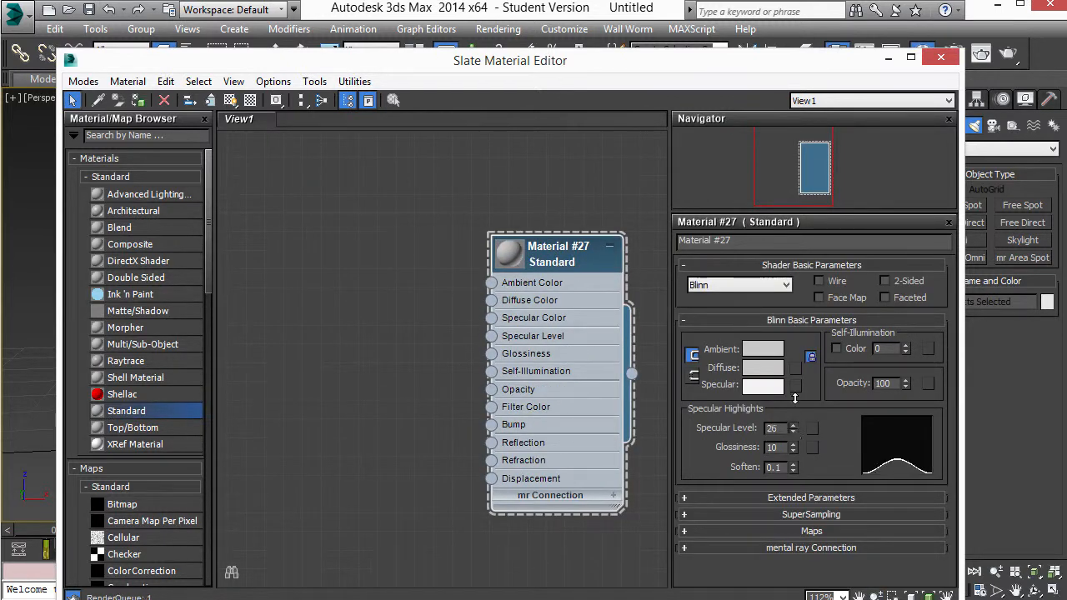
drag(800, 326, 796, 370)
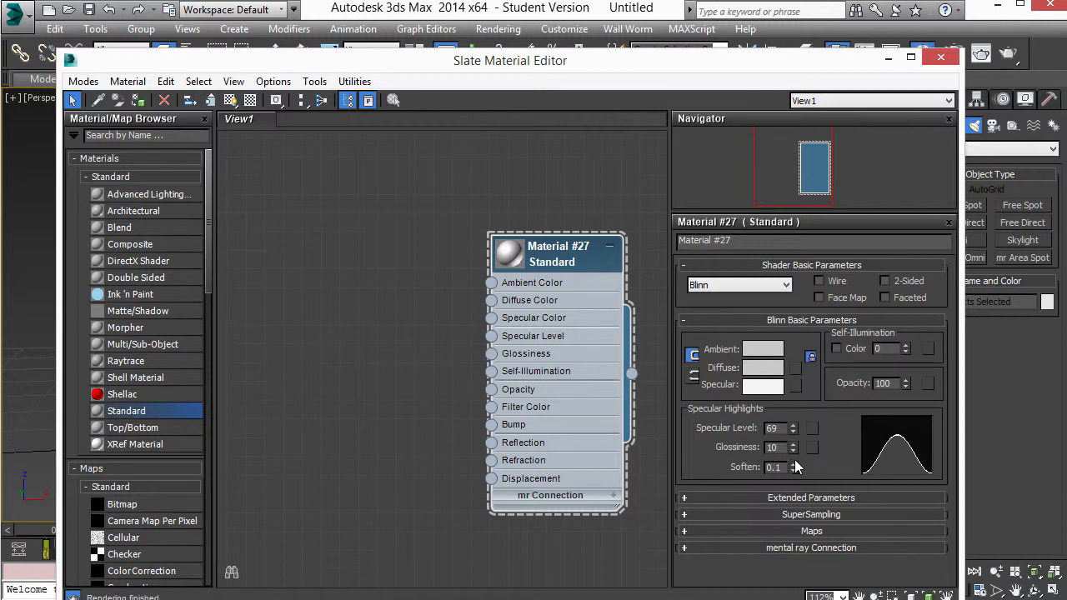
drag(793, 450, 790, 405)
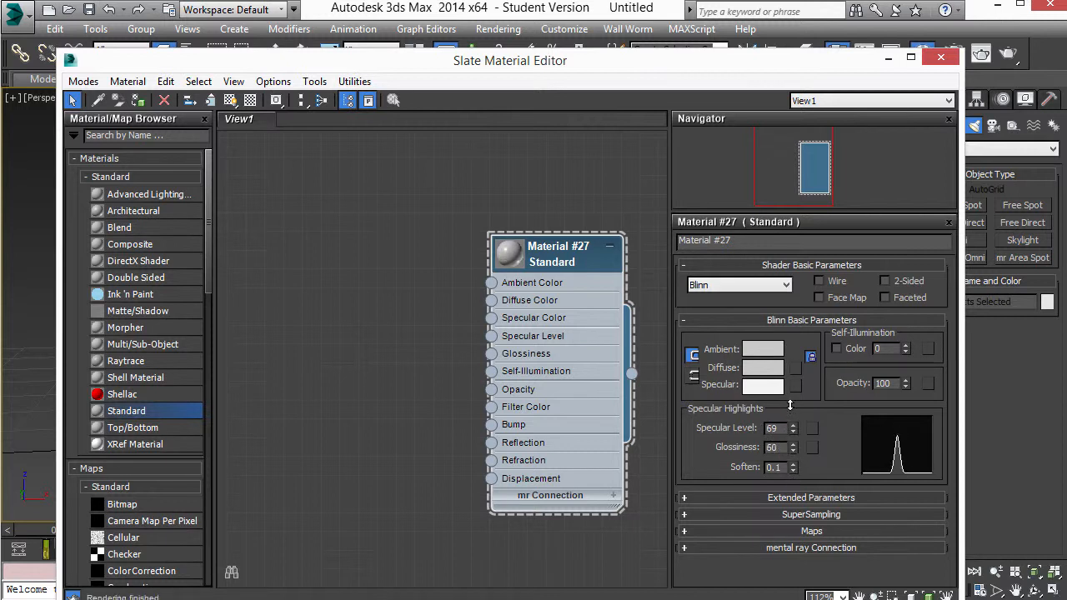
Step: Connect a Normal Bump map to the new material's Bump slot
scroll(412, 354, down, 1)
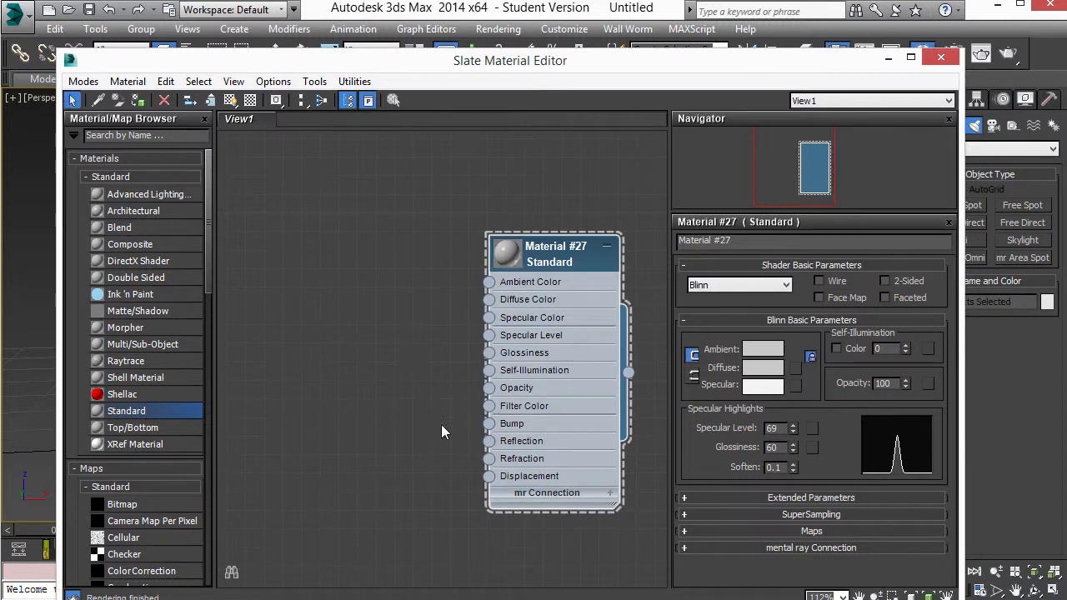
click(488, 423)
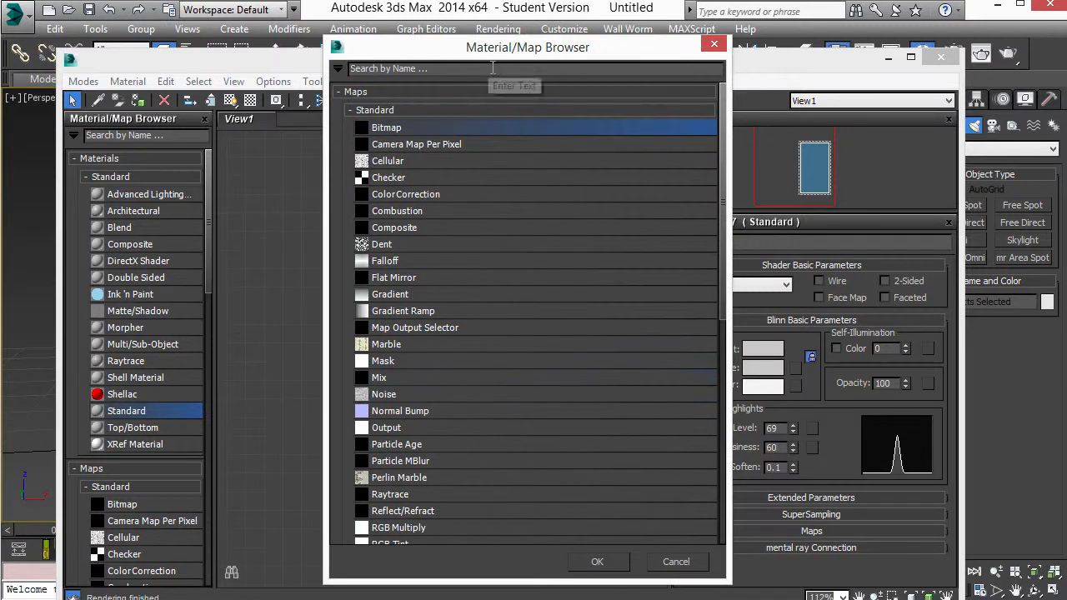
drag(498, 51, 499, 45)
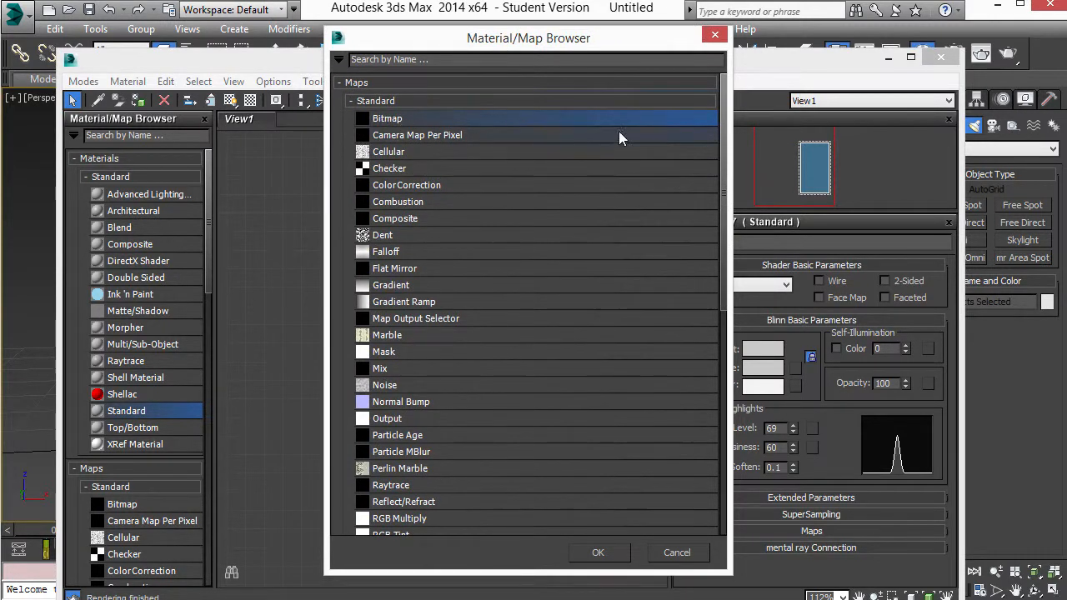
scroll(393, 305, down, 2)
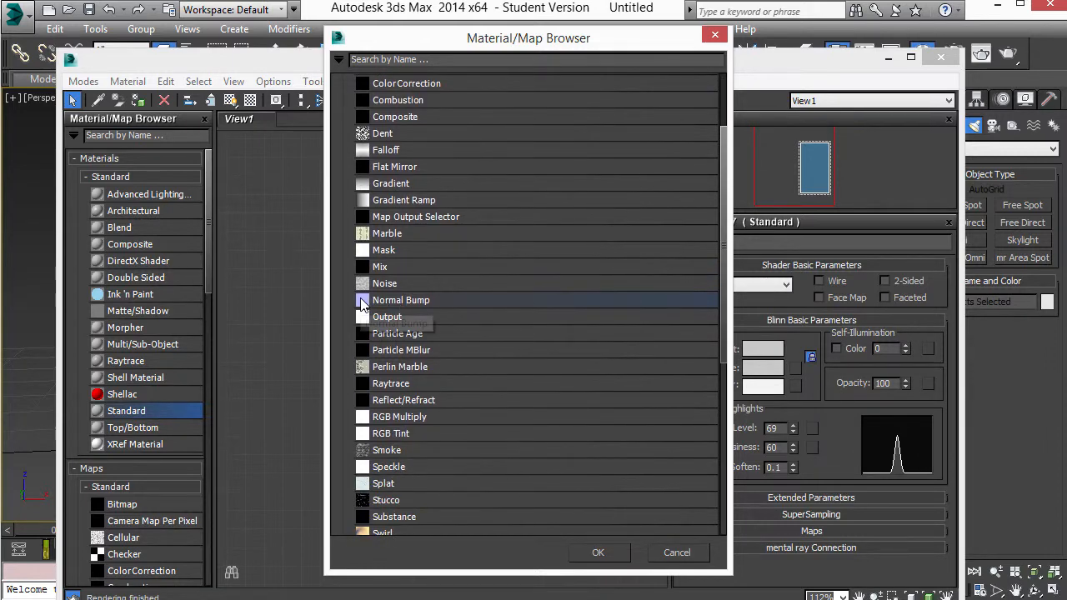
double_click(361, 298)
middle_drag(361, 306, 557, 266)
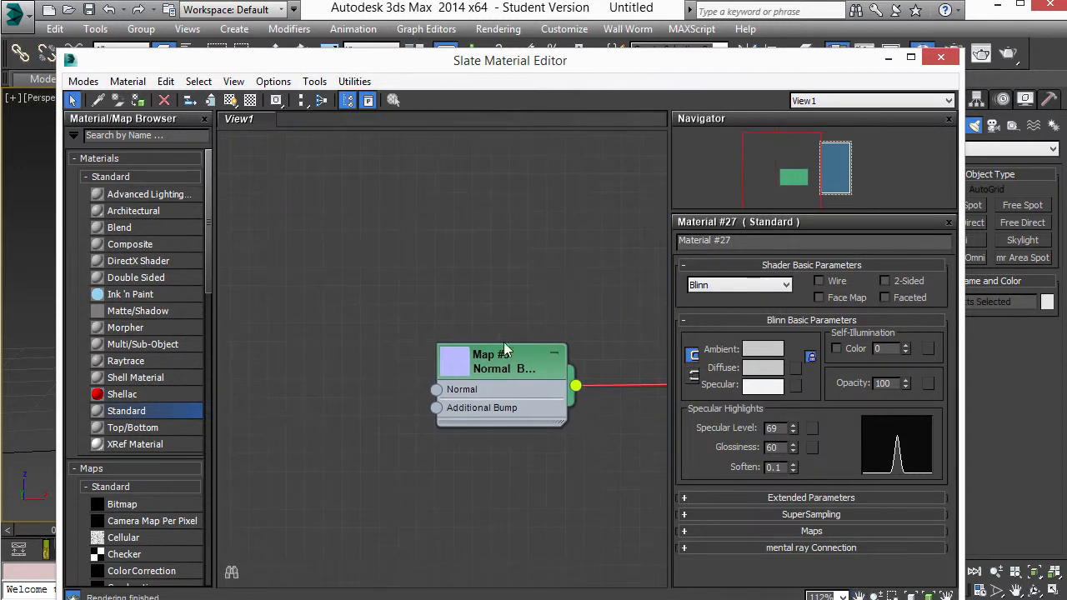
Step: Load houseNormal.exr as a Bitmap into the Normal Bump map's Normal input, accepting the default OpenEXR configuration
click(434, 389)
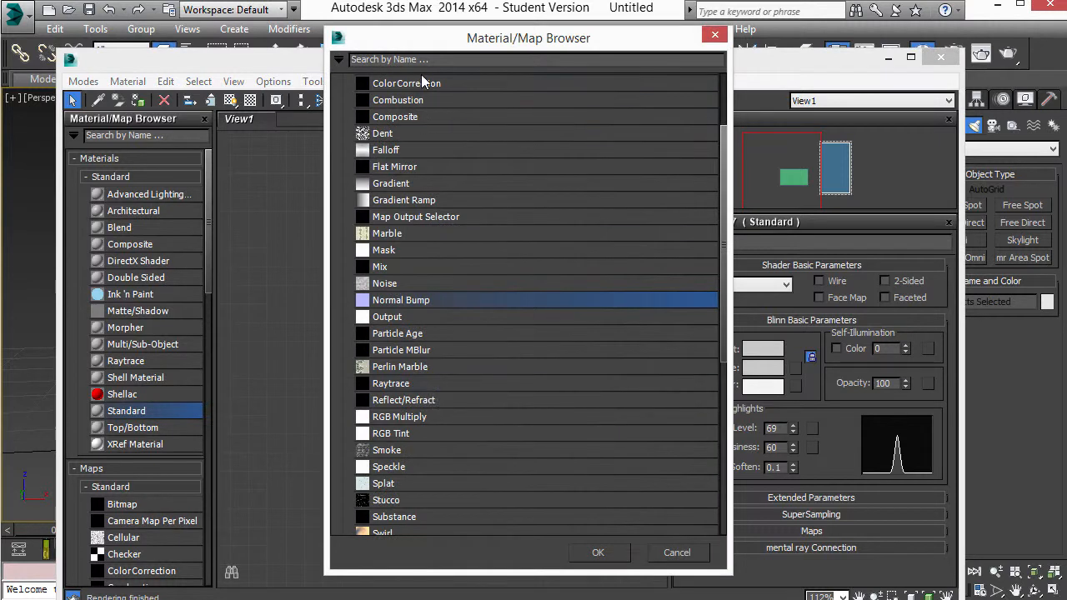
drag(561, 54, 536, 67)
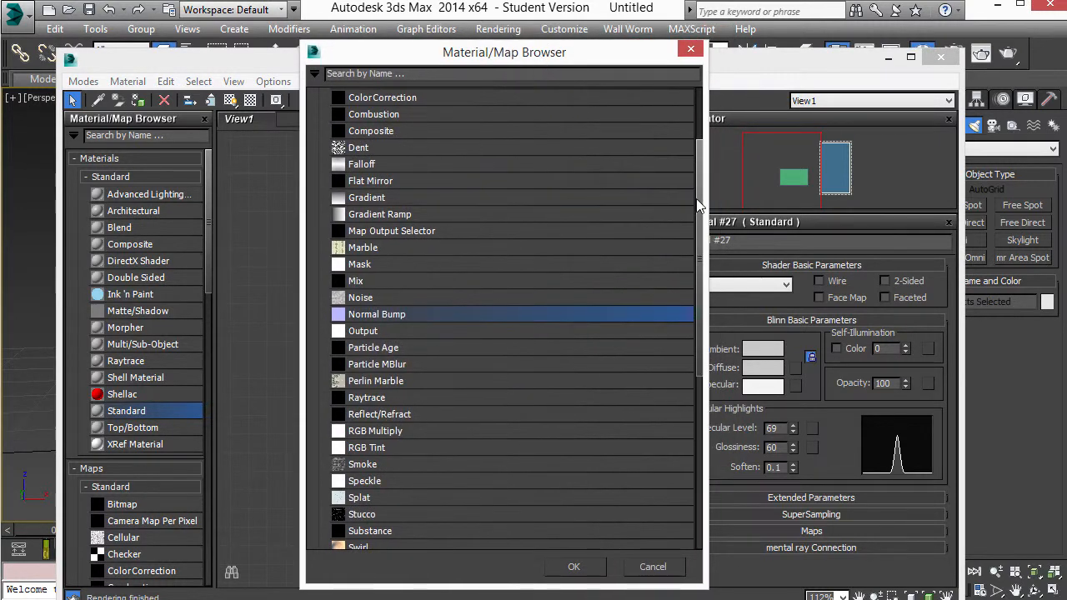
drag(699, 206, 695, 131)
double_click(359, 132)
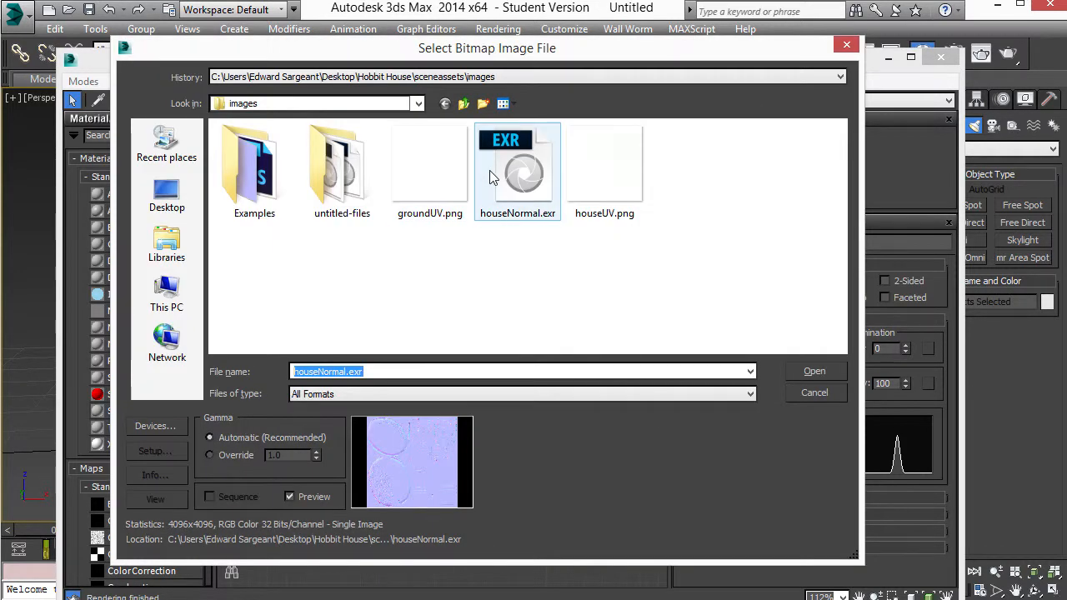
click(500, 166)
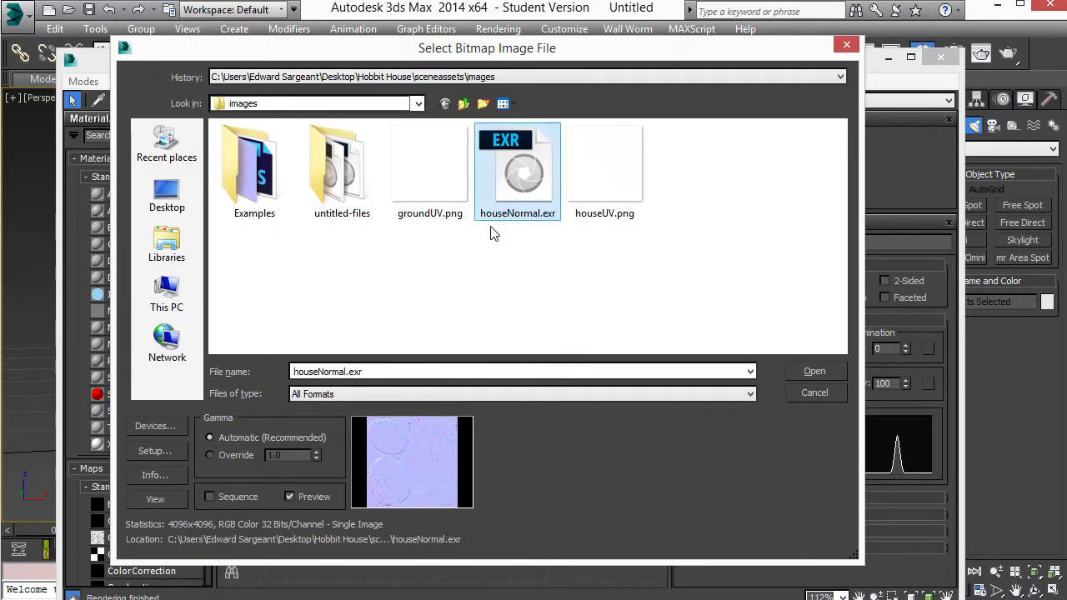
click(812, 372)
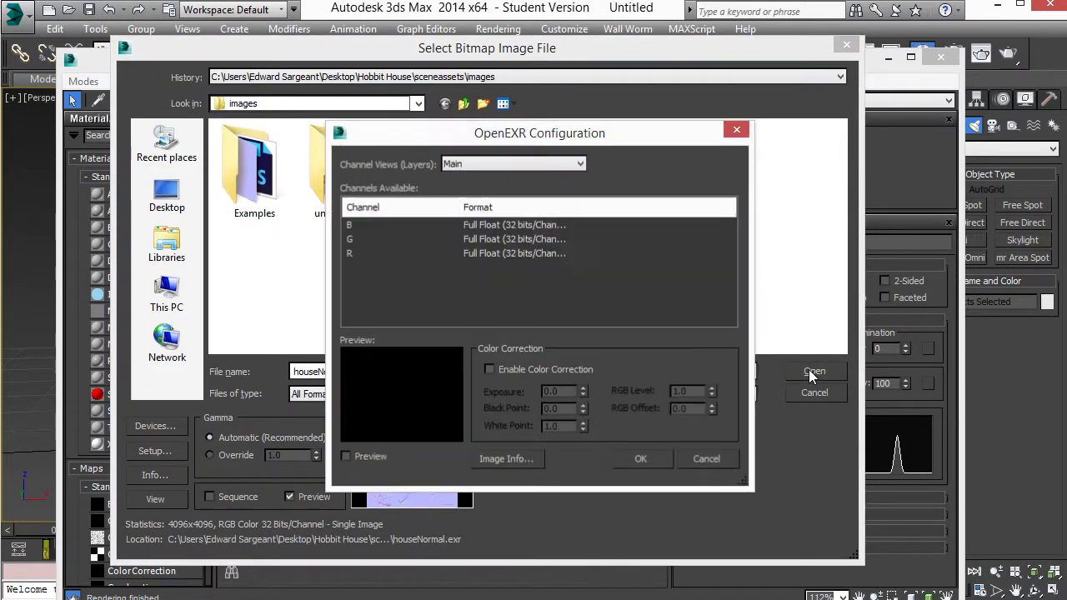
click(642, 459)
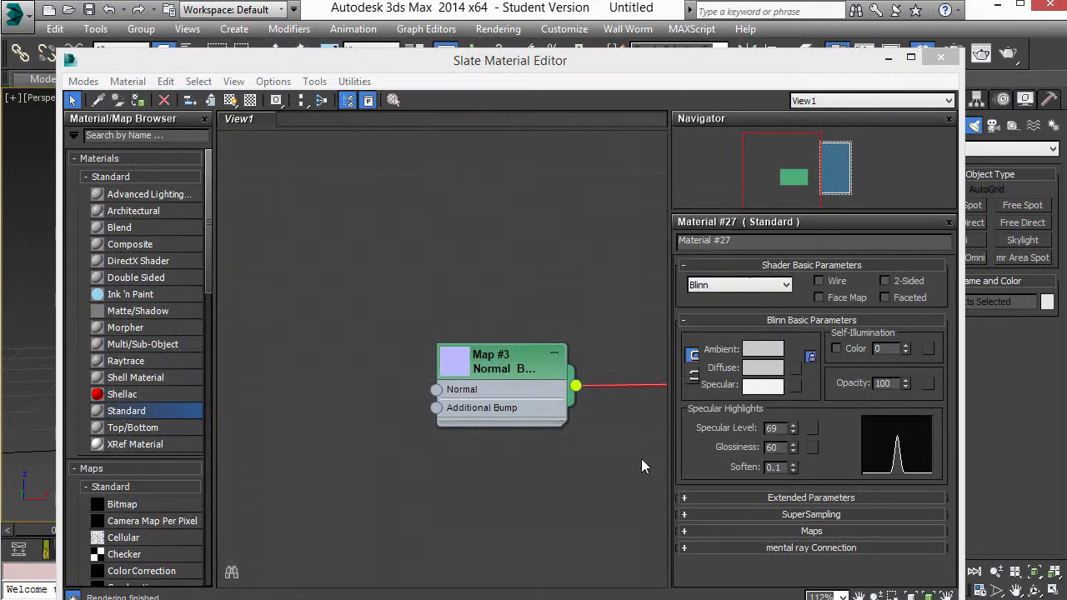
Step: Open the Normal Bump map's parameters to check its assigned bitmap, channel direction and method
scroll(535, 280, down, 2)
middle_drag(416, 250, 443, 279)
scroll(422, 297, down, 1)
drag(566, 59, 567, 28)
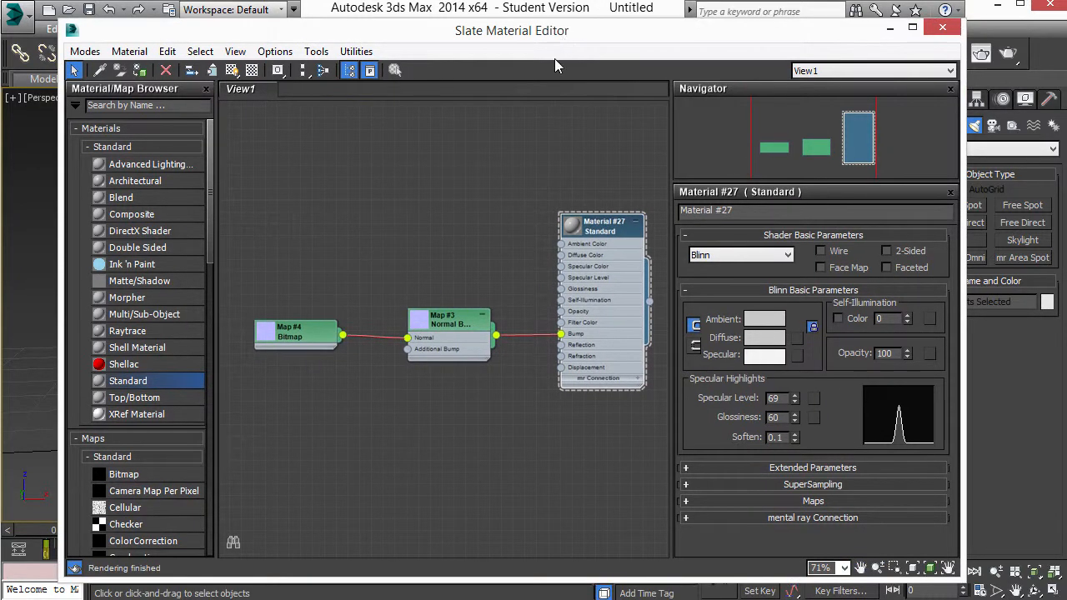
middle_drag(476, 222, 469, 242)
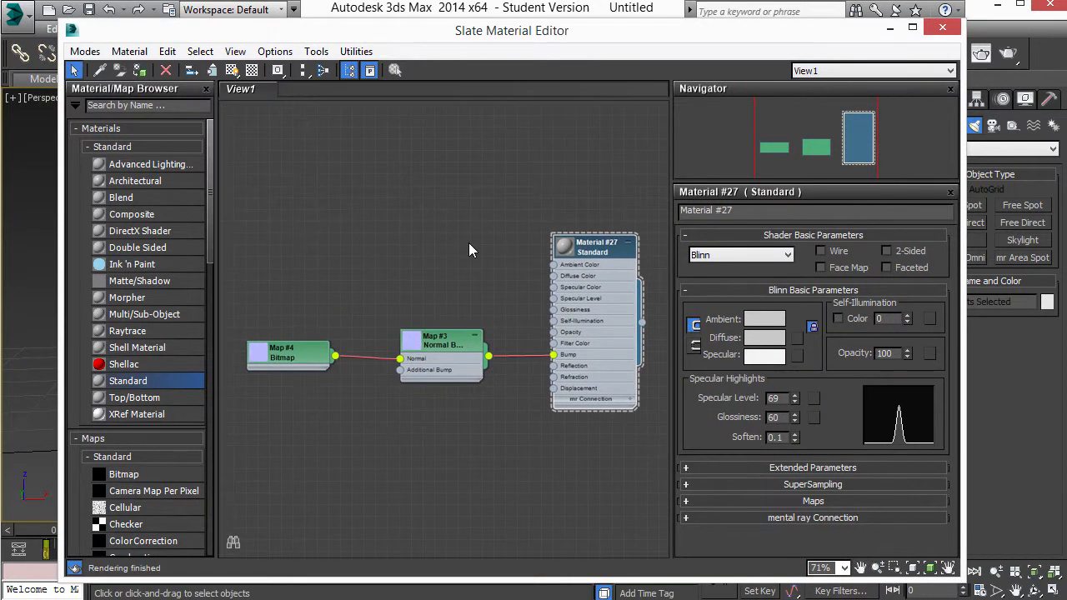
double_click(442, 342)
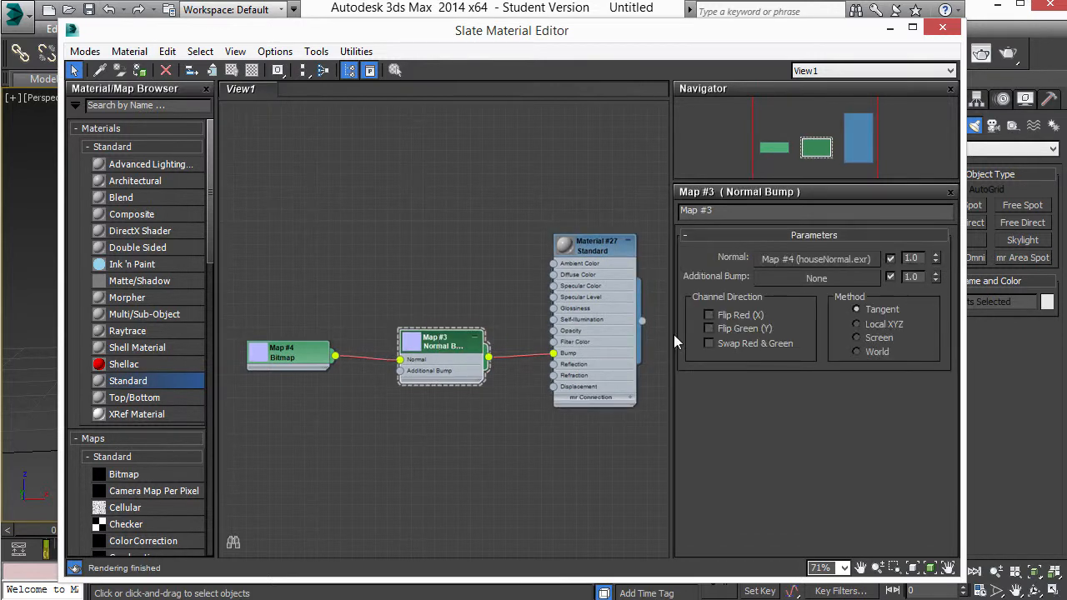
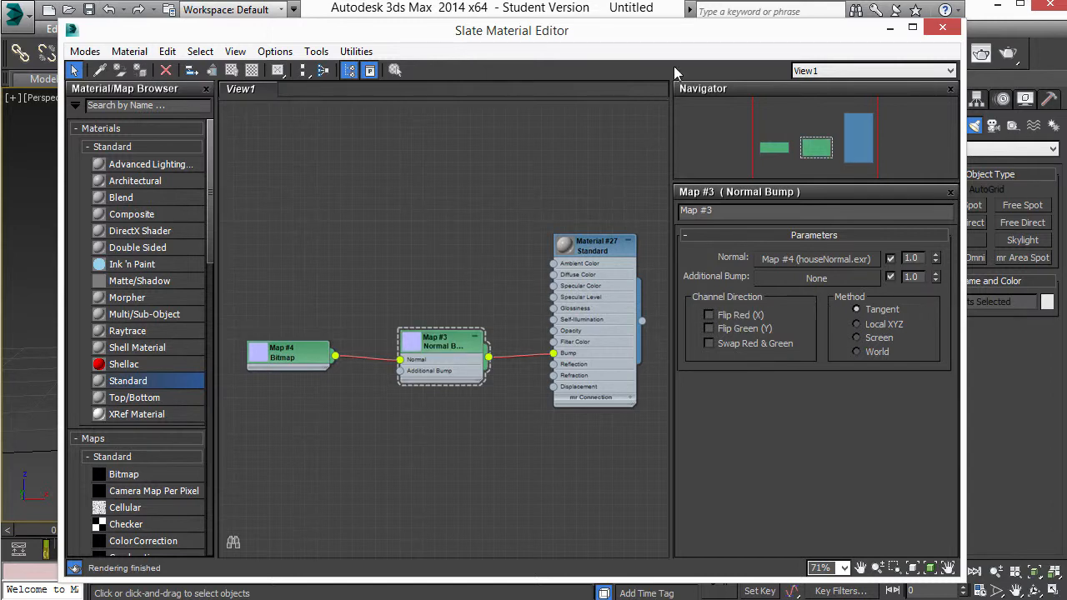
Step: Assign the new material to the selected house meshes with shaded display in the viewport, and close the material editor
drag(683, 34, 653, 493)
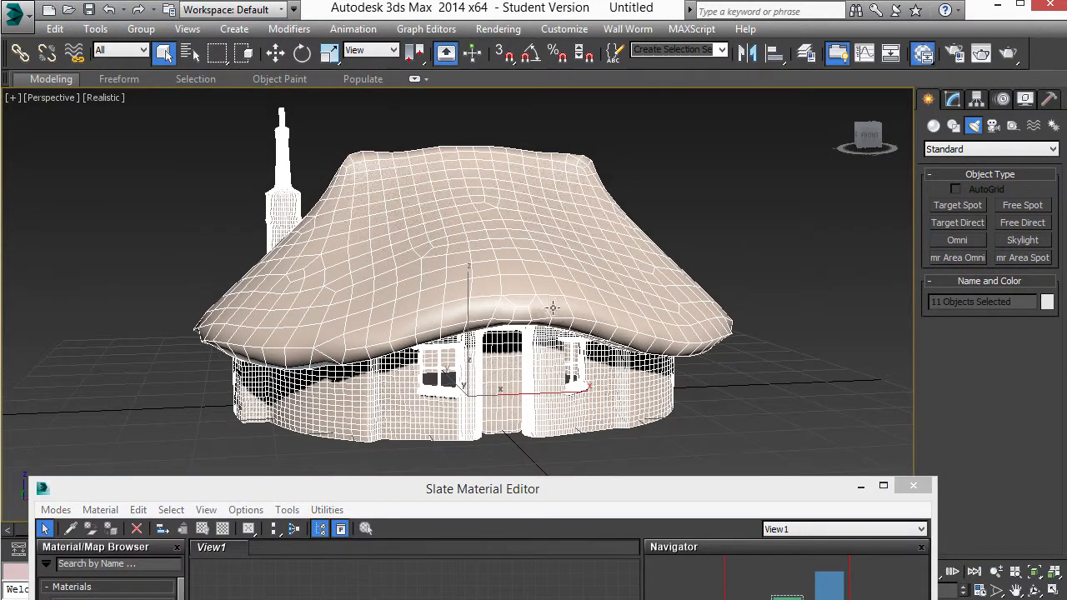
drag(519, 489, 588, 202)
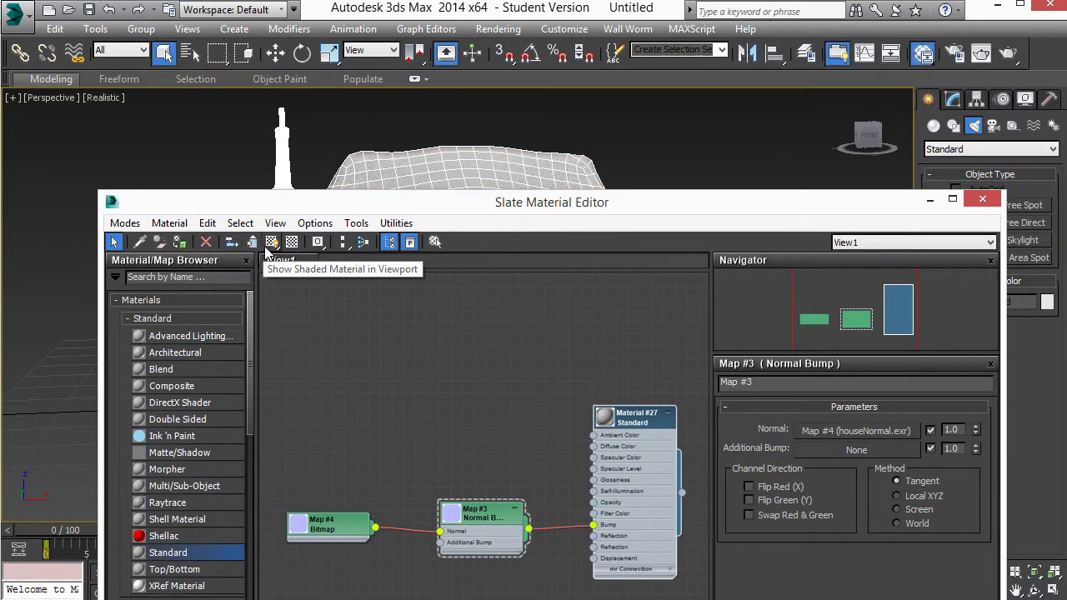
click(272, 243)
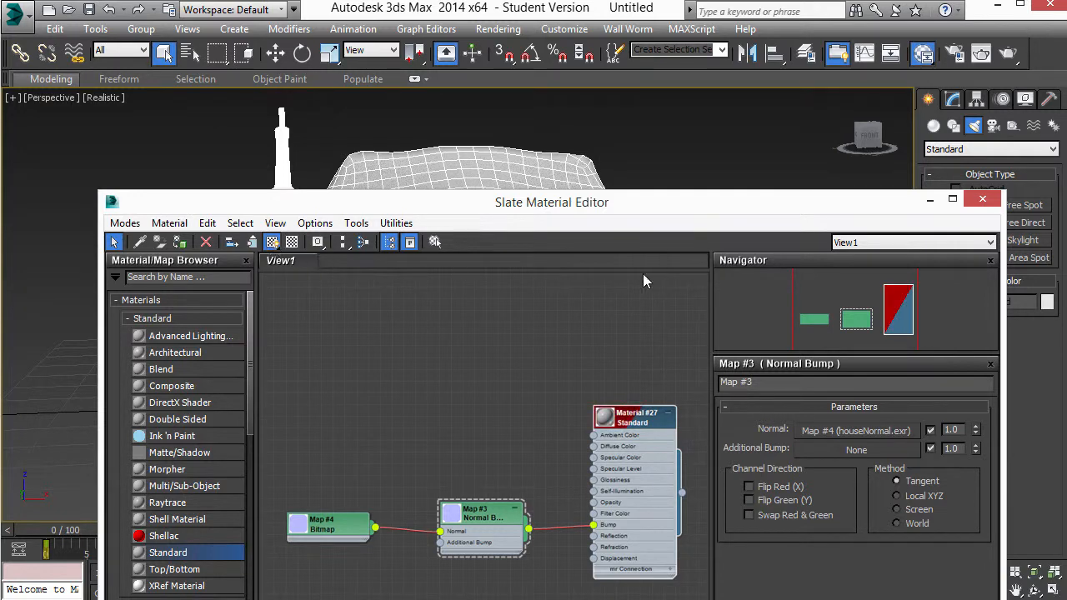
click(982, 200)
Step: Set the Perspective viewport's material display to realistic materials with maps
click(57, 100)
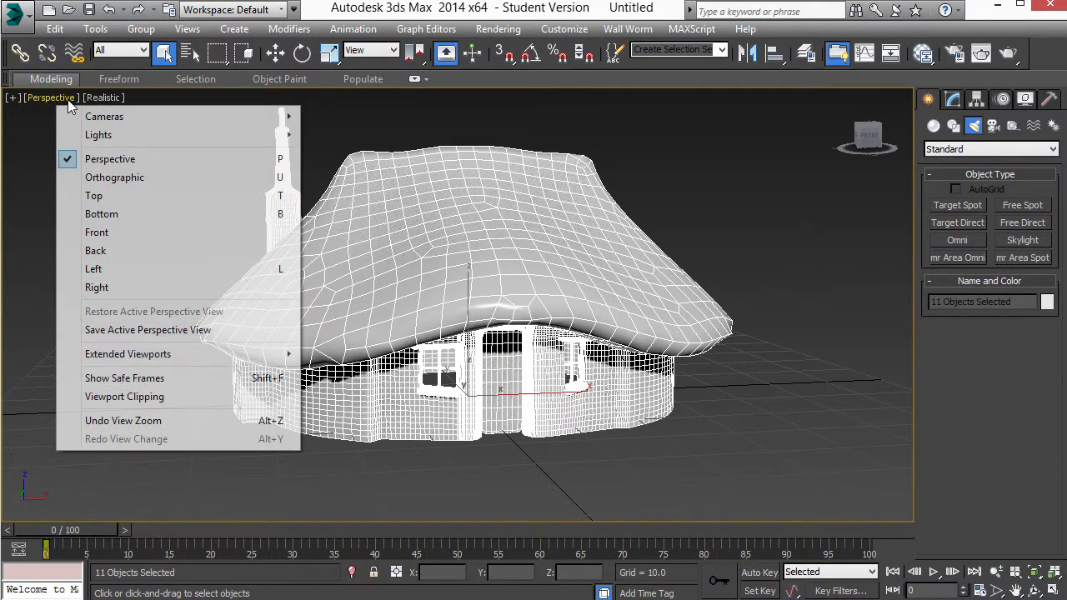
click(106, 99)
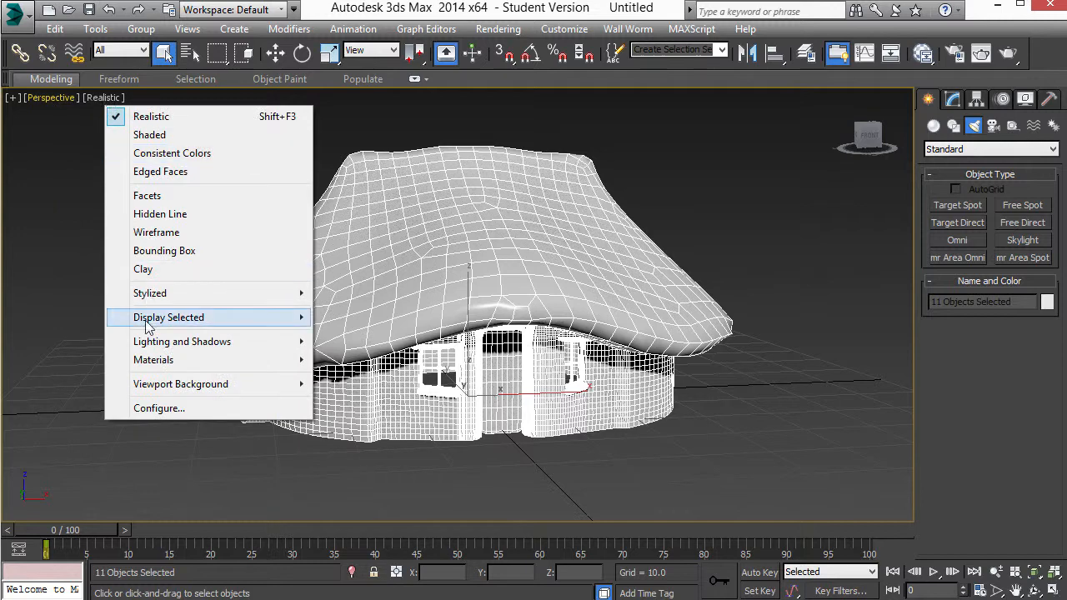
mouse_move(143, 359)
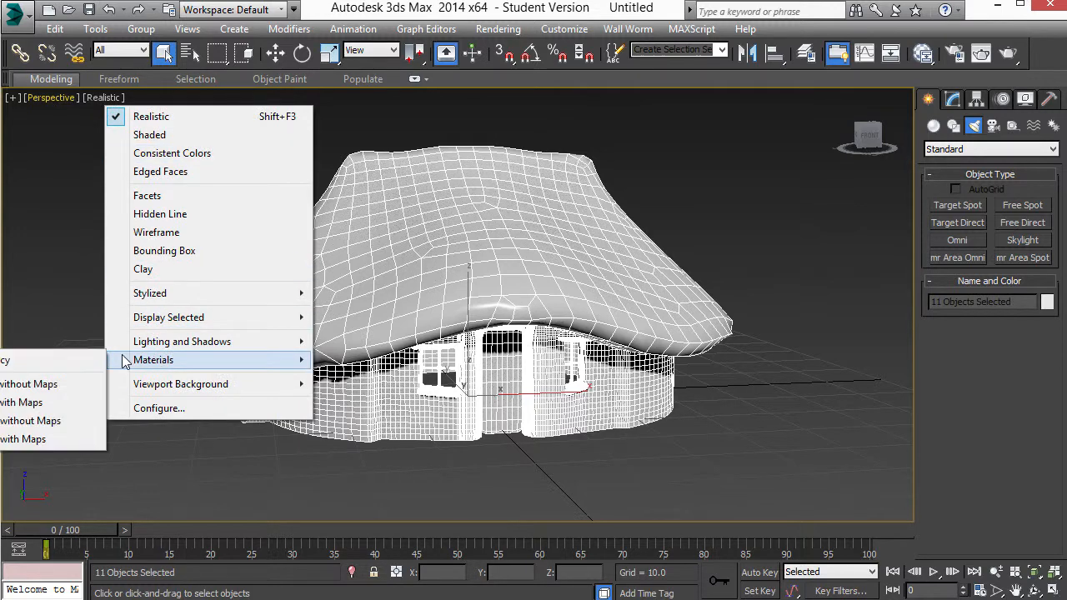
click(10, 442)
Step: Deselect the house meshes and examine the roof and wall surfaces from several angles
alt+middle_drag(284, 307, 299, 307)
scroll(299, 307, up, 2)
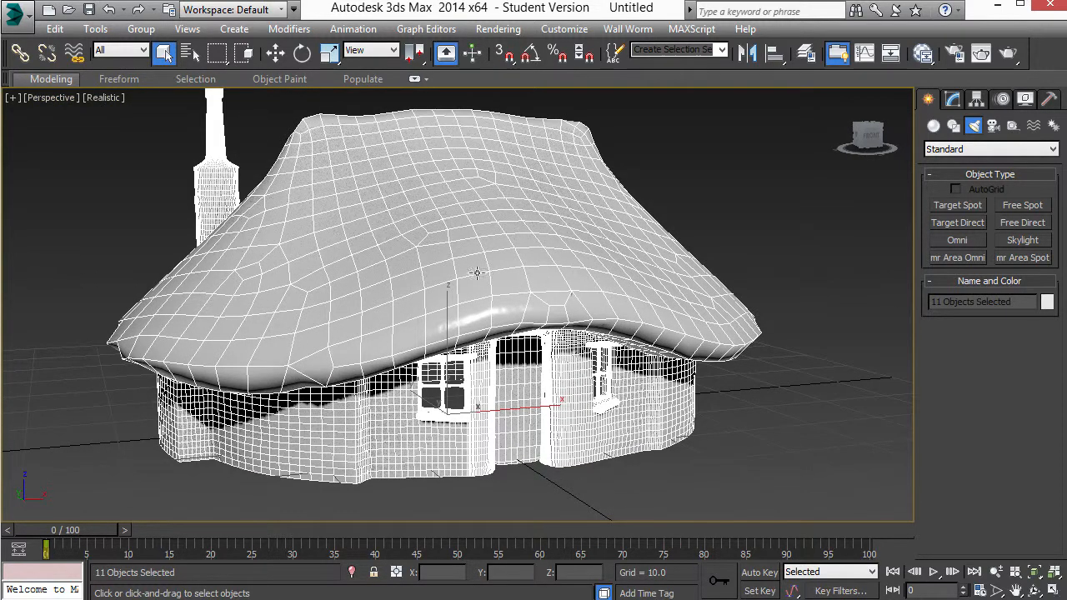
click(724, 190)
alt+middle_drag(542, 260, 564, 142)
scroll(535, 263, up, 4)
alt+middle_drag(548, 222, 508, 382)
scroll(510, 377, down, 3)
scroll(509, 382, up, 2)
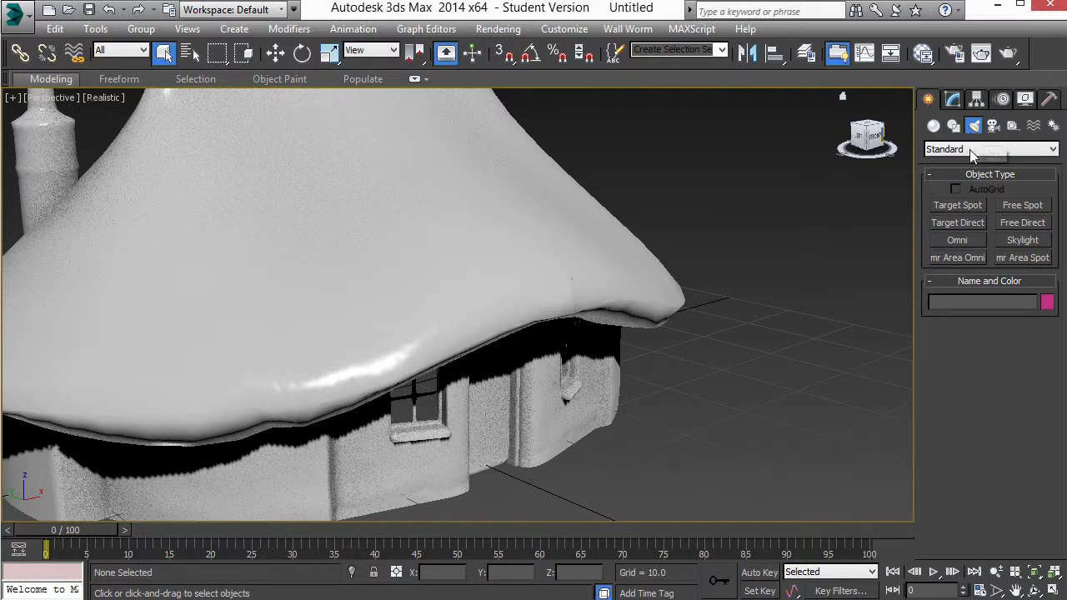
Step: Create a standard Omni light beside the house and raise it to about X 16.4, Y -37.1, Z 23.0
click(958, 240)
click(689, 471)
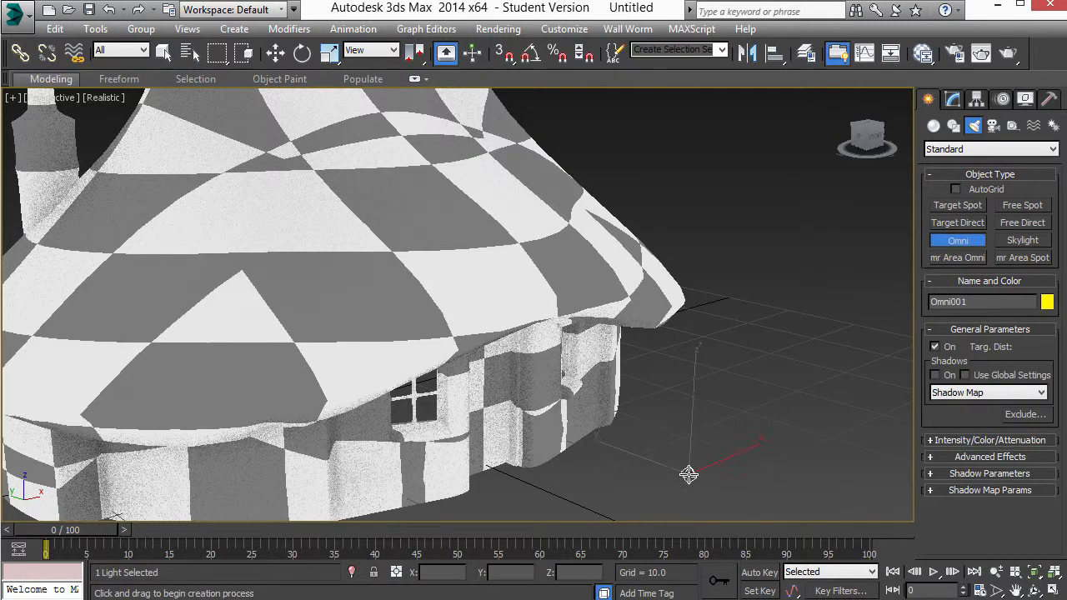
key(w)
drag(693, 376, 635, 150)
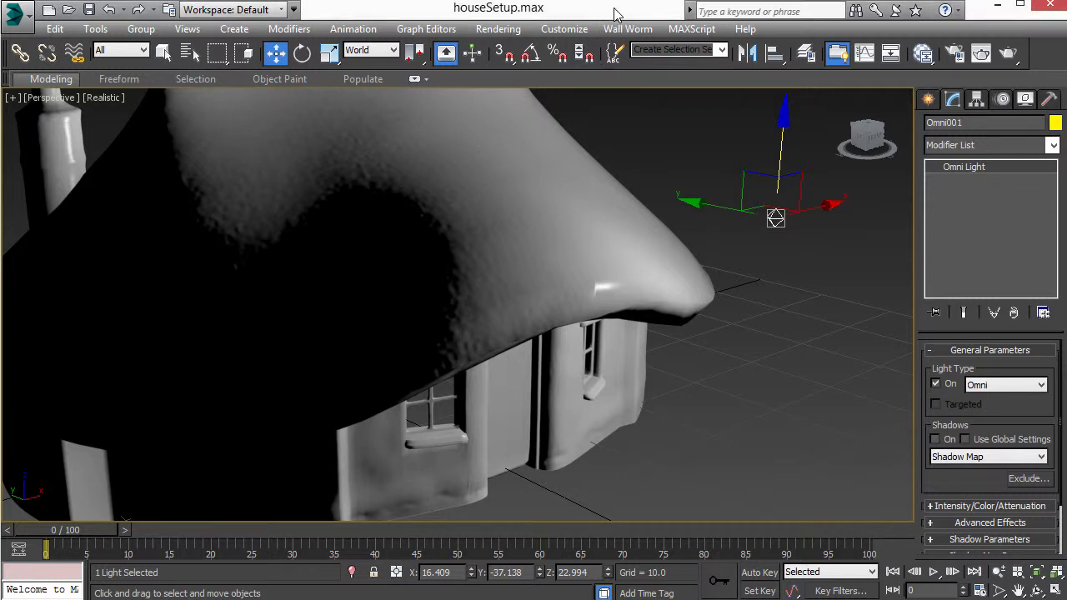
Step: Set the bump amount of the house material to 100 and close the material editor
key(m)
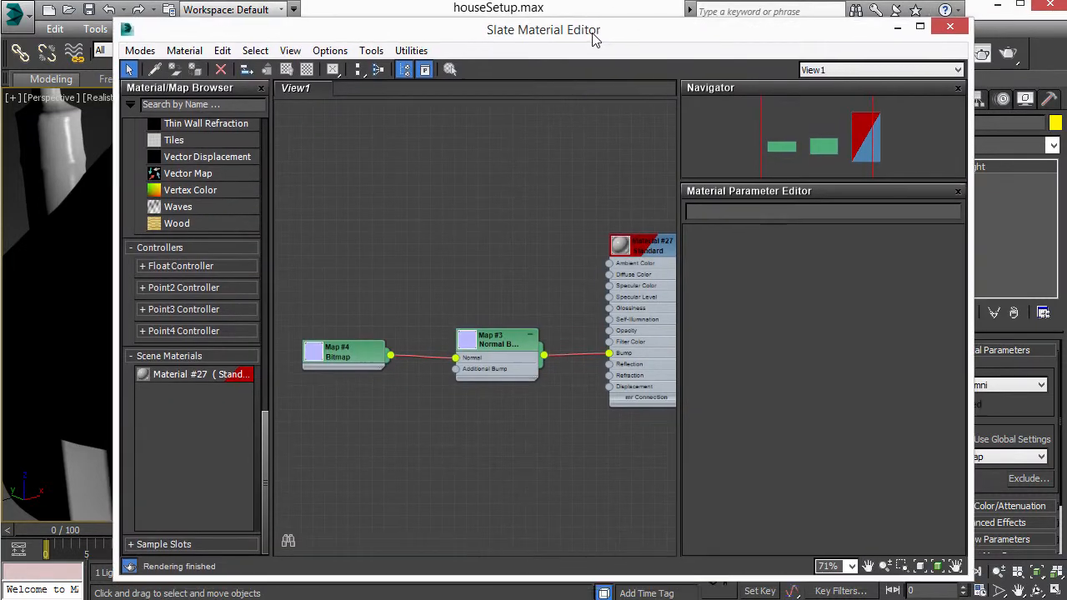
middle_drag(536, 217, 501, 216)
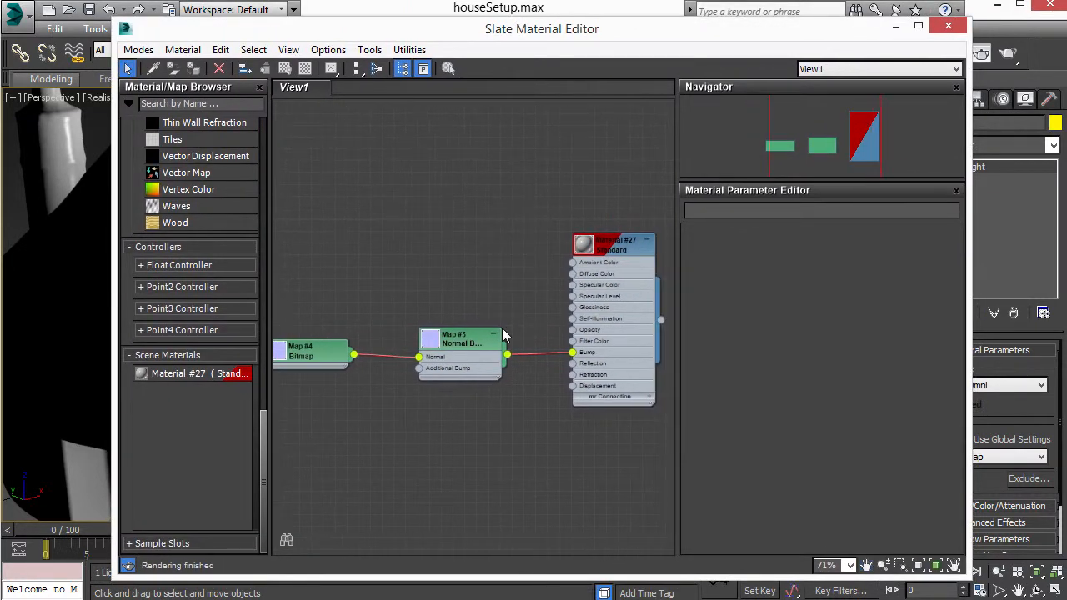
double_click(607, 255)
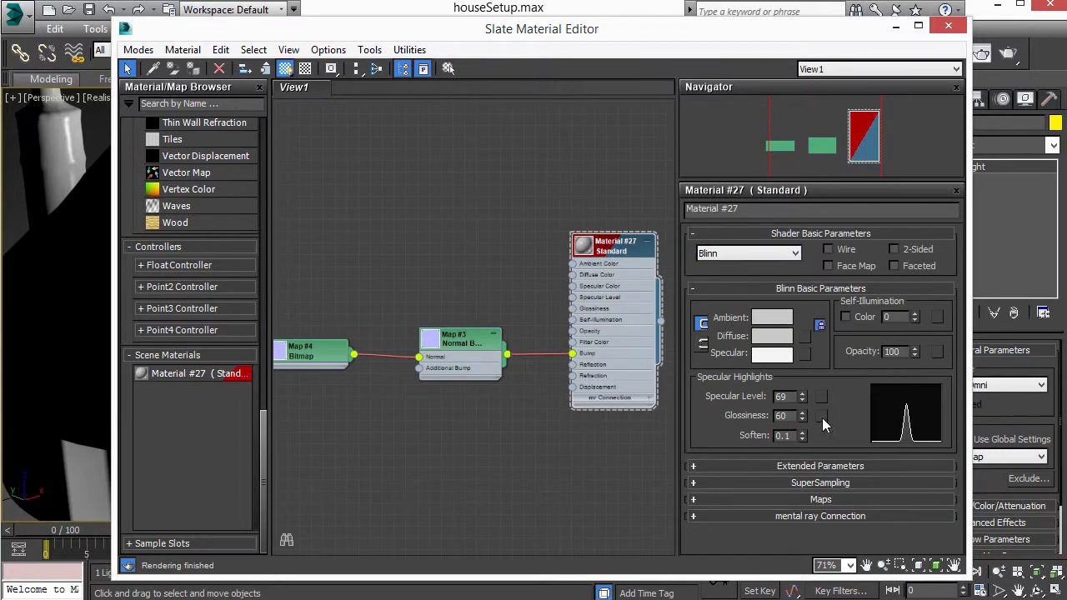
click(819, 499)
scroll(950, 437, down, 1)
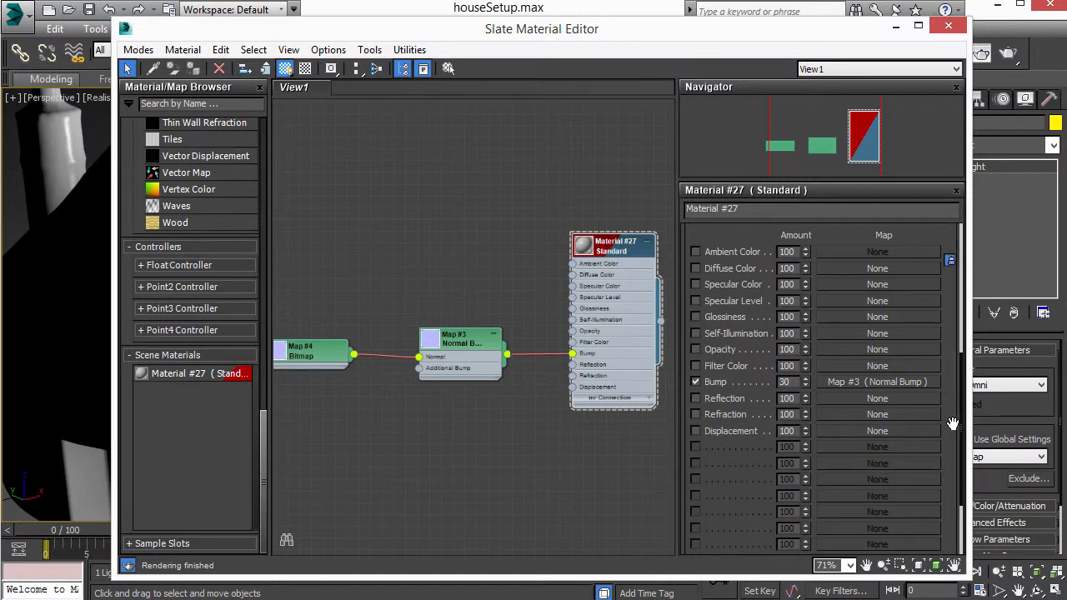
double_click(786, 380)
text(100)
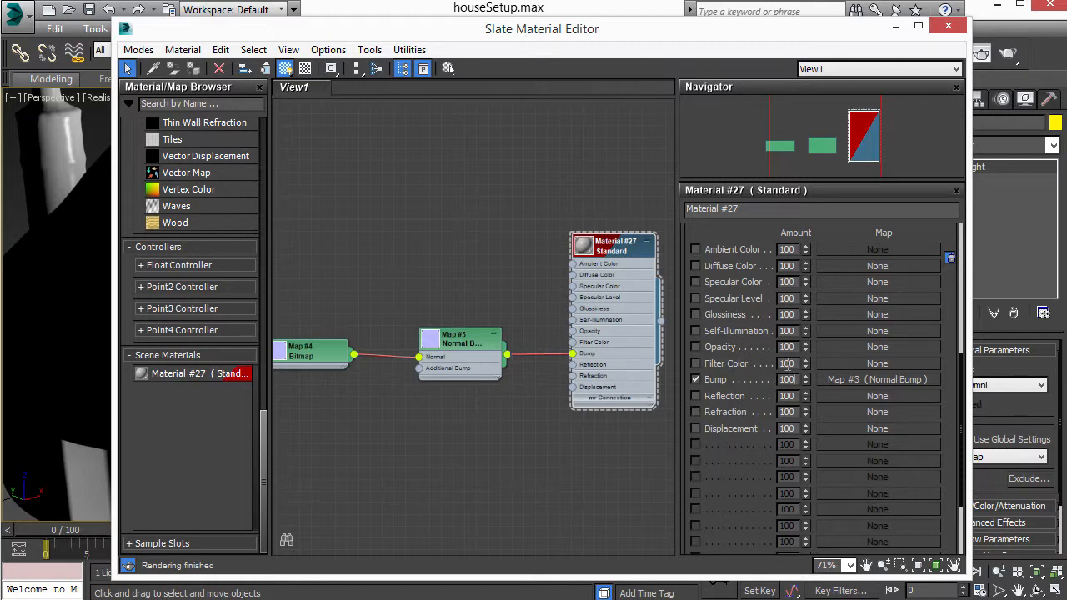
key(Return)
click(948, 27)
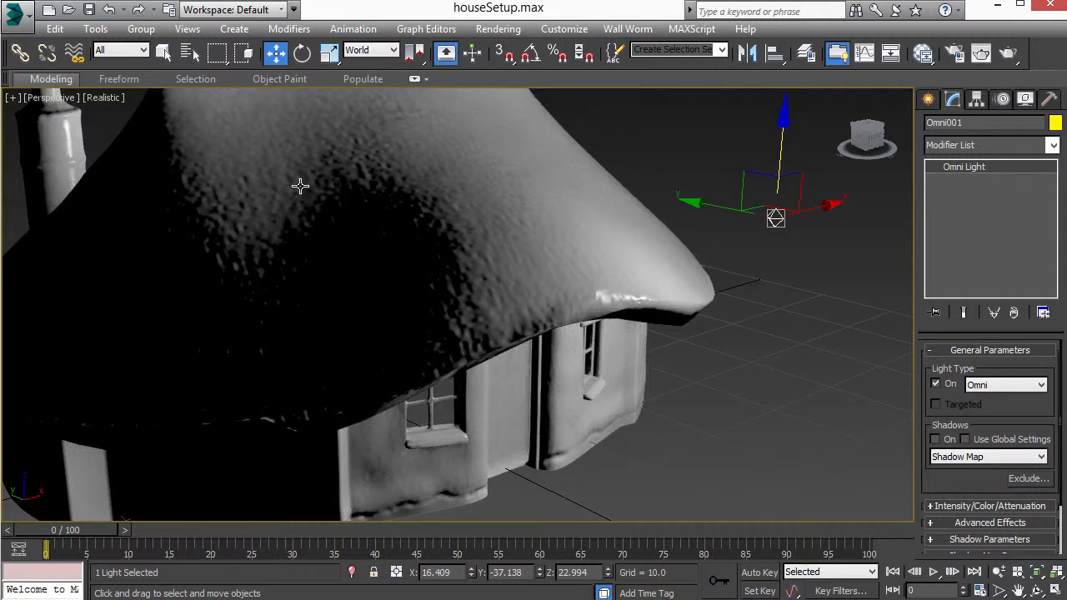
Step: Set the viewport's maximum display resolution to 2048 pixels for baked procedural maps, texture maps and the background/environment
click(107, 96)
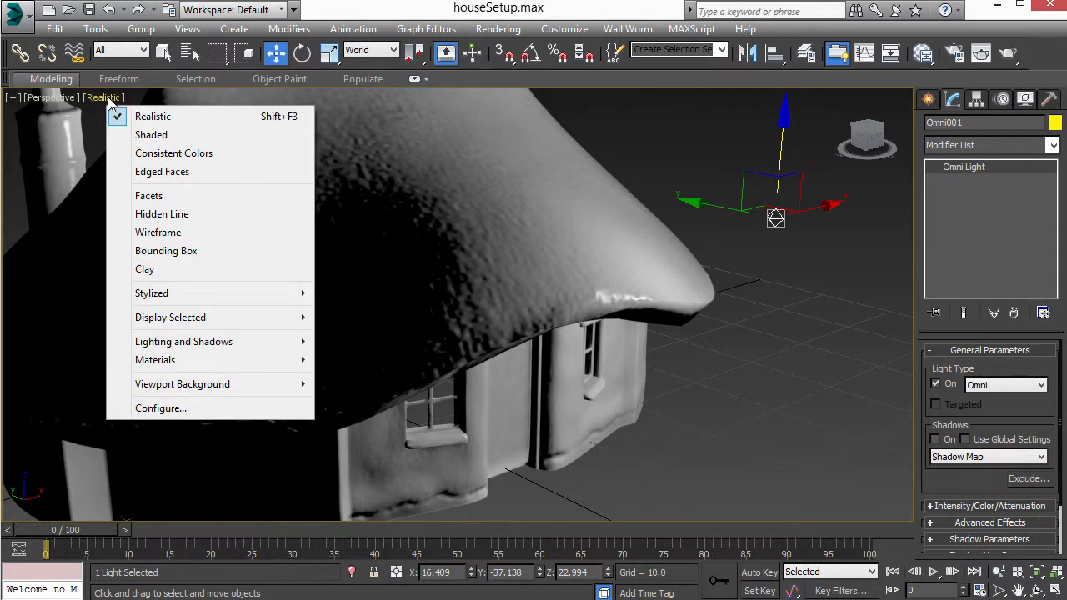
click(168, 409)
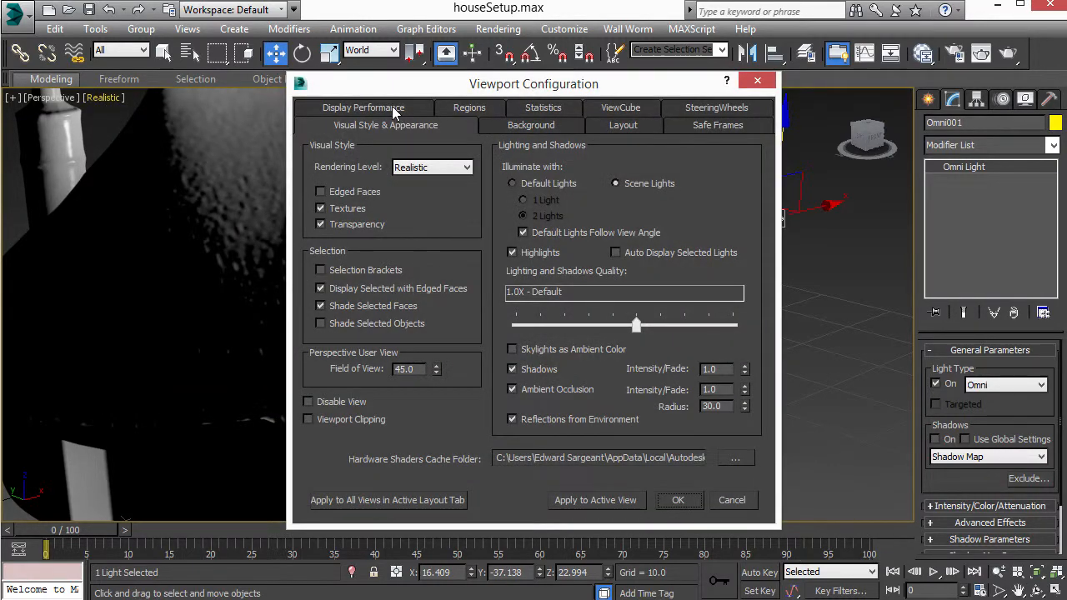
click(395, 111)
drag(647, 226, 589, 231)
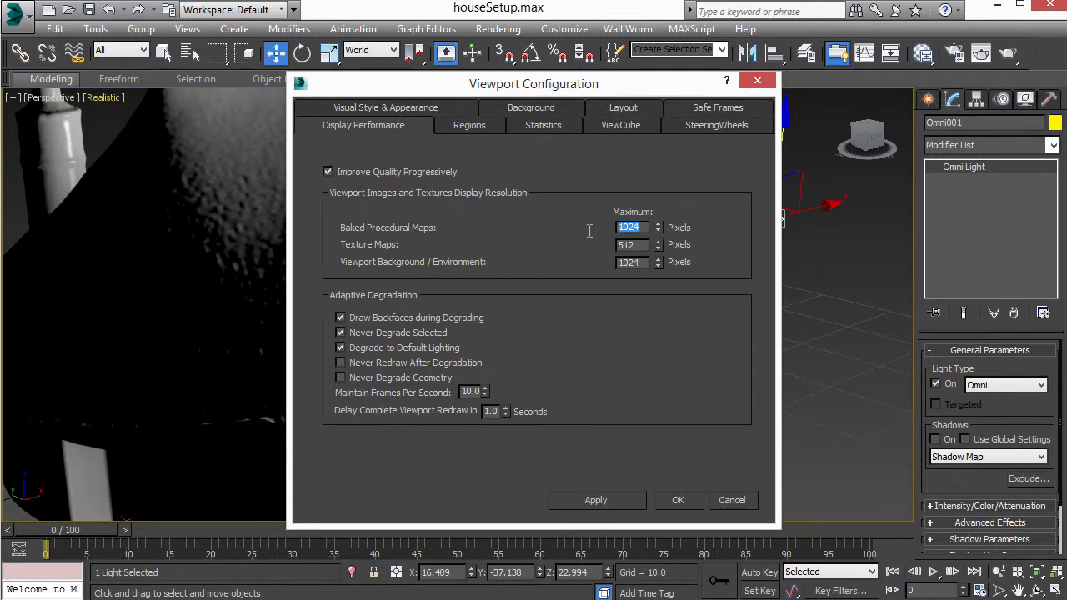
text(2048)
key(Tab)
drag(631, 245, 616, 244)
text(2048)
drag(639, 262, 594, 265)
text(2048)
click(593, 501)
click(680, 500)
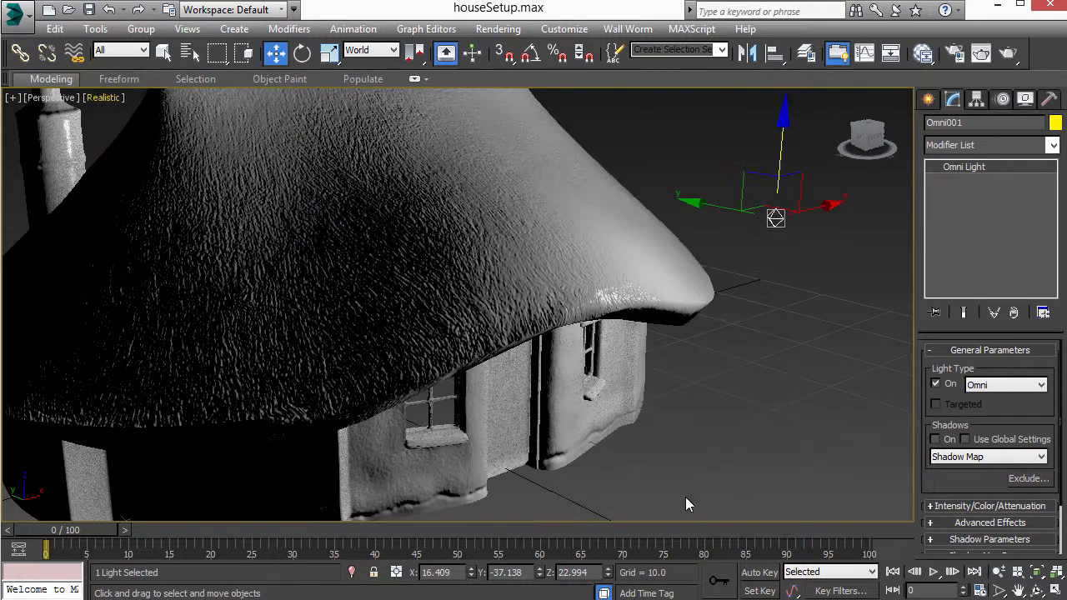
Step: Examine the normal-mapped roof and wall detail of the house from several angles
alt+middle_drag(754, 294, 699, 305)
drag(822, 250, 707, 248)
alt+middle_drag(595, 293, 671, 286)
drag(713, 131, 705, 98)
mouse_move(705, 98)
alt+middle_down()
mouse_move(581, 252)
mouse_move(486, 234)
mouse_move(557, 188)
mouse_move(606, 260)
mouse_move(608, 244)
mouse_move(584, 237)
mouse_move(548, 283)
mouse_move(494, 288)
mouse_move(495, 273)
alt+middle_up()
scroll(476, 286, up, 2)
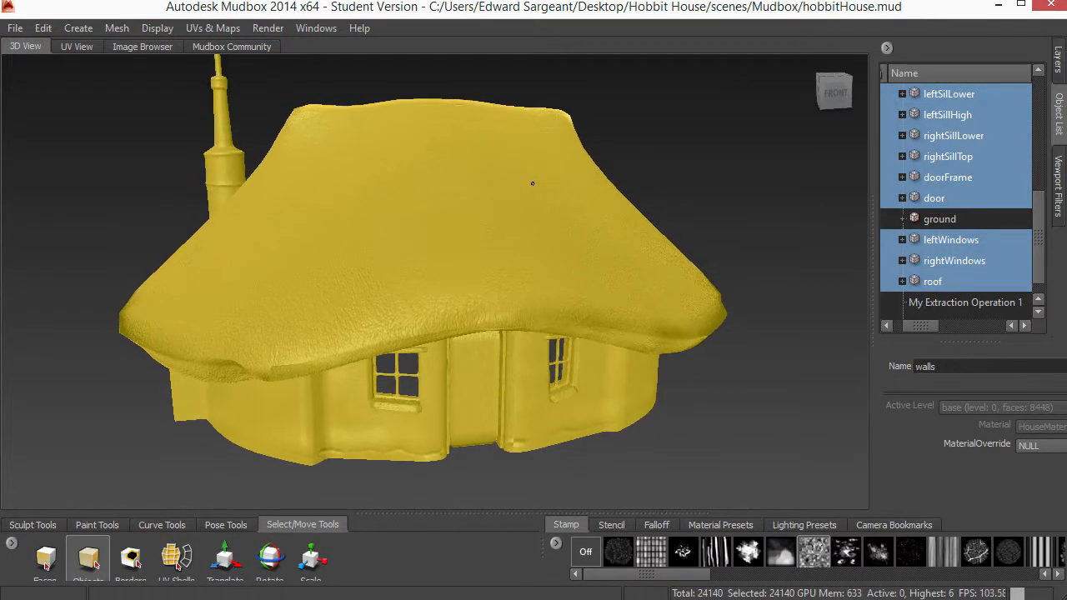
Step: Switch to Mudbox and hide all the house meshes: roof, windows, door, door frame, sills, chimney and walls
alt+middle_drag(638, 146, 639, 145)
mouse_move(1038, 264)
mouse_down()
mouse_move(1034, 222)
mouse_move(1037, 254)
mouse_up()
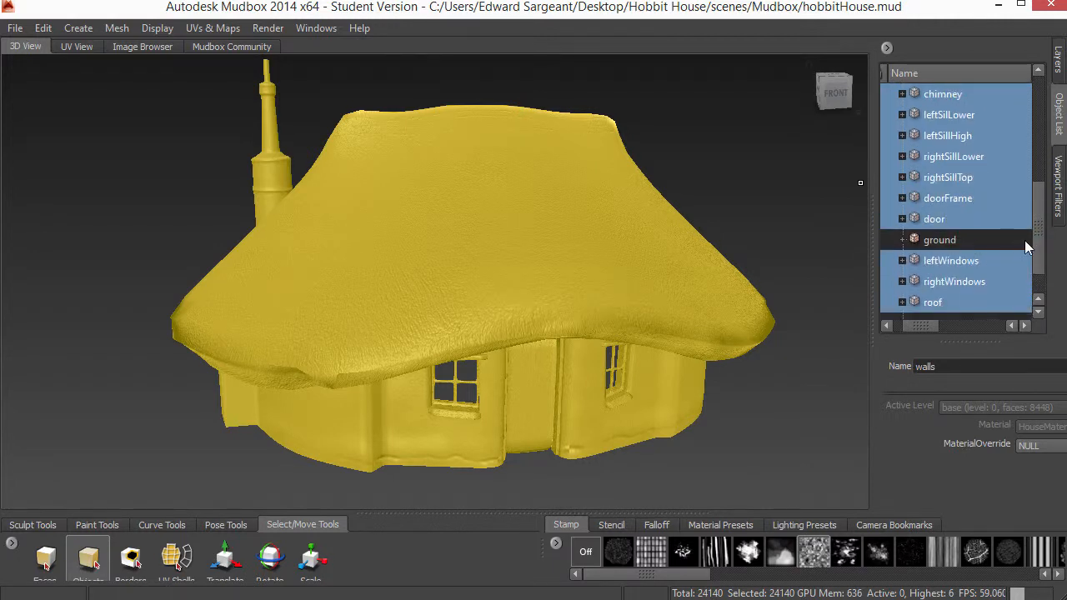
mouse_move(1038, 242)
mouse_down()
mouse_move(1034, 214)
mouse_move(1038, 248)
mouse_up()
drag(917, 326, 900, 327)
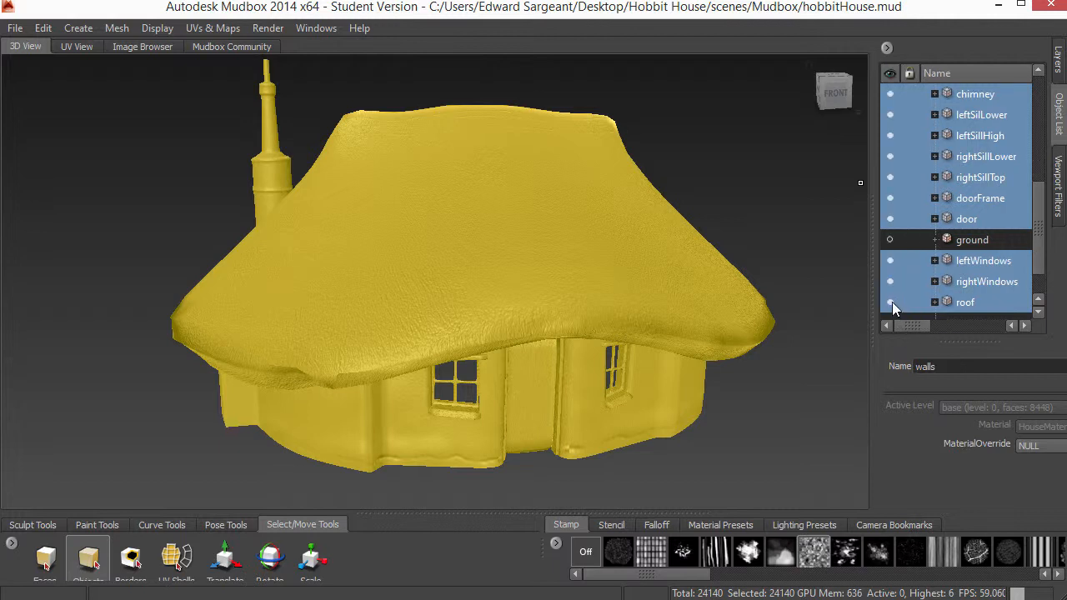
click(891, 302)
click(890, 281)
click(891, 260)
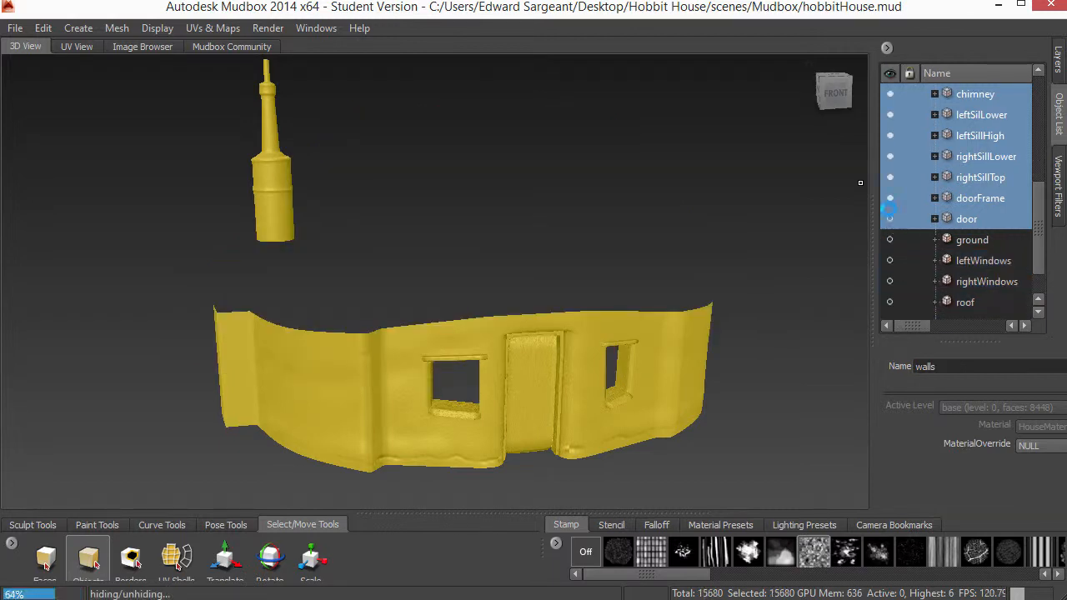
click(889, 218)
click(890, 198)
click(890, 176)
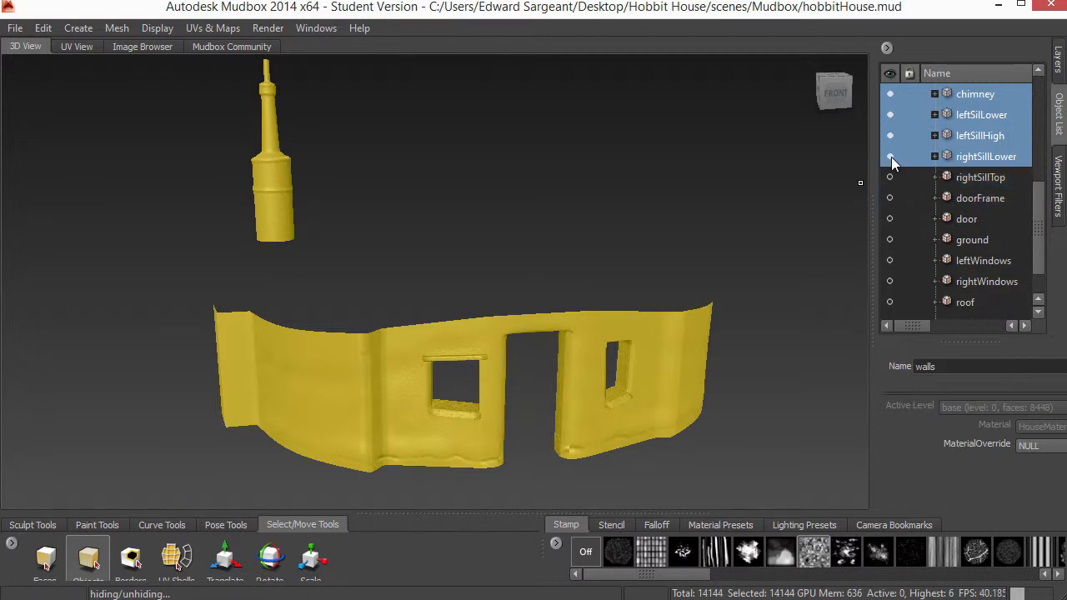
click(891, 156)
click(891, 135)
click(891, 114)
click(890, 94)
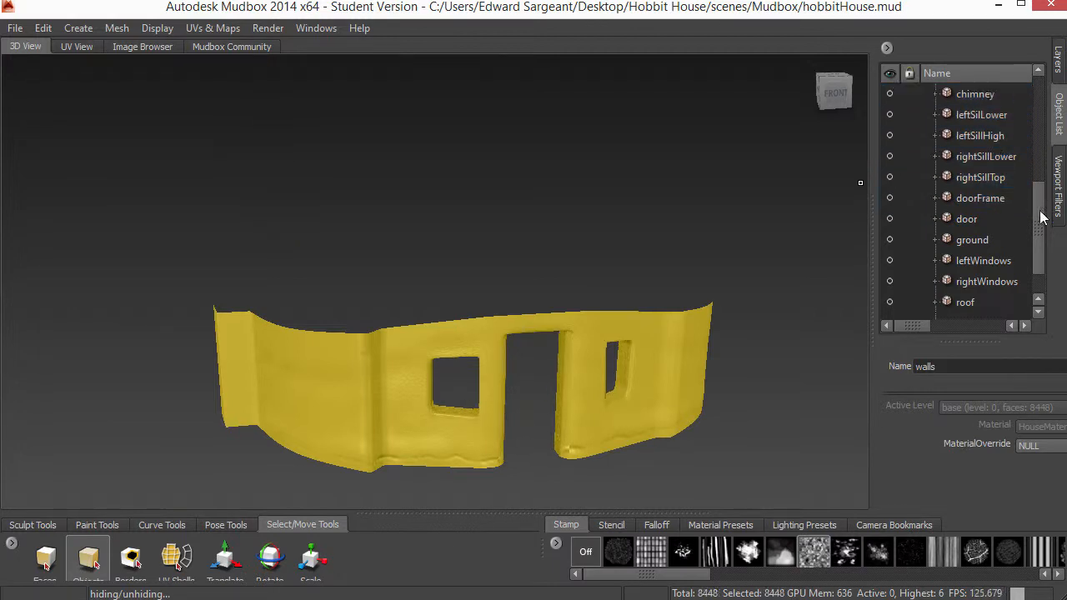
scroll(891, 116, up, 3)
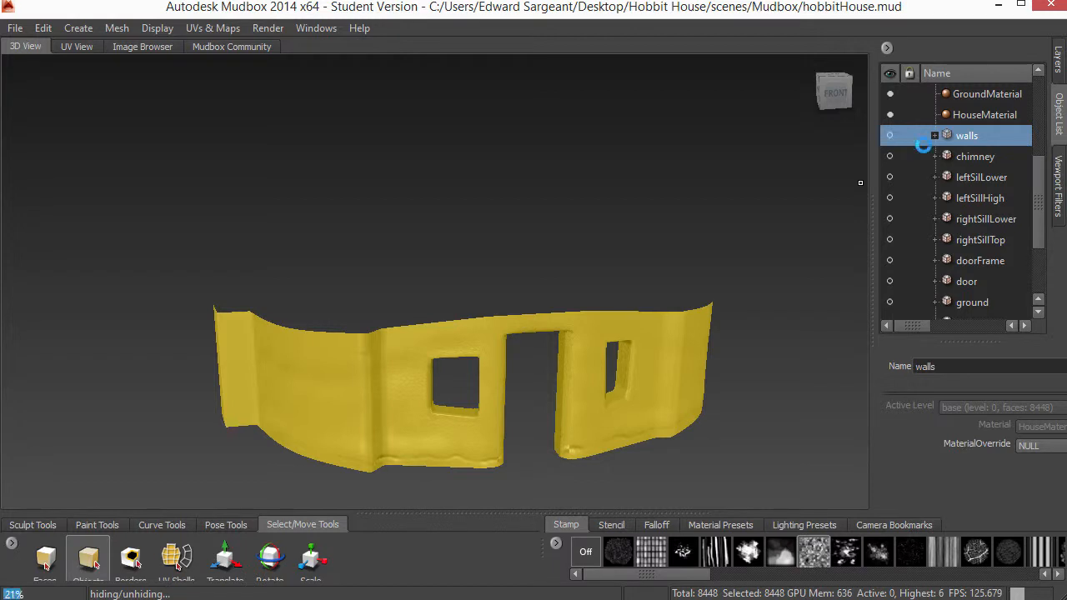
click(891, 135)
Step: Show the ground mesh in the 3D view and select it
scroll(1000, 225, down, 3)
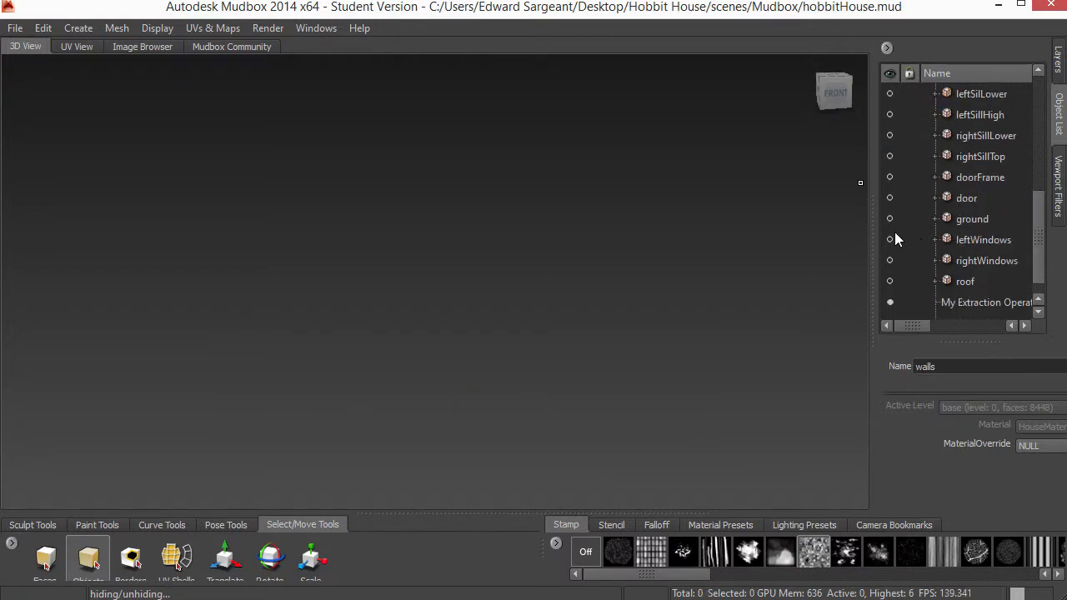
click(890, 218)
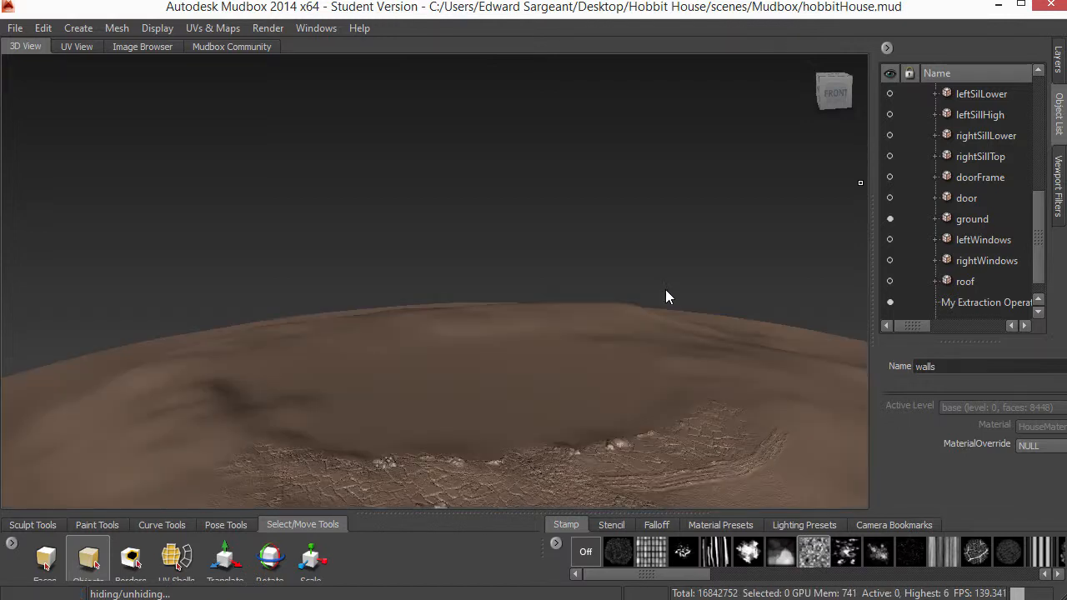
alt+drag(441, 300, 611, 356)
alt+right_drag(610, 355, 806, 355)
mouse_move(805, 355)
alt+mouse_down()
mouse_move(524, 400)
mouse_move(474, 444)
alt+mouse_up()
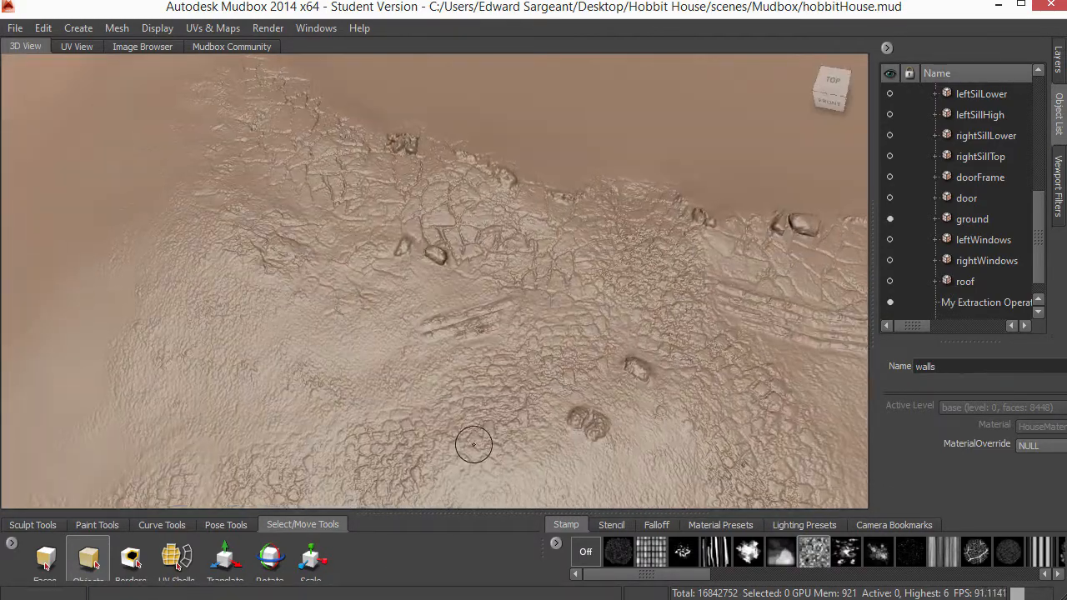
click(370, 243)
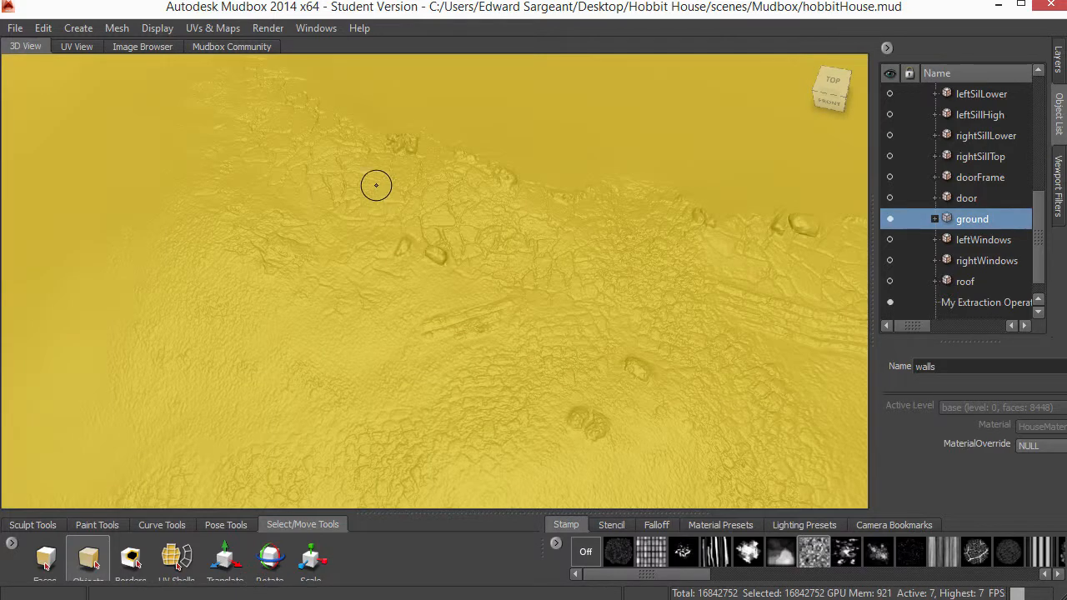
Step: Create a new texture map extraction operation named "Displacement Ground" that generates a Vector Displacement Map
click(215, 30)
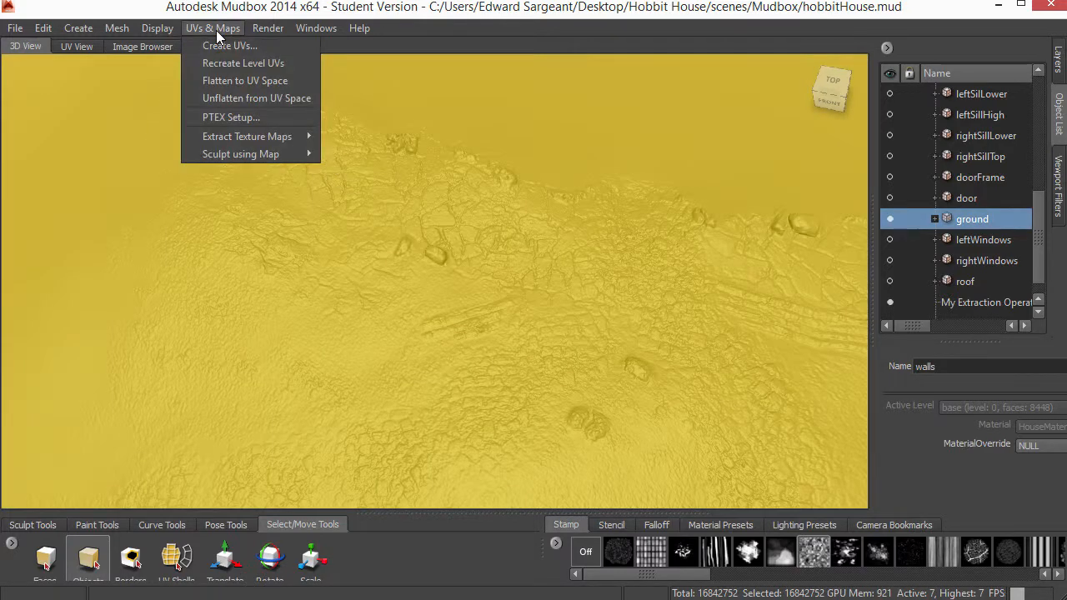
mouse_move(251, 135)
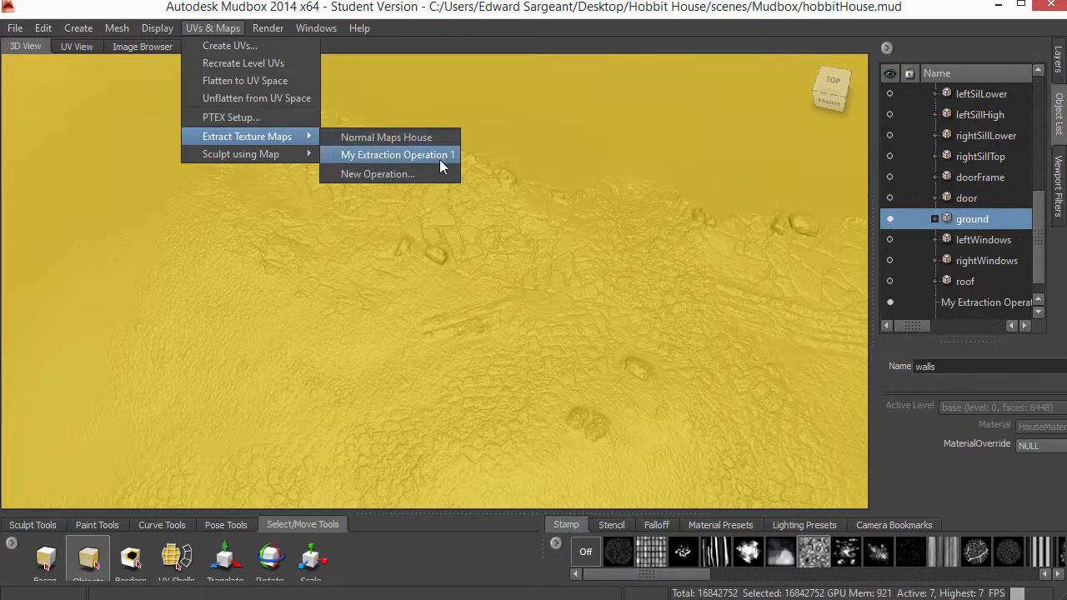
click(375, 174)
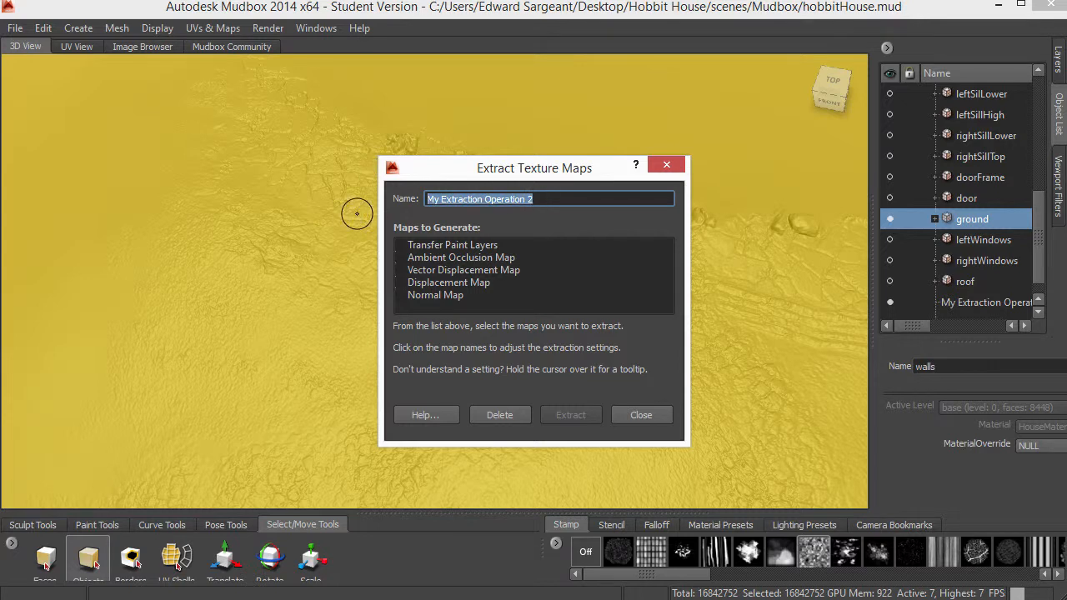
text(Displacement Ground)
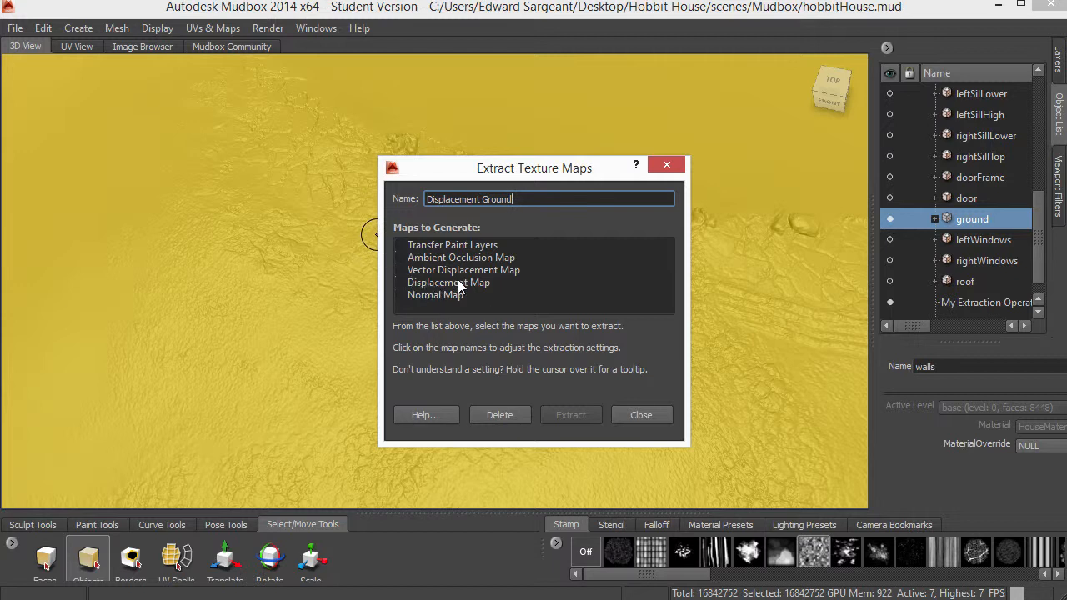
mouse_move(446, 274)
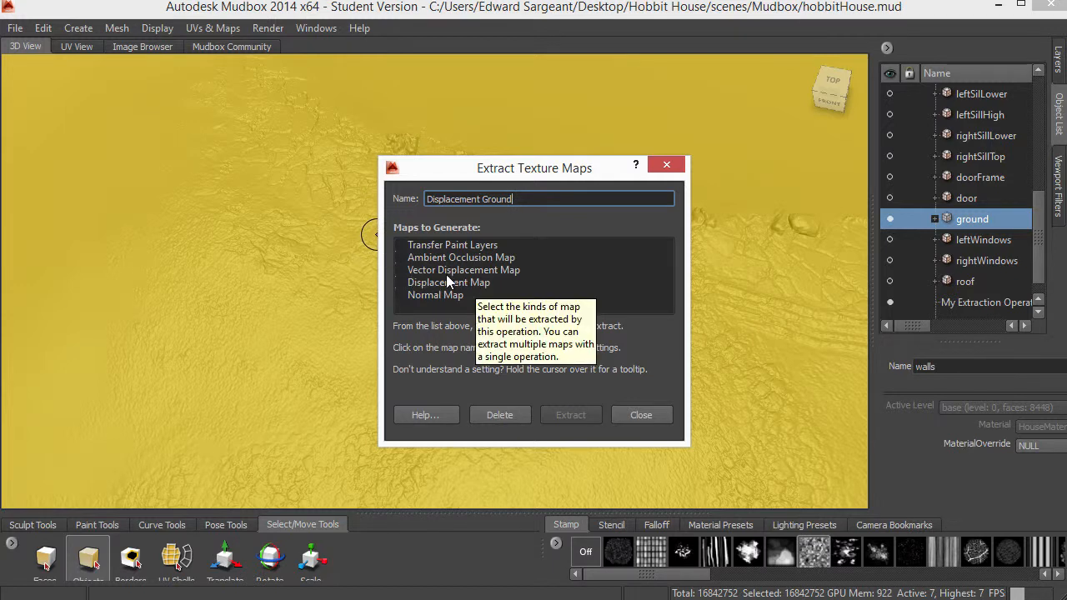
click(445, 270)
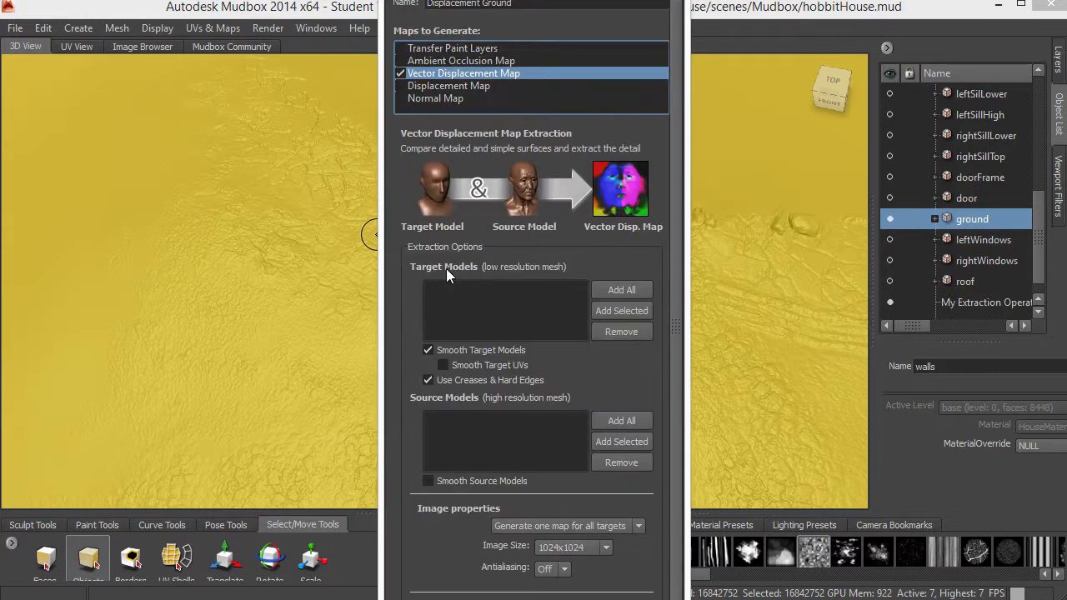
drag(502, 1, 508, 32)
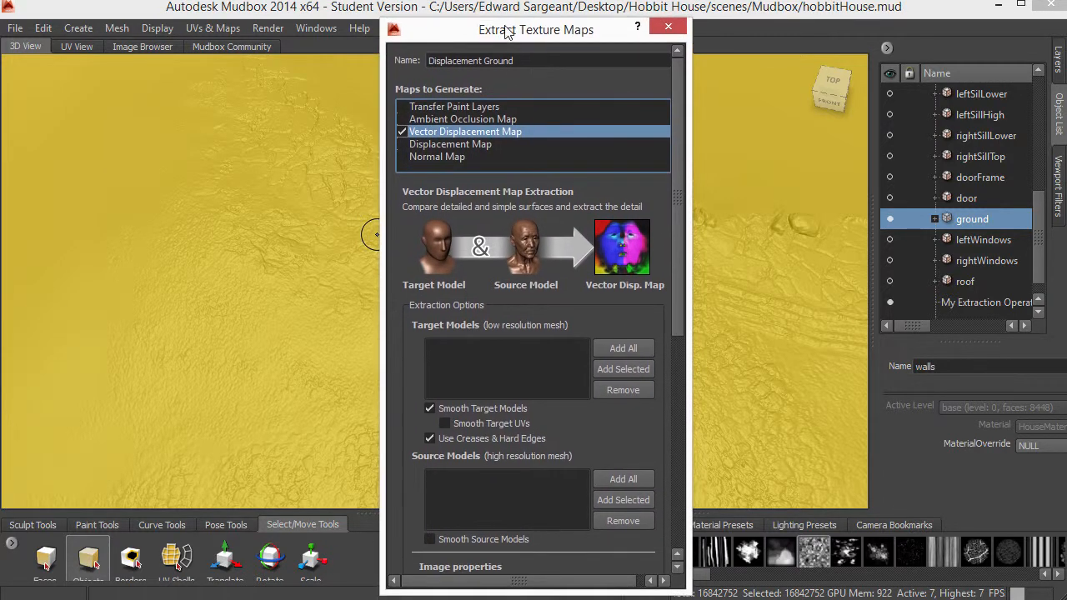
Step: Add the selected ground mesh as both the target model and the source model of the extraction
click(622, 369)
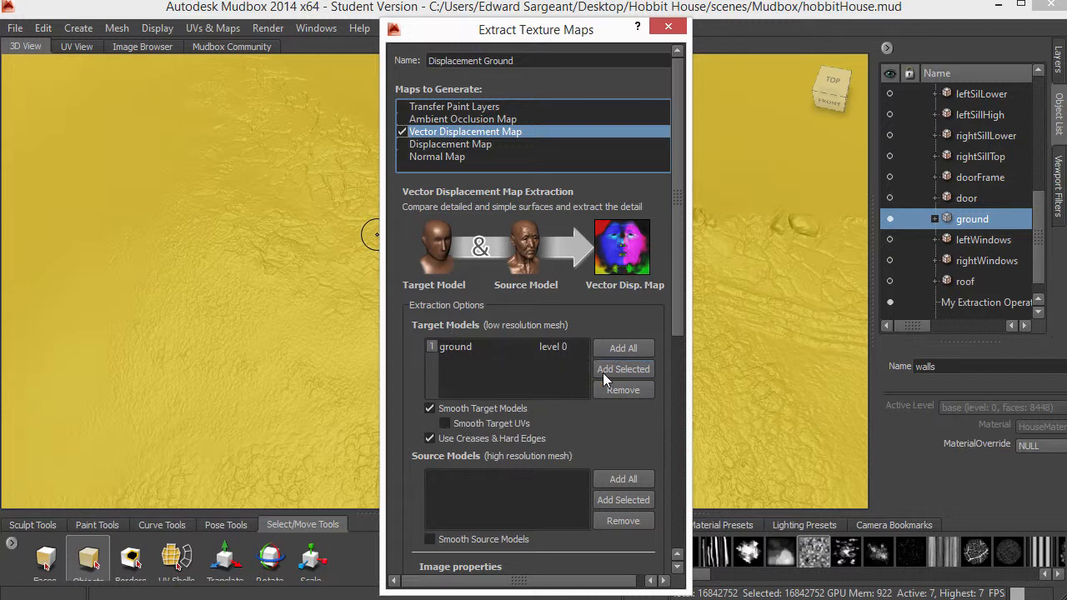
drag(676, 301, 669, 460)
click(625, 209)
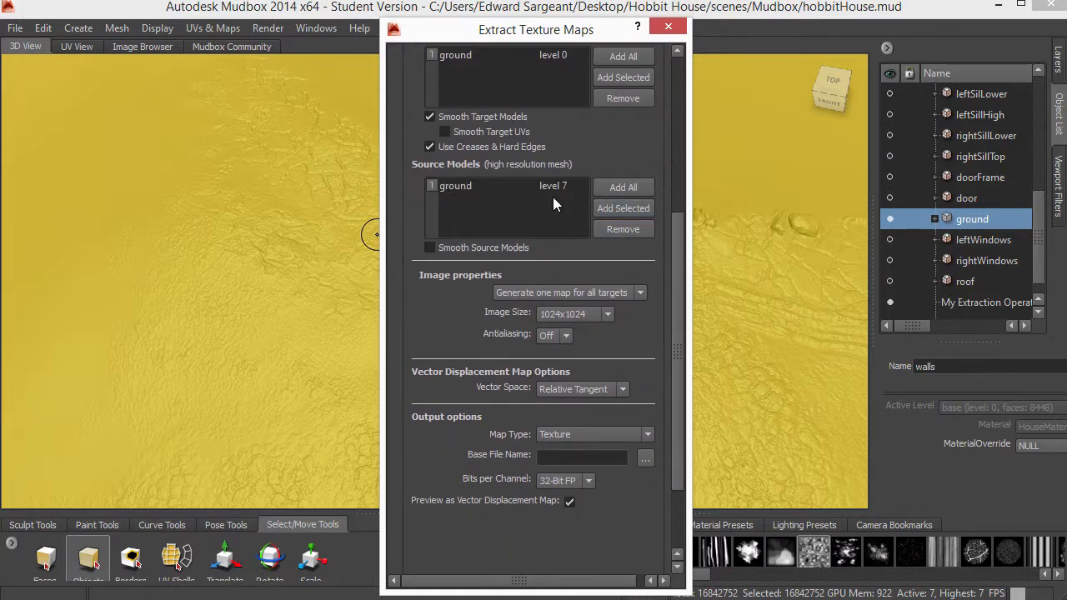
Step: Set the extraction's image size to 4096x4096 and its vector space to Object
drag(681, 250, 676, 278)
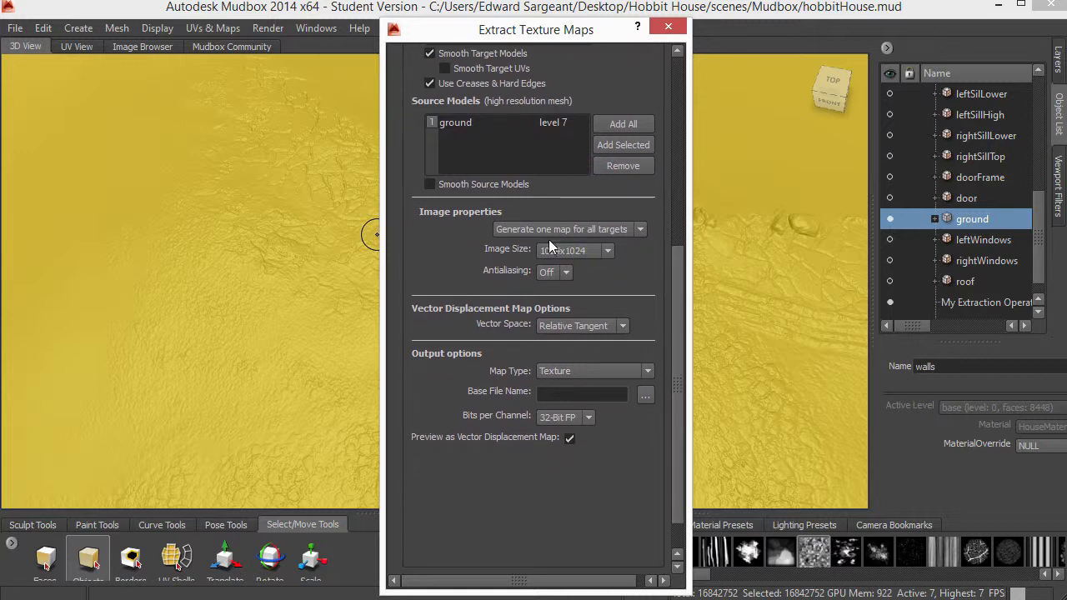
click(606, 250)
click(575, 309)
click(620, 327)
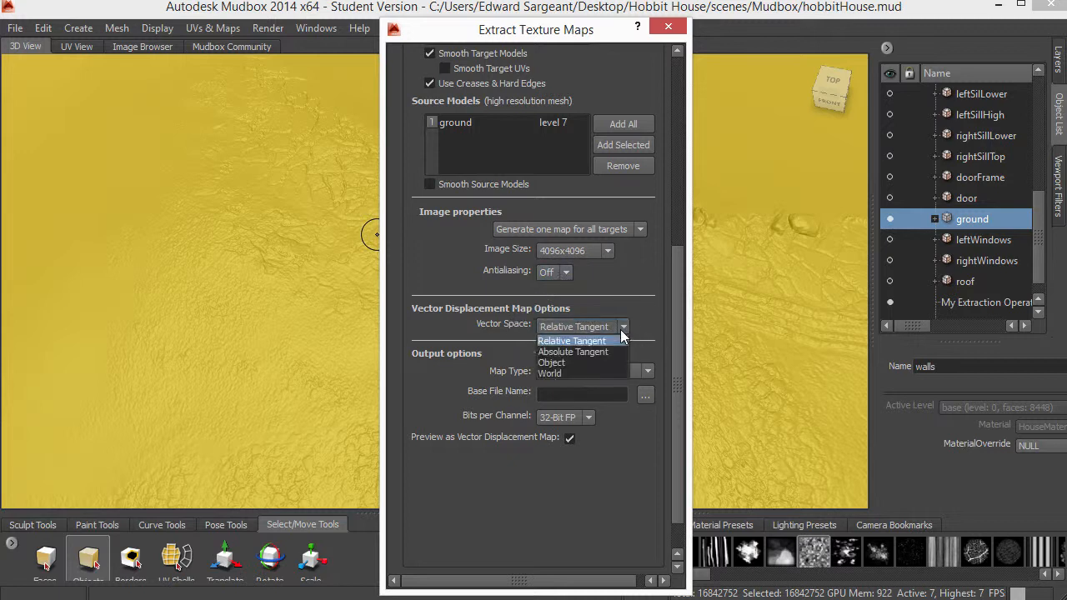
click(562, 362)
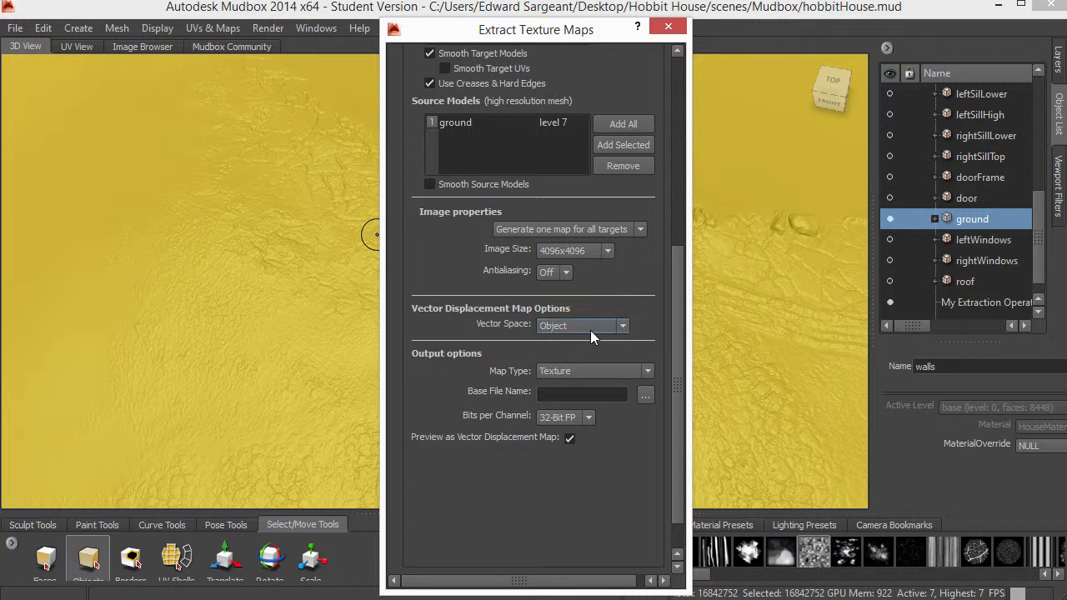
Step: Set the output file to groundDisp as OpenEXR [32 bit Floating Point, RGBA] without adding "_vdm" to the name, and extract the map
drag(677, 318, 675, 357)
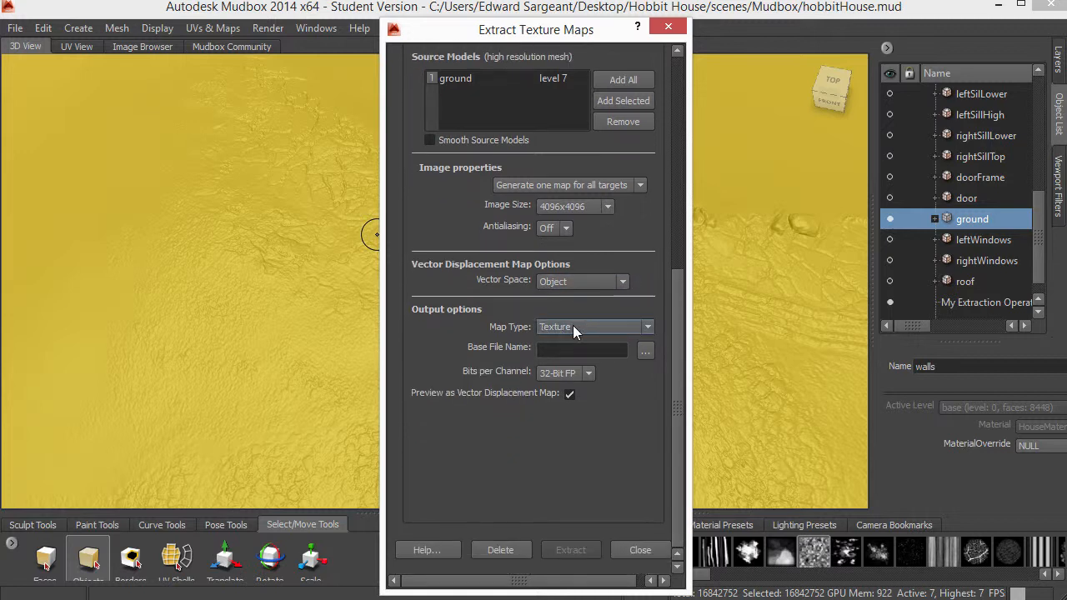
click(647, 351)
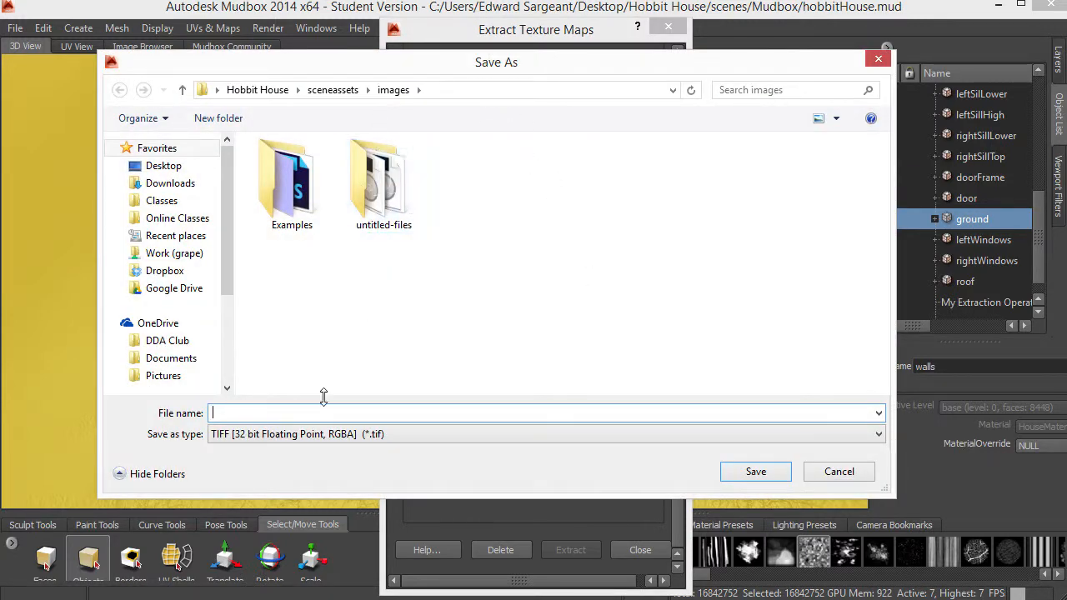
click(287, 435)
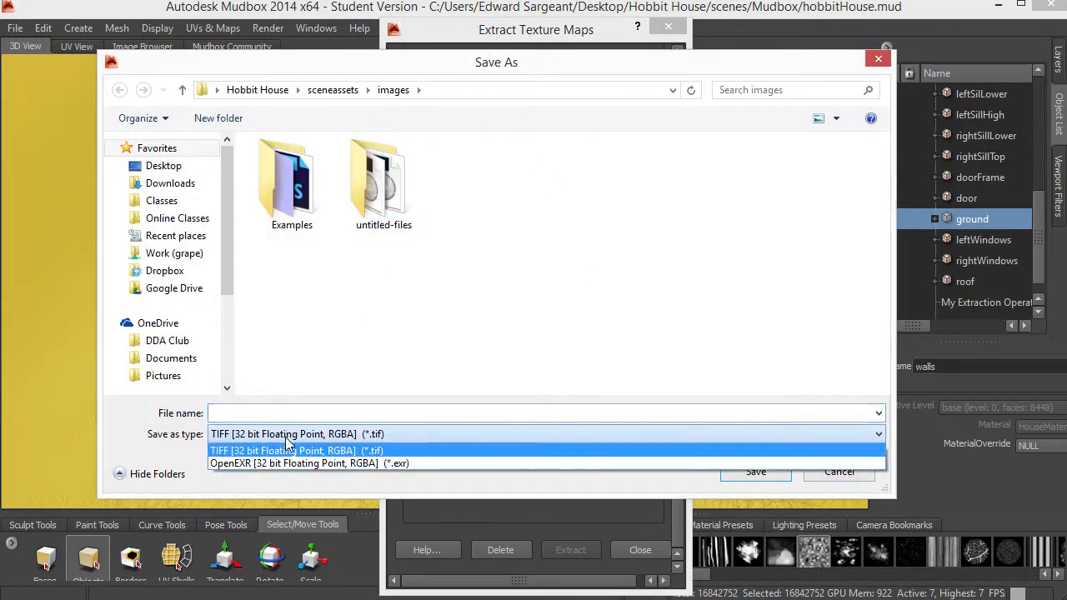
click(242, 463)
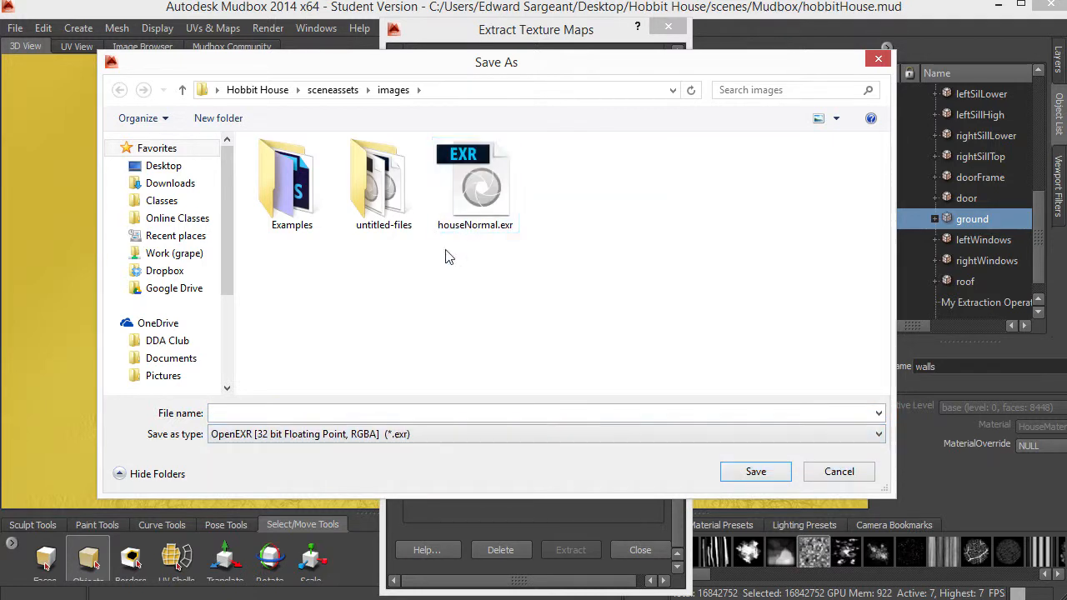
click(342, 412)
text(groundDisp)
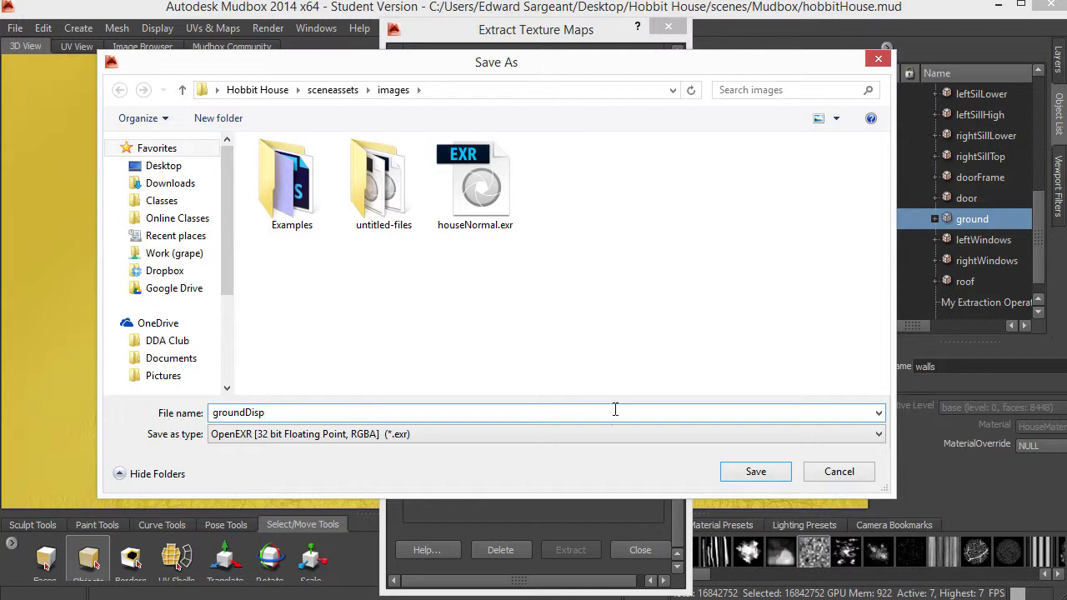
click(756, 471)
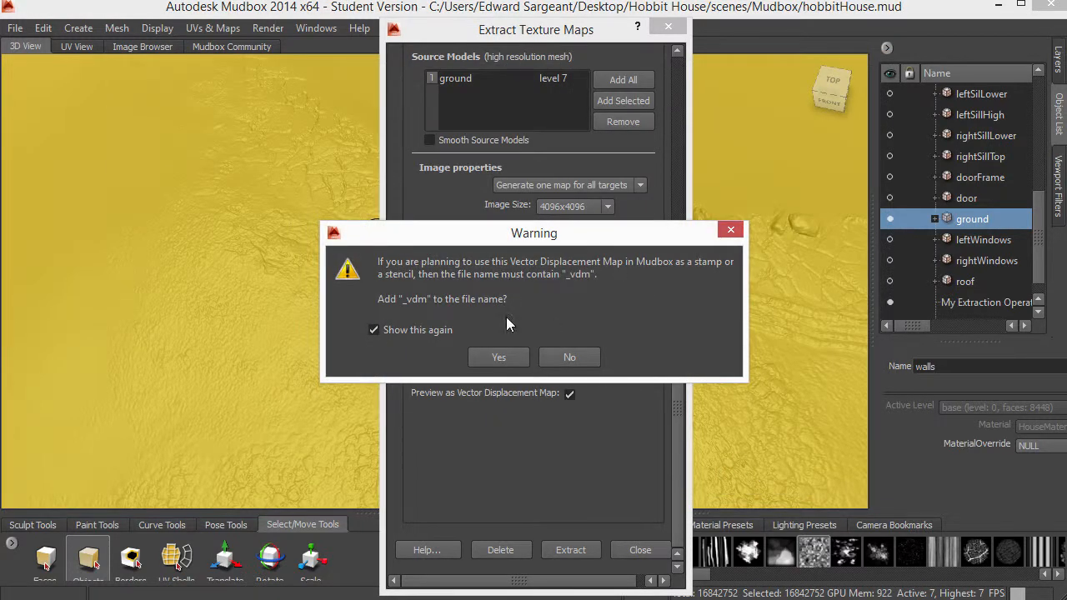
click(574, 358)
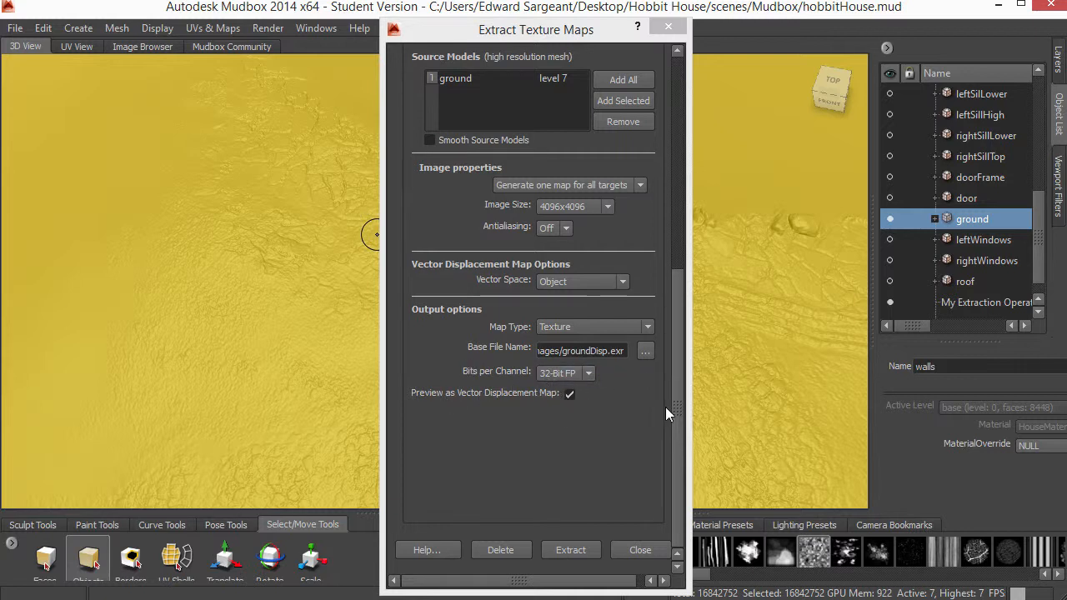
mouse_move(680, 417)
mouse_down()
mouse_move(671, 245)
mouse_move(667, 408)
mouse_up()
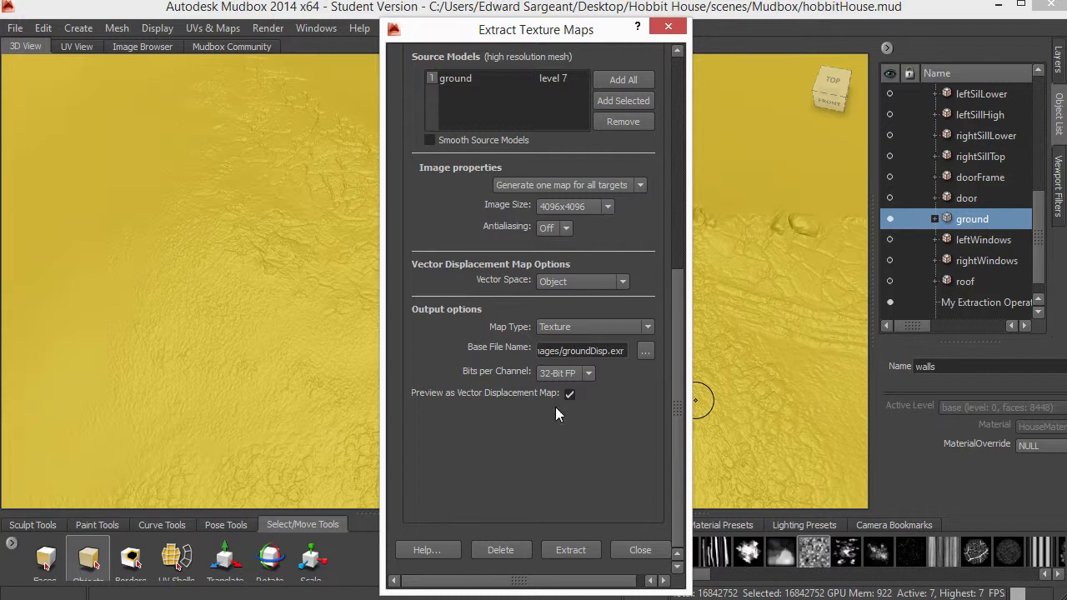
click(571, 550)
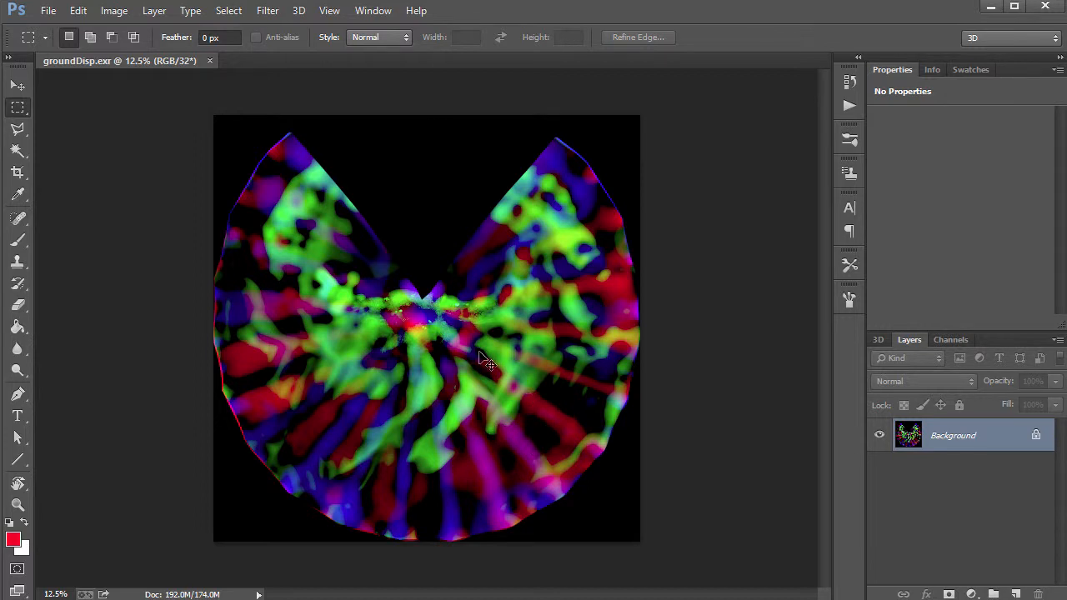
Step: Switch to Photoshop and examine the fine detail around the centre of the extracted groundDisp.exr map
key(ctrl+plus)
drag(823, 314, 820, 314)
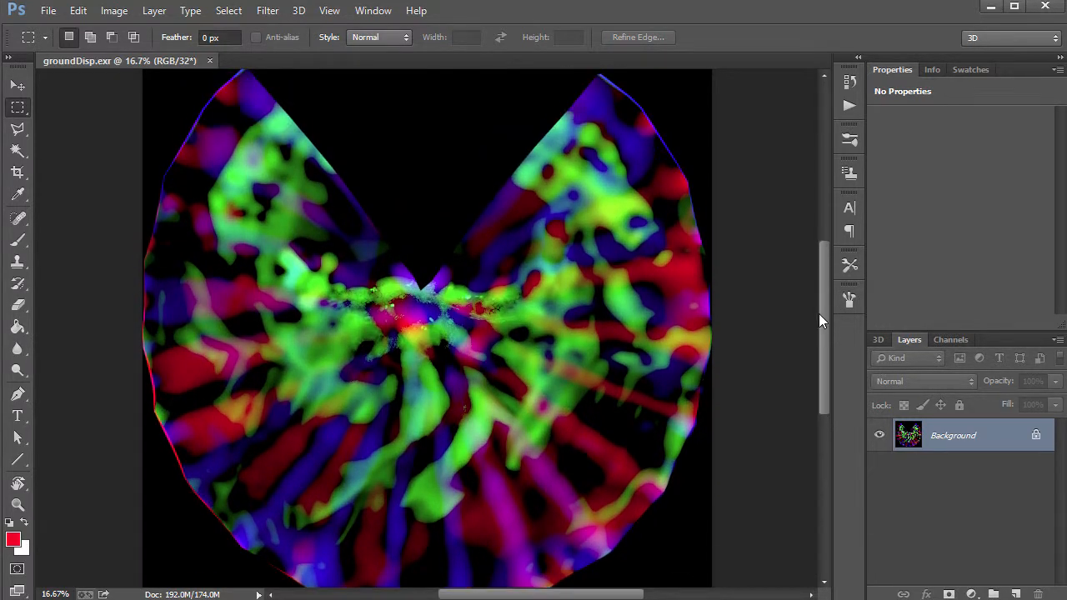
key(ctrl+plus)
key(ctrl+plus)
key(ctrl+plus)
key(ctrl+plus)
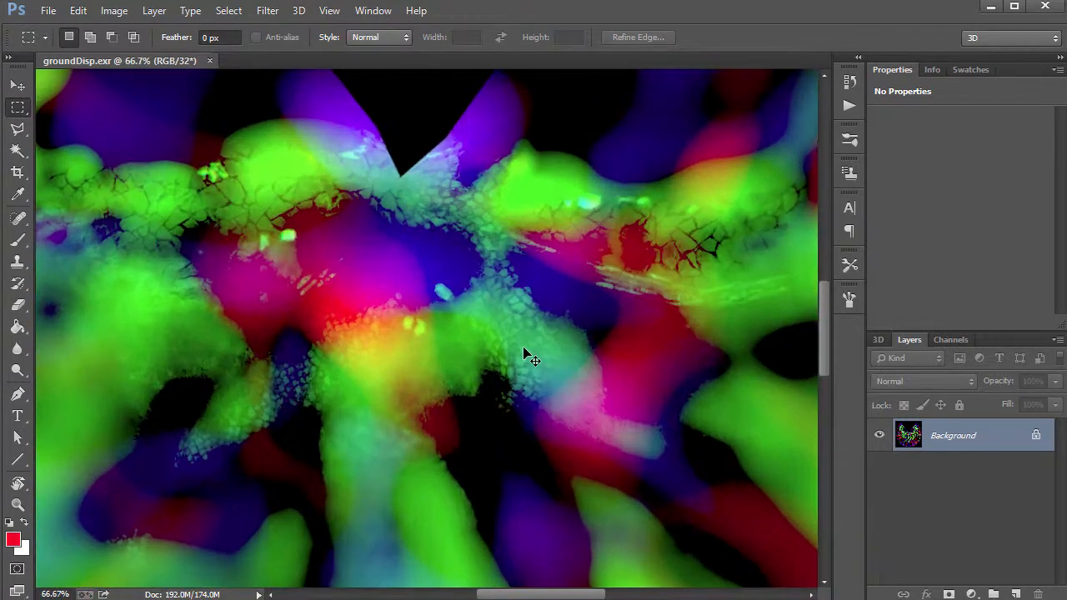
drag(254, 169, 354, 230)
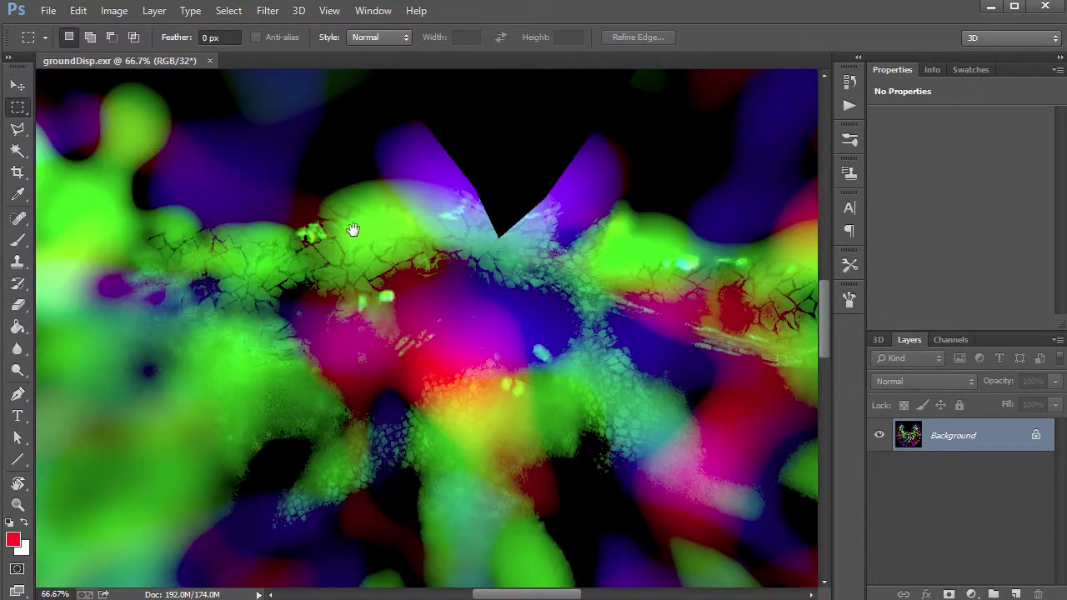
key(ctrl+plus)
key(ctrl+plus)
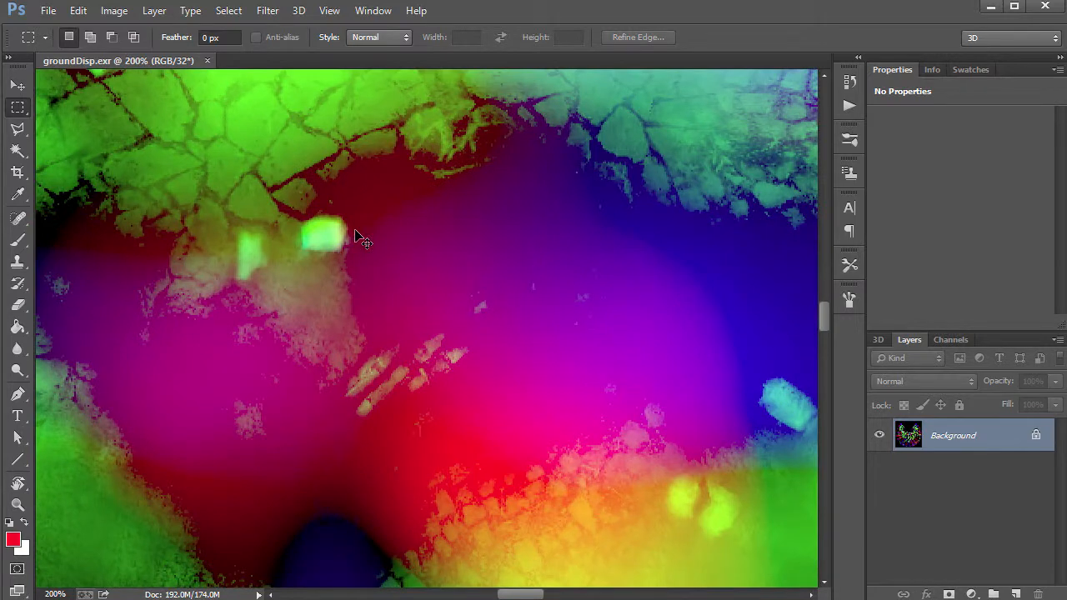
key(ctrl+minus)
key(ctrl+minus)
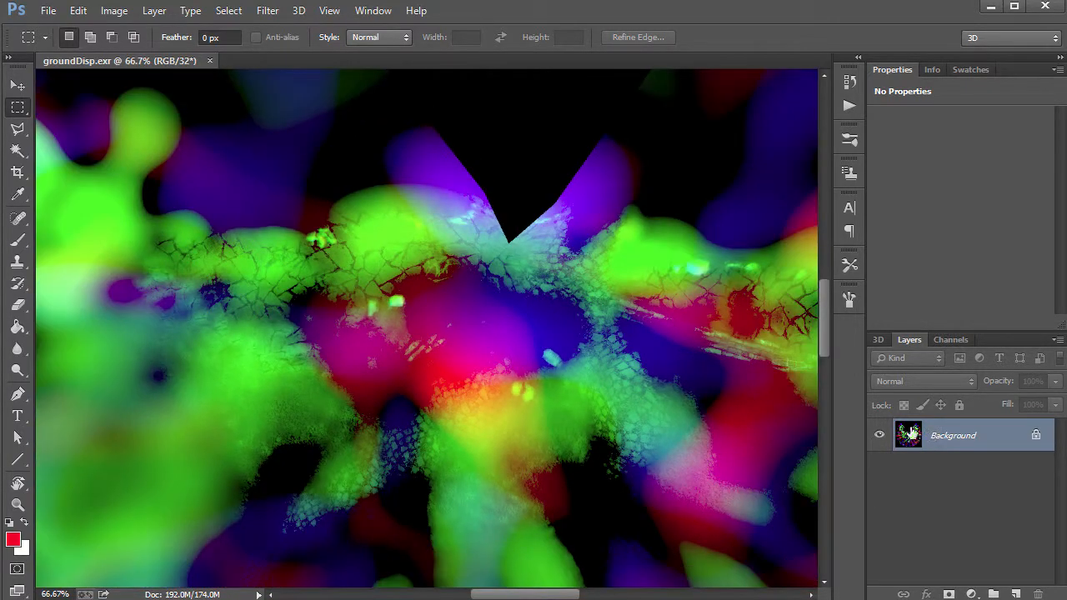
key(ctrl+minus)
key(ctrl+minus)
key(ctrl+minus)
key(ctrl+minus)
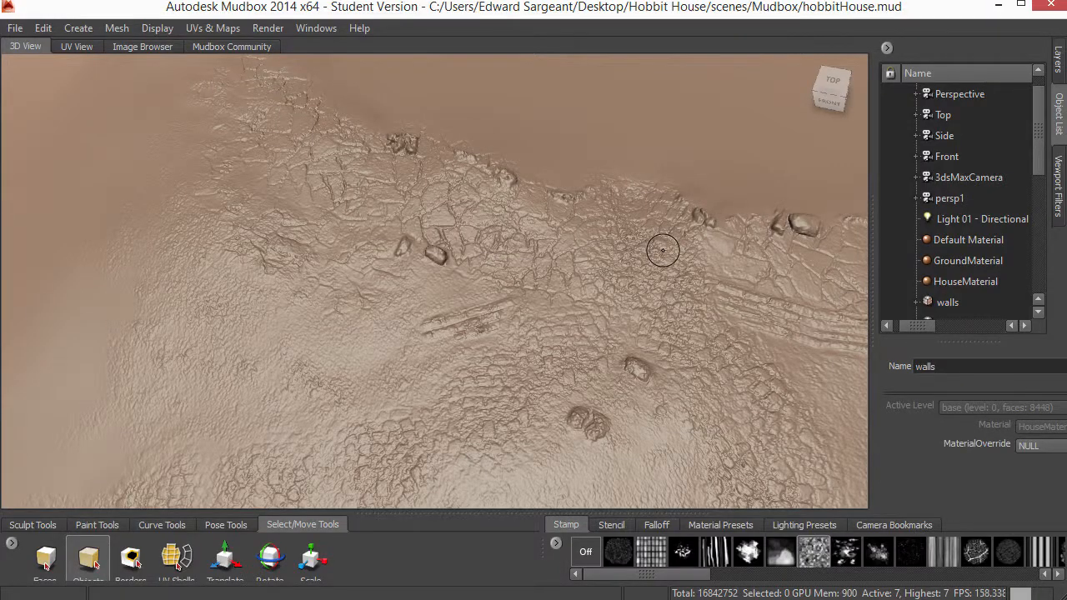
Step: Switch to Mudbox, select the ground mesh and send it to 3ds Max as a new scene, using the base mesh
alt+right_drag(663, 250, 281, 253)
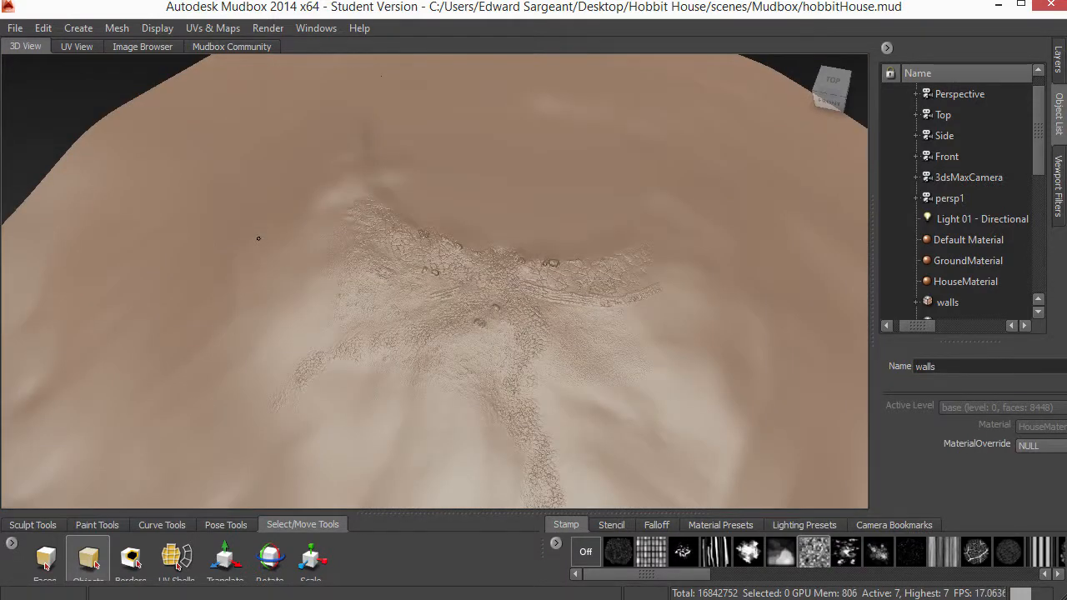
click(433, 251)
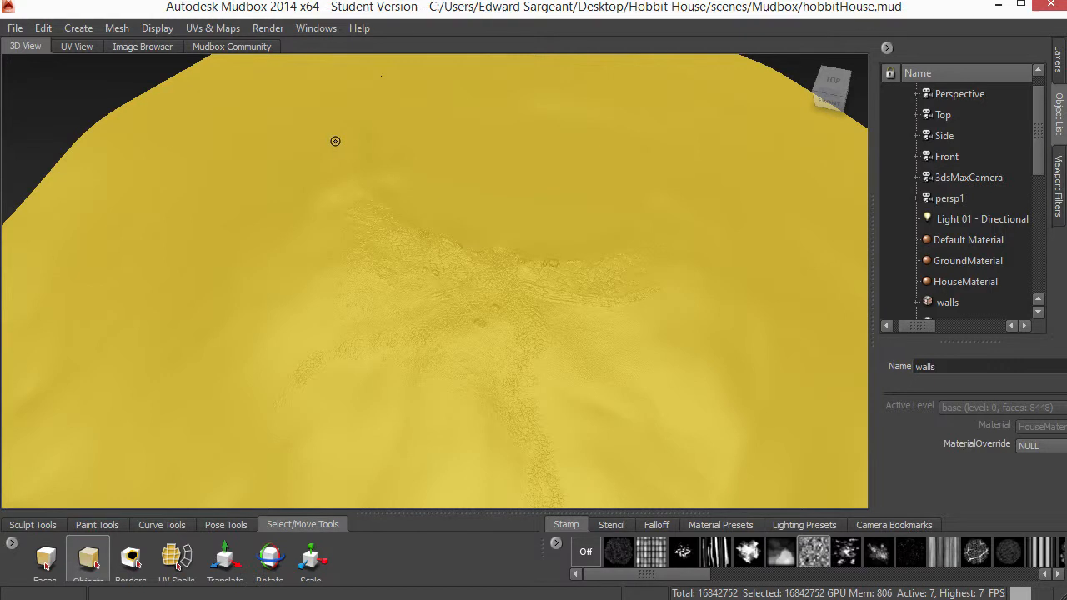
click(15, 28)
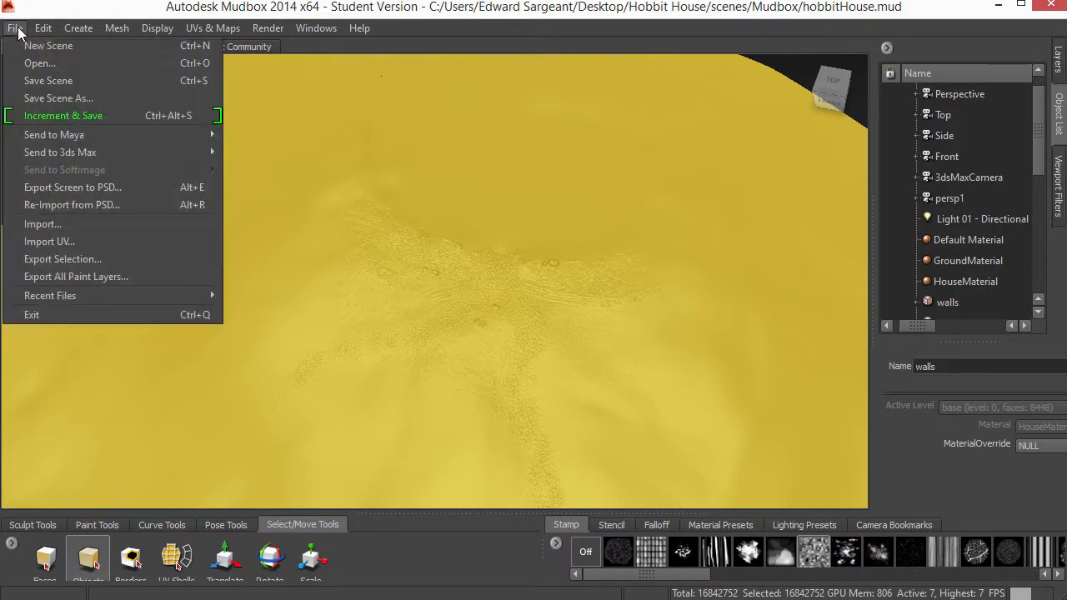
mouse_move(139, 153)
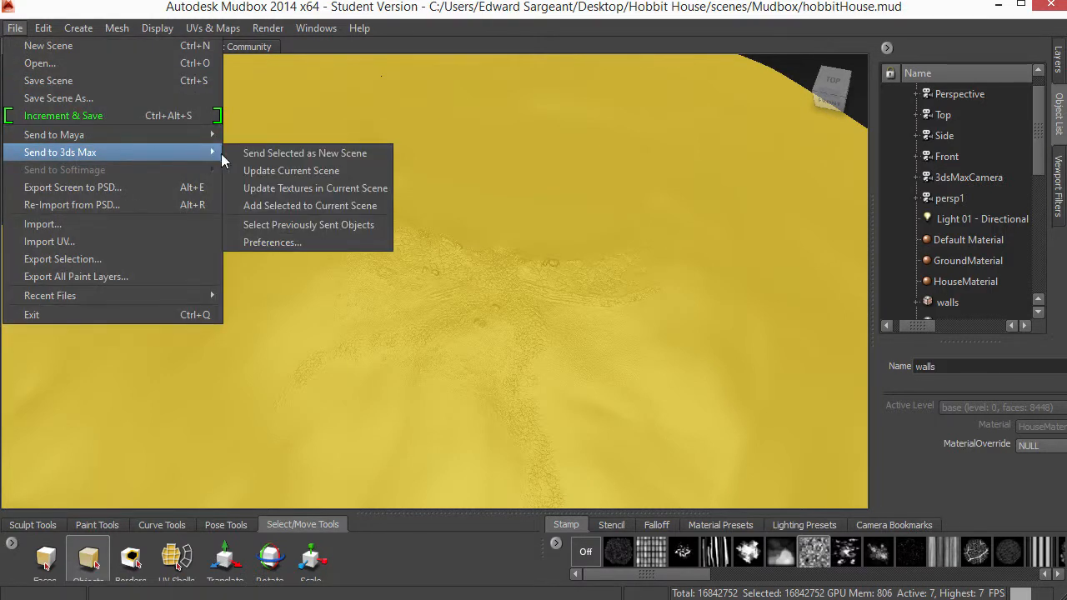
click(308, 153)
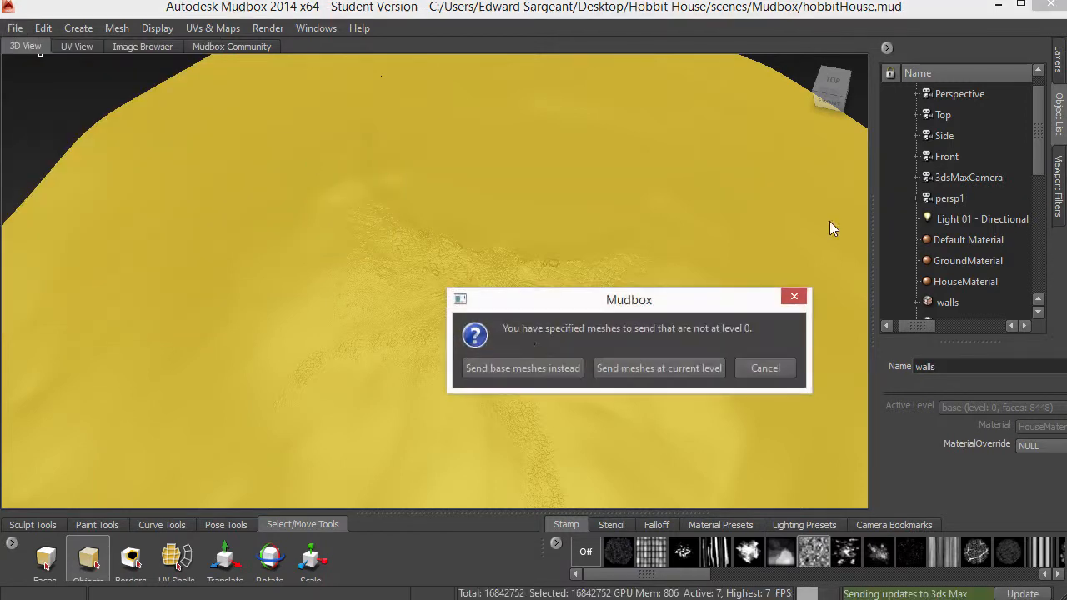
click(527, 369)
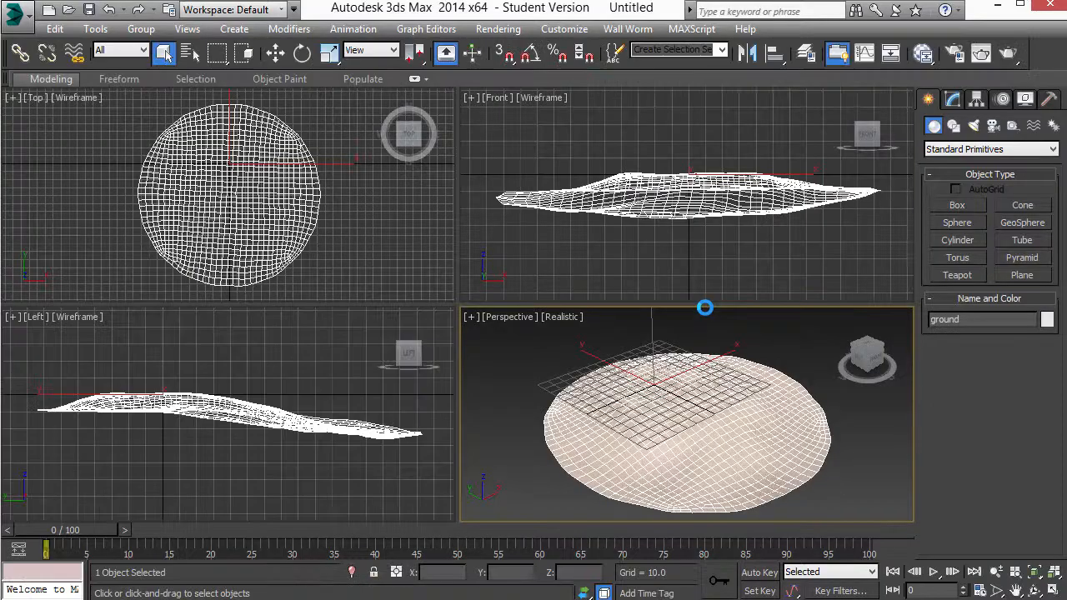
Step: In 3ds Max, maximize the perspective view and show the scene material GroundMaterial as a node graph in the Slate Material Editor
key(alt+w)
scroll(472, 305, up, 1)
mouse_move(486, 304)
alt+middle_down()
mouse_move(429, 305)
mouse_move(458, 322)
mouse_move(470, 309)
alt+middle_up()
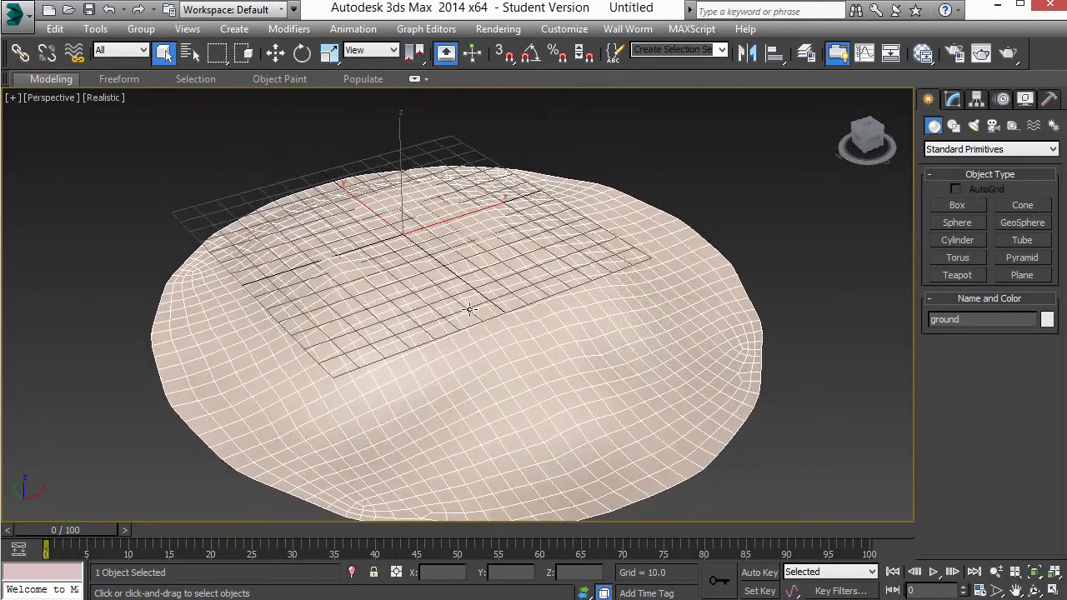
key(m)
drag(486, 201, 470, 34)
drag(238, 187, 255, 498)
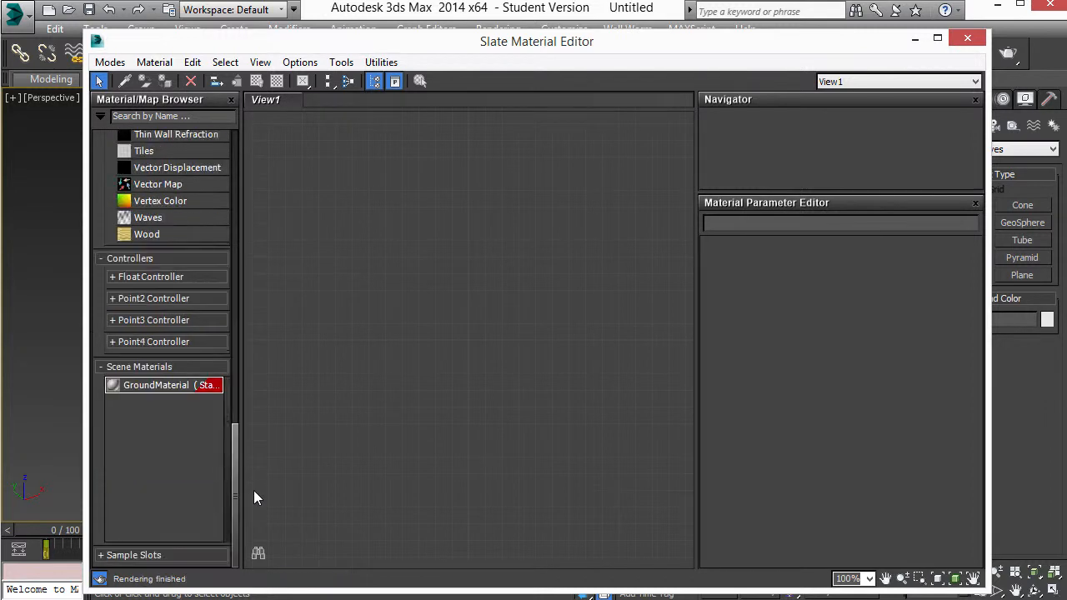
double_click(115, 385)
middle_drag(417, 284, 578, 247)
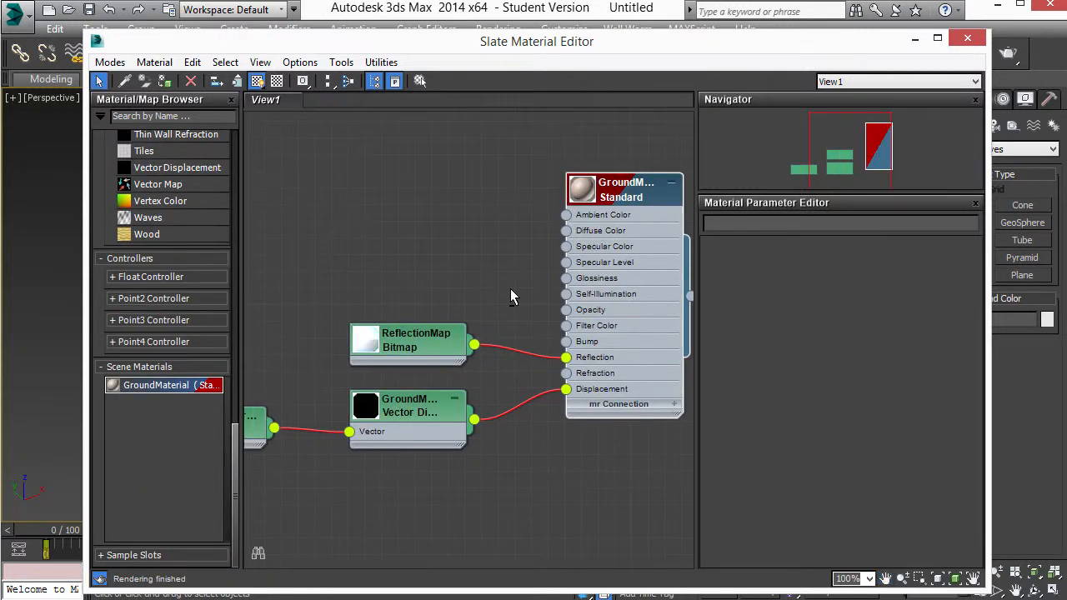
Step: Examine how GroundMaterial's bitmap feeds the Vector Displacement node and Displacement slot, enlarge the bitmap's preview, and close the material editor
middle_drag(492, 285, 536, 258)
scroll(483, 289, down, 8)
scroll(483, 289, up, 8)
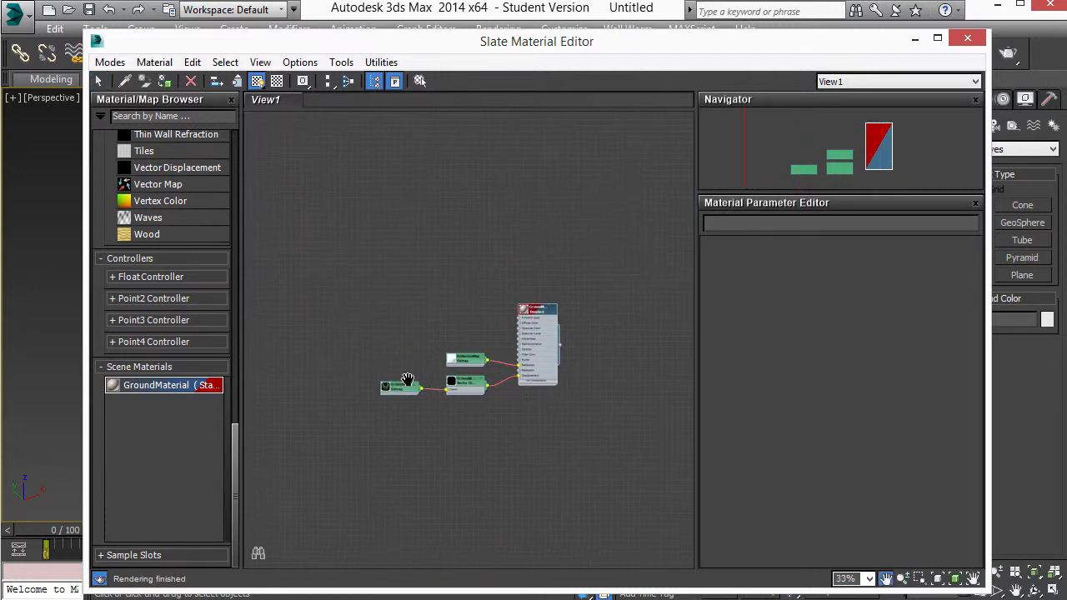
middle_drag(457, 373, 388, 312)
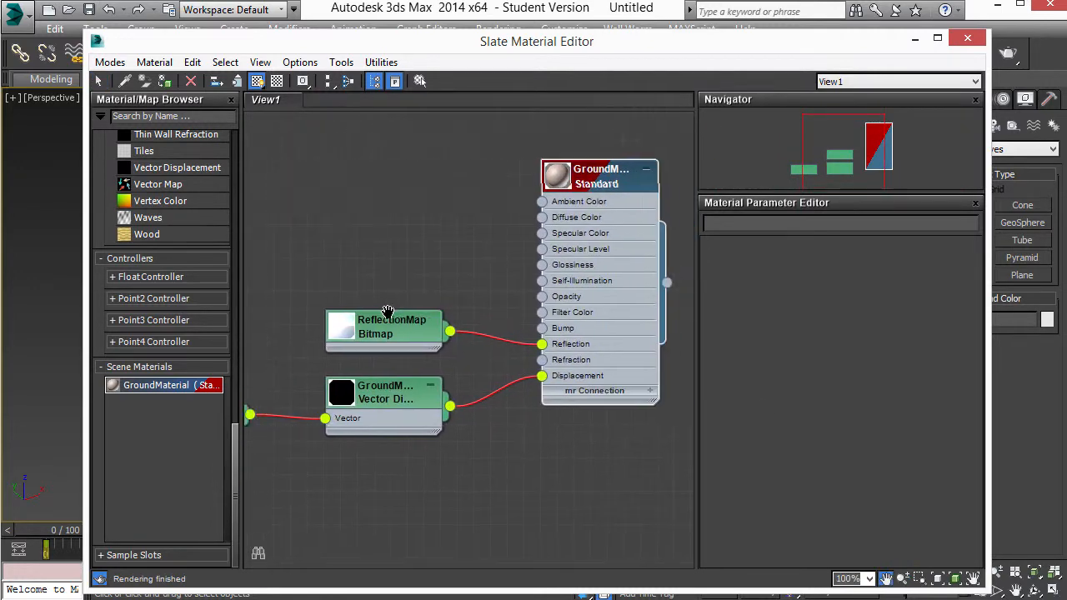
click(370, 399)
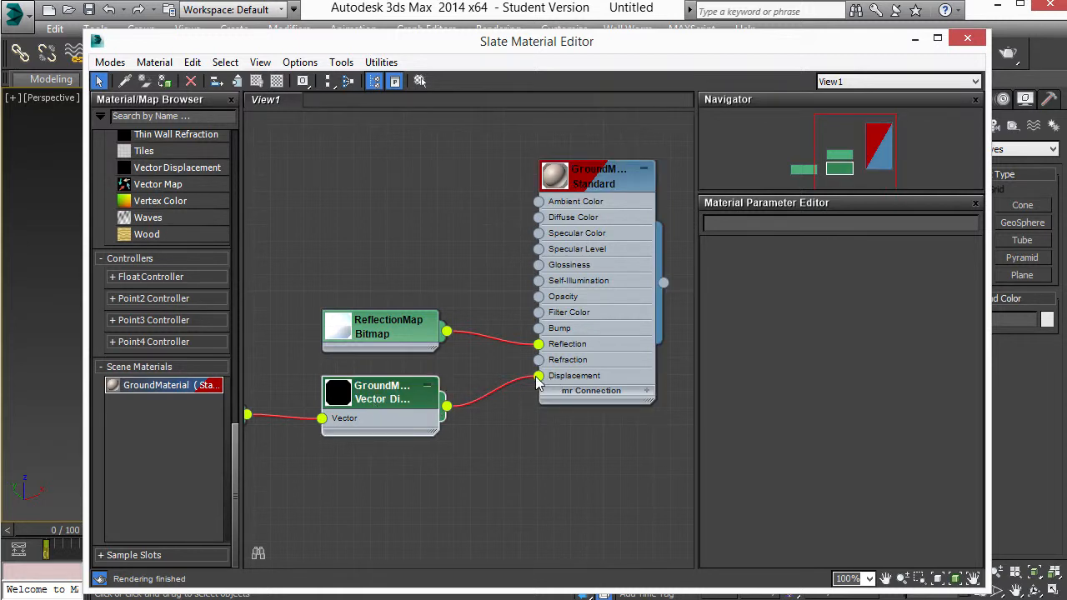
middle_drag(417, 272, 592, 248)
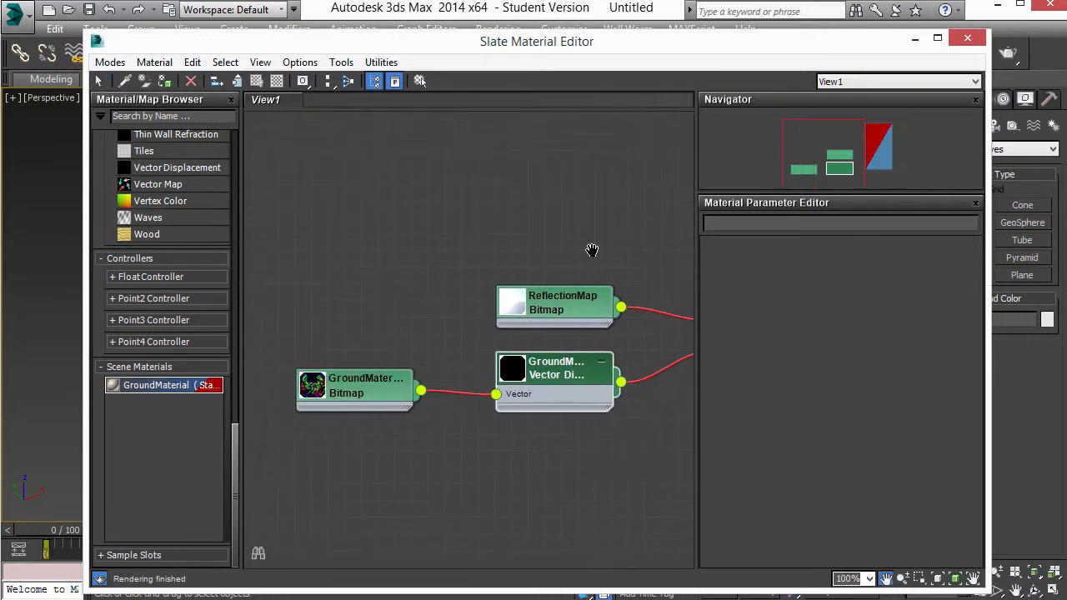
double_click(321, 390)
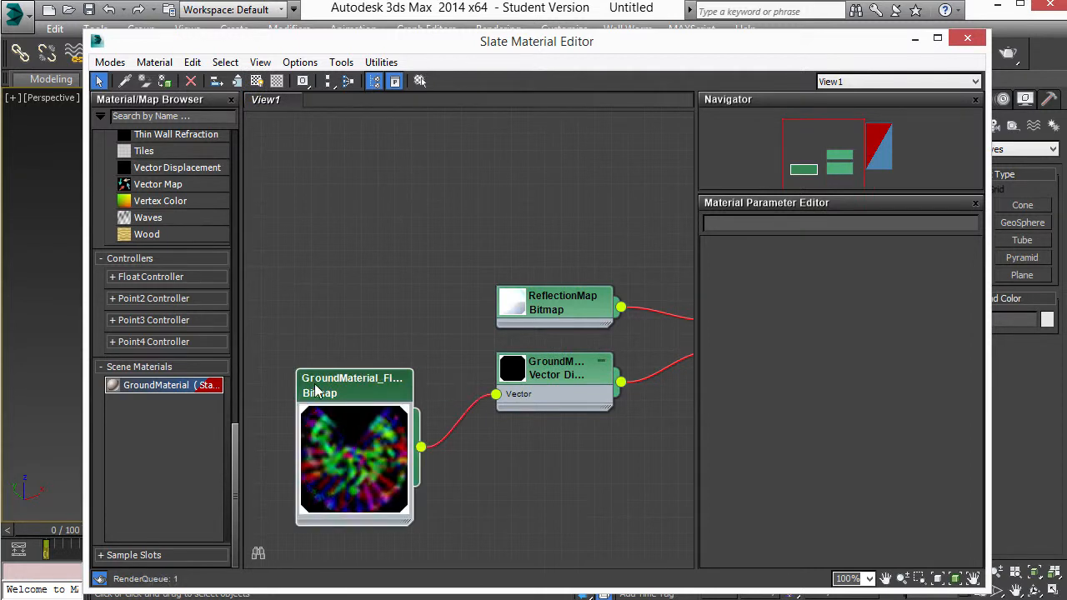
drag(552, 381, 553, 381)
middle_drag(552, 362, 380, 388)
scroll(469, 334, down, 2)
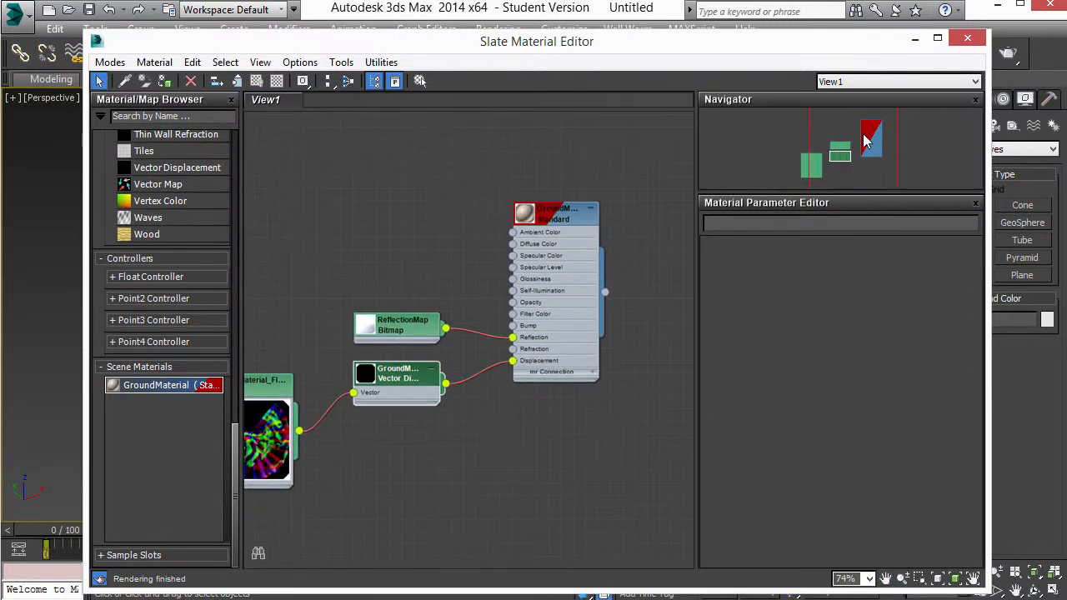
click(968, 39)
Step: Render the perspective view of the ground and load the mental.ray.no.gi render preset with all its categories
scroll(495, 292, up, 4)
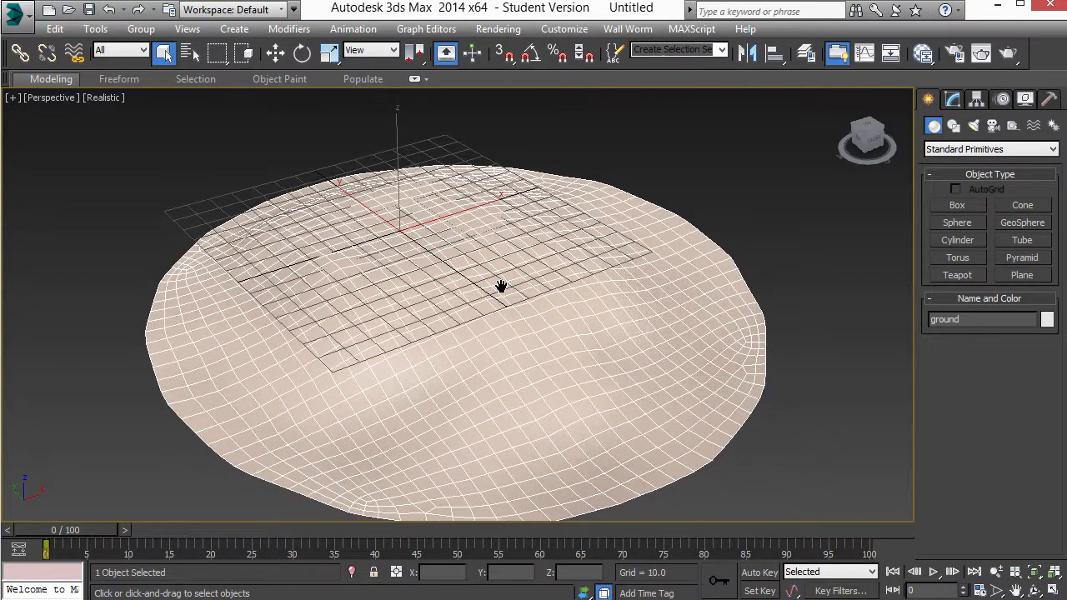
click(1009, 52)
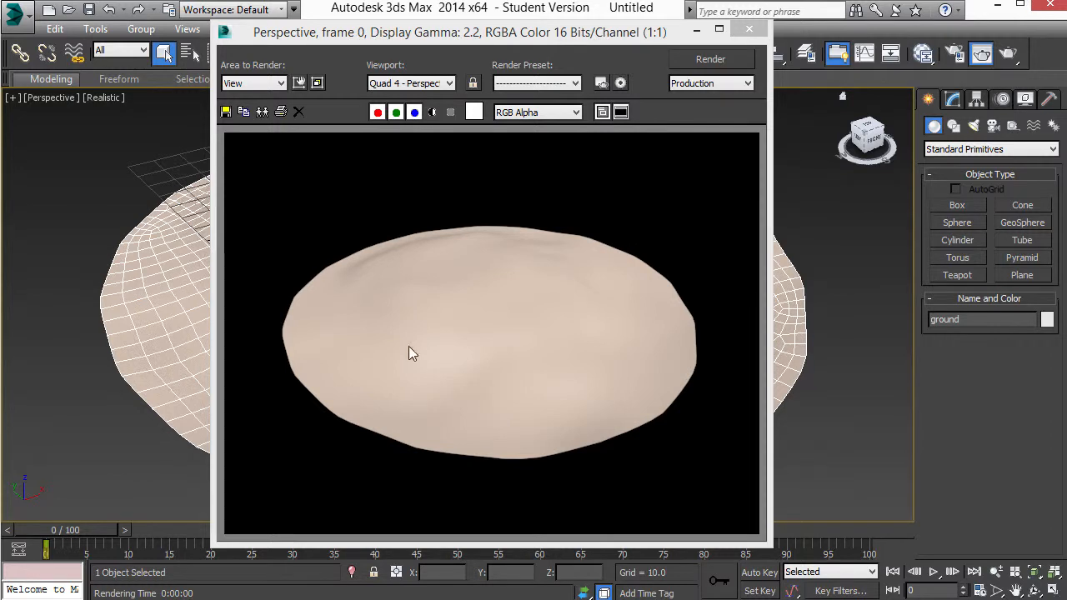
click(575, 83)
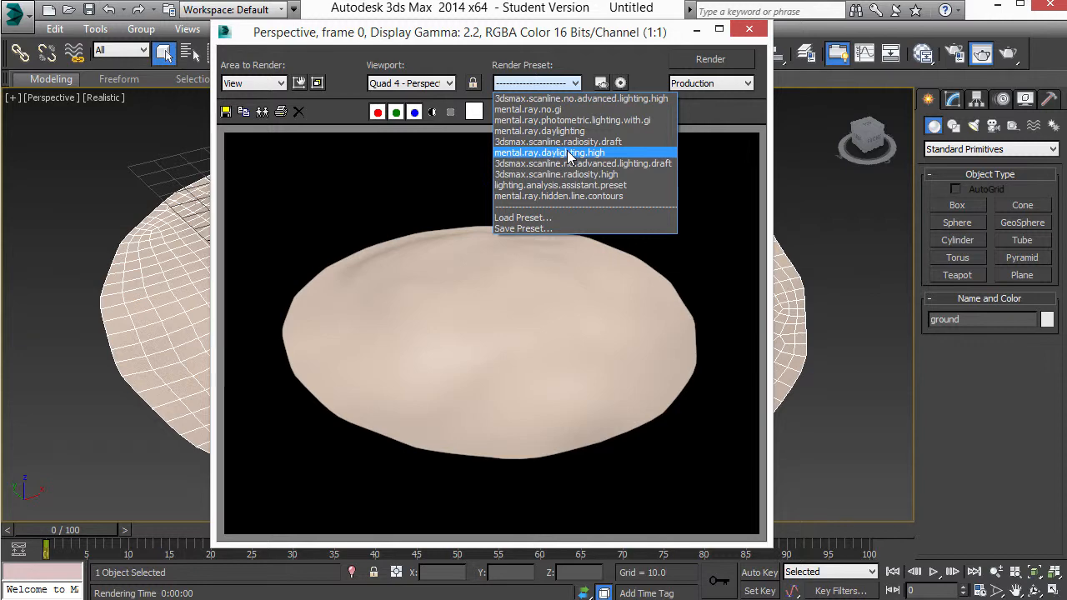
click(542, 109)
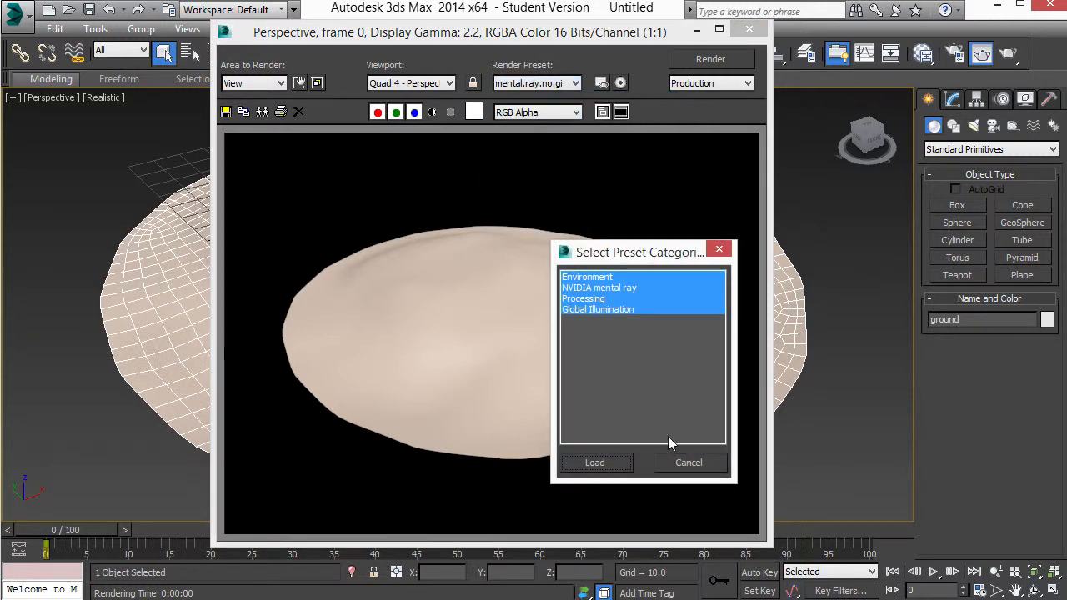
click(615, 461)
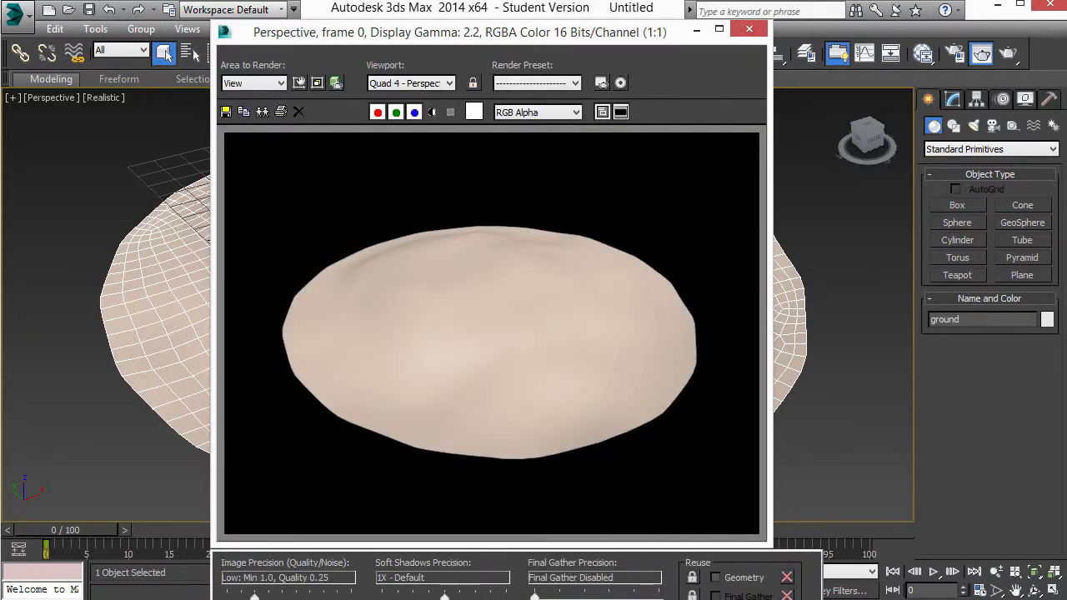
Step: Render the perspective view of the ground with mental ray and close the rendered frame
key(shift+q)
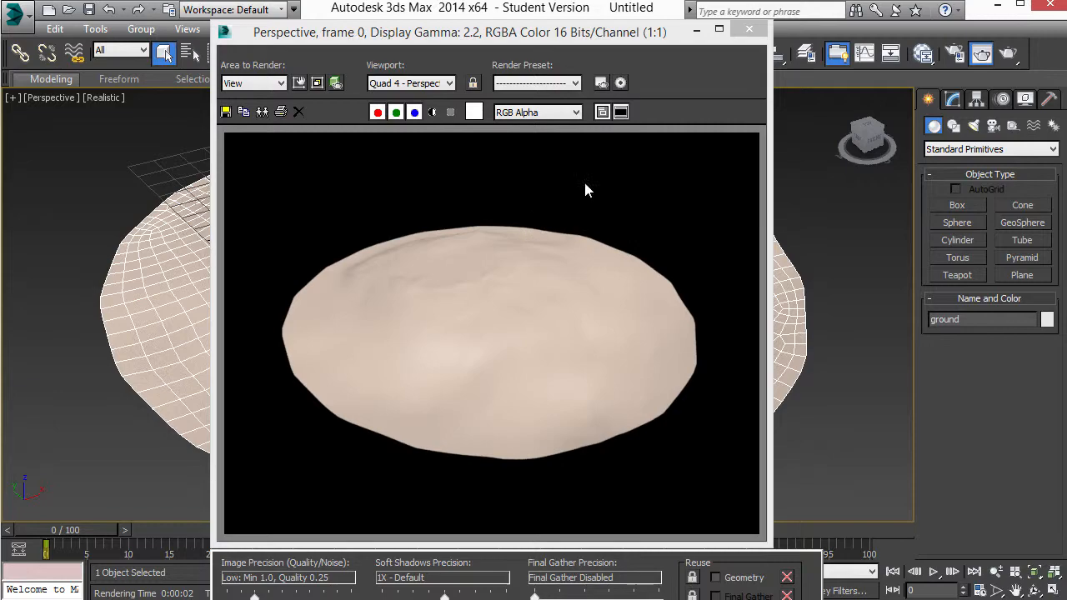
click(748, 30)
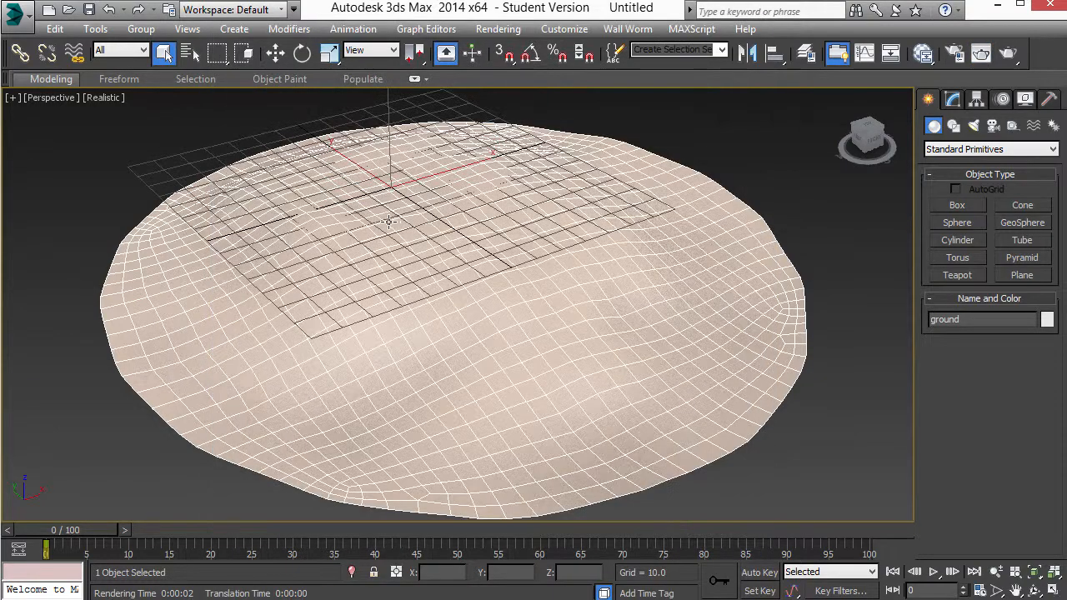
scroll(488, 261, up, 6)
scroll(488, 261, down, 5)
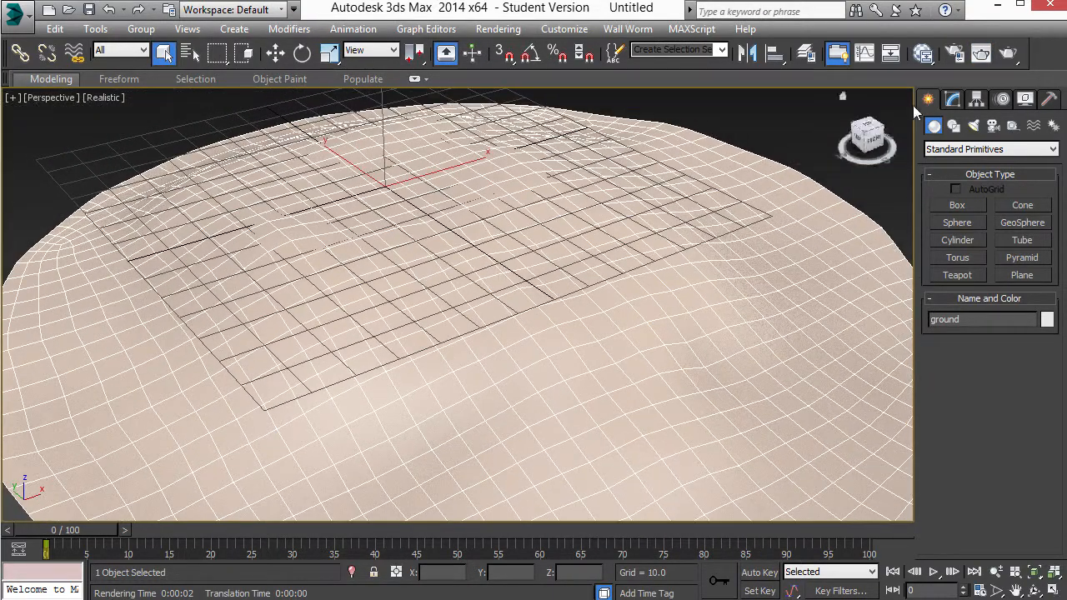
Step: Create a standard Omni light over the middle of the ground mesh
click(953, 99)
click(928, 99)
click(973, 125)
click(971, 152)
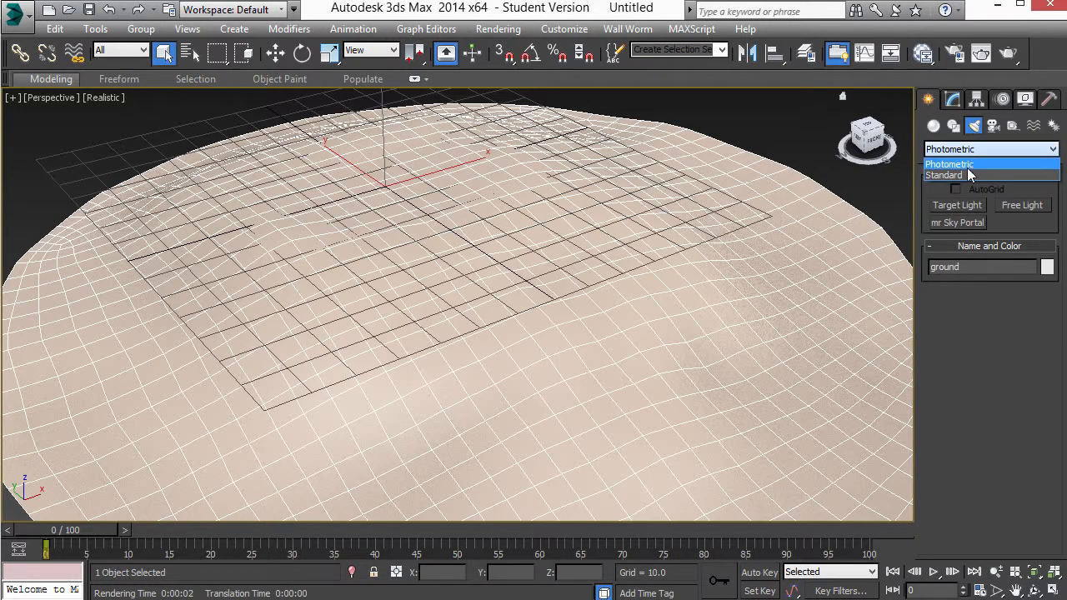
click(967, 169)
click(958, 240)
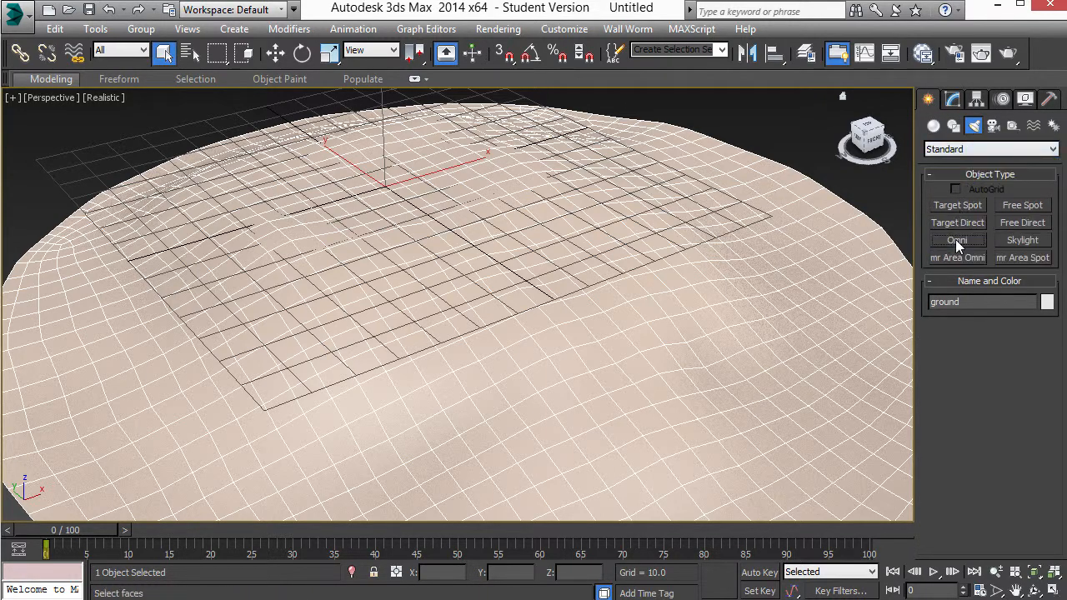
click(530, 275)
right_click(529, 243)
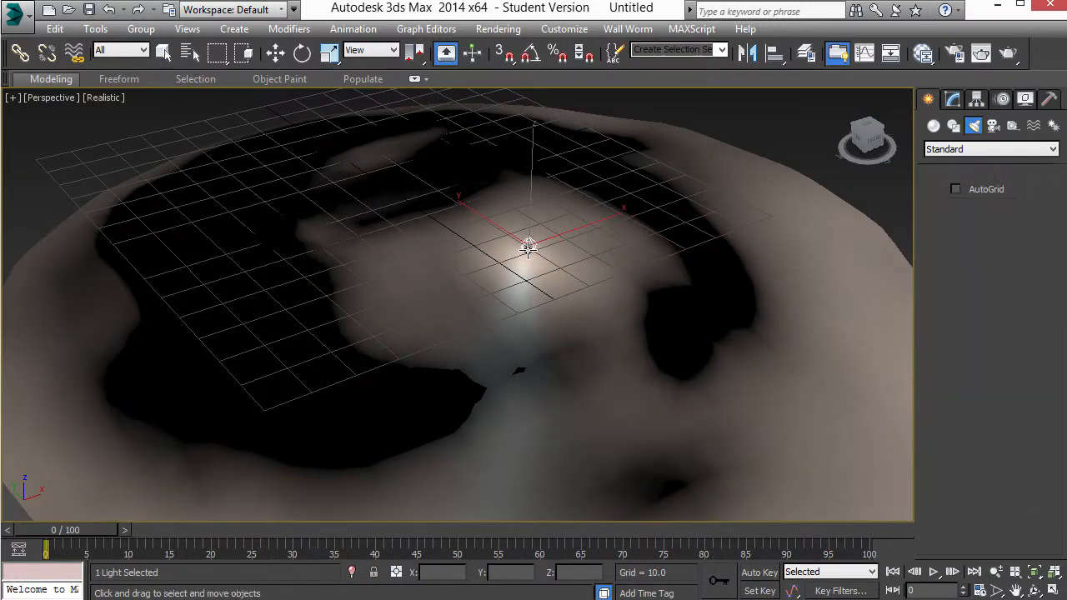
Step: Raise the Omni light above the ground to a Z height of about 18.7
key(w)
drag(531, 171, 534, 89)
scroll(405, 137, up, 3)
middle_drag(436, 142, 507, 381)
scroll(508, 380, down, 5)
middle_drag(345, 329, 337, 258)
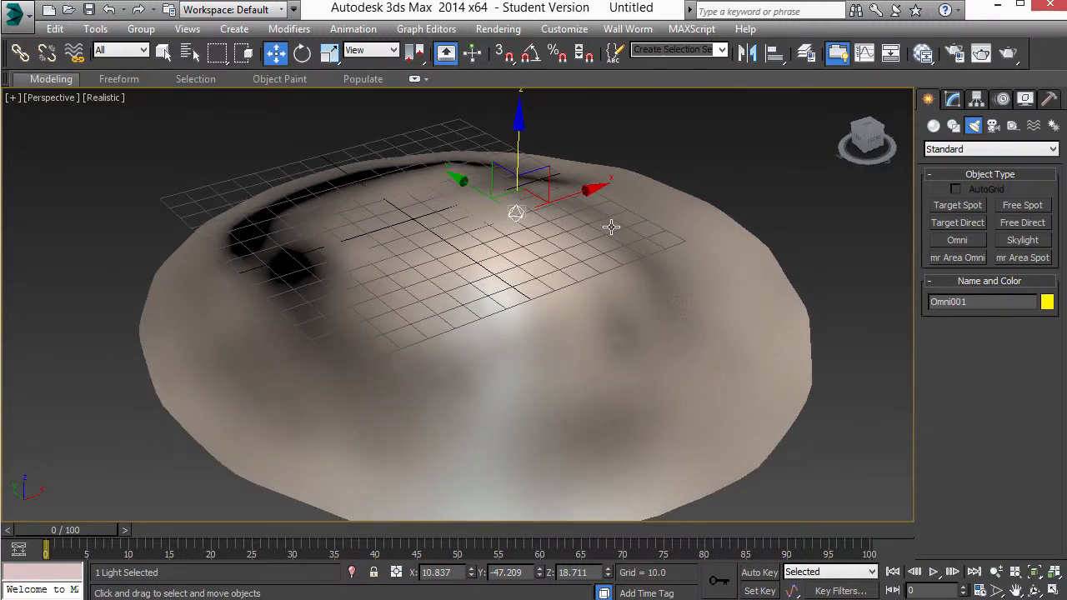
Step: Select the ground mesh, render a closer perspective view of its lit surface, and close the rendered frame
click(186, 323)
scroll(417, 260, up, 4)
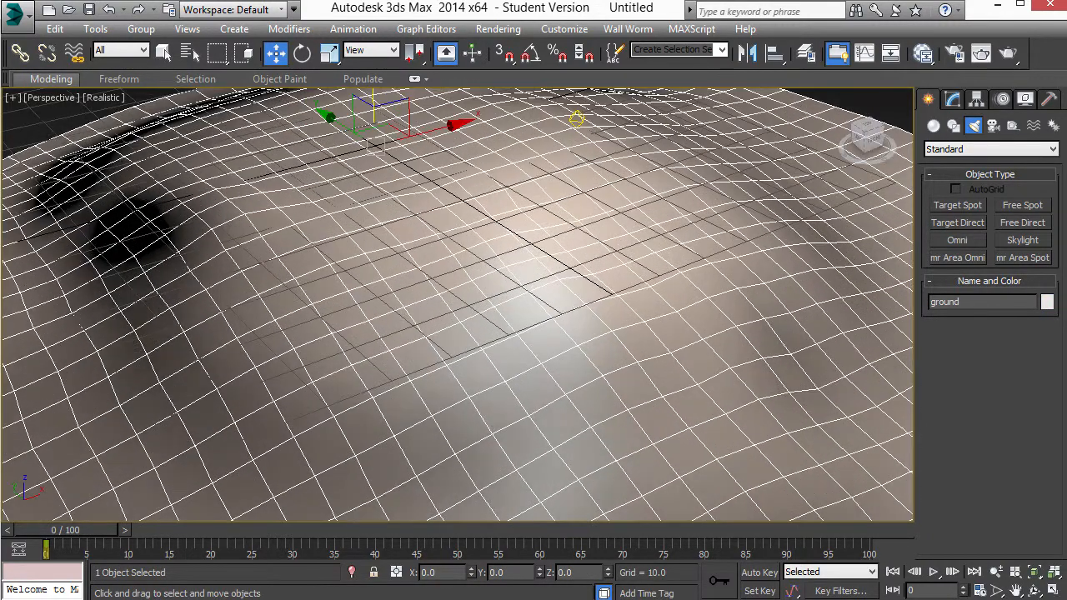
middle_drag(506, 202, 458, 220)
scroll(519, 354, up, 4)
scroll(458, 219, up, 1)
scroll(458, 220, up, 1)
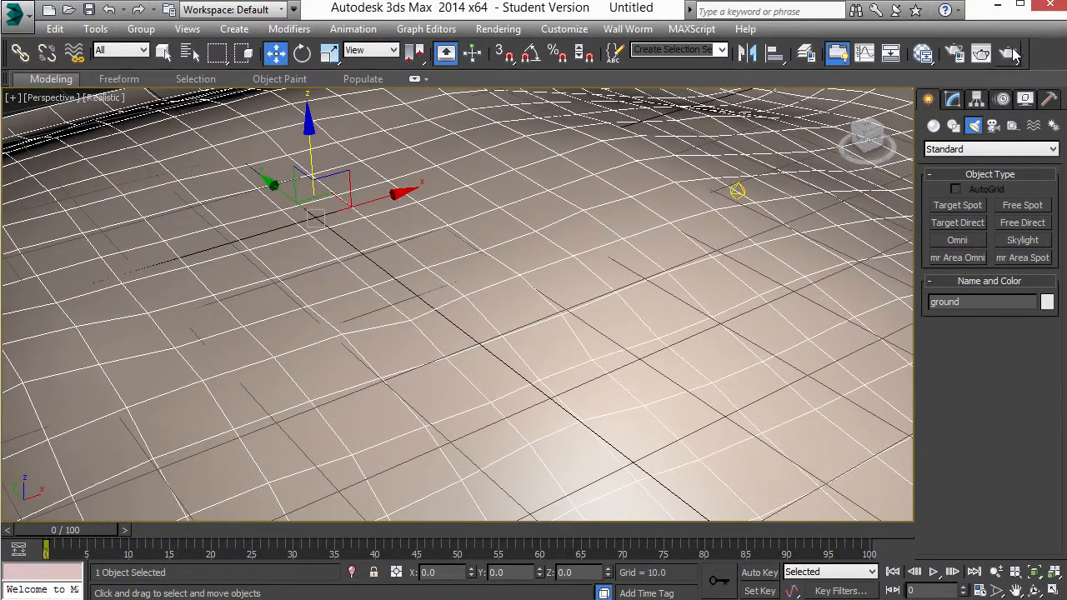
click(1008, 53)
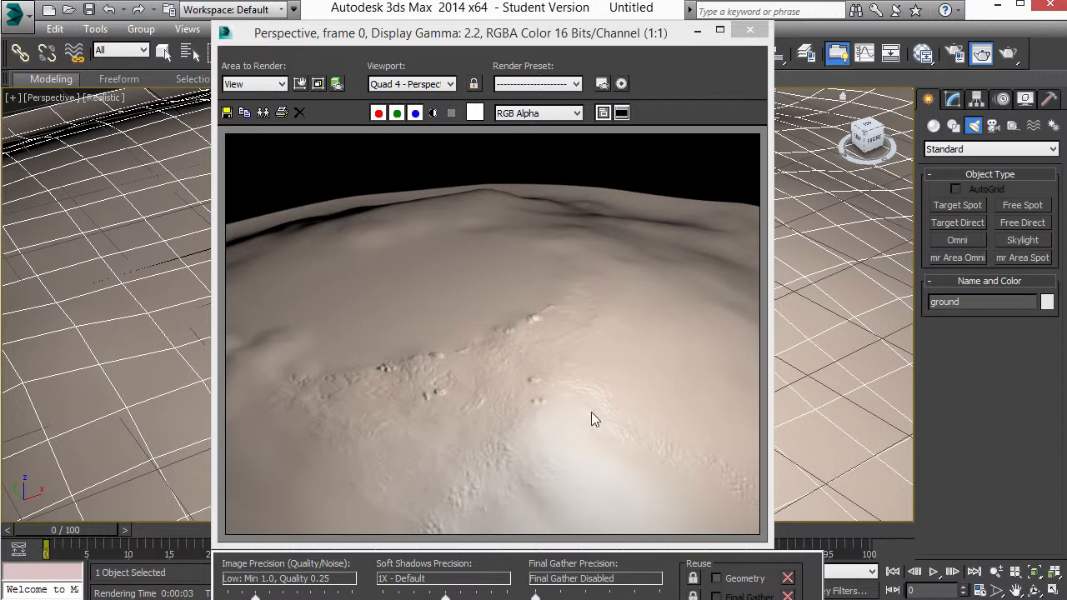
click(753, 35)
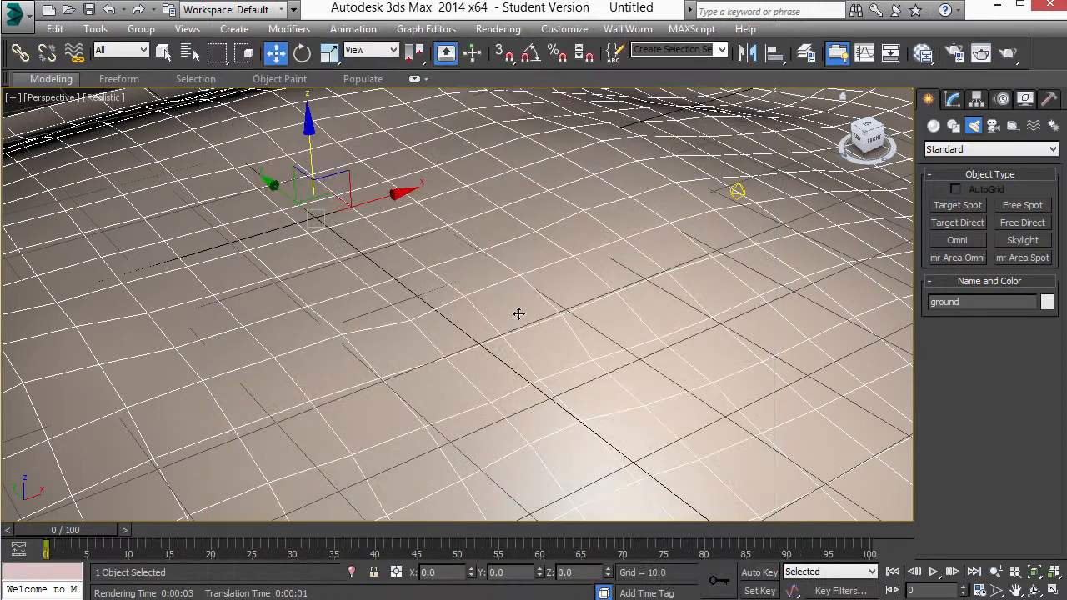
Step: Render an even tighter close-up of the ground's displaced detail and close the rendered frame
scroll(503, 330, up, 3)
middle_drag(520, 334, 447, 249)
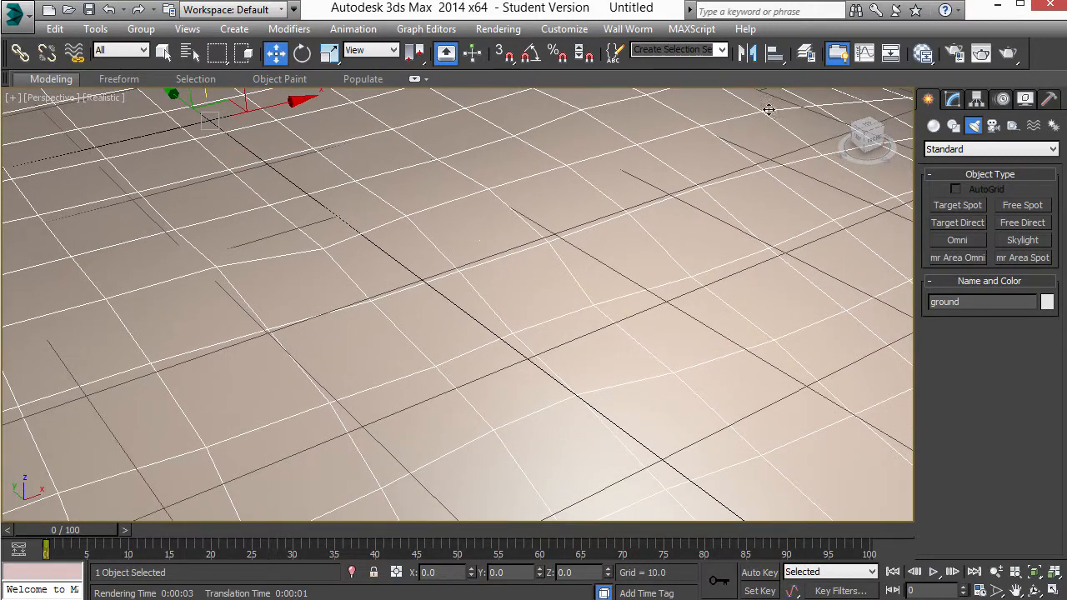
click(1009, 52)
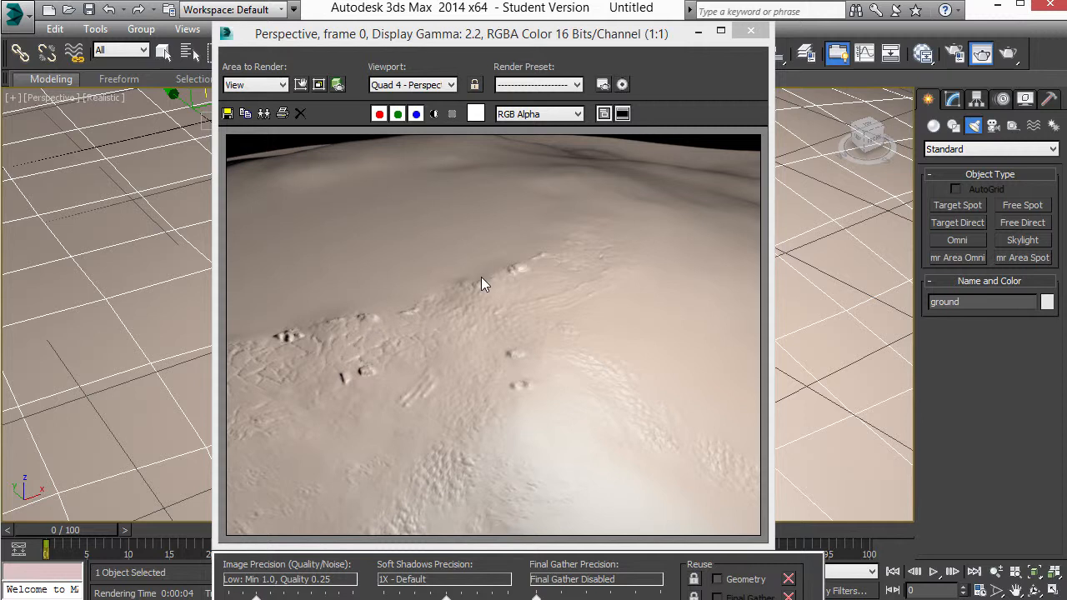
click(756, 32)
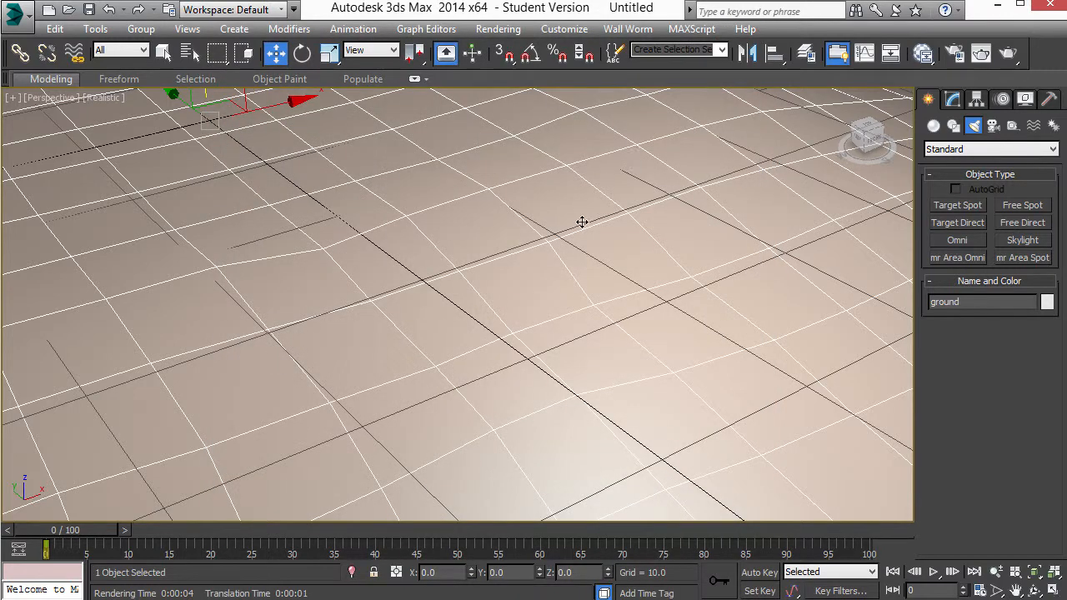
Step: Add a TurboSmooth modifier to the ground with render iterations enabled at 4, and render the close-up view
click(952, 100)
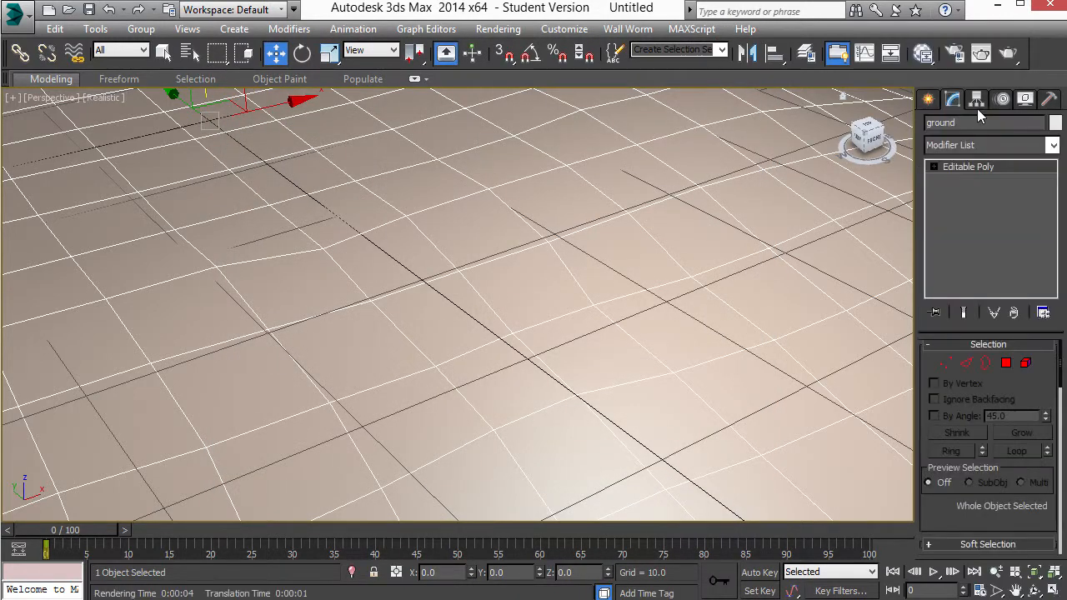
click(1053, 145)
key(t)
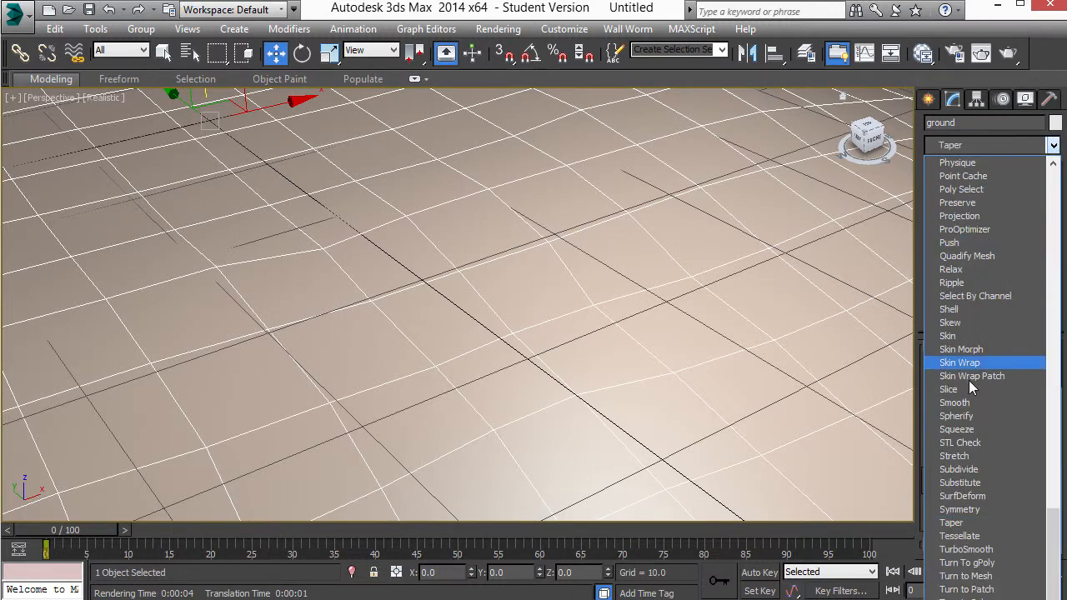
click(967, 550)
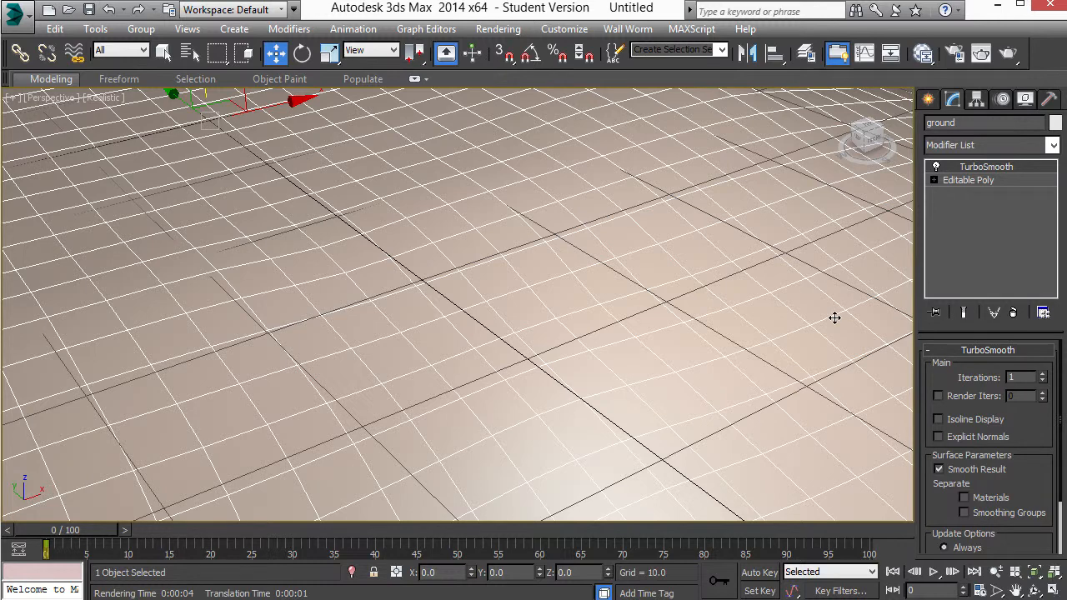
mouse_move(945, 384)
mouse_down()
mouse_move(940, 313)
mouse_move(945, 389)
mouse_up()
click(938, 397)
key(Return)
click(1017, 414)
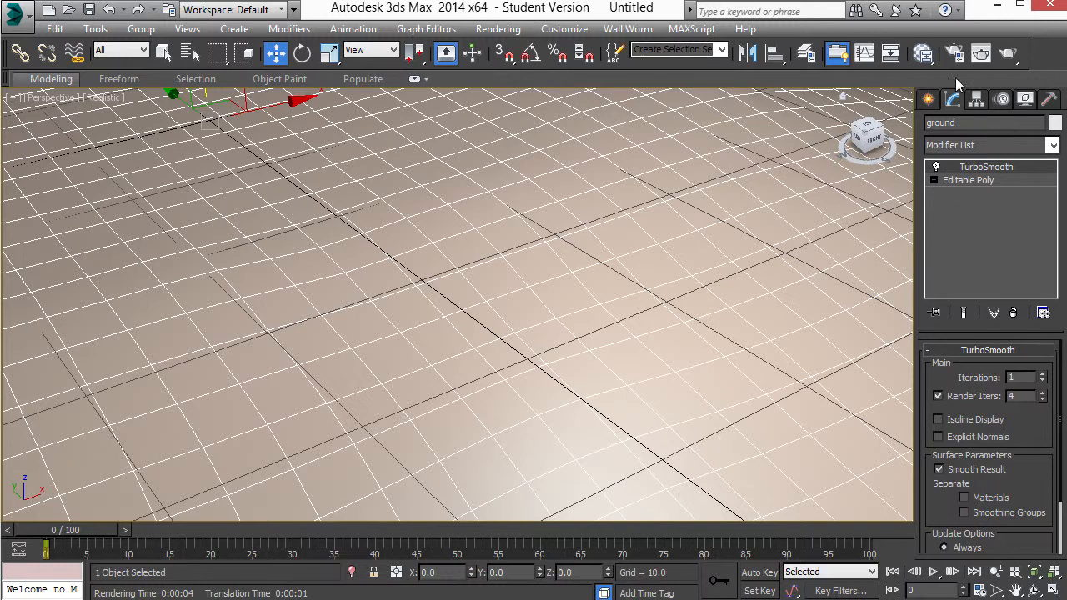
click(1009, 52)
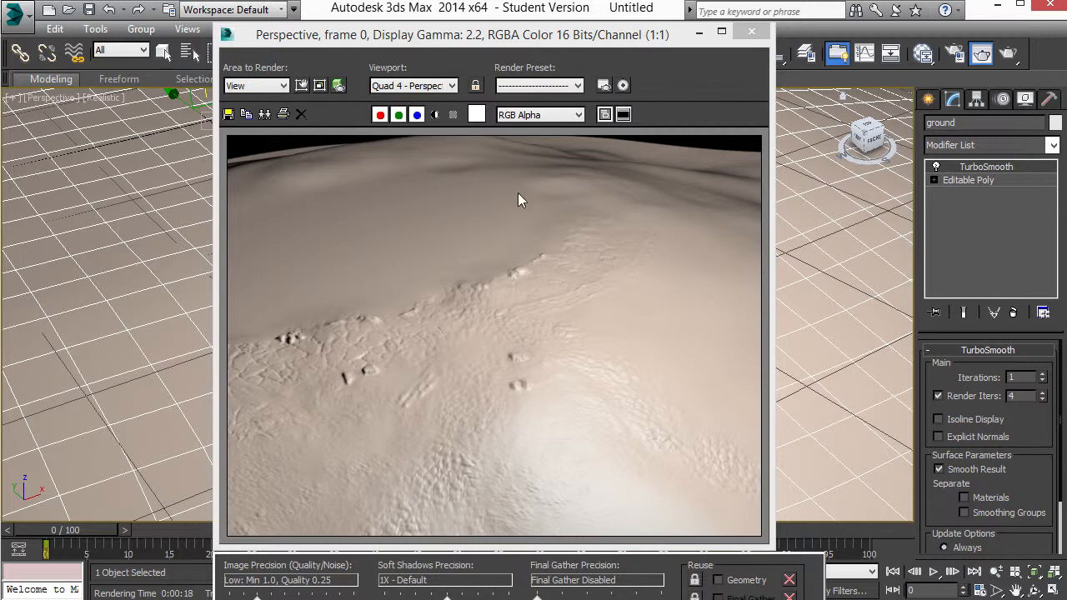
drag(570, 39, 432, 38)
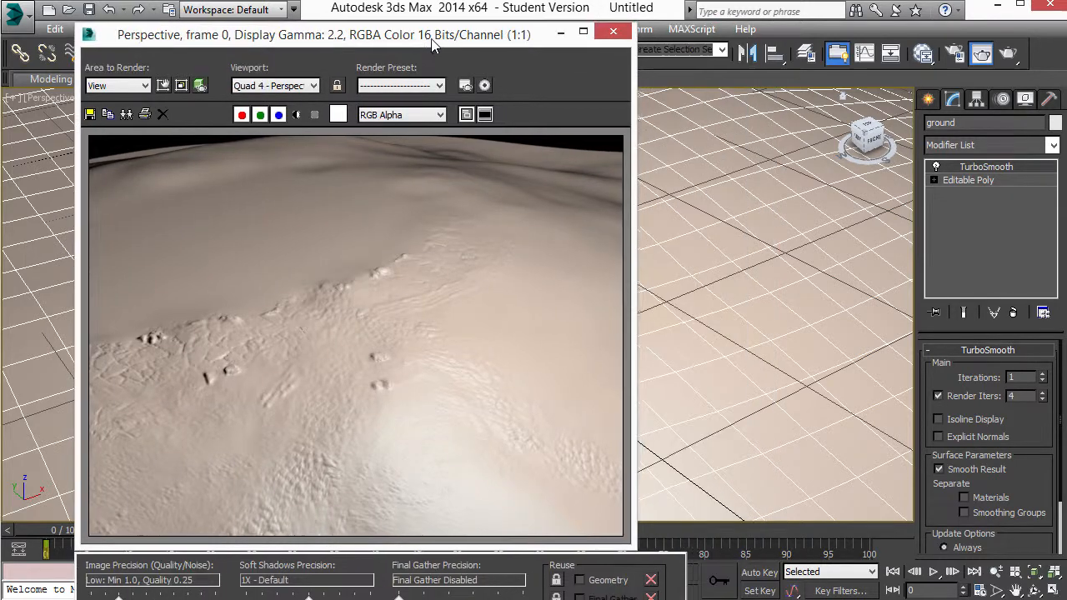
Step: In the mental ray render setup, set the global displacement edge length to 1.0 pixels and maximum subdivisions to 64K
click(955, 52)
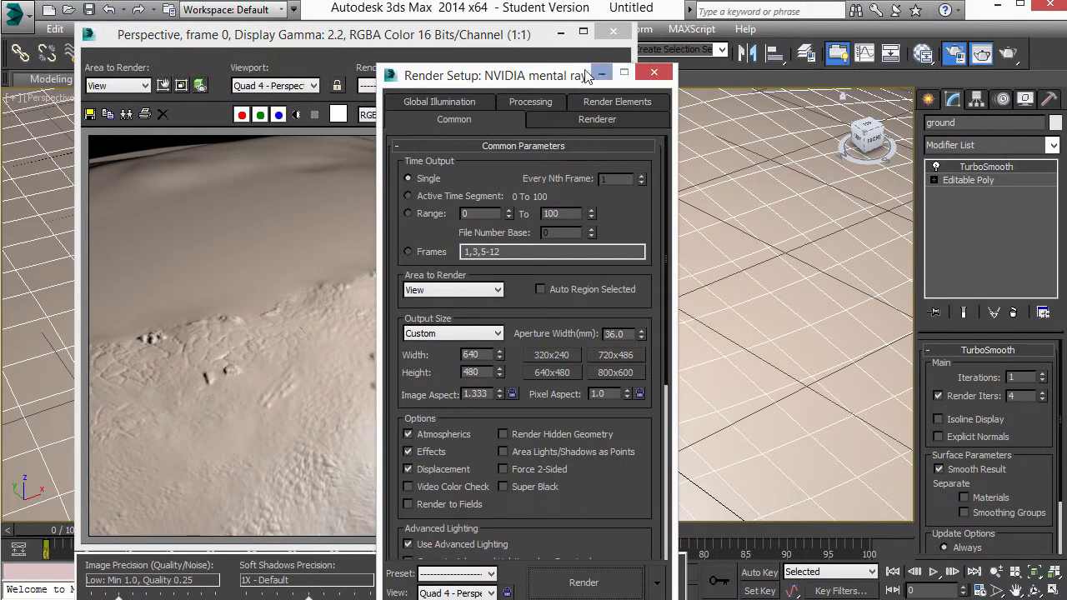
drag(562, 75, 638, 31)
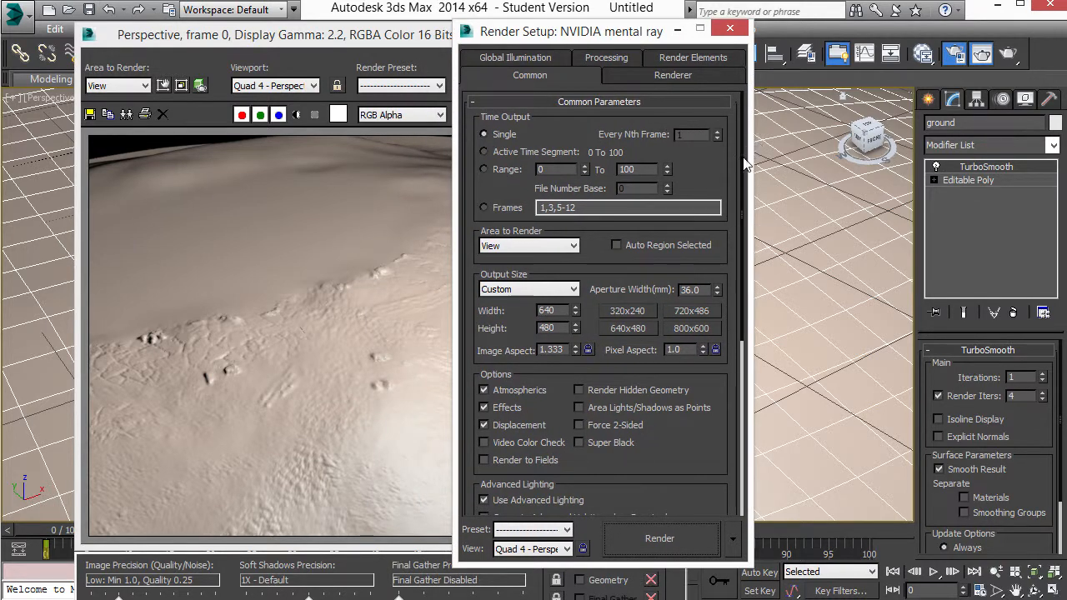
drag(746, 167, 730, 79)
click(664, 75)
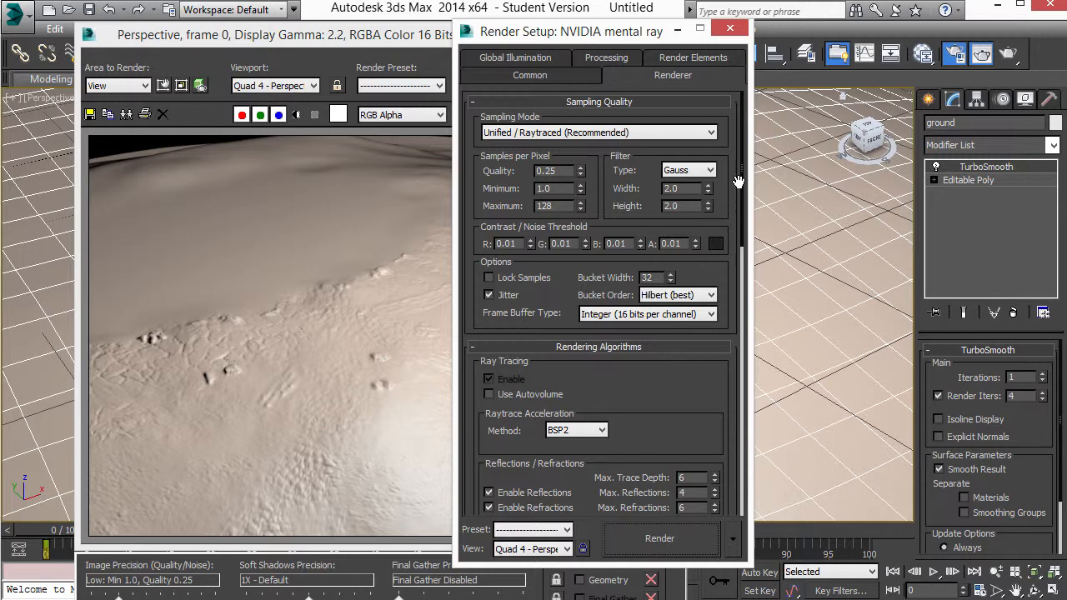
drag(745, 187, 749, 521)
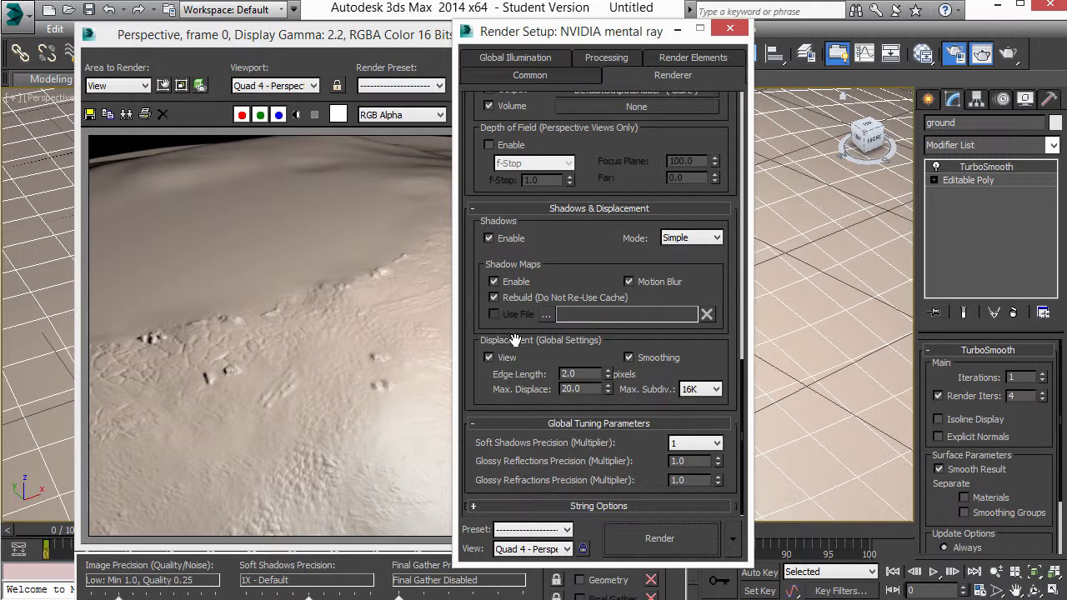
double_click(559, 375)
click(707, 391)
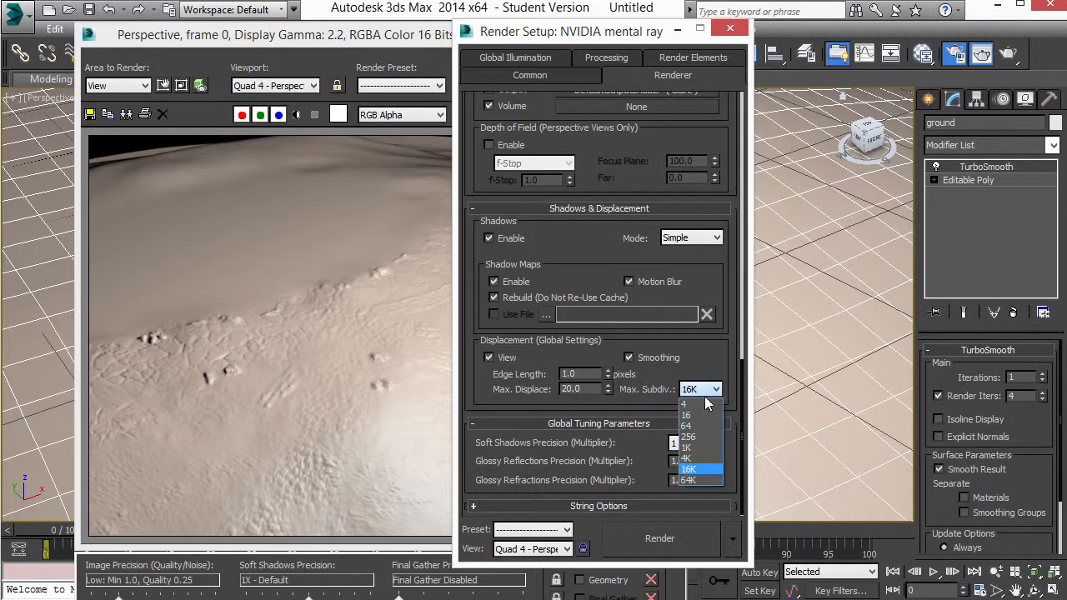
click(703, 482)
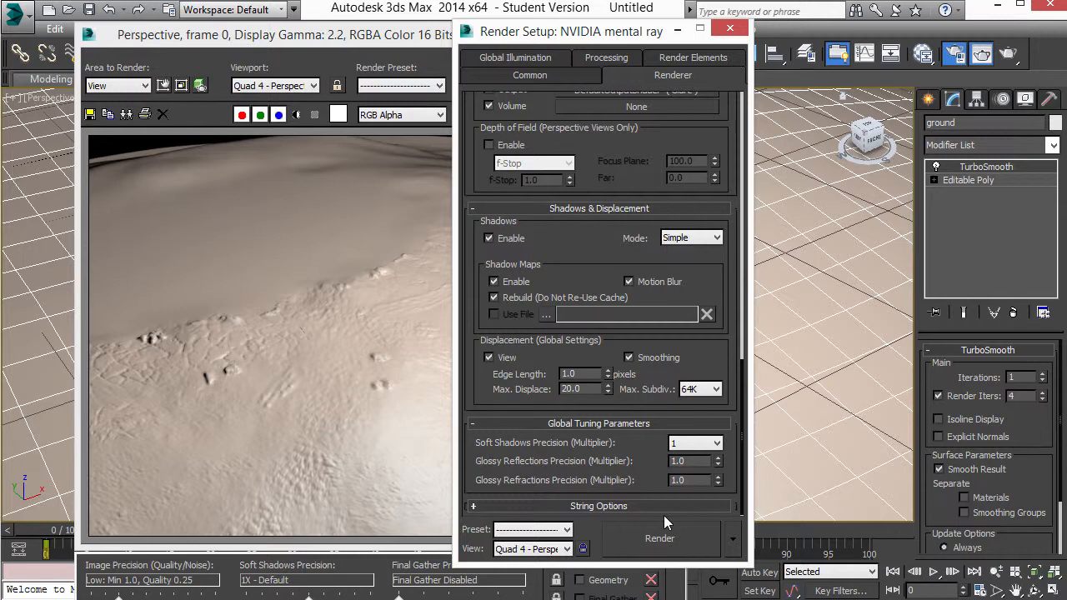
Step: Render the ground with the finer displacement settings and close the rendered frame
click(658, 539)
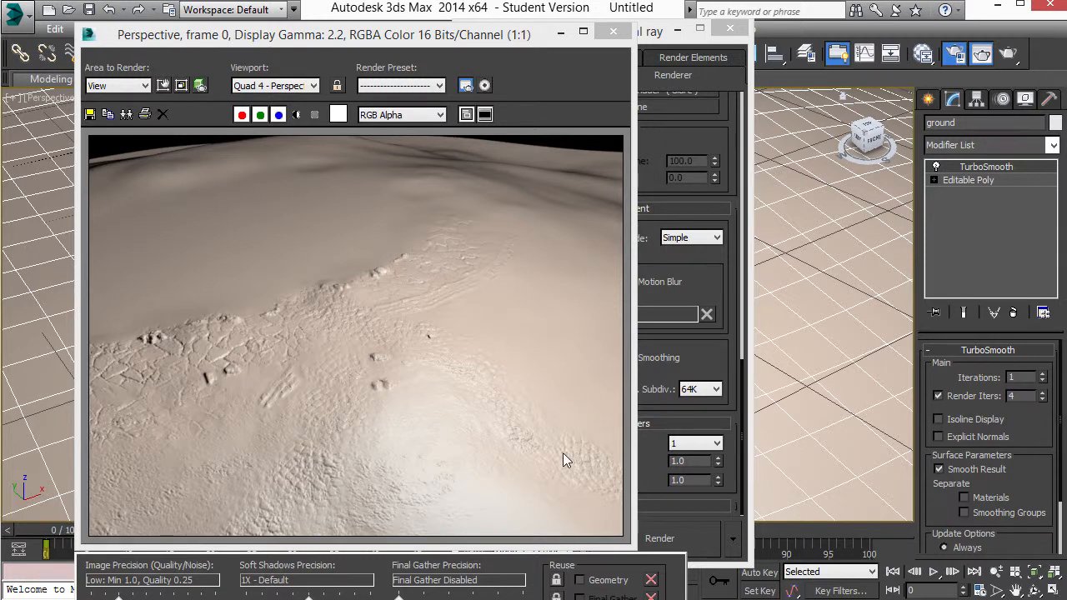
drag(484, 50, 585, 50)
click(716, 32)
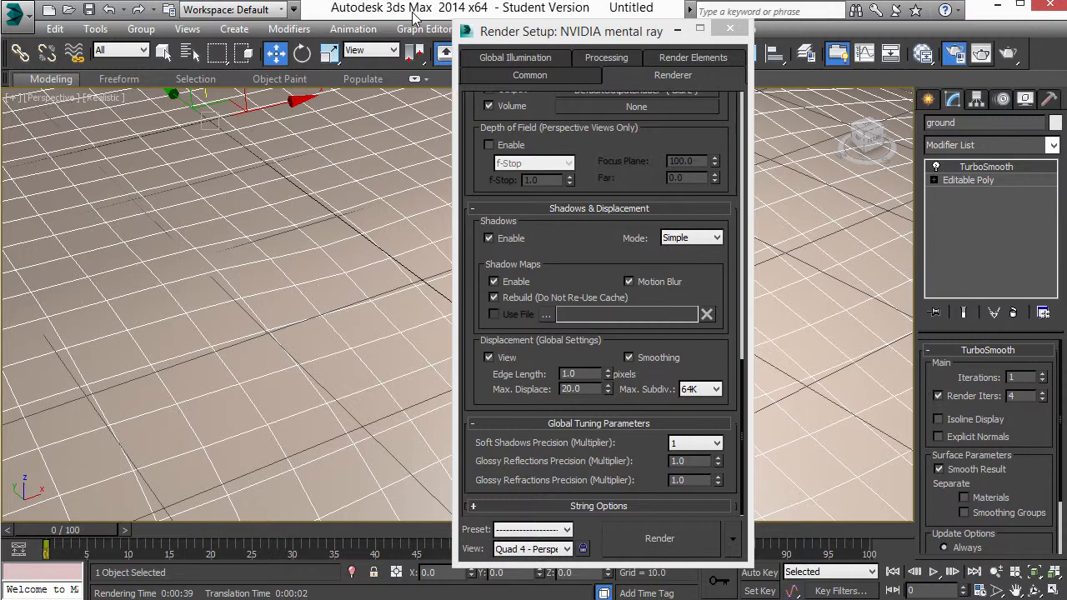
Step: Open the Slate Material Editor and delete all existing nodes from View1
key(m)
ctrl+alt+middle_drag(460, 119, 478, 163)
drag(287, 144, 633, 504)
key(Delete)
Step: Add a new Standard material to View1 and set its specular level to 70 and glossiness to 46
drag(237, 265, 238, 156)
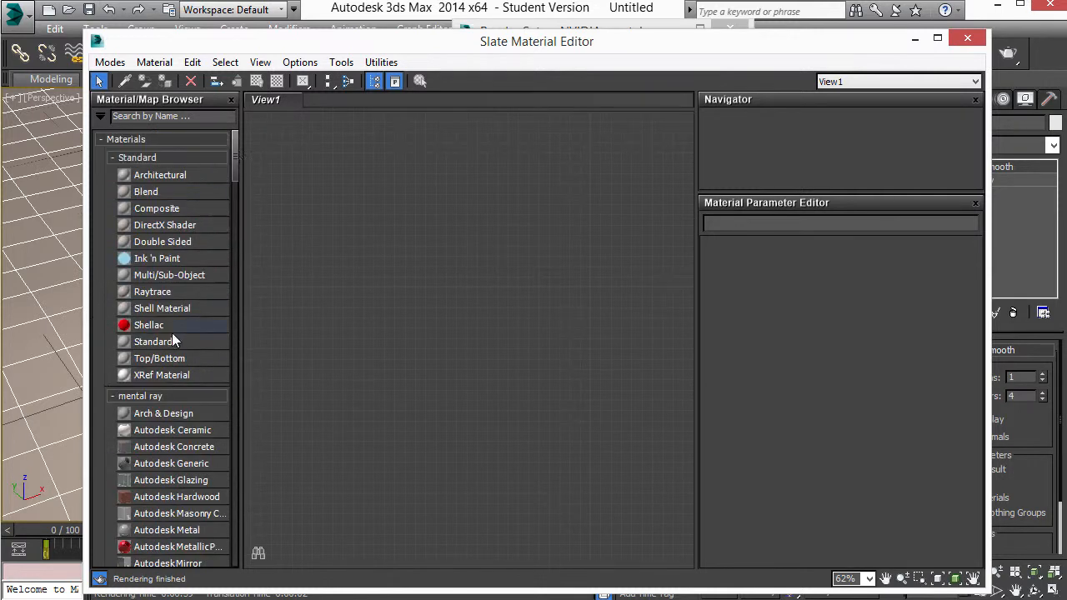
double_click(123, 342)
ctrl+alt+middle_drag(487, 359, 557, 247)
right_click(556, 248)
drag(446, 211, 580, 211)
double_click(581, 211)
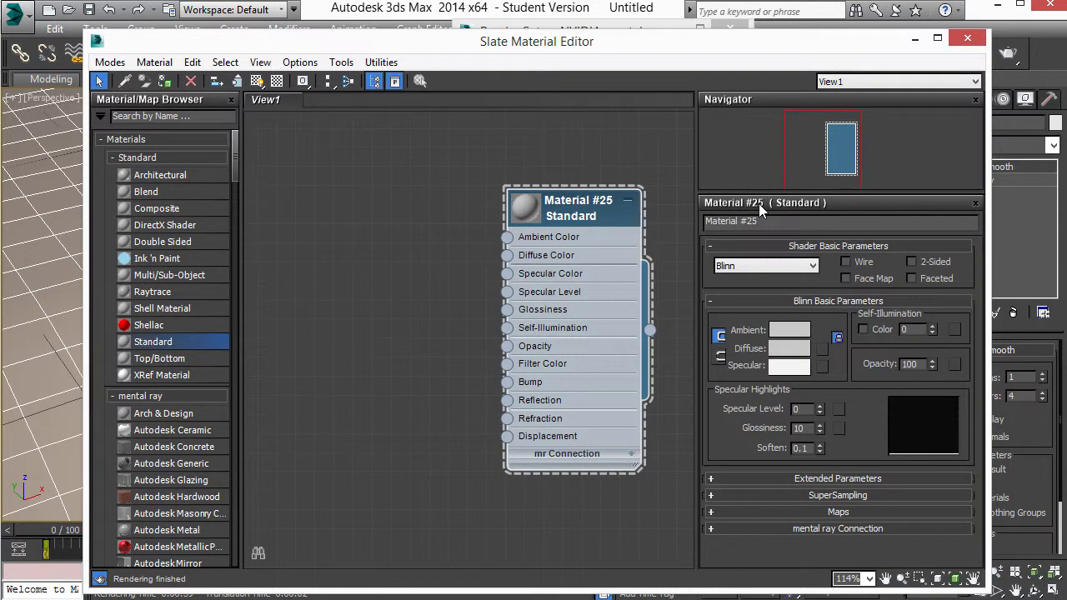
drag(820, 432, 823, 386)
drag(819, 428, 821, 415)
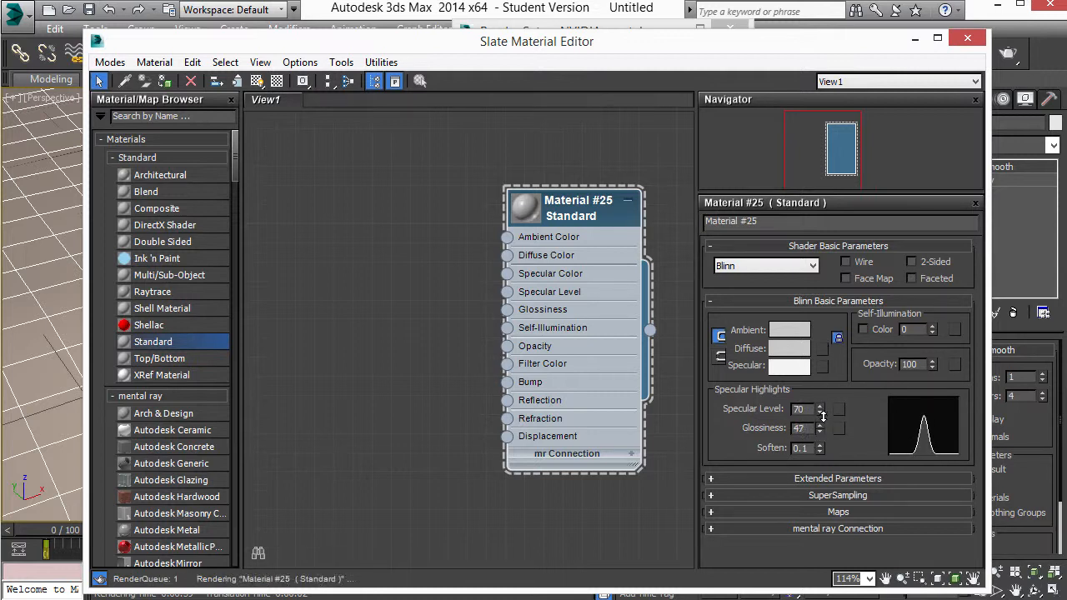
drag(568, 221, 586, 220)
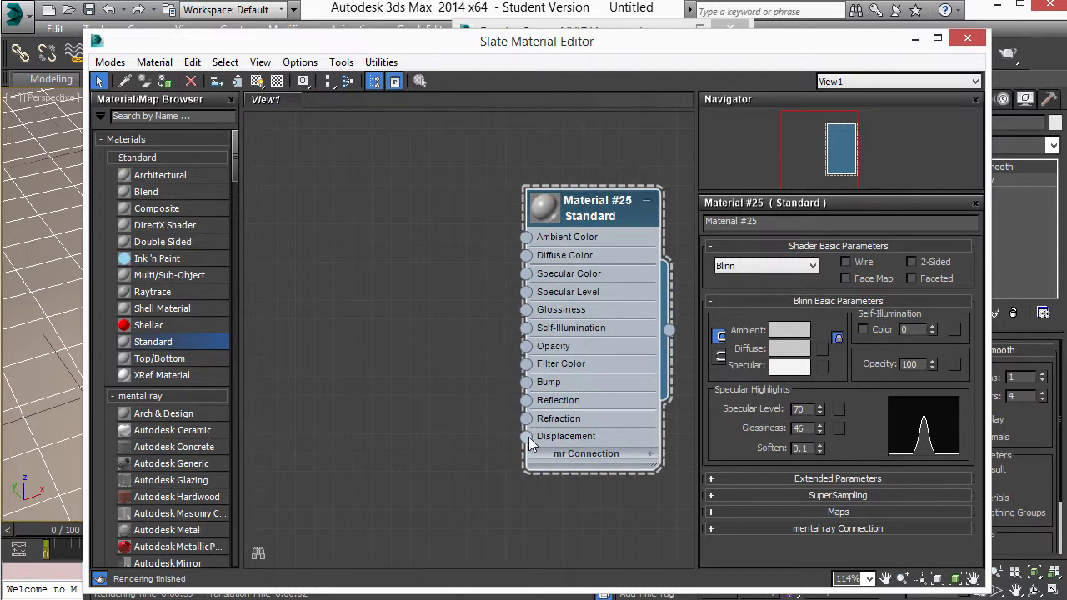
Step: Connect a Vector Displacement map to the Displacement slot of the new Standard material
click(527, 437)
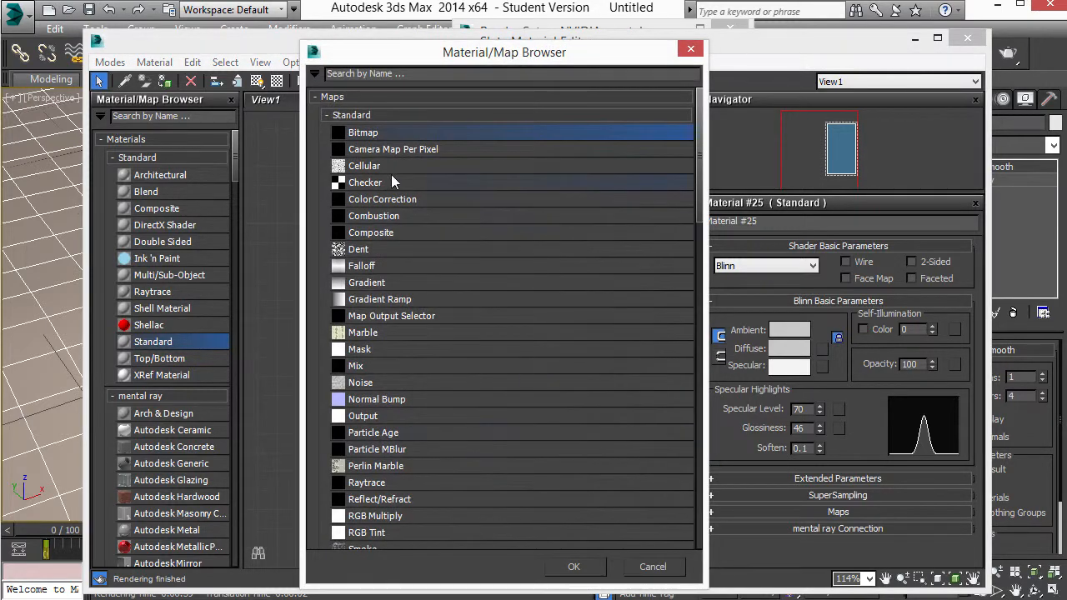
drag(700, 166, 697, 270)
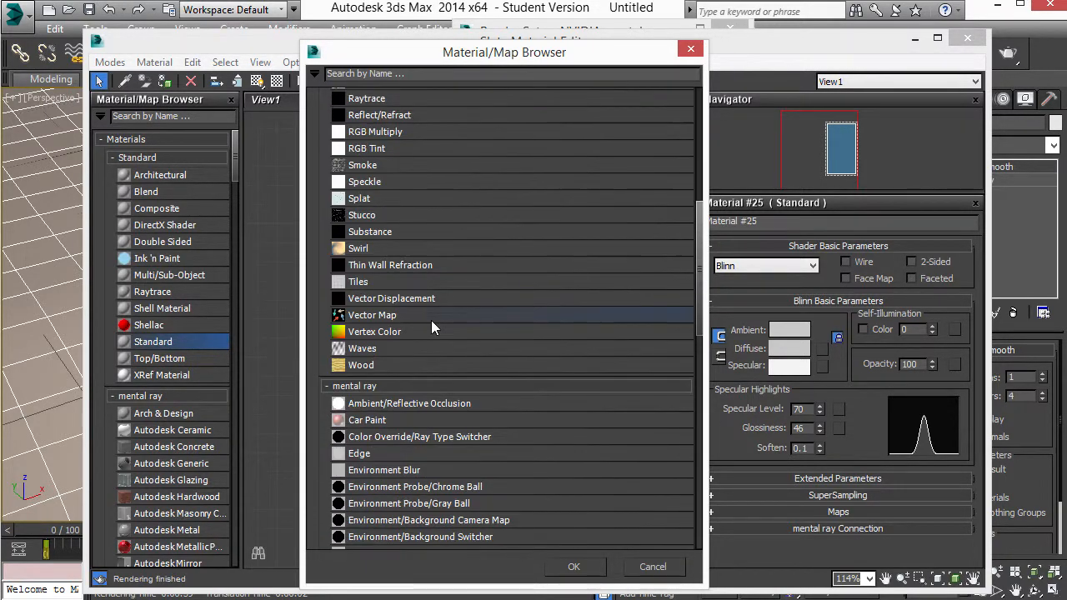
double_click(342, 298)
drag(339, 423, 357, 424)
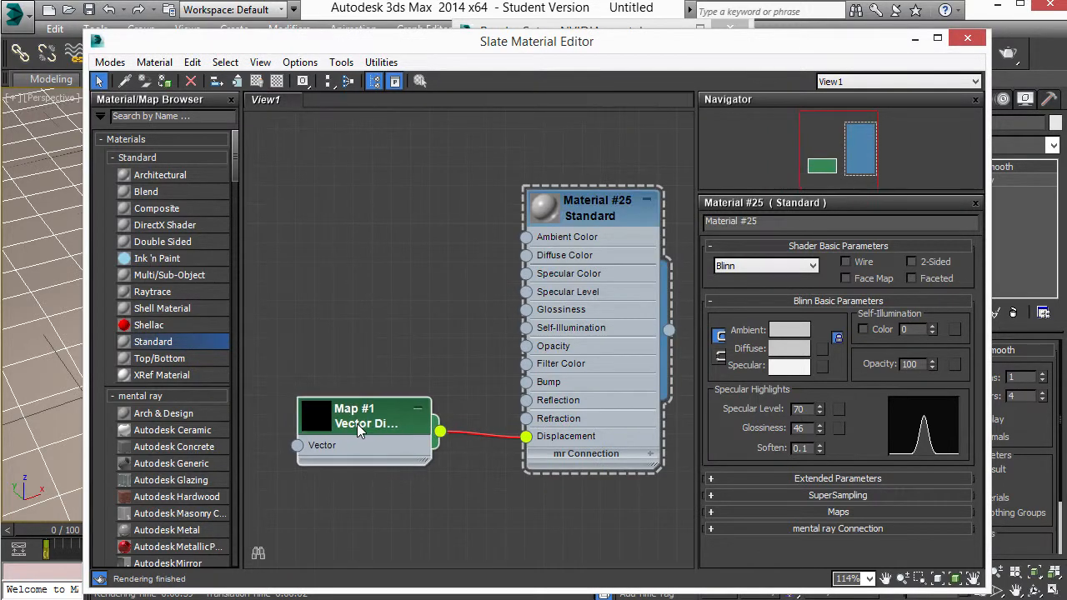
Step: Load the groundDisp.exr bitmap into the Vector input of the Vector Displacement map
middle_drag(356, 359, 486, 307)
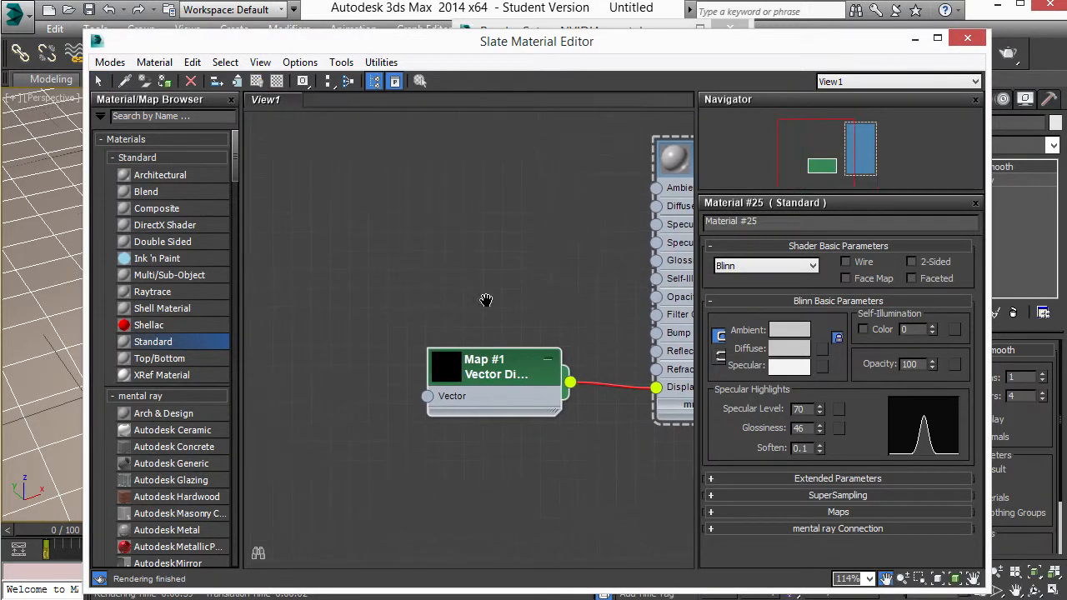
click(427, 397)
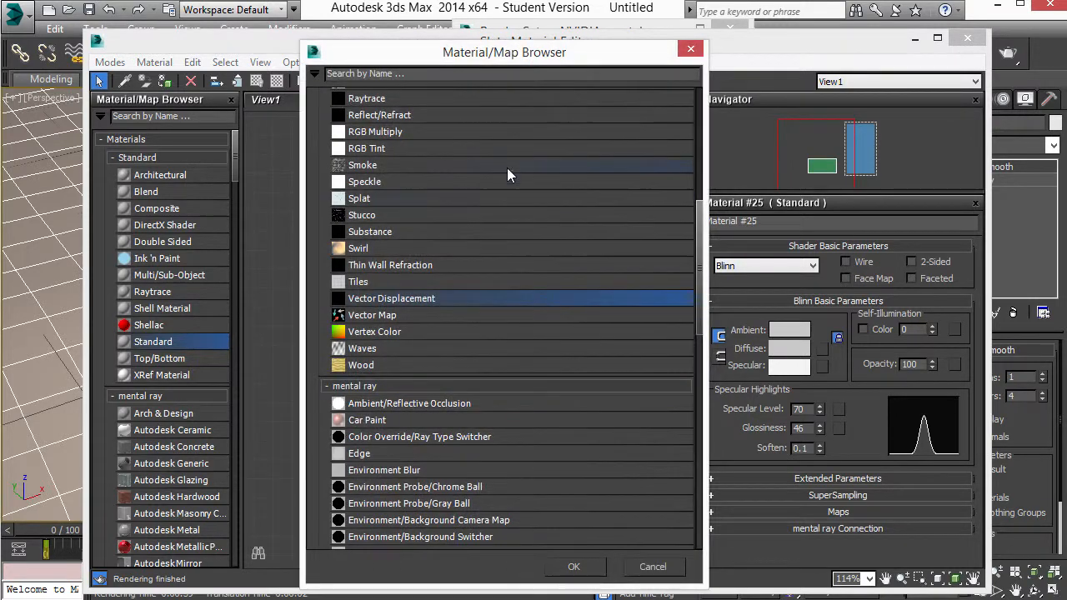
scroll(698, 216, up, 8)
click(371, 135)
double_click(371, 133)
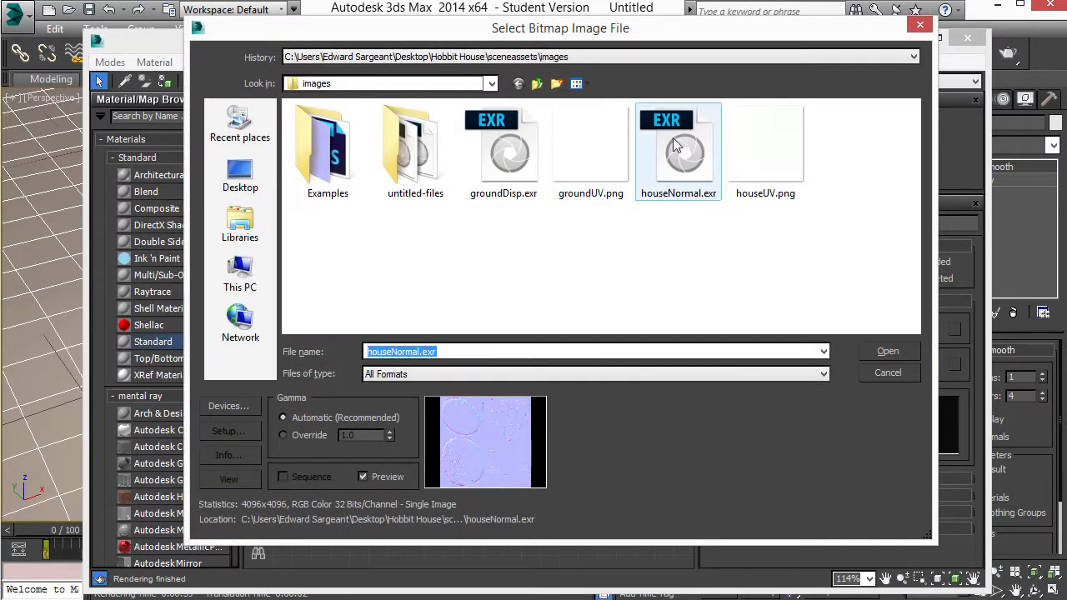
click(519, 153)
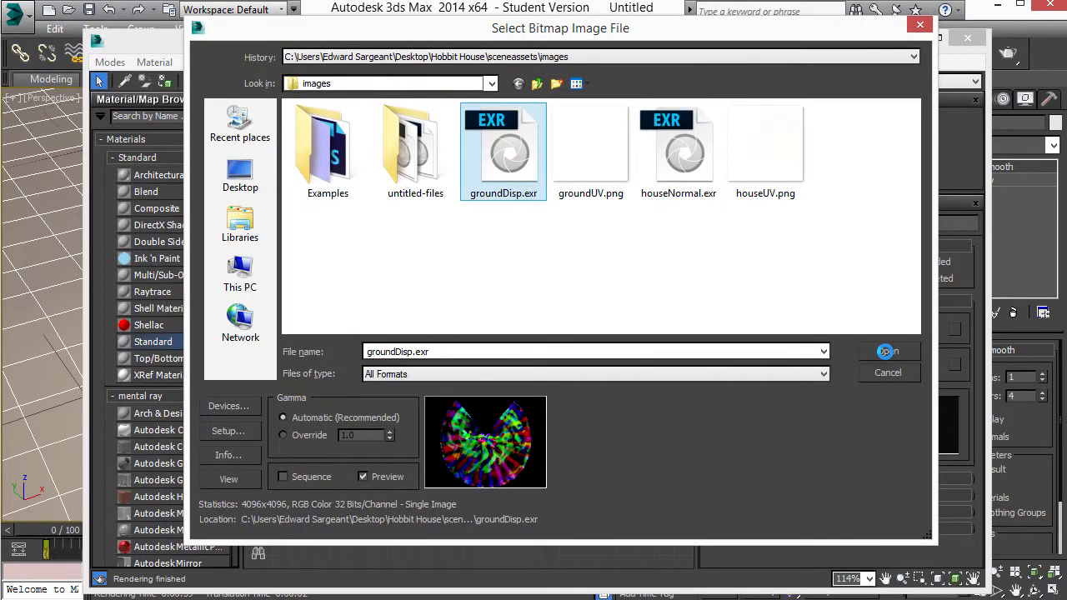
click(886, 351)
click(642, 458)
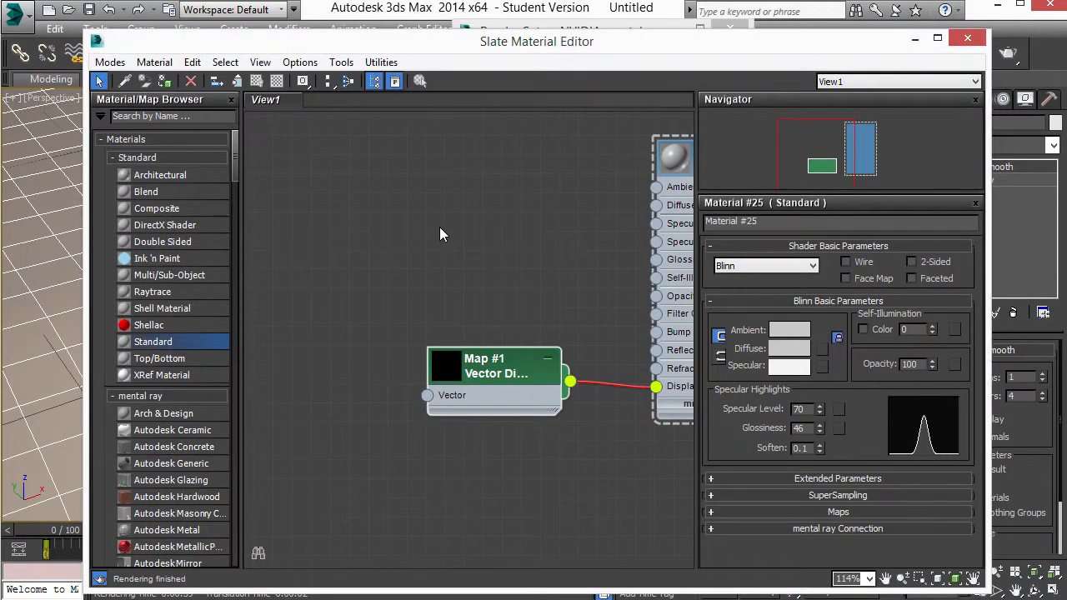
Step: Set the Vector Displacement map's method to Object and close the Slate Material Editor
middle_drag(363, 236, 514, 241)
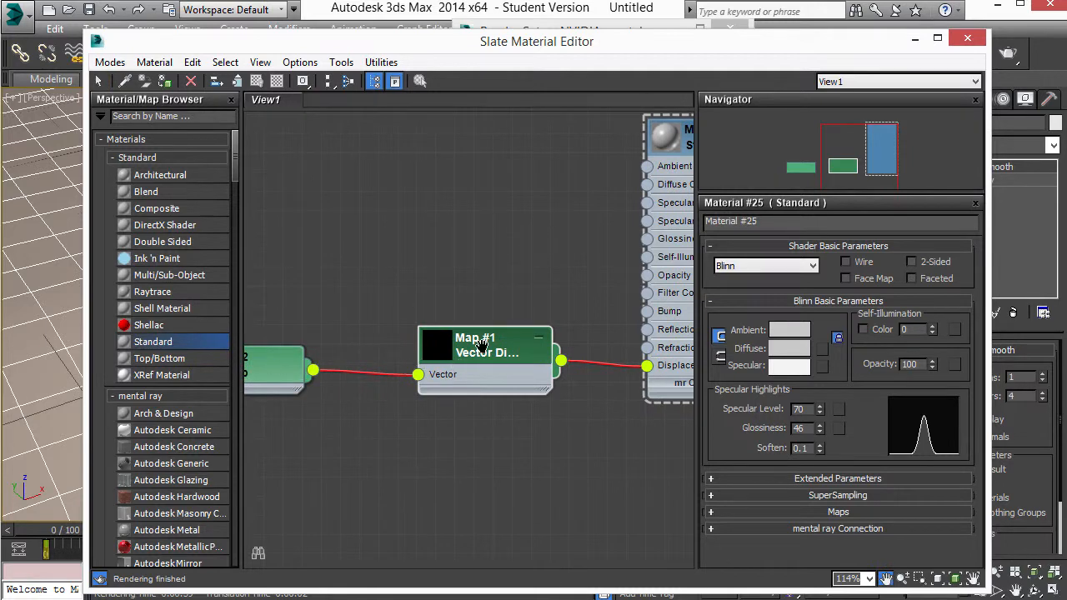
key(shift+q)
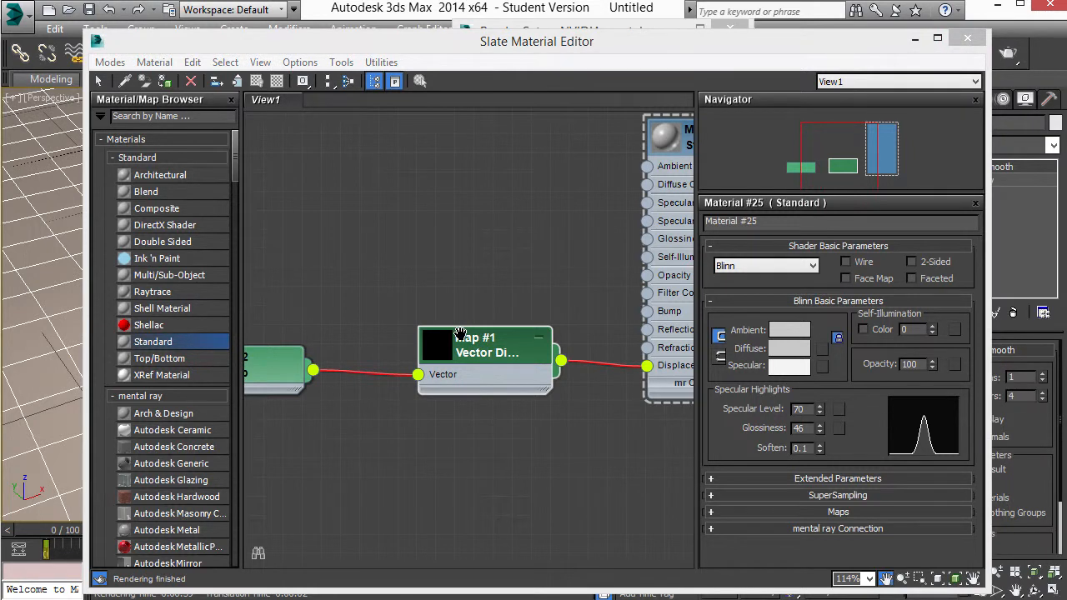
double_click(484, 349)
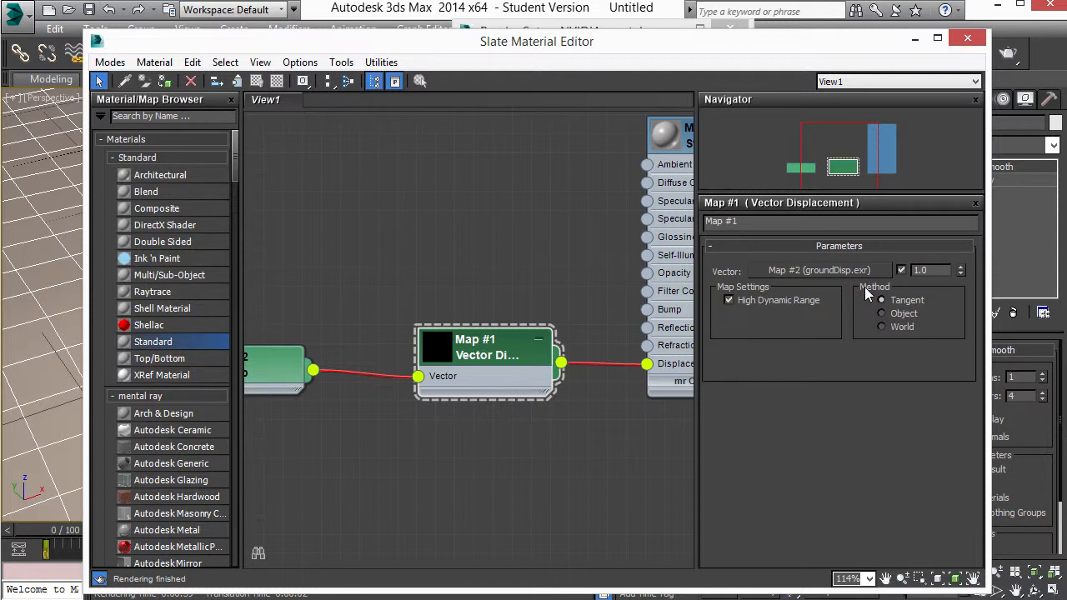
click(881, 313)
scroll(450, 269, down, 3)
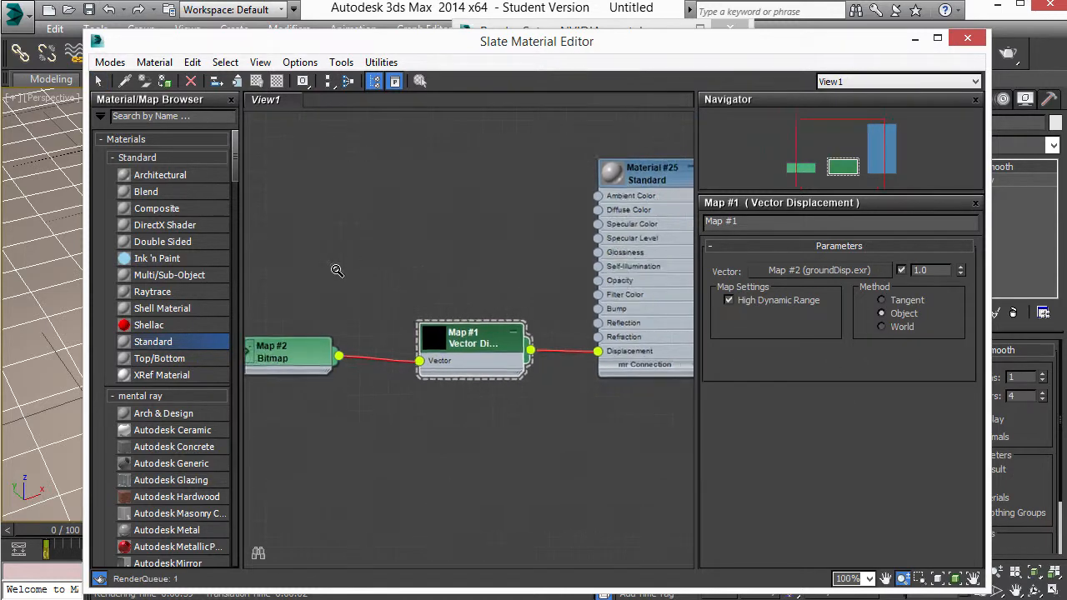
middle_drag(439, 279, 457, 301)
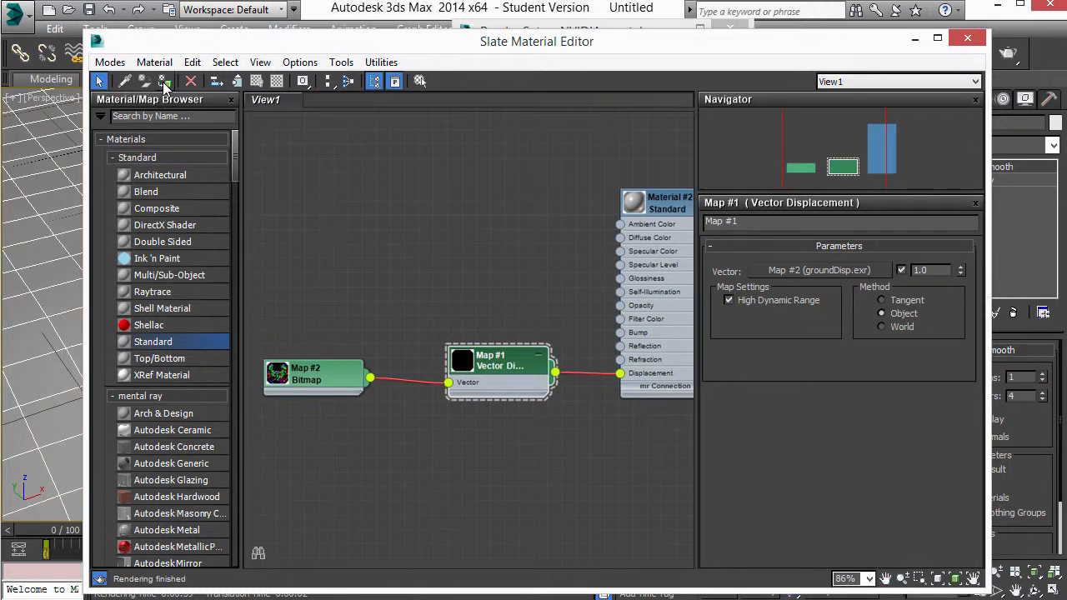
click(967, 39)
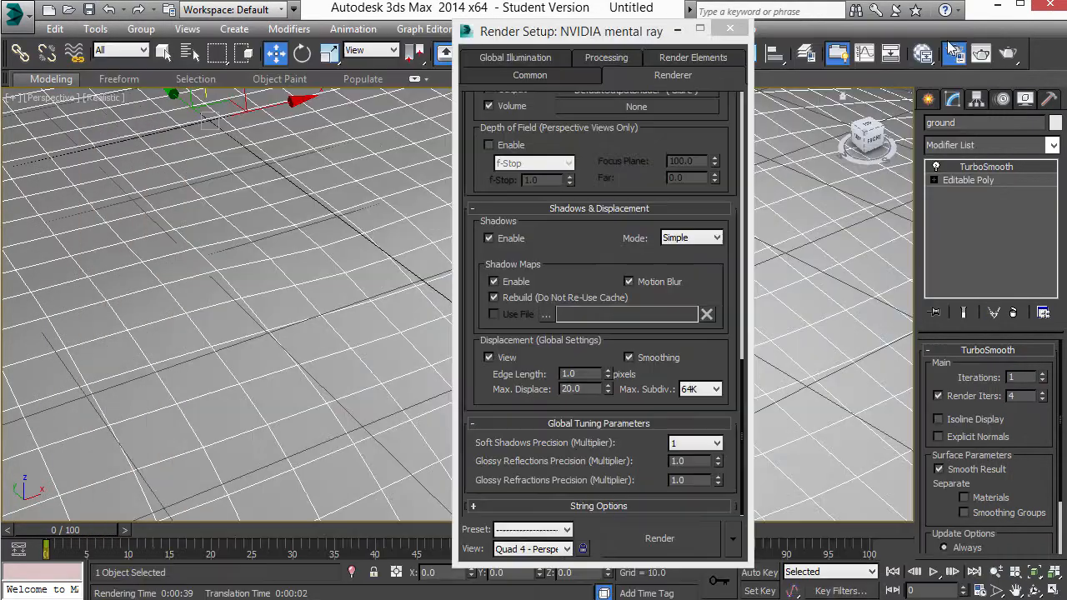
click(696, 532)
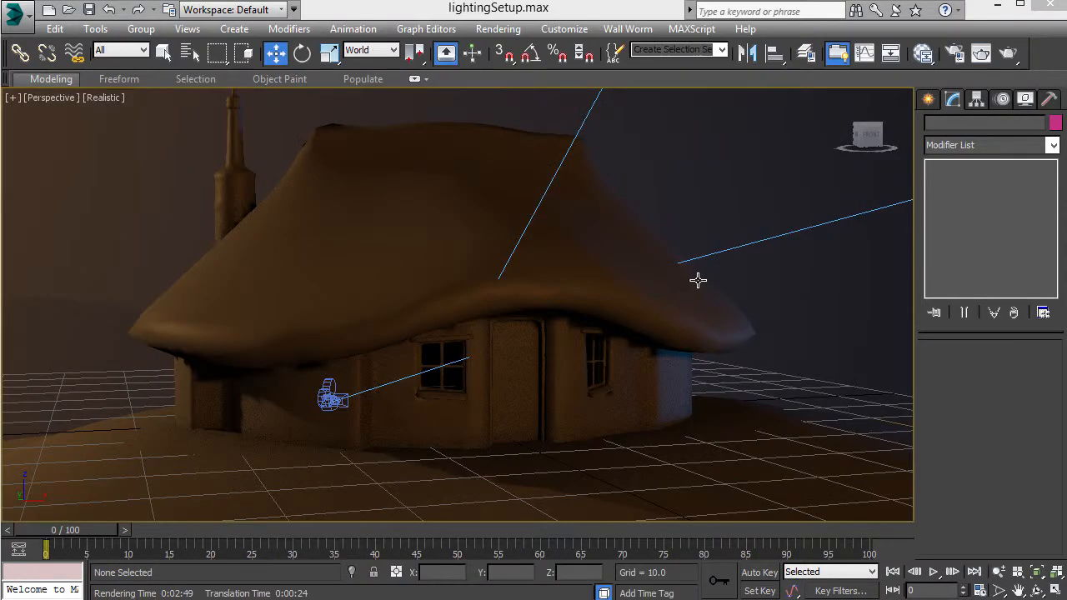
mouse_move(625, 294)
alt+middle_down()
mouse_move(526, 324)
mouse_move(631, 303)
mouse_move(615, 296)
alt+middle_up()
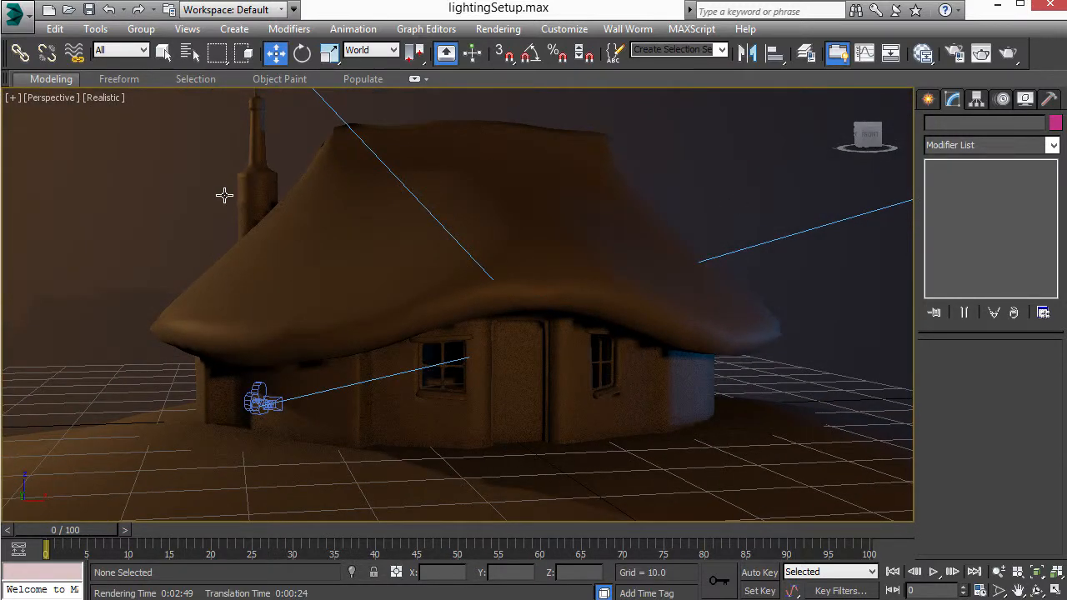
click(23, 26)
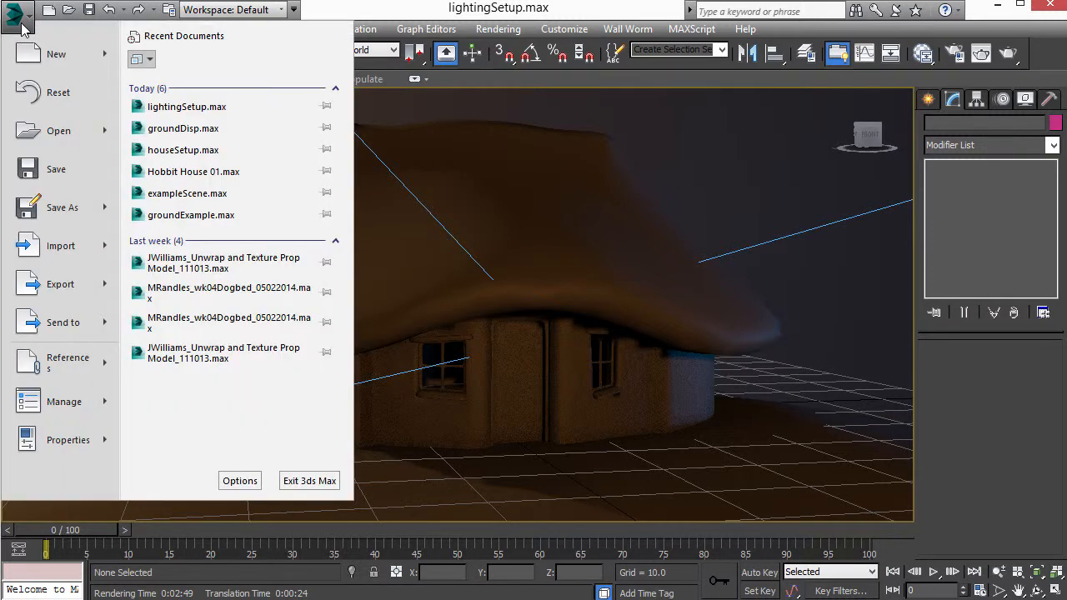
mouse_move(58, 255)
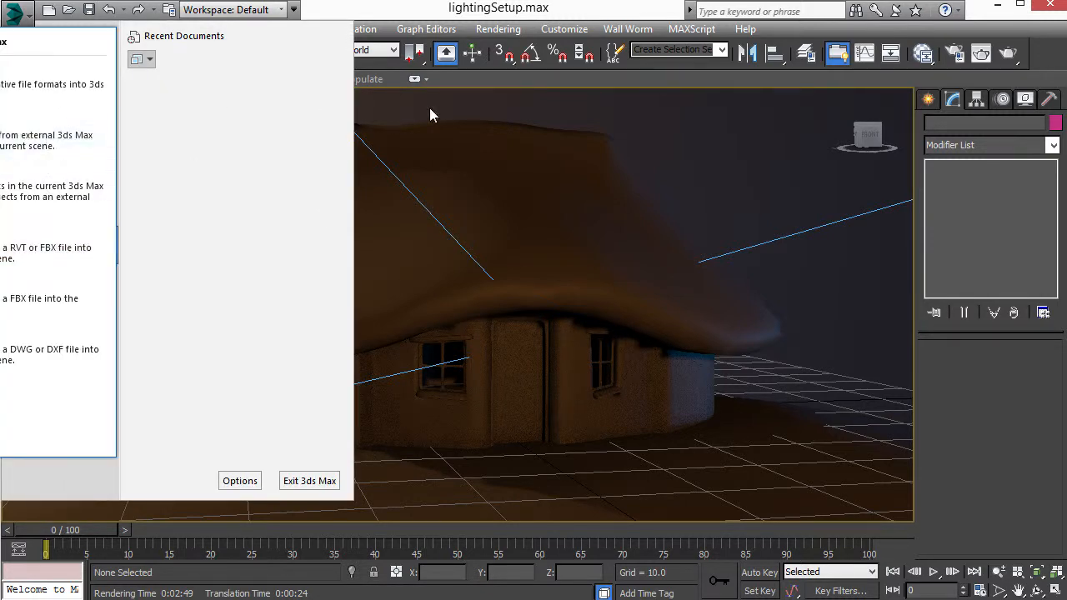
click(530, 16)
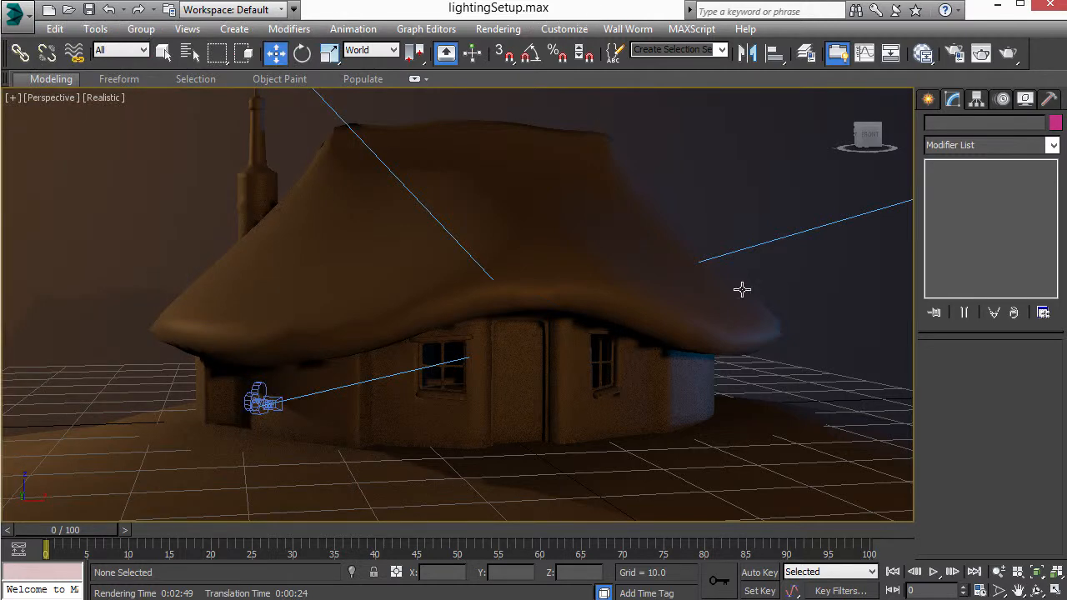
Step: Examine the house, ground, lights and cameras of the lightingSetup.max scene from close up and far away
scroll(631, 371, down, 3)
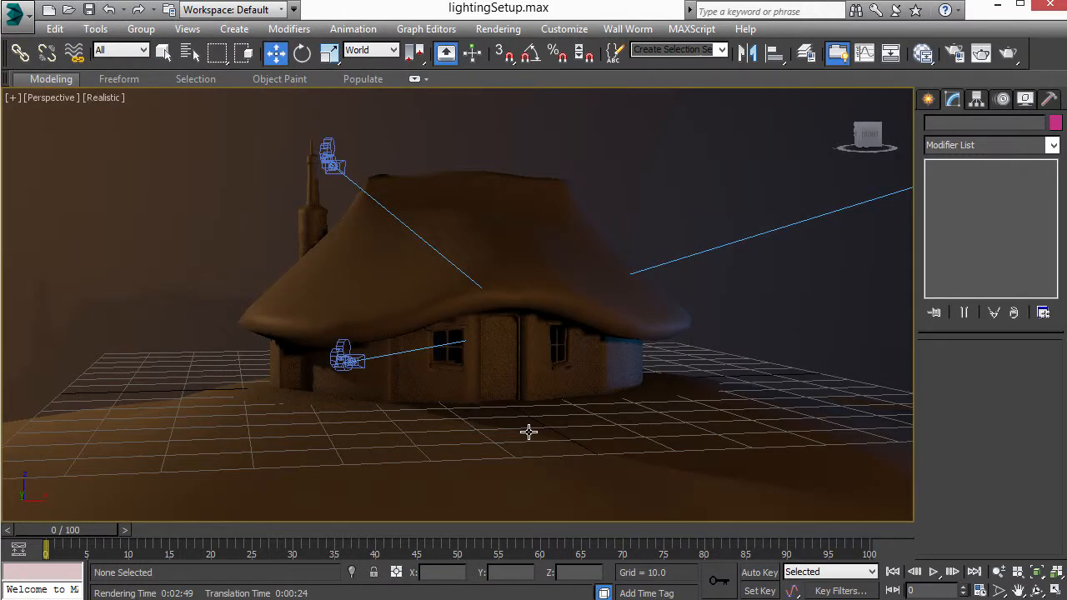
alt+middle_drag(524, 353, 497, 357)
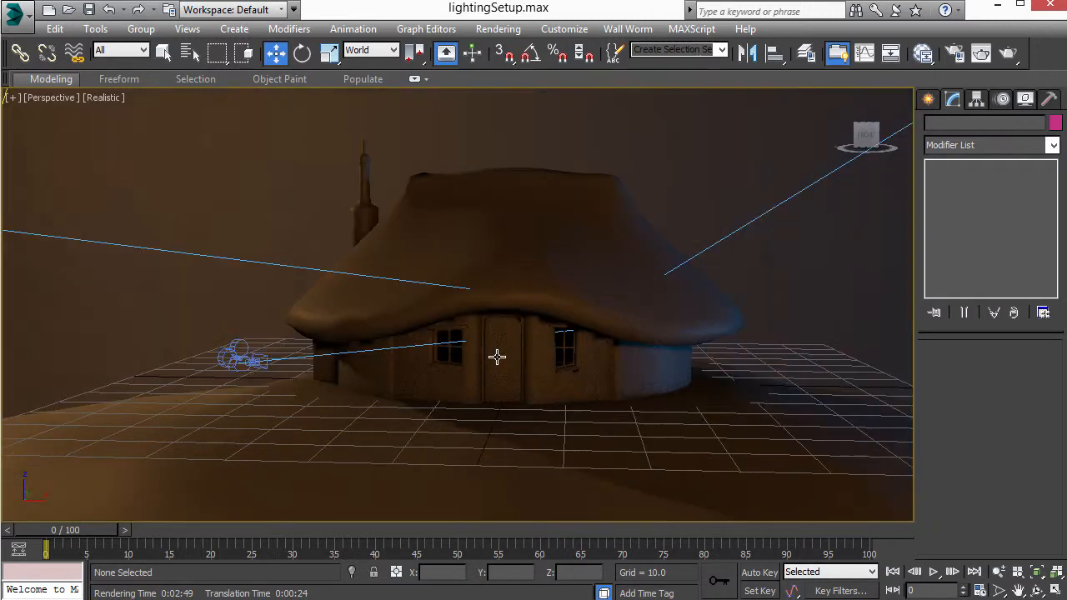
scroll(497, 357, down, 8)
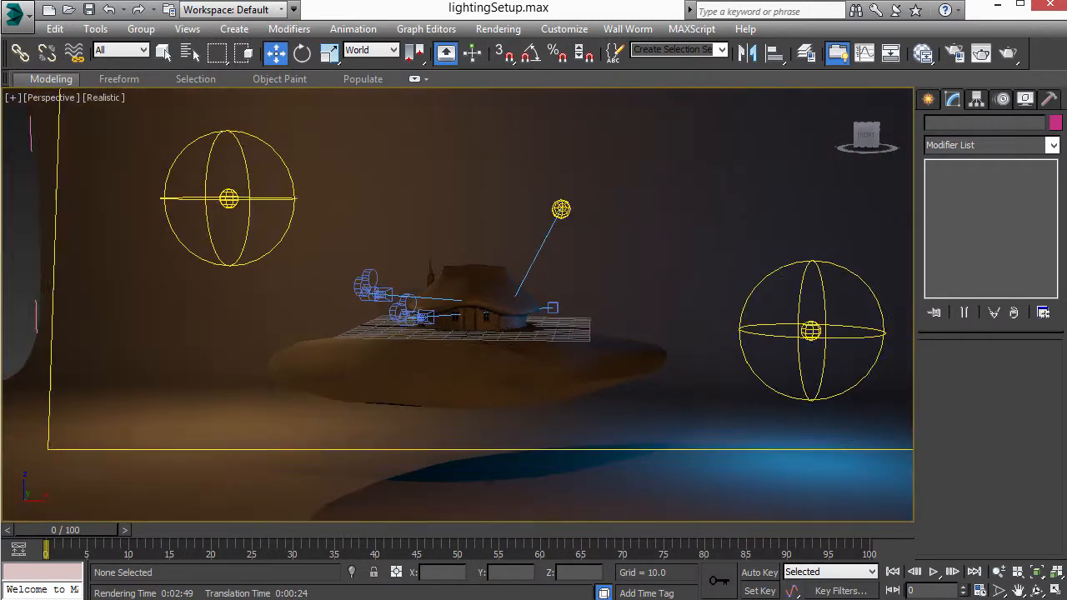
scroll(489, 314, up, 10)
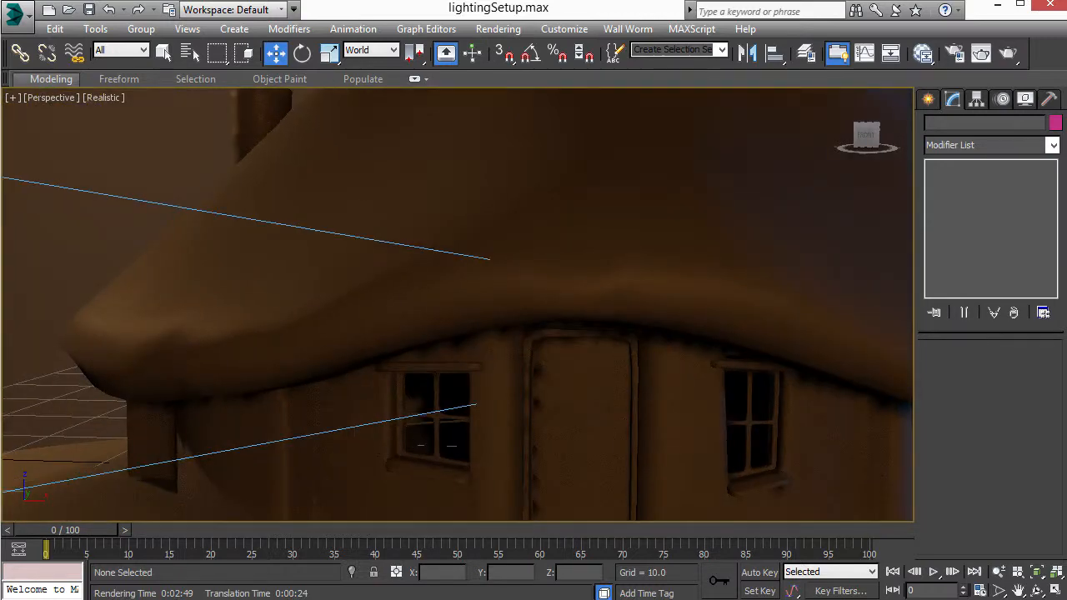
scroll(569, 326, down, 5)
alt+middle_drag(554, 326, 597, 311)
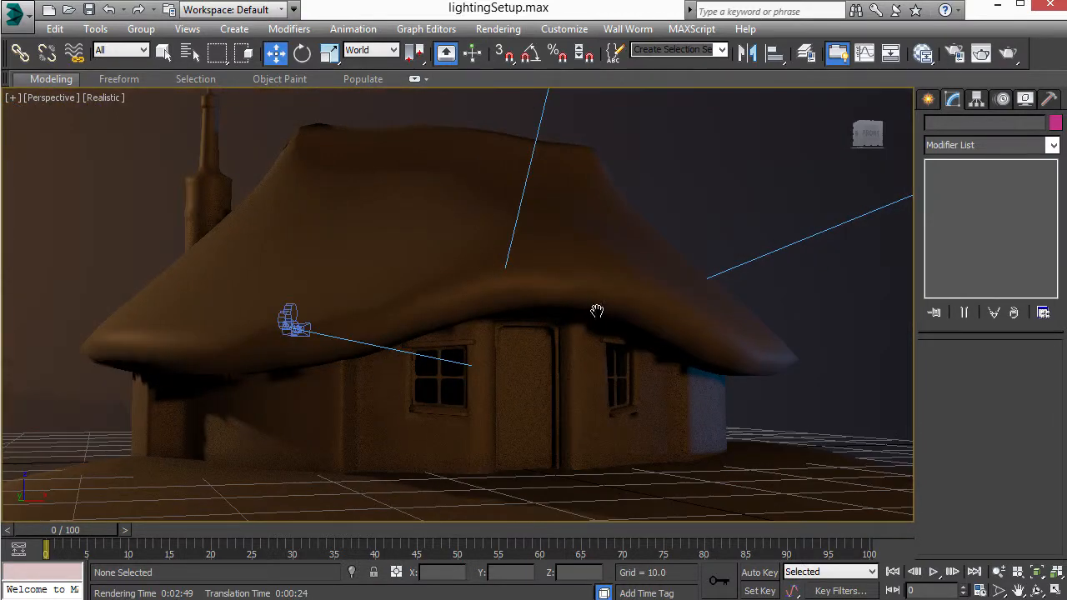